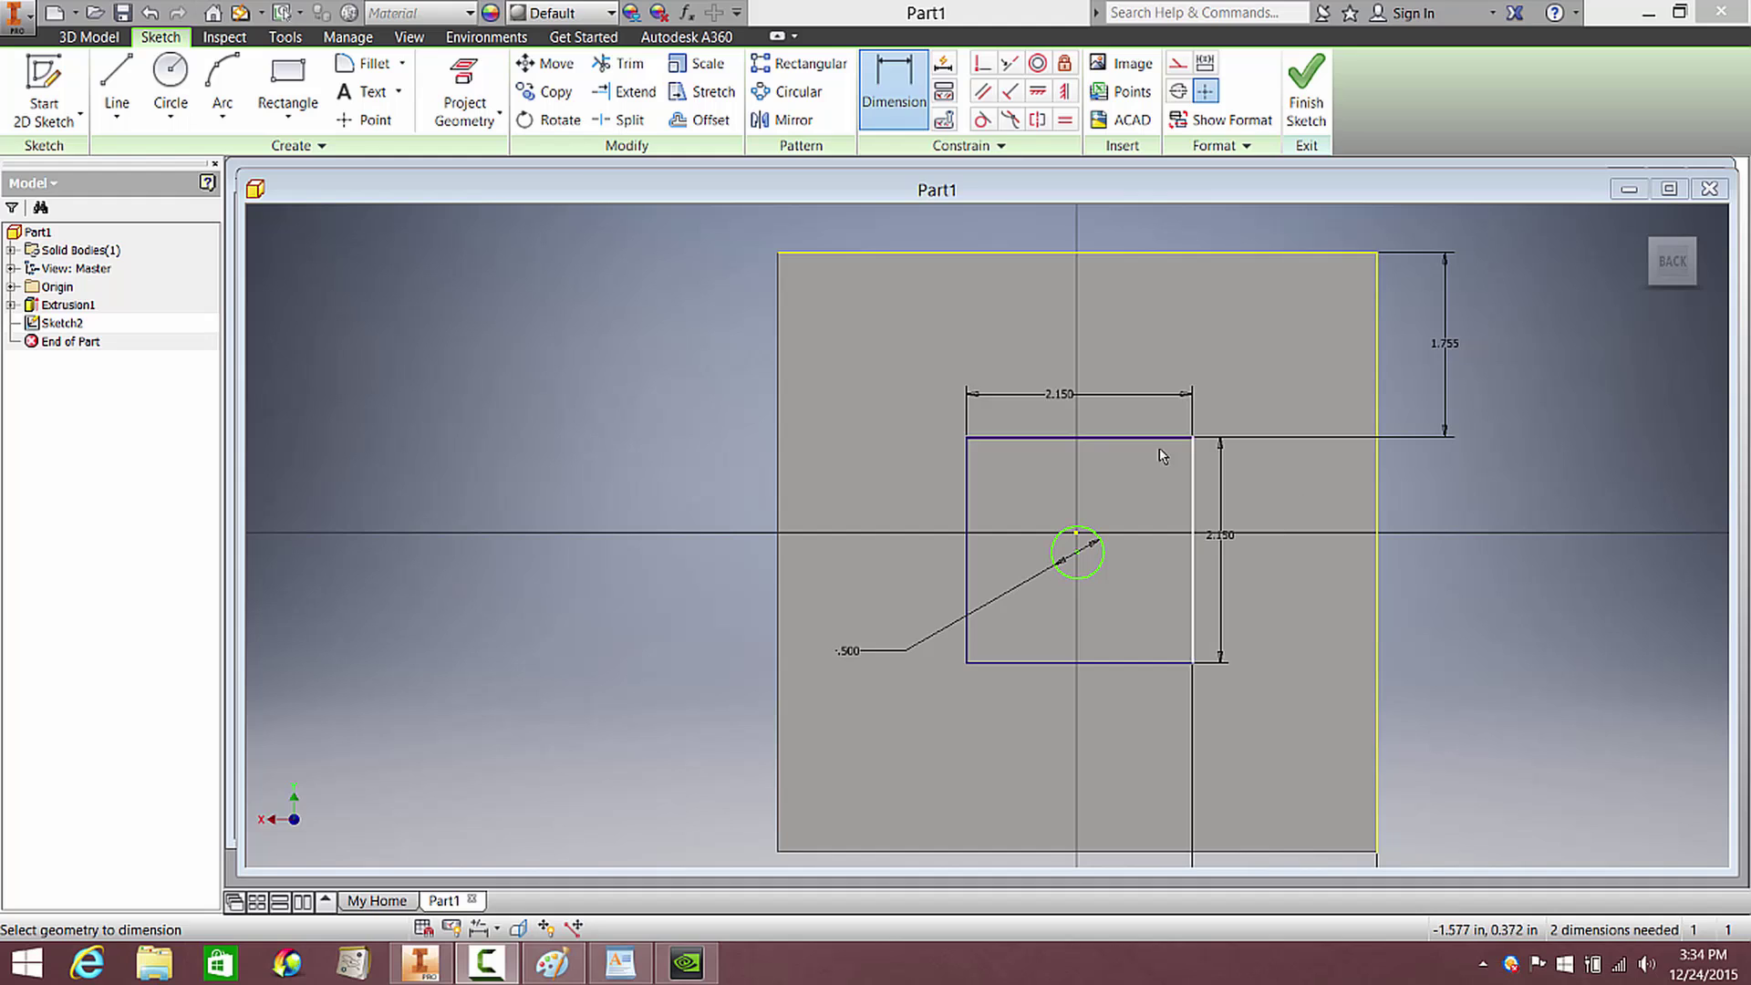
Open the 2.150 width dimension for editing and show its value options menu
{"action": "double_click", "coordinate": [1063, 396]}
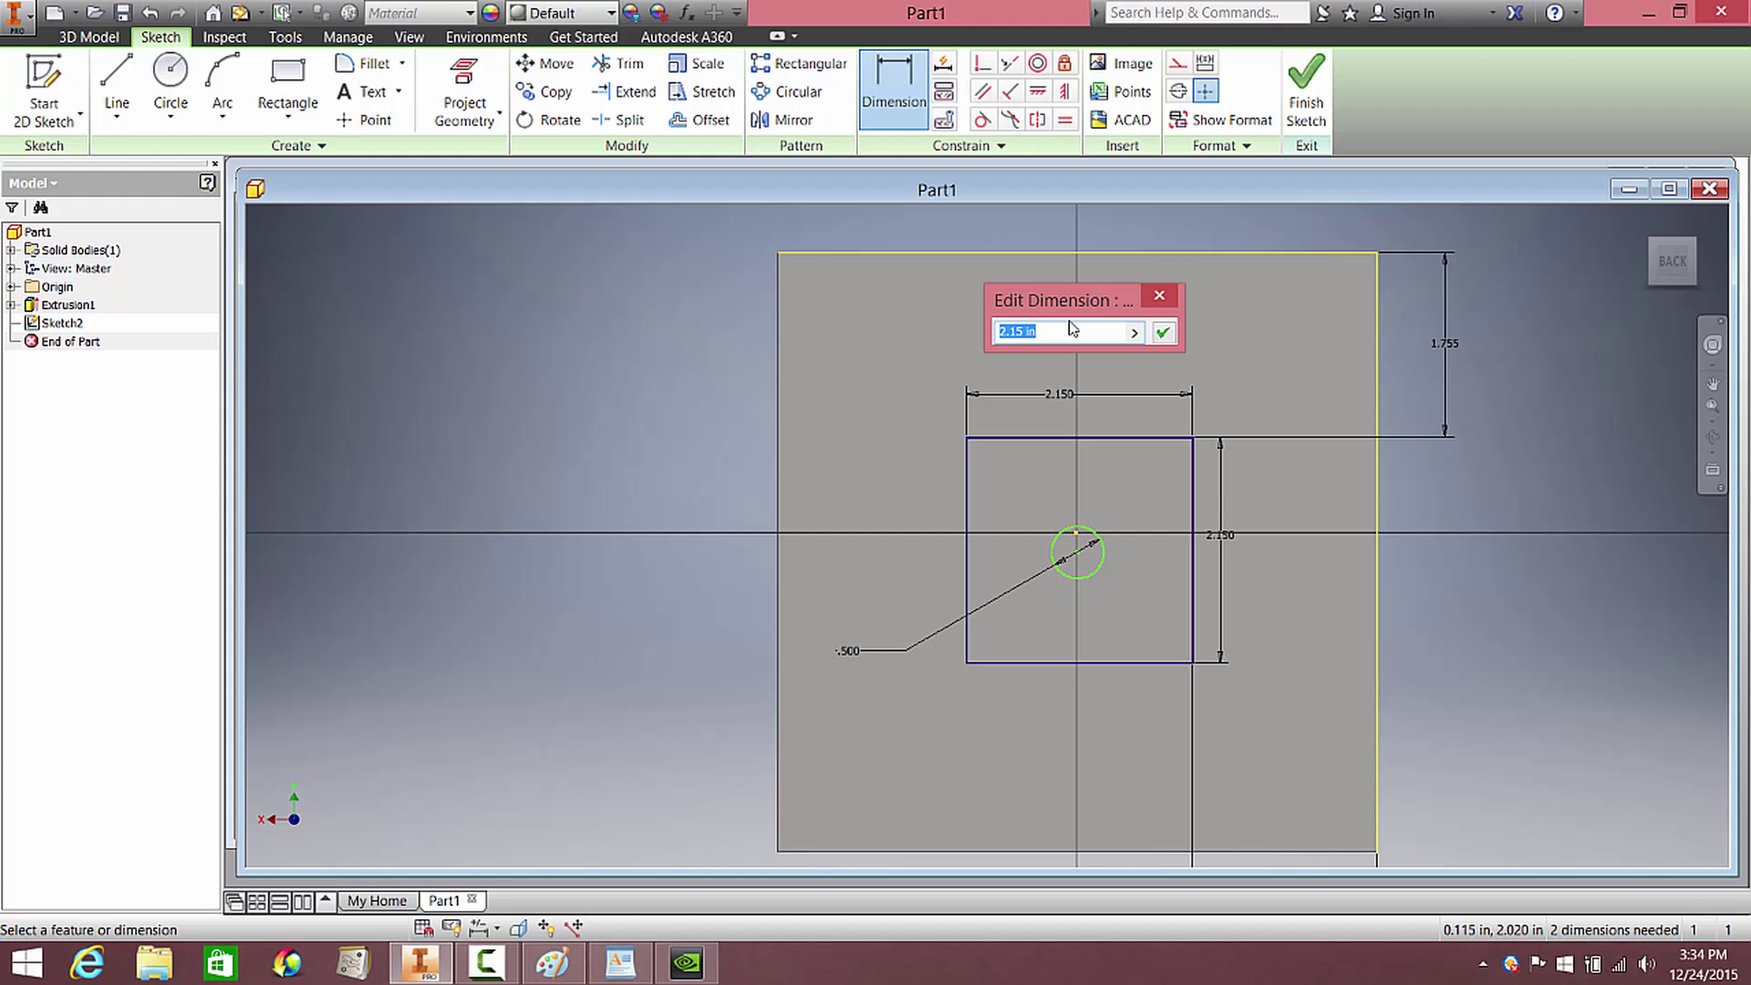
{"action": "left_click", "coordinate": [1136, 333]}
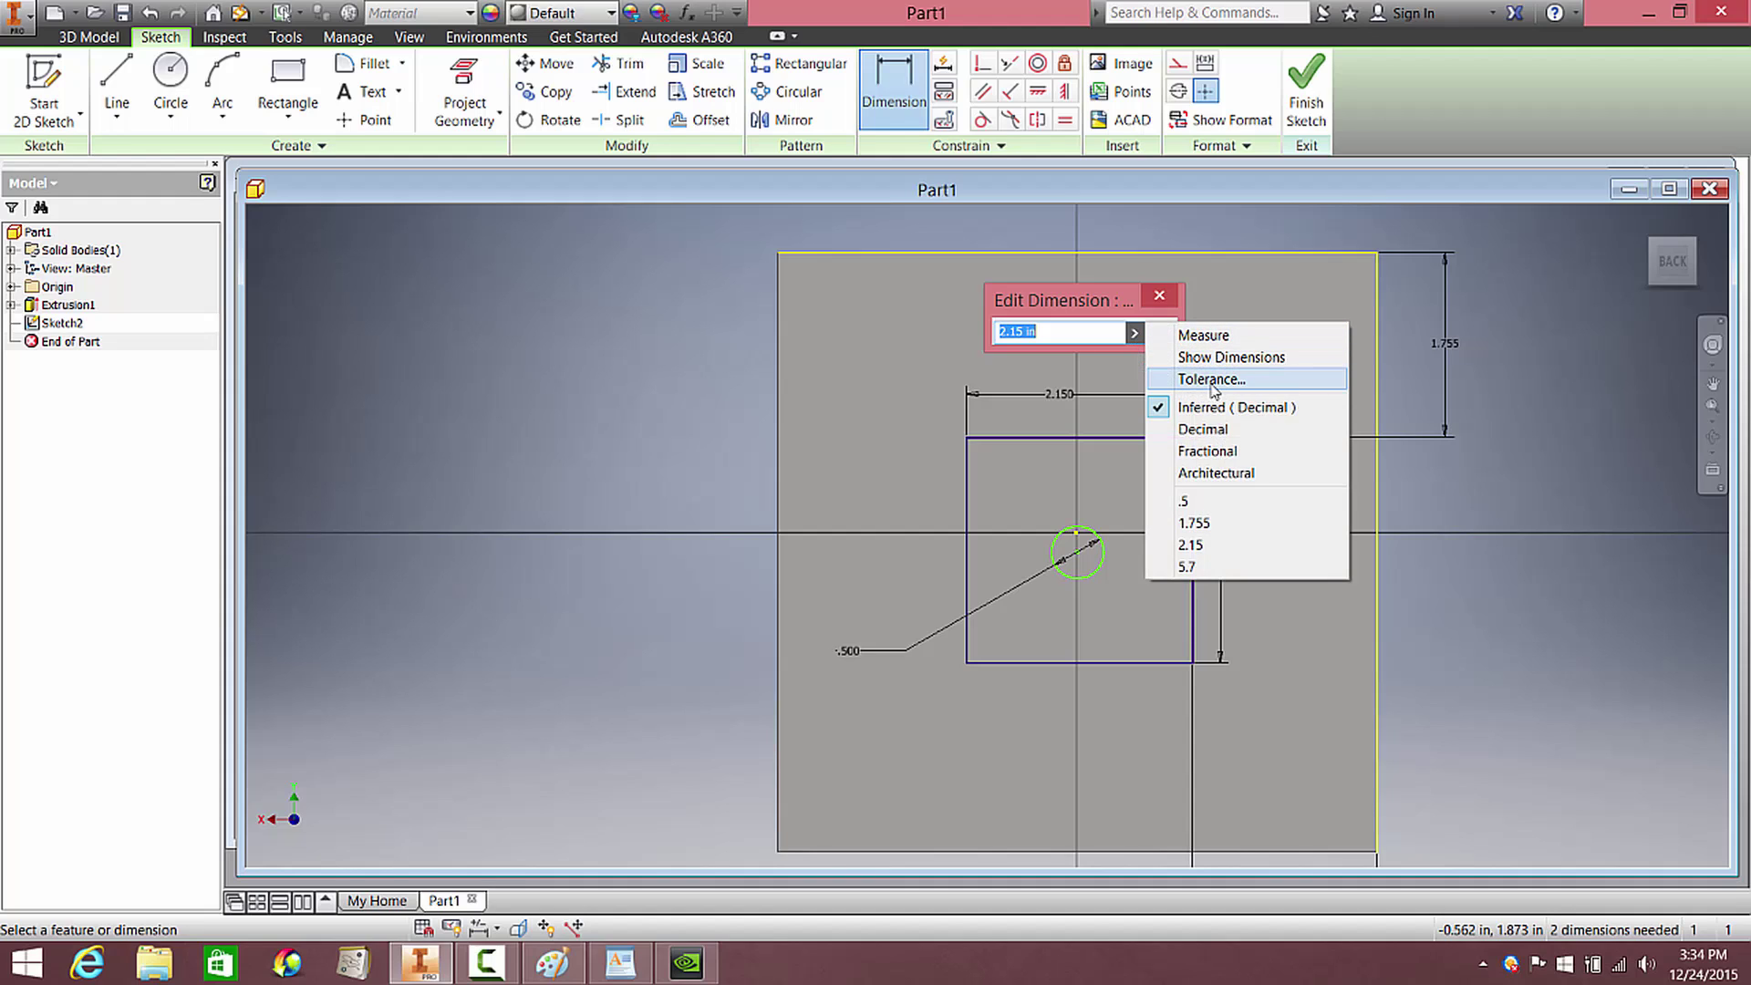
Give the width a Symmetric 0.030 tolerance at 0.123 precision, evaluated at upper size
{"action": "left_click", "coordinate": [1251, 385]}
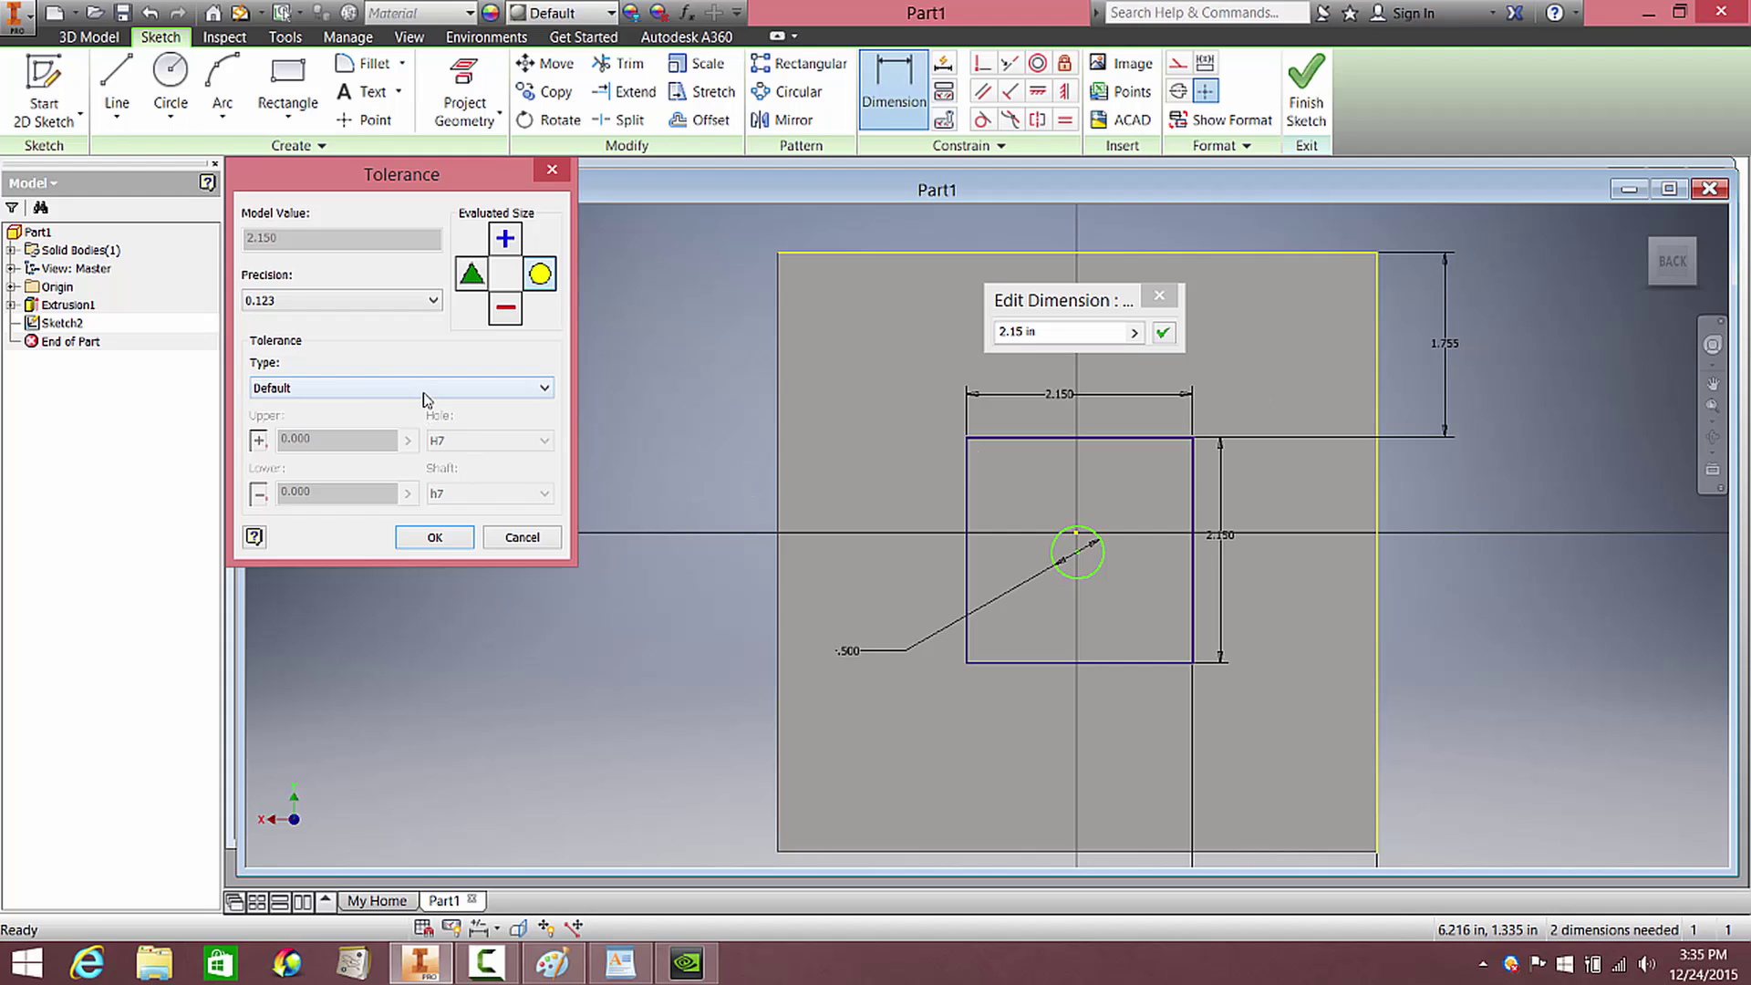
{"action": "left_click", "coordinate": [284, 389]}
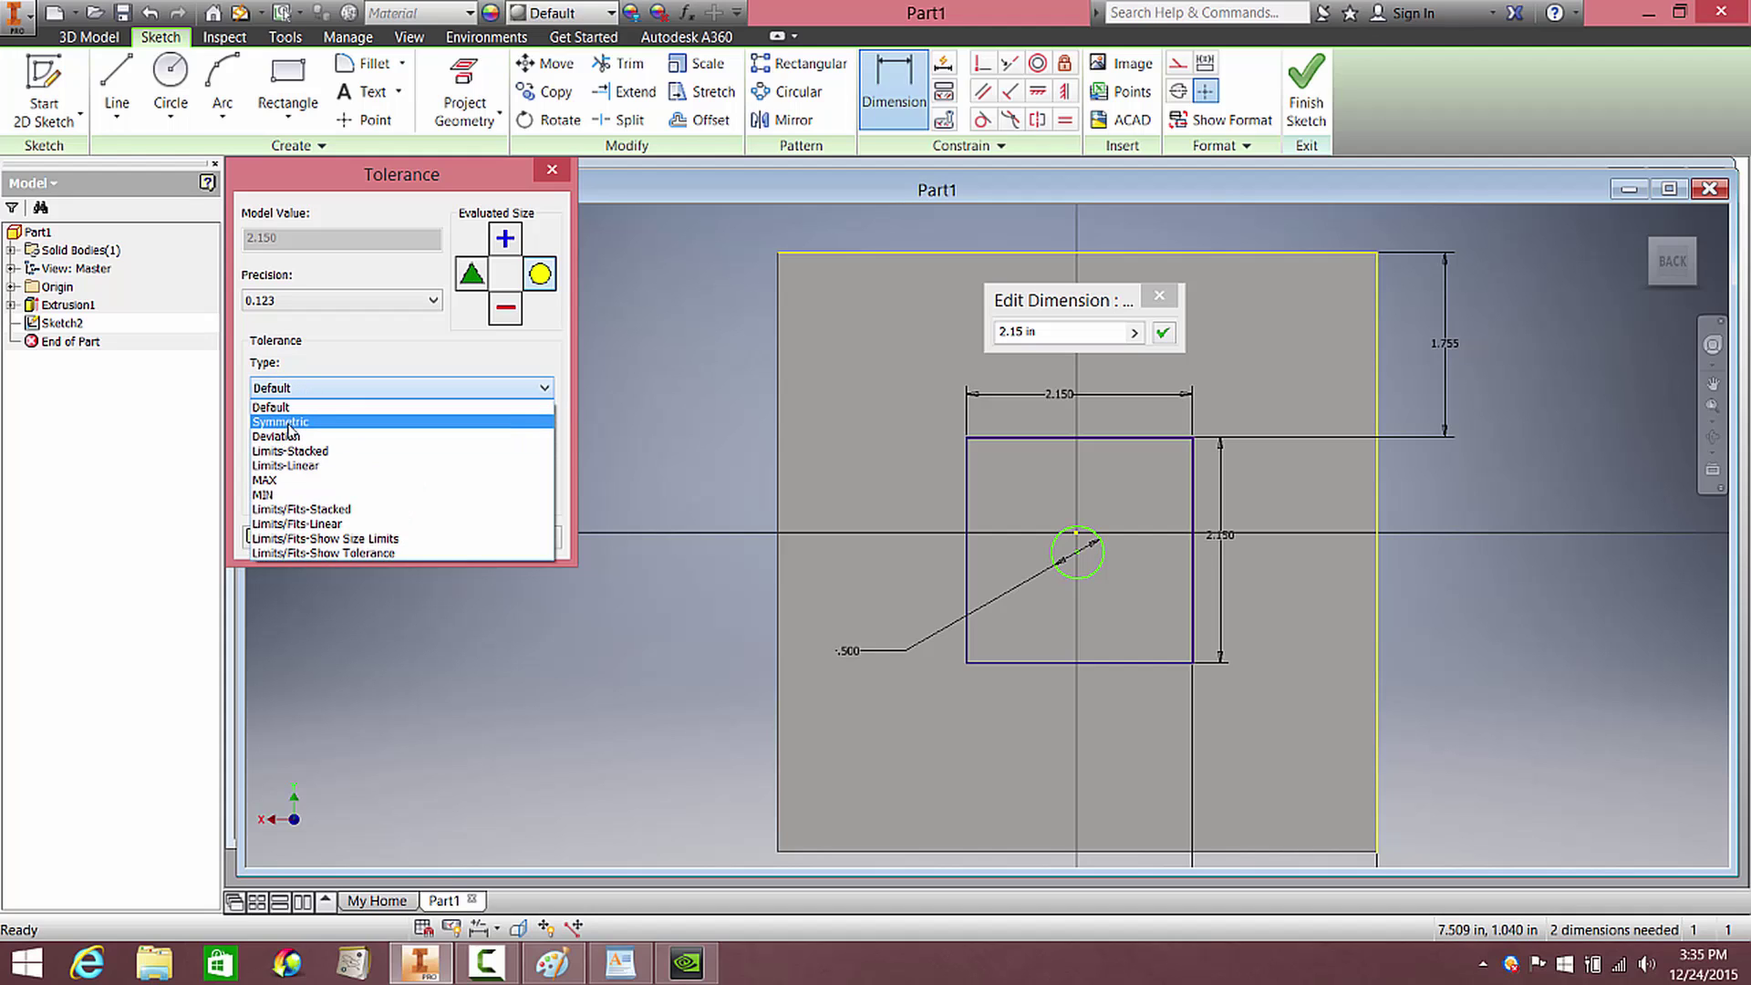
{"action": "left_click", "coordinate": [289, 423]}
{"action": "left_click_drag", "start_coordinate": [314, 438], "coordinate": [285, 456]}
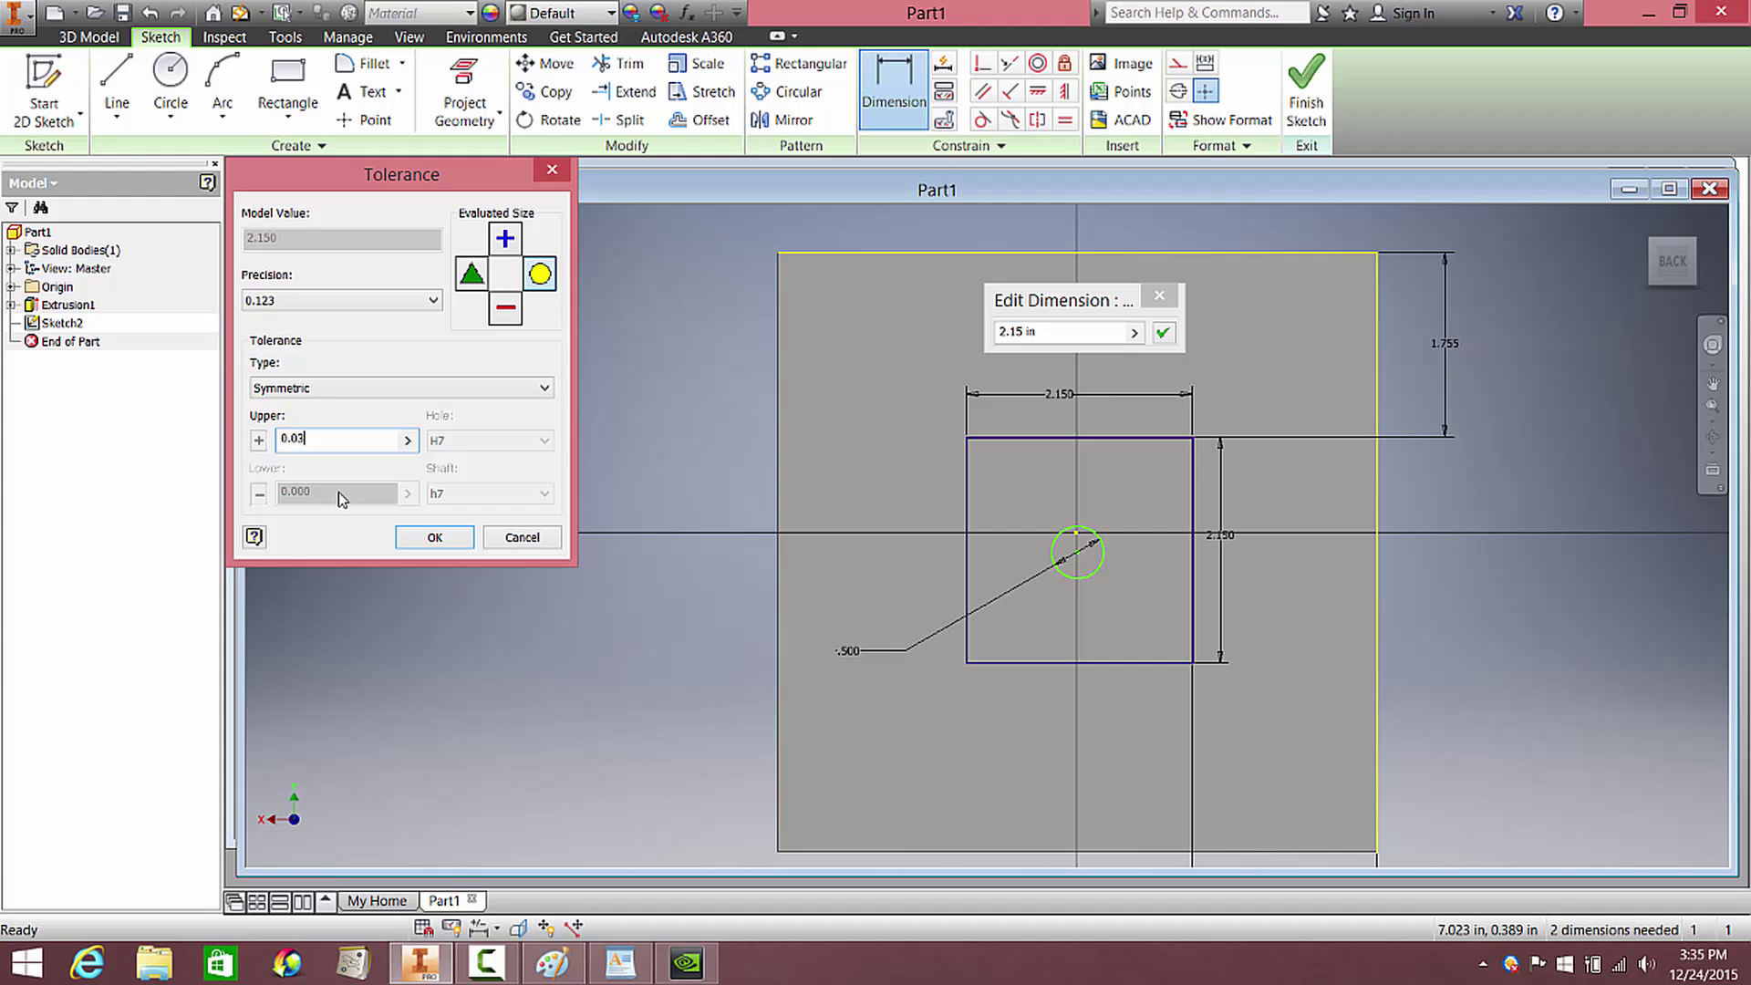
{"action": "left_click", "coordinate": [277, 308]}
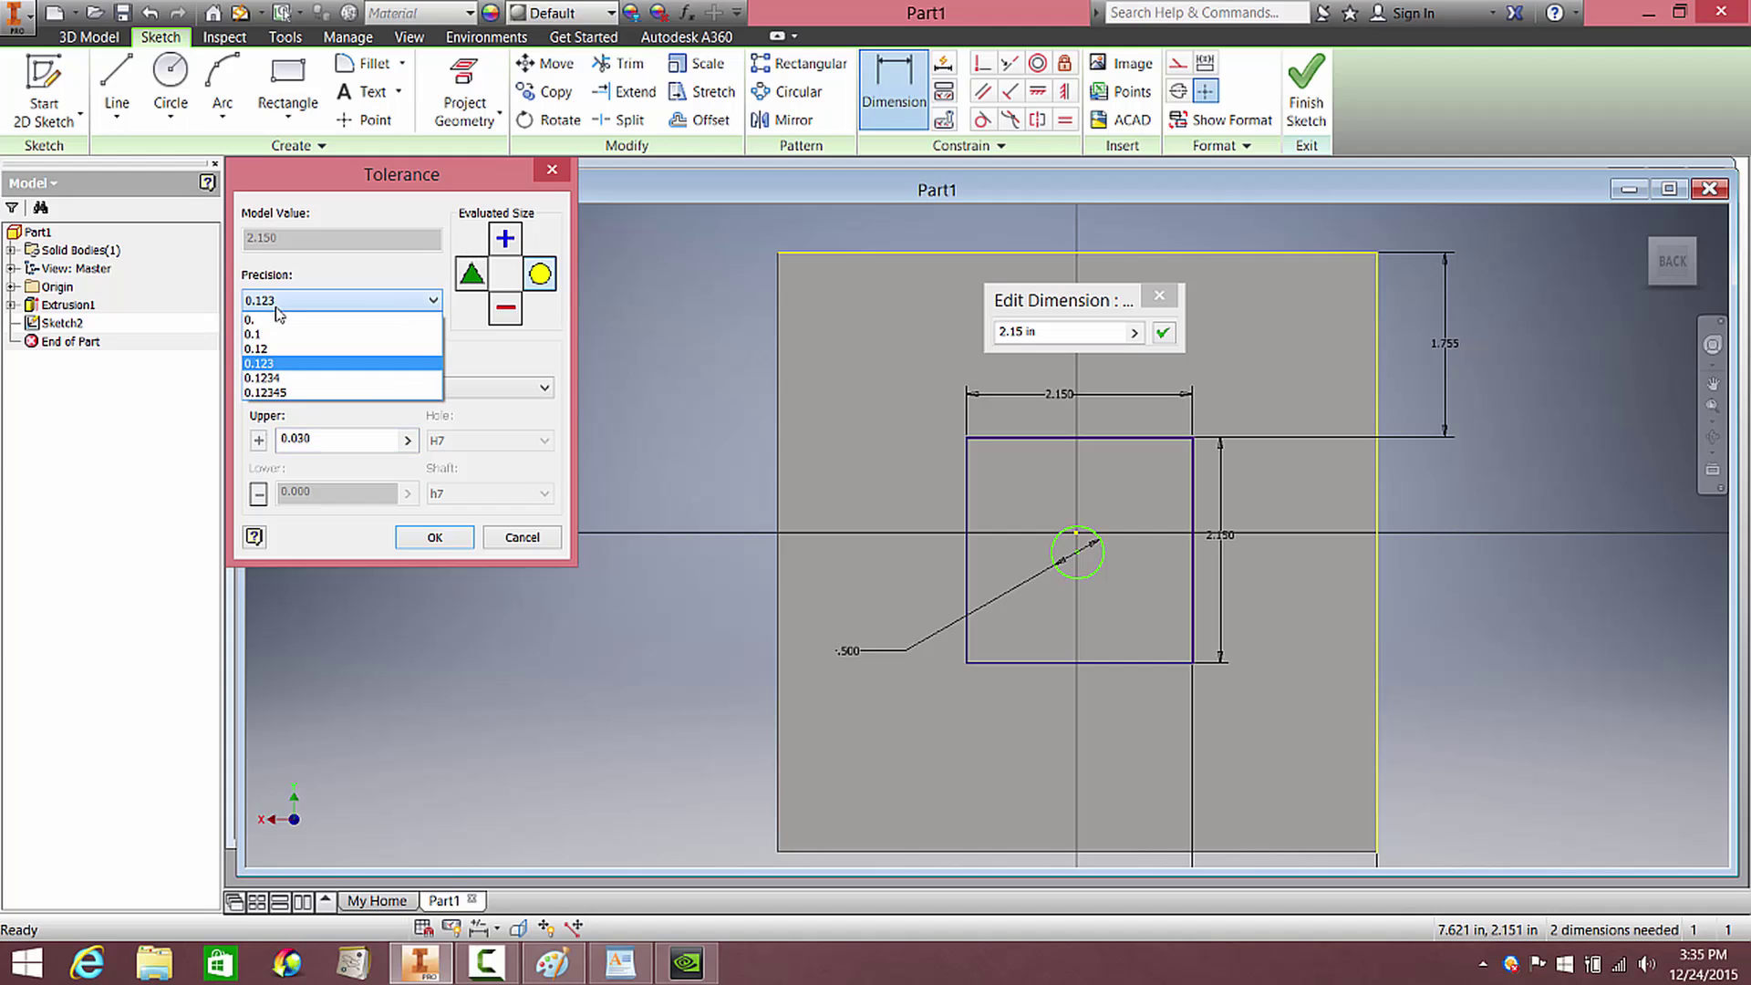
{"action": "left_click", "coordinate": [299, 351]}
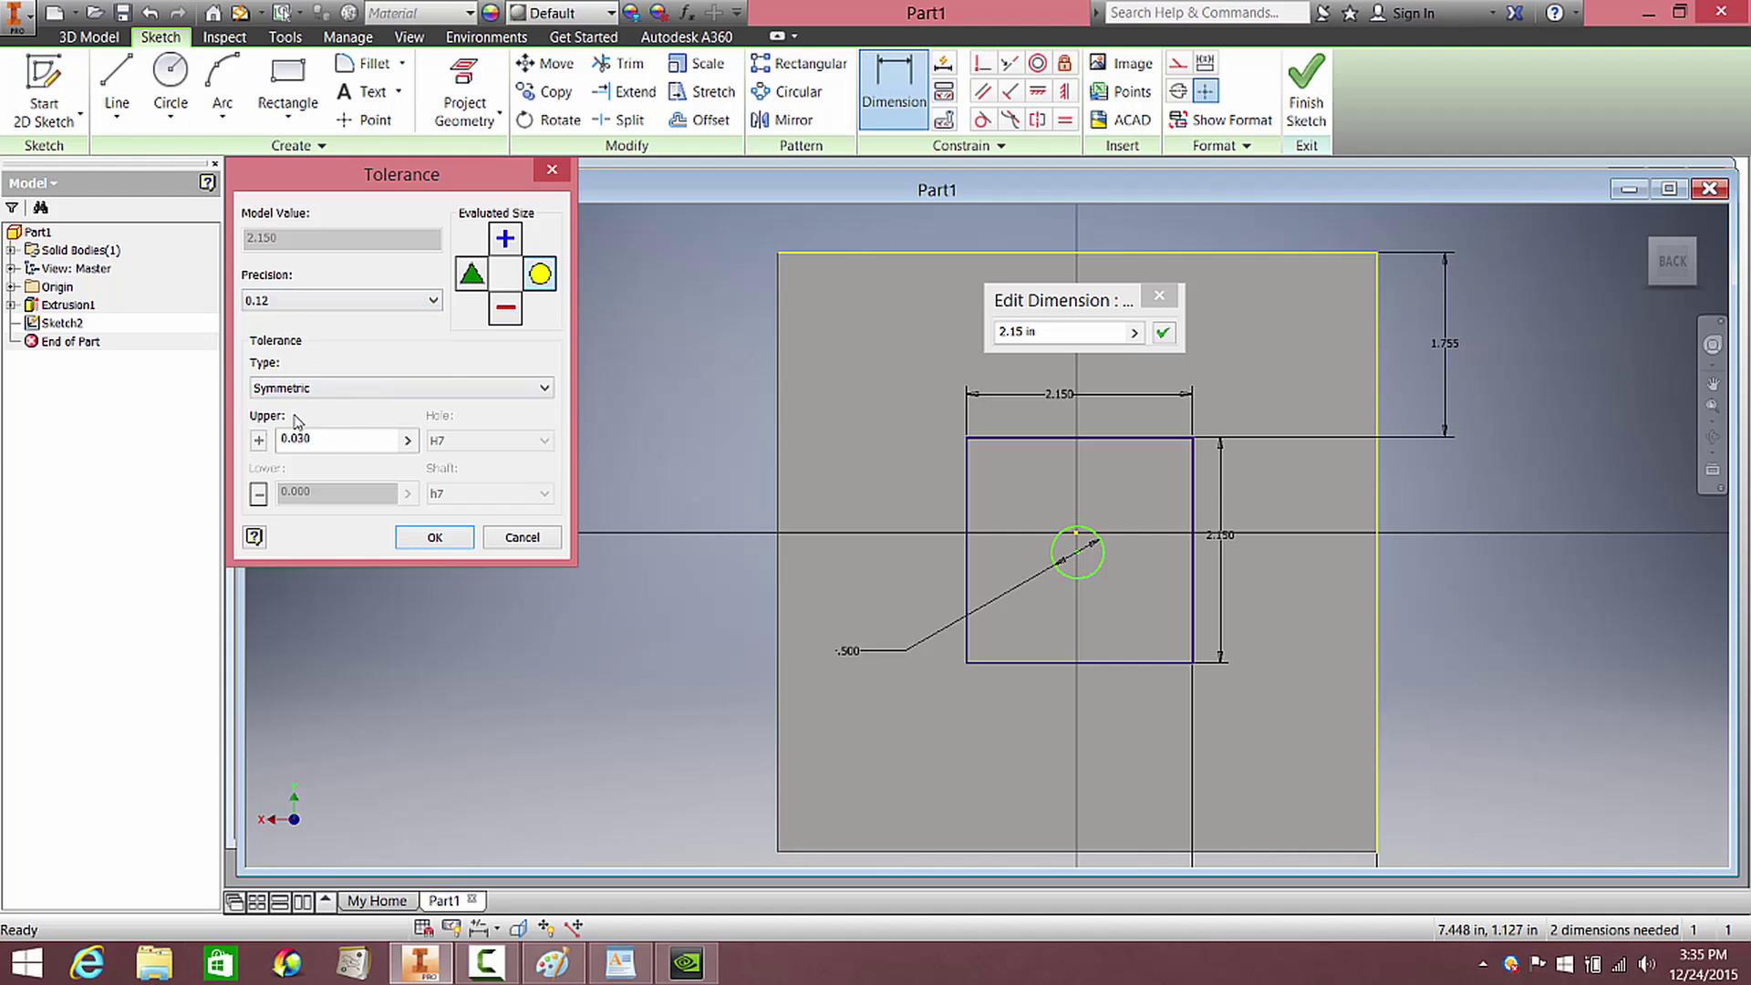
{"action": "left_click", "coordinate": [319, 302]}
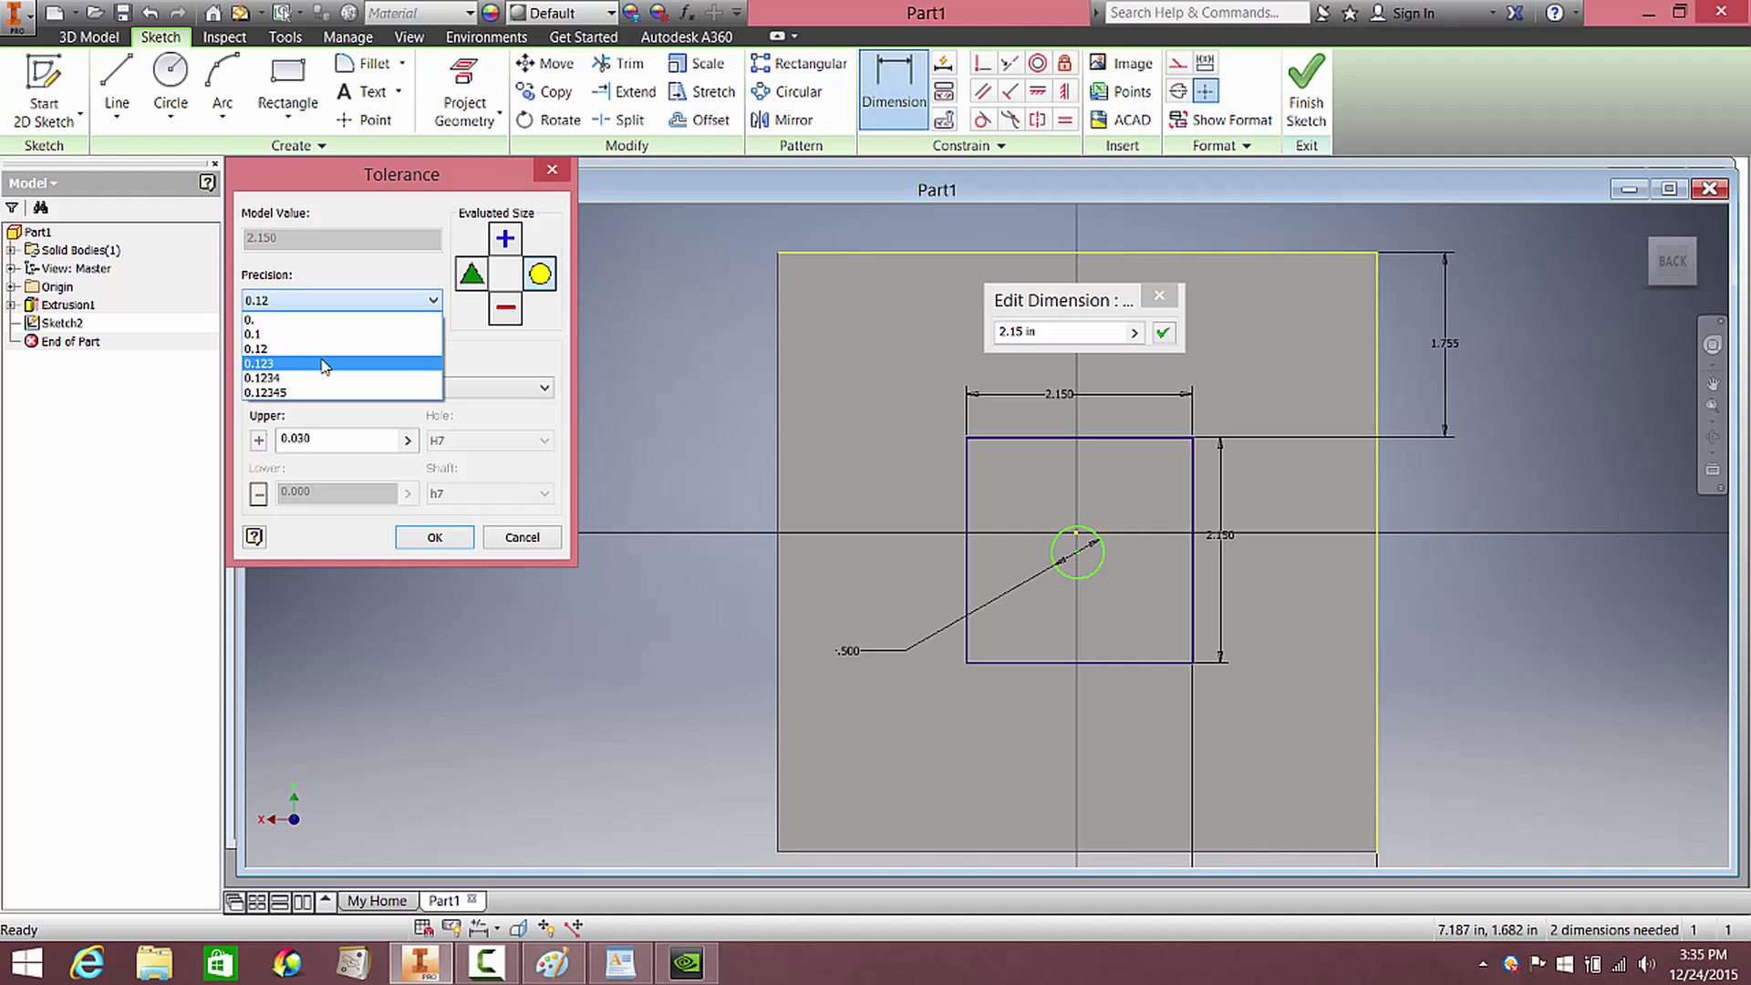
{"action": "left_click", "coordinate": [324, 361]}
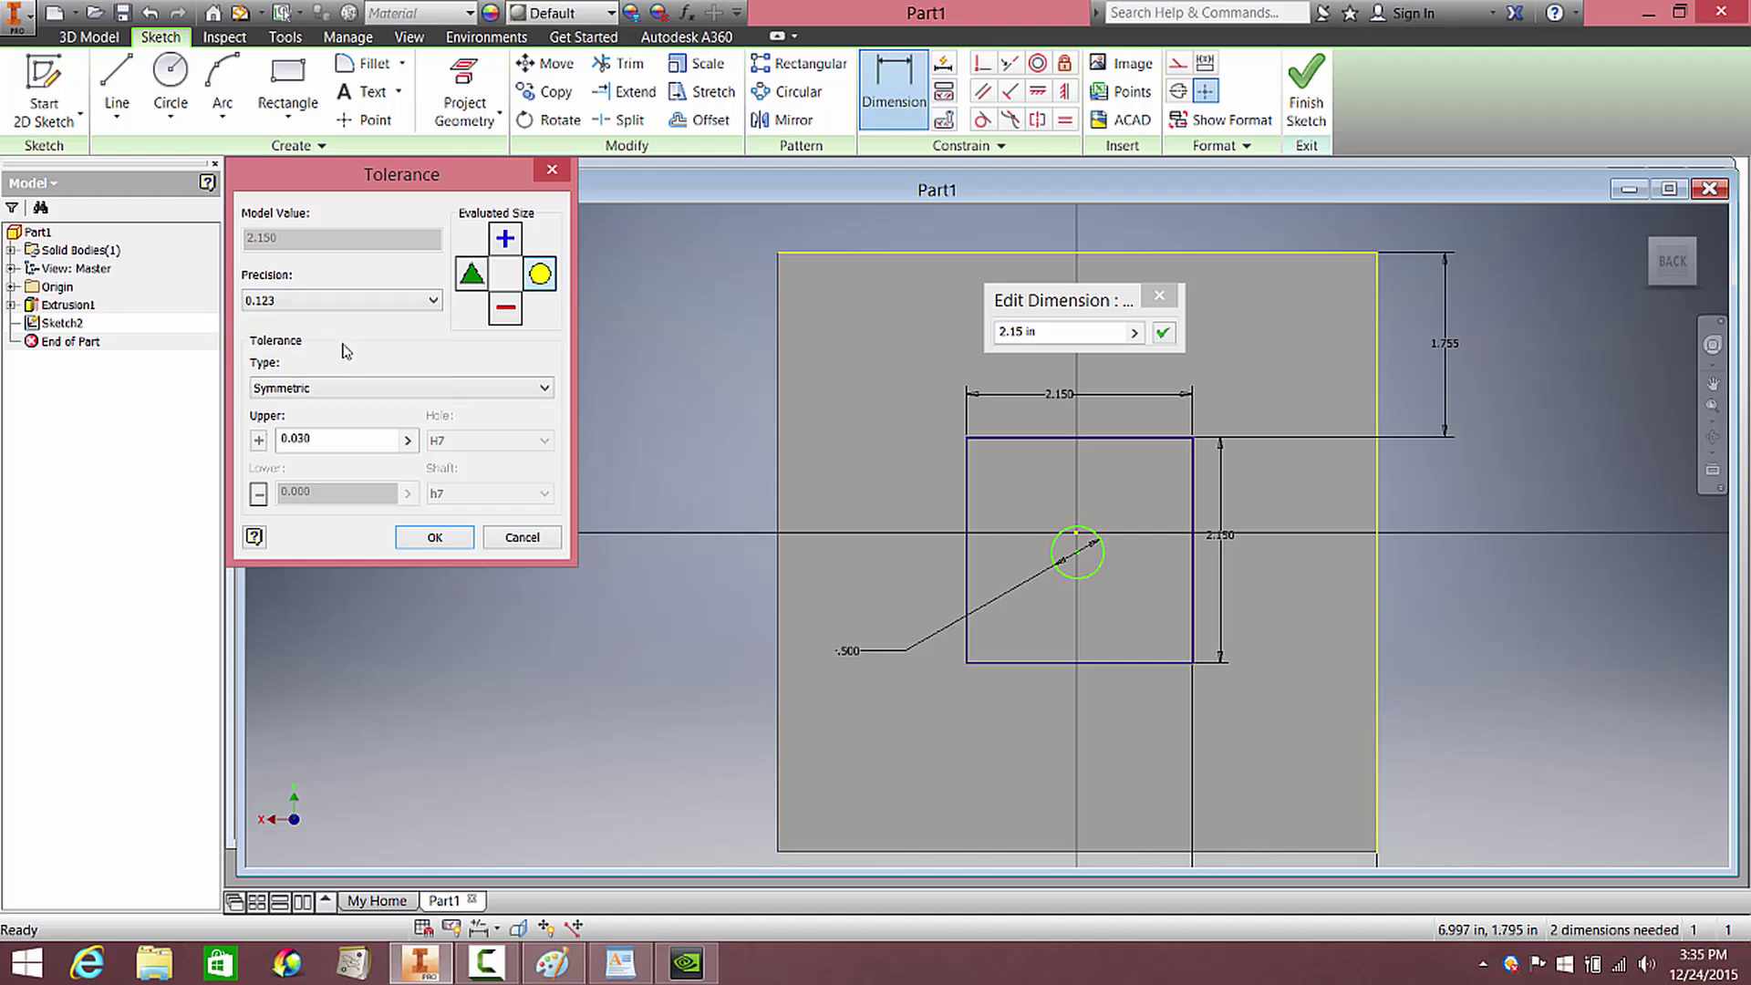
{"action": "left_click", "coordinate": [506, 239]}
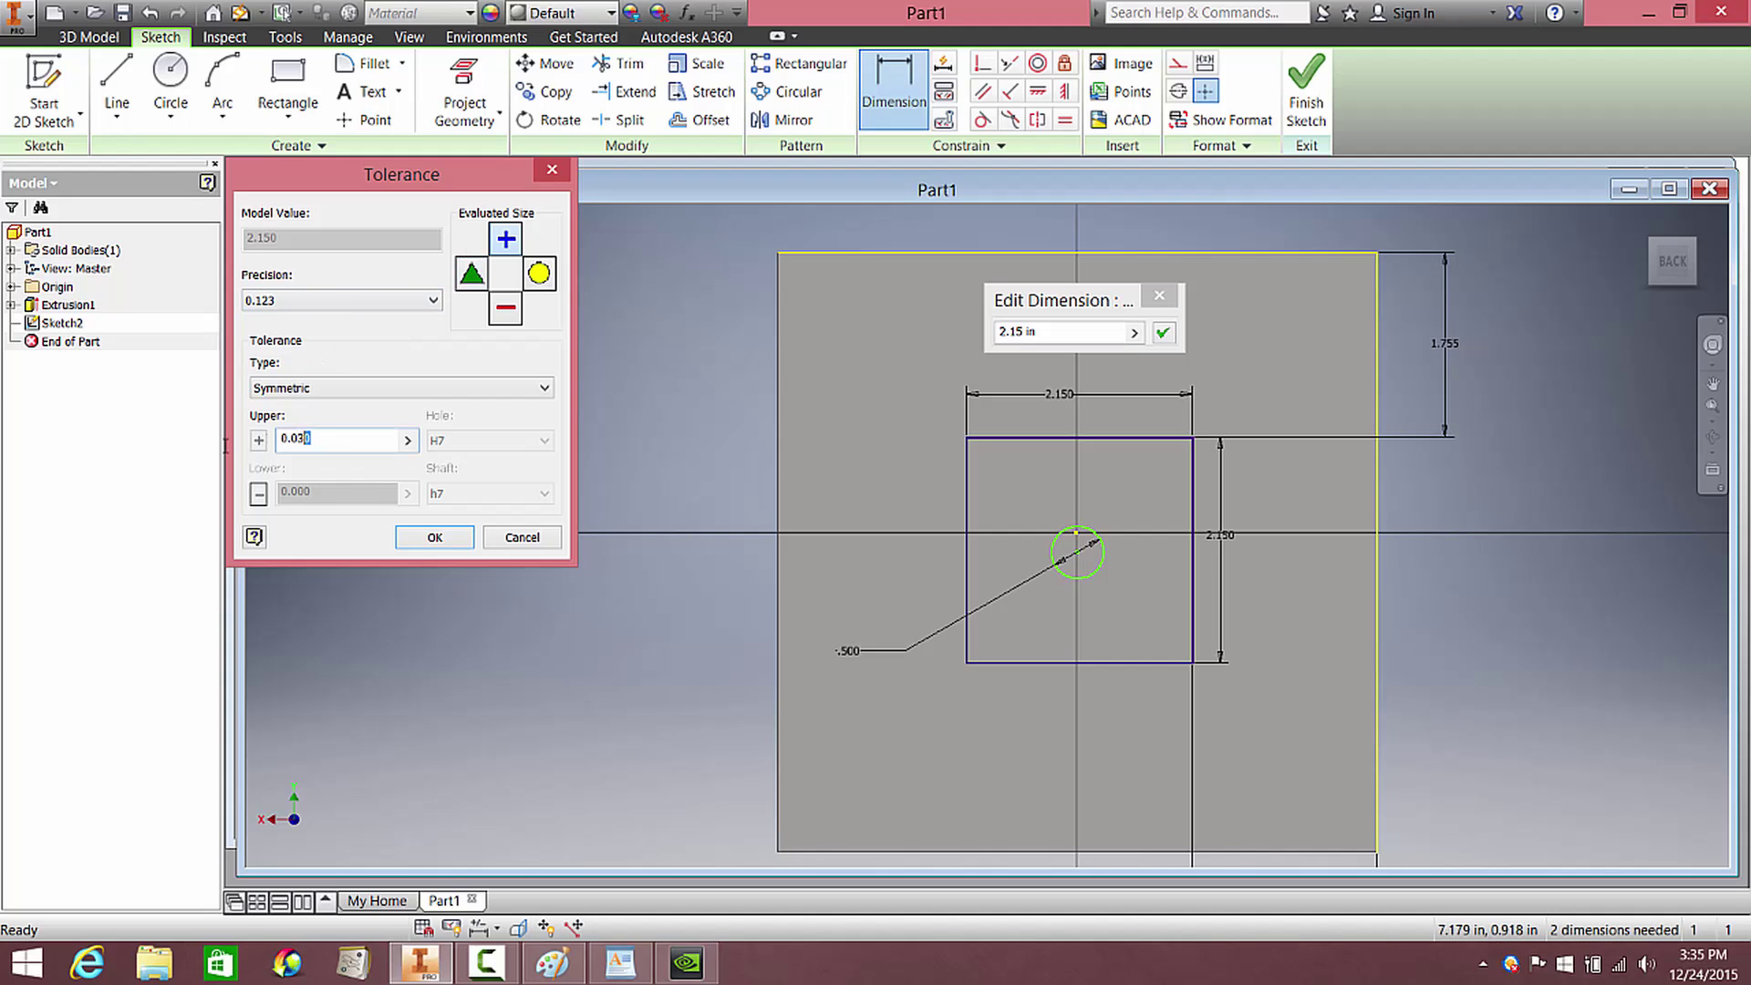
{"action": "double_click", "coordinate": [310, 439]}
{"action": "left_click", "coordinate": [434, 537]}
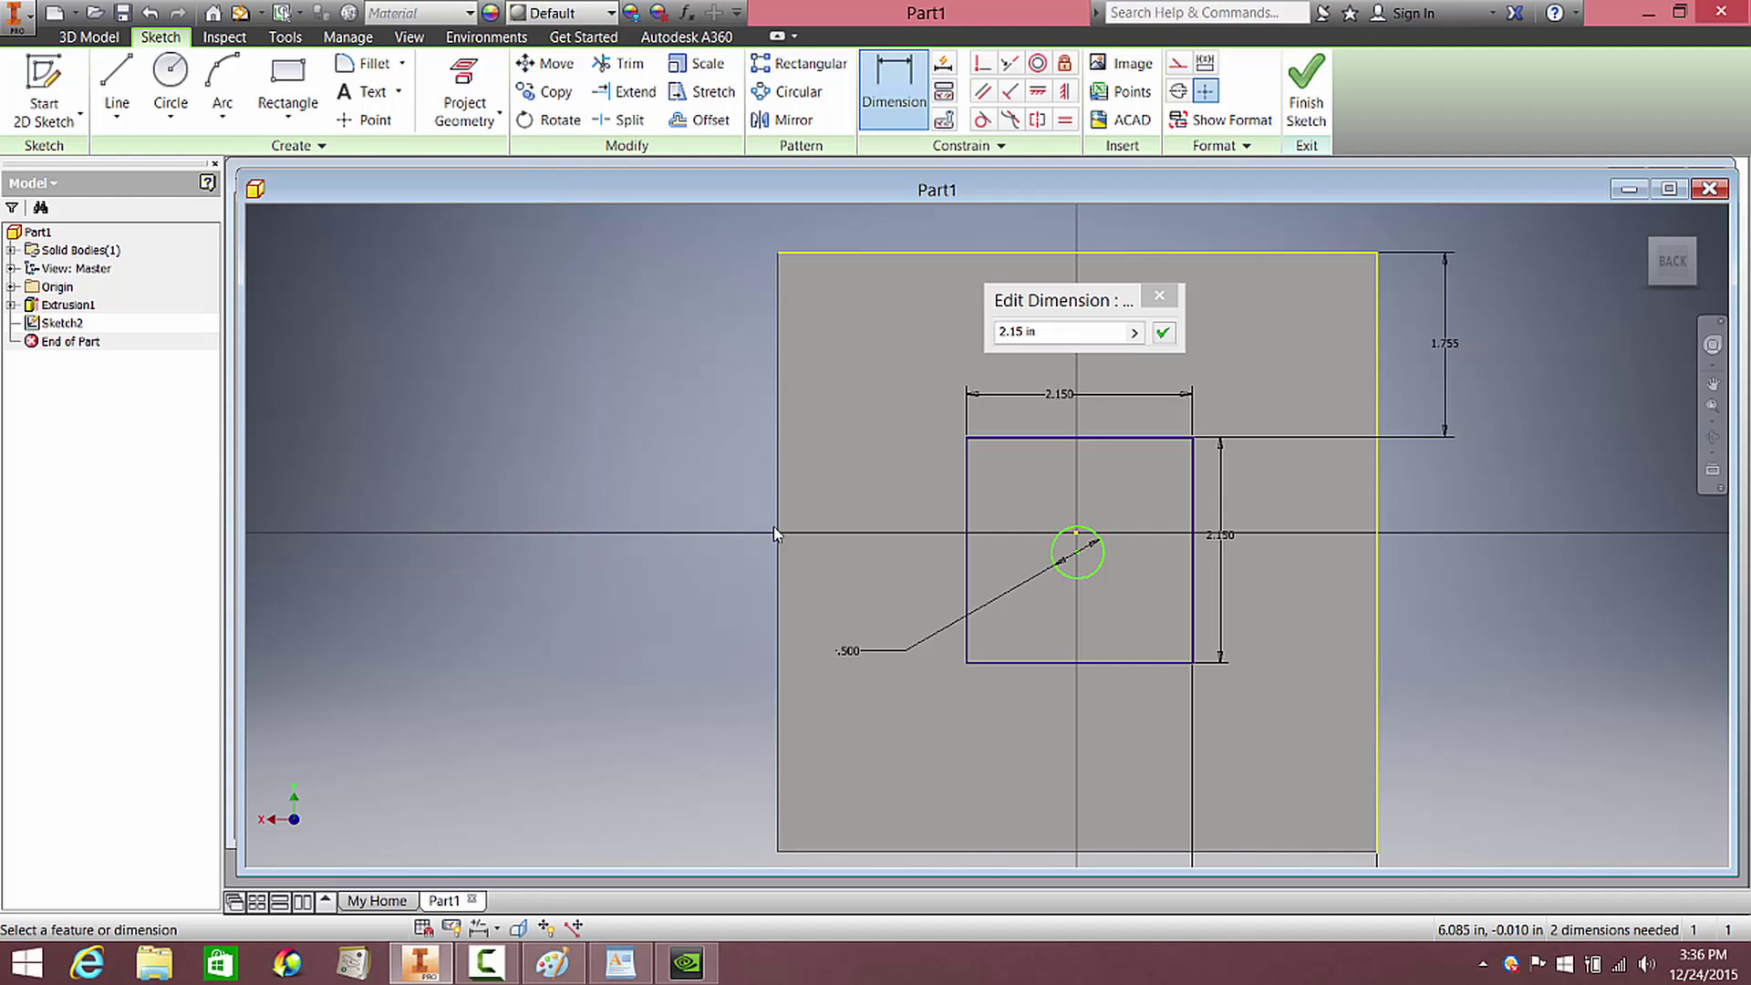
Apply the toleranced width and open the vertical 2.150 height dimension's value options
{"action": "left_click", "coordinate": [1164, 334]}
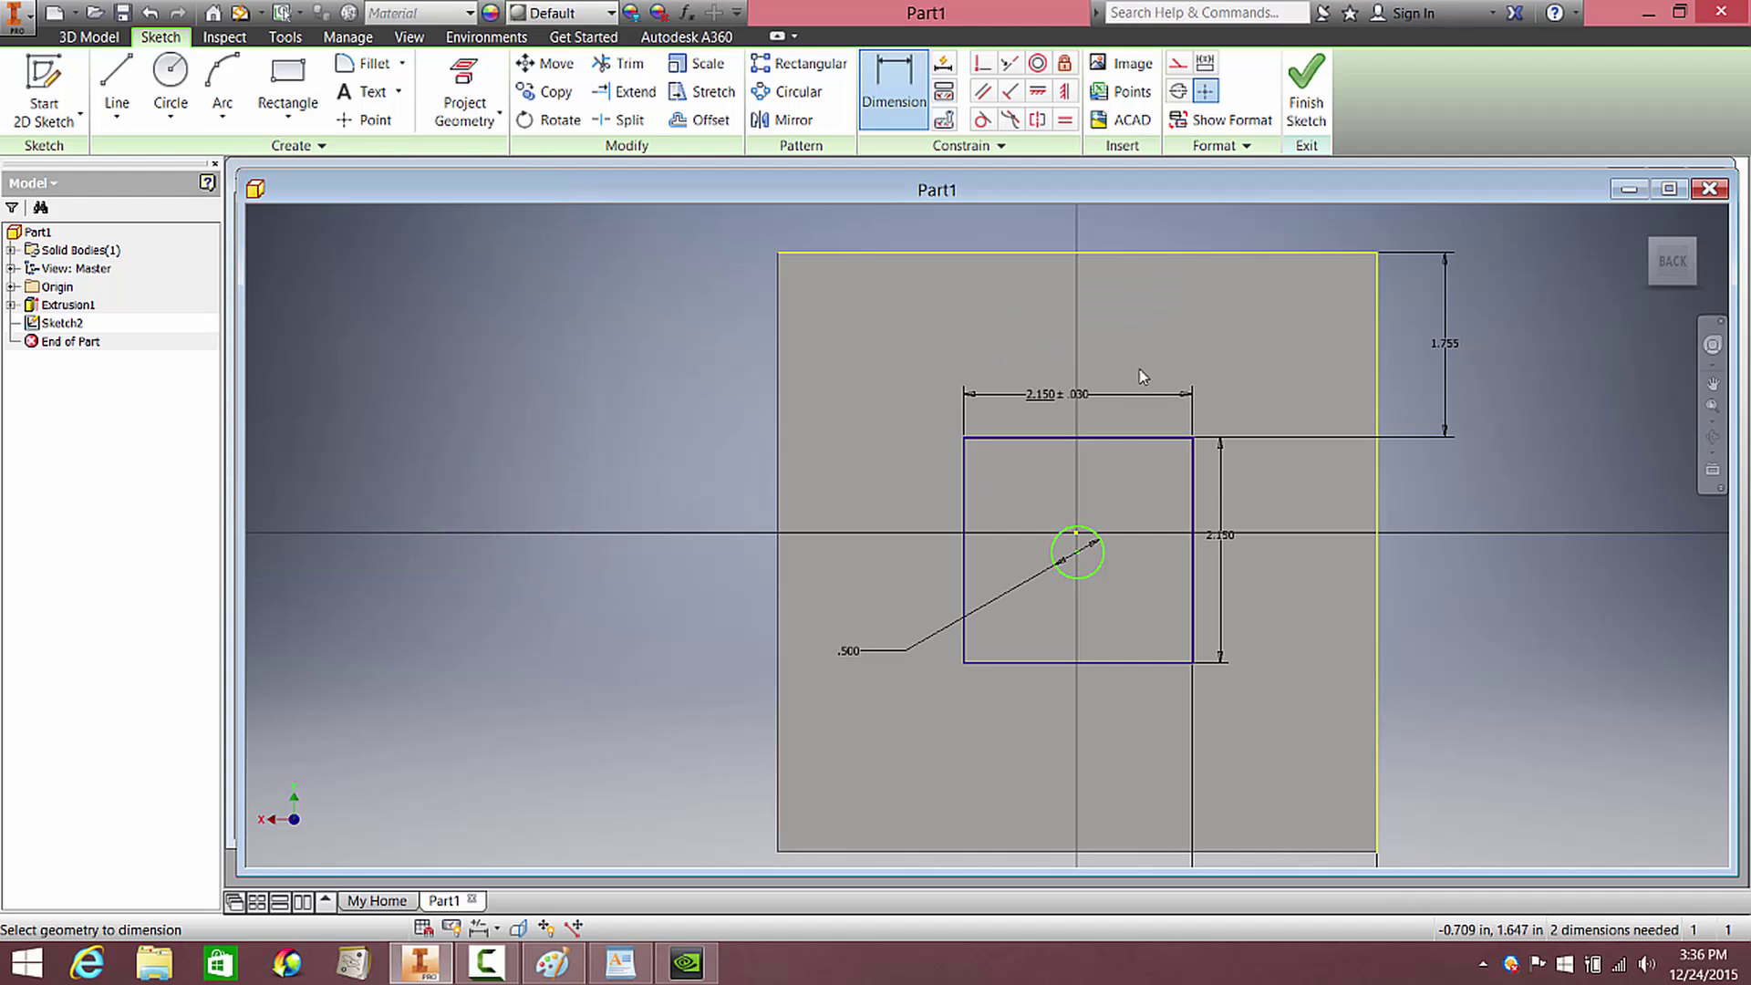
{"action": "scroll", "coordinate": [1113, 456], "scroll_direction": "down", "scroll_amount": 3}
{"action": "scroll", "coordinate": [1116, 460], "scroll_direction": "up", "scroll_amount": 4}
{"action": "scroll", "coordinate": [1112, 453], "scroll_direction": "up", "scroll_amount": 3}
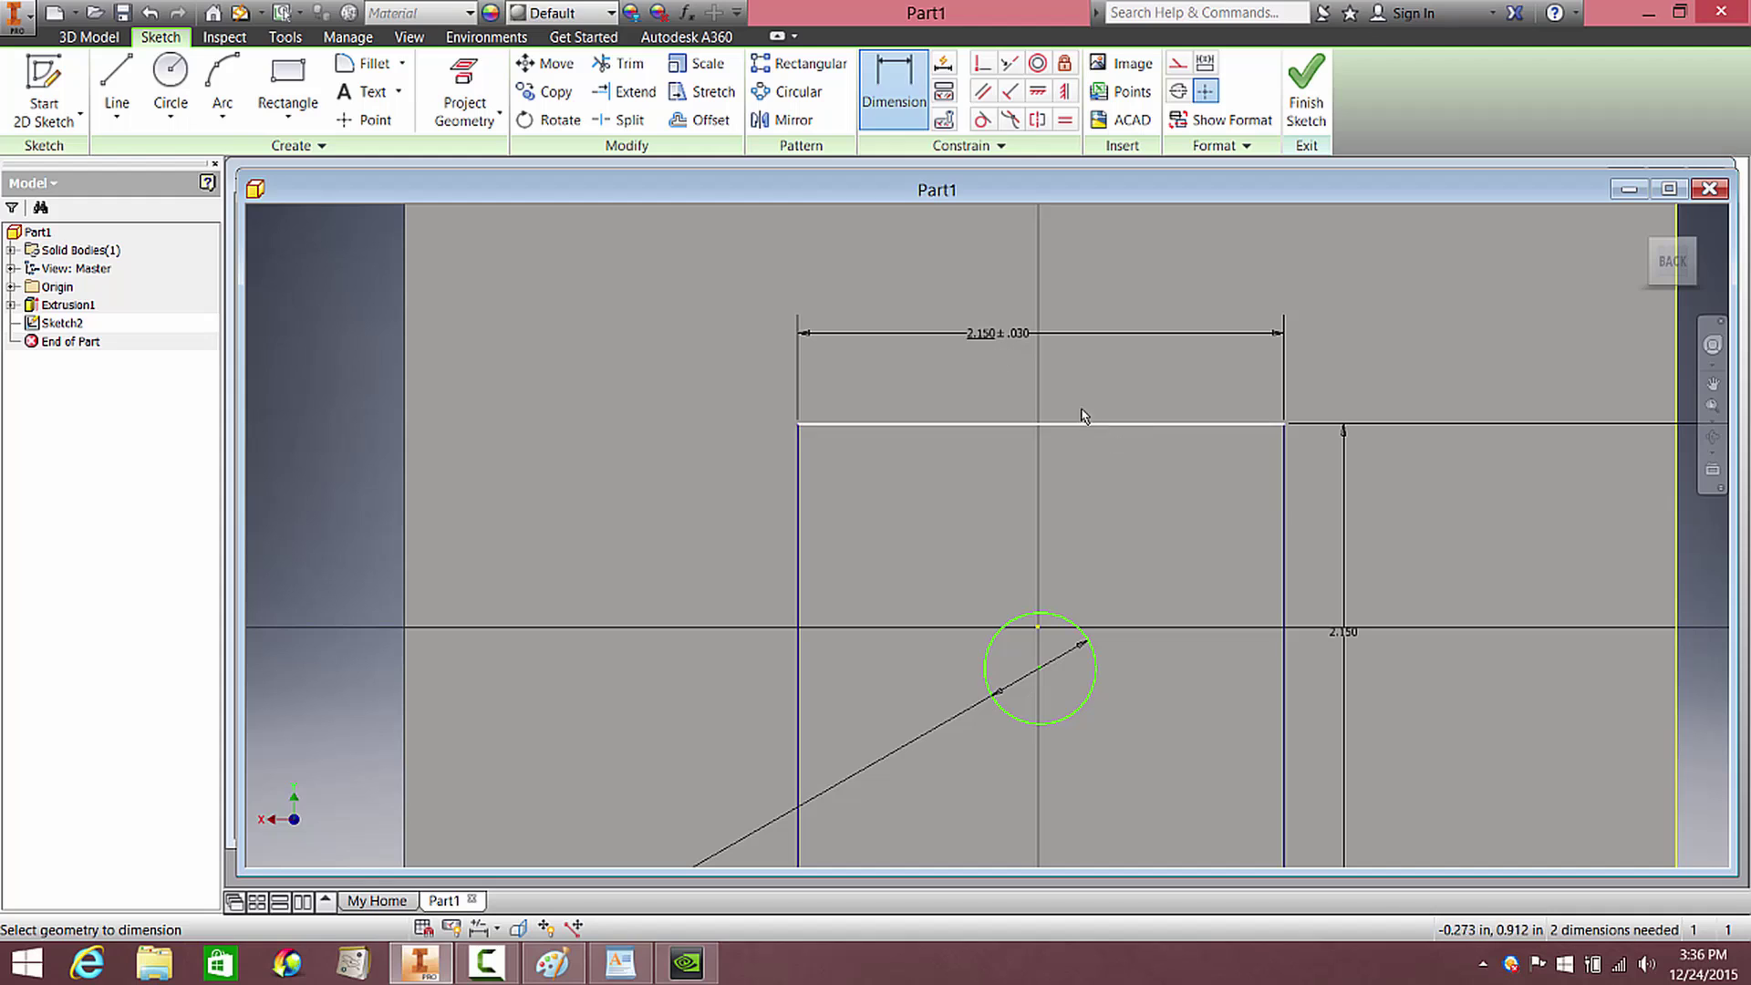
{"action": "middle_click_drag", "start_coordinate": [1184, 473], "coordinate": [981, 414]}
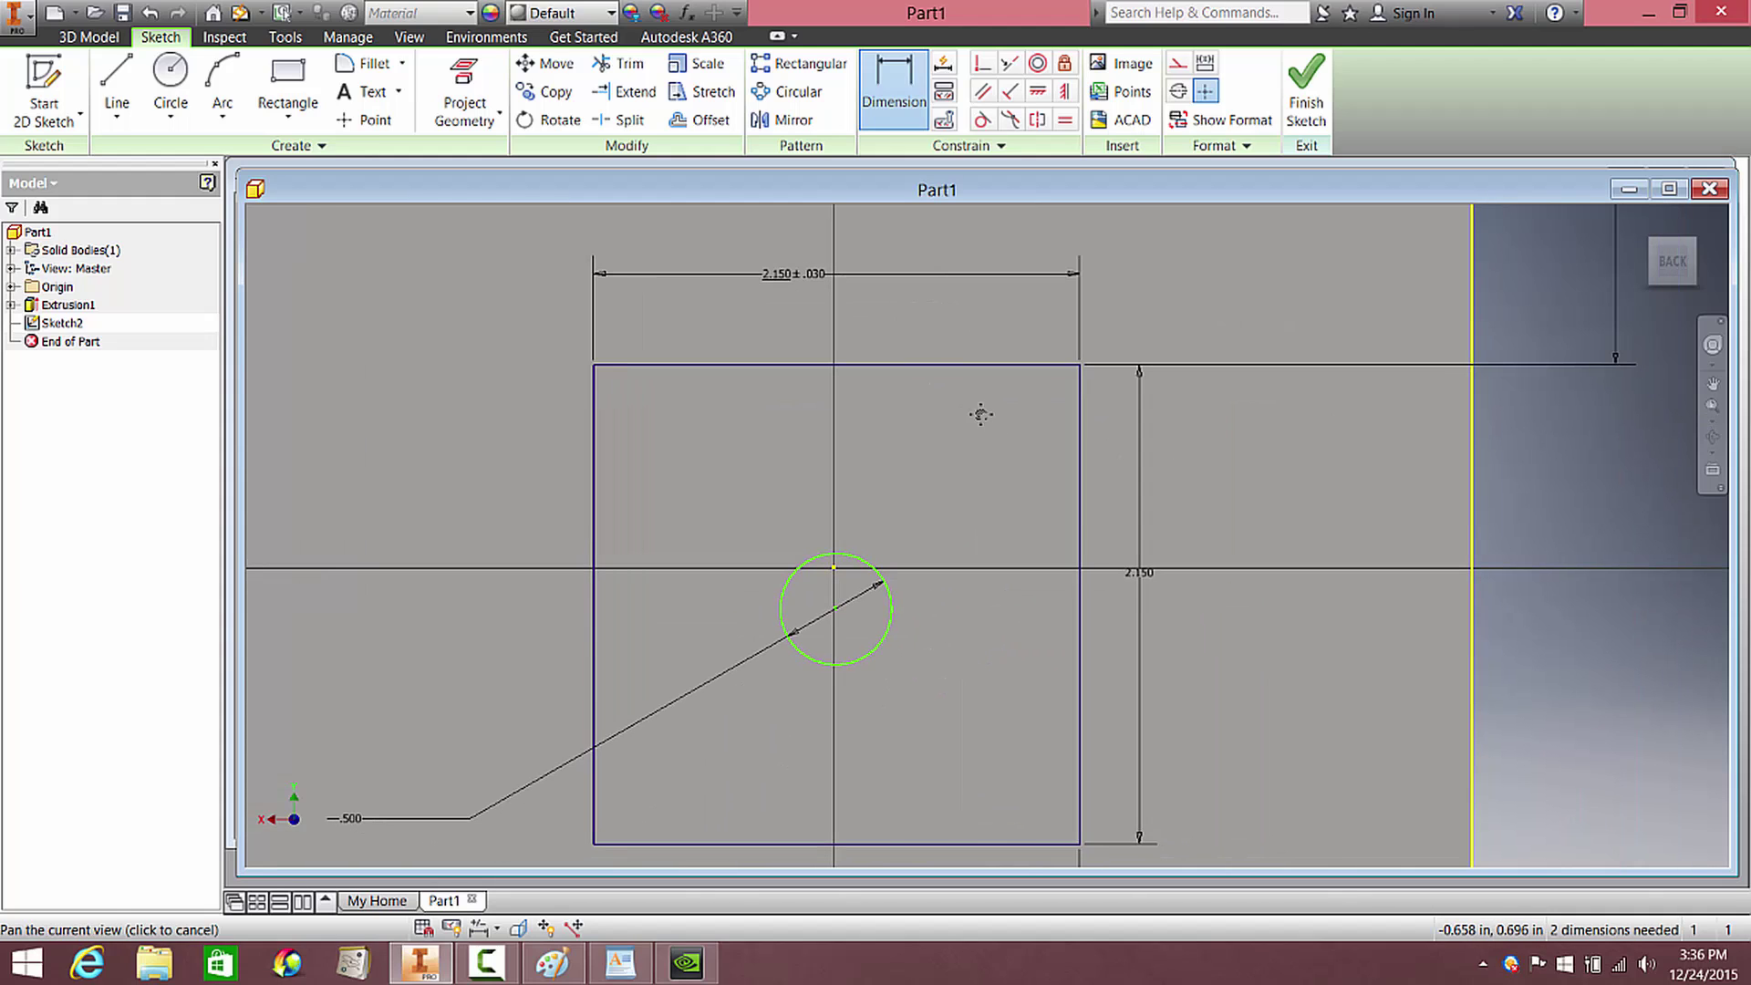
{"action": "double_click", "coordinate": [1141, 580]}
{"action": "left_click", "coordinate": [1196, 655]}
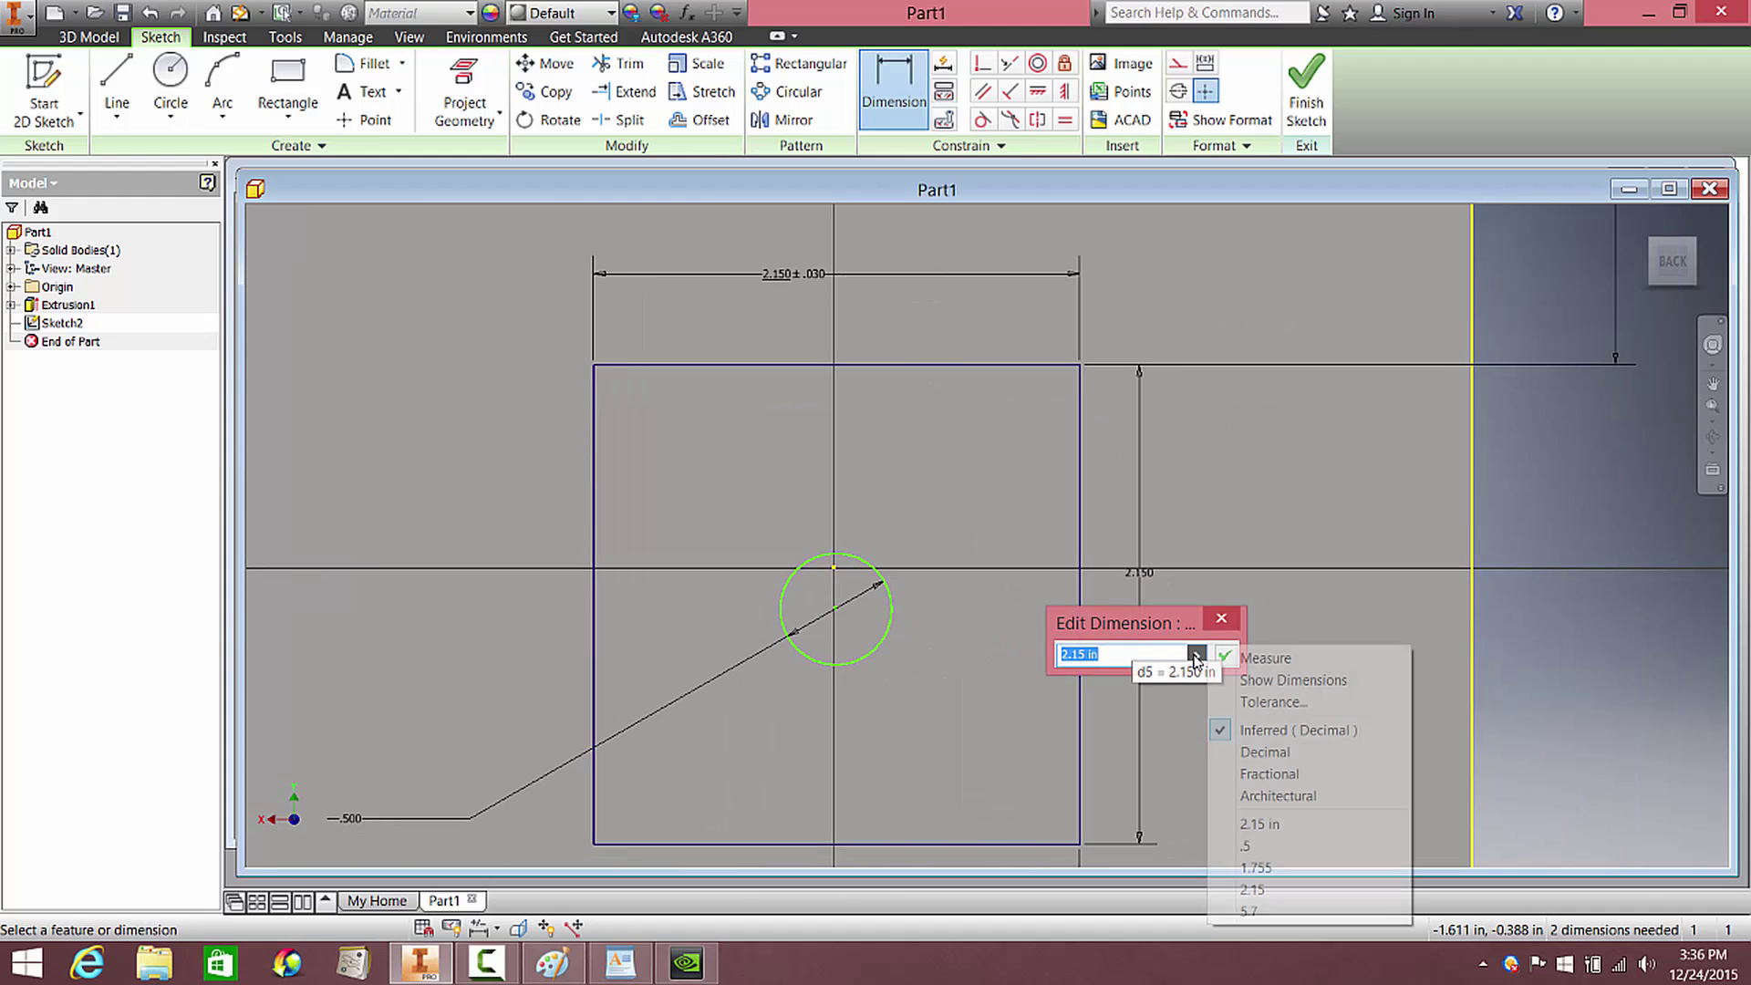
Give the 2.150 height a Symmetric .030 tolerance and apply it
{"action": "left_click", "coordinate": [1244, 702]}
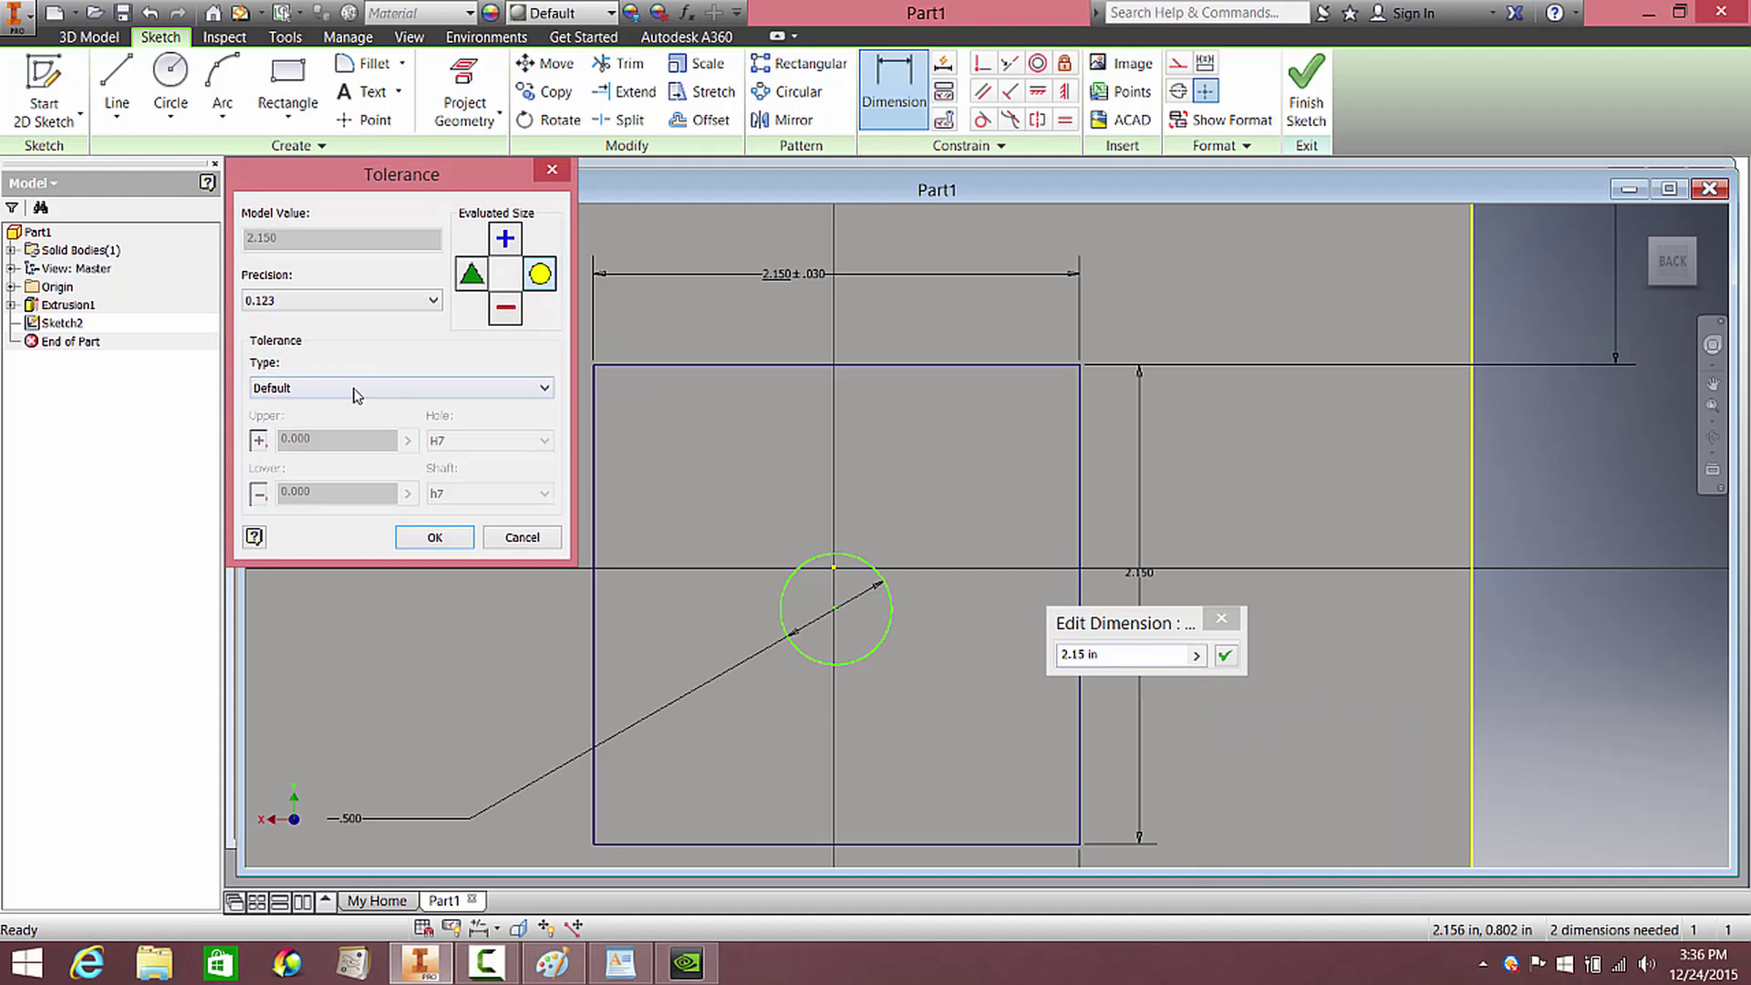
{"action": "left_click", "coordinate": [302, 387]}
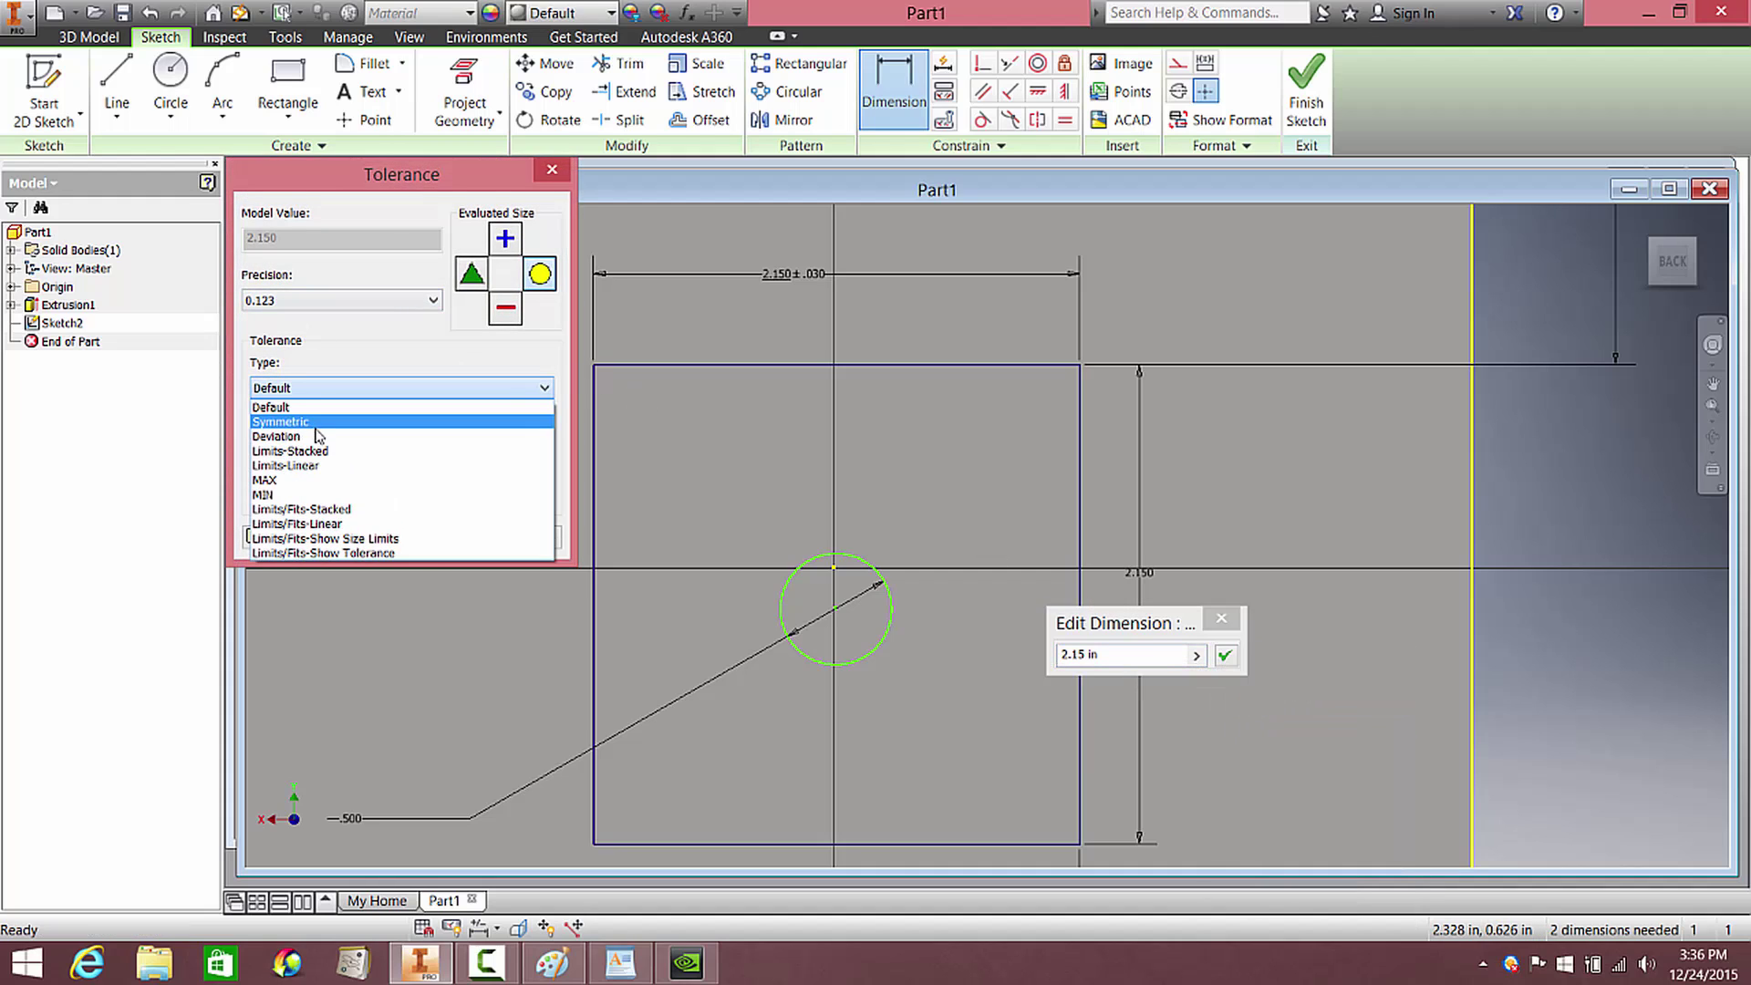
{"action": "left_click", "coordinate": [316, 423]}
{"action": "type", "text": ".03"}
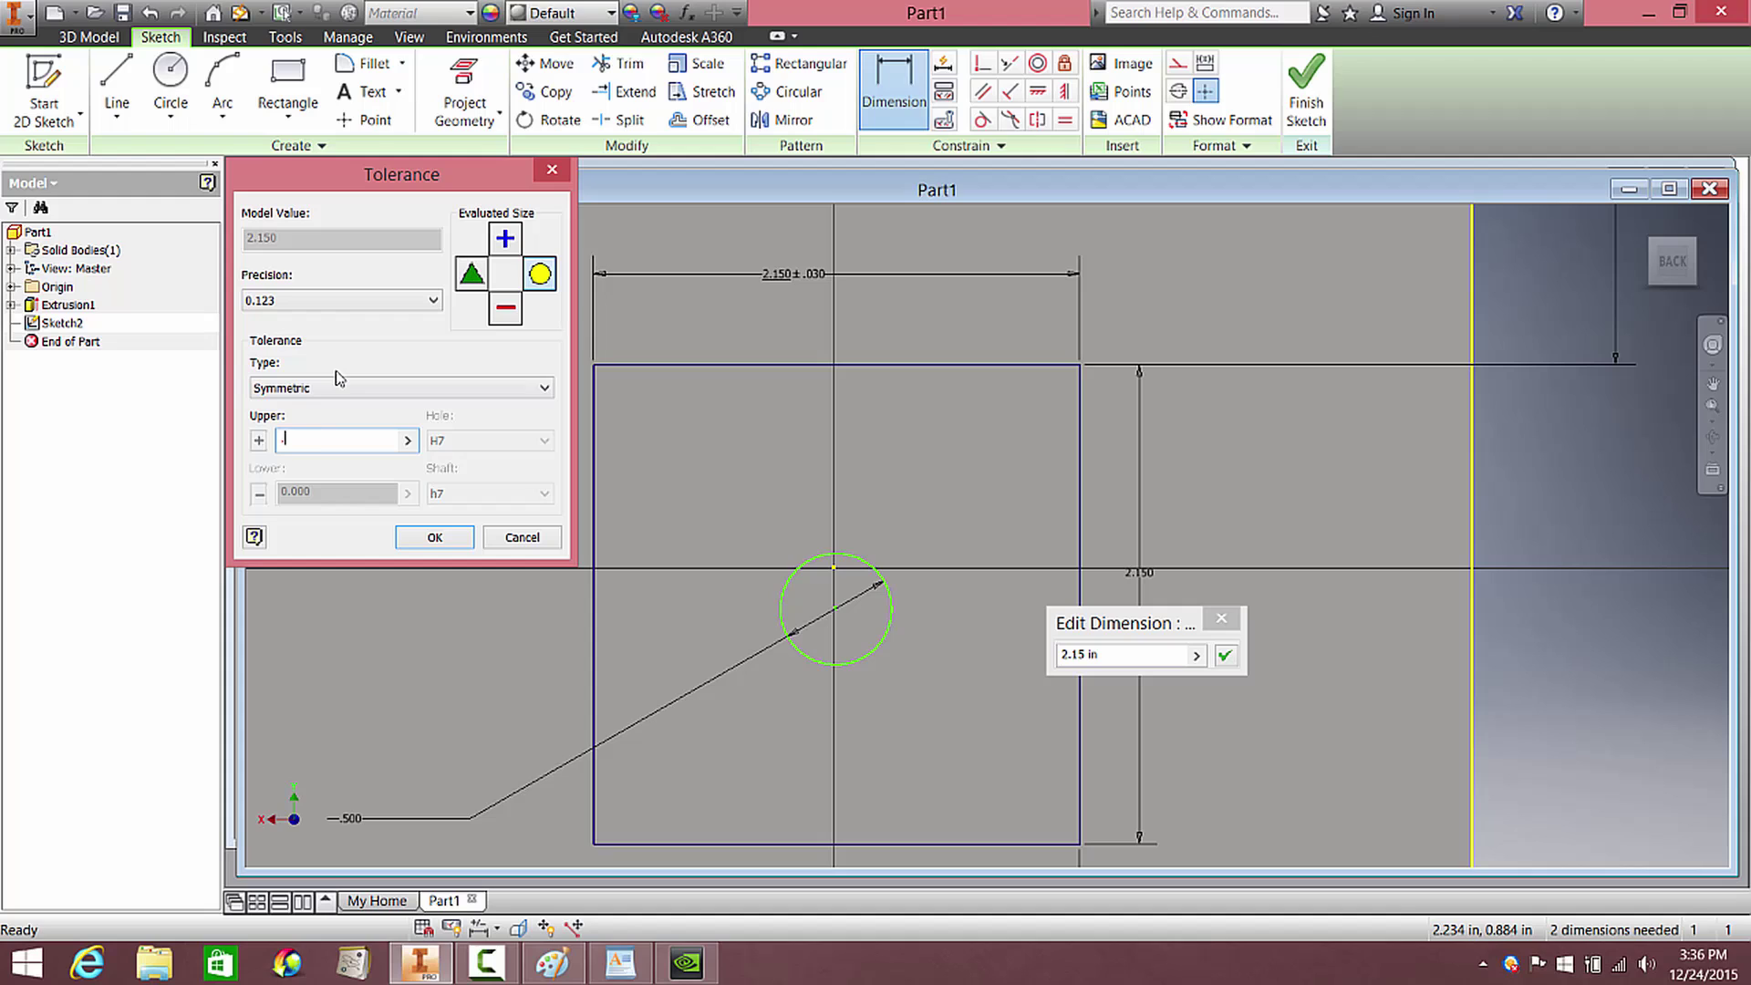
{"action": "left_click", "coordinate": [501, 240]}
{"action": "left_click", "coordinate": [429, 538]}
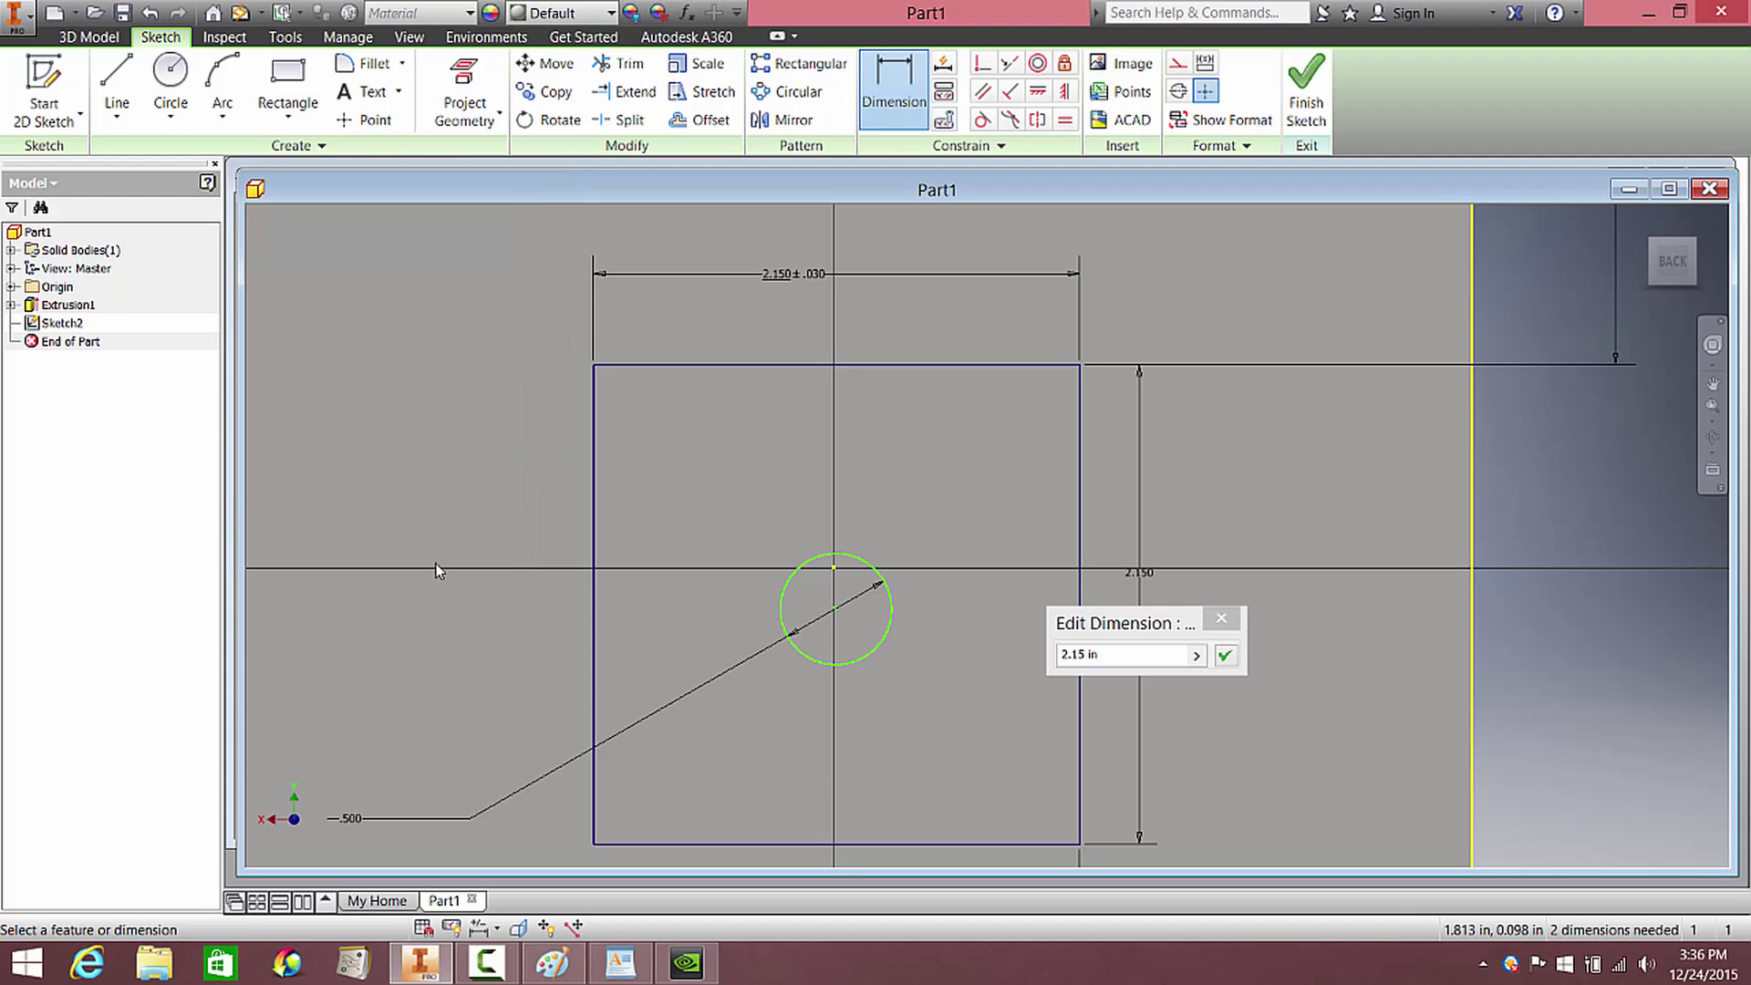
{"action": "left_click", "coordinate": [1224, 656]}
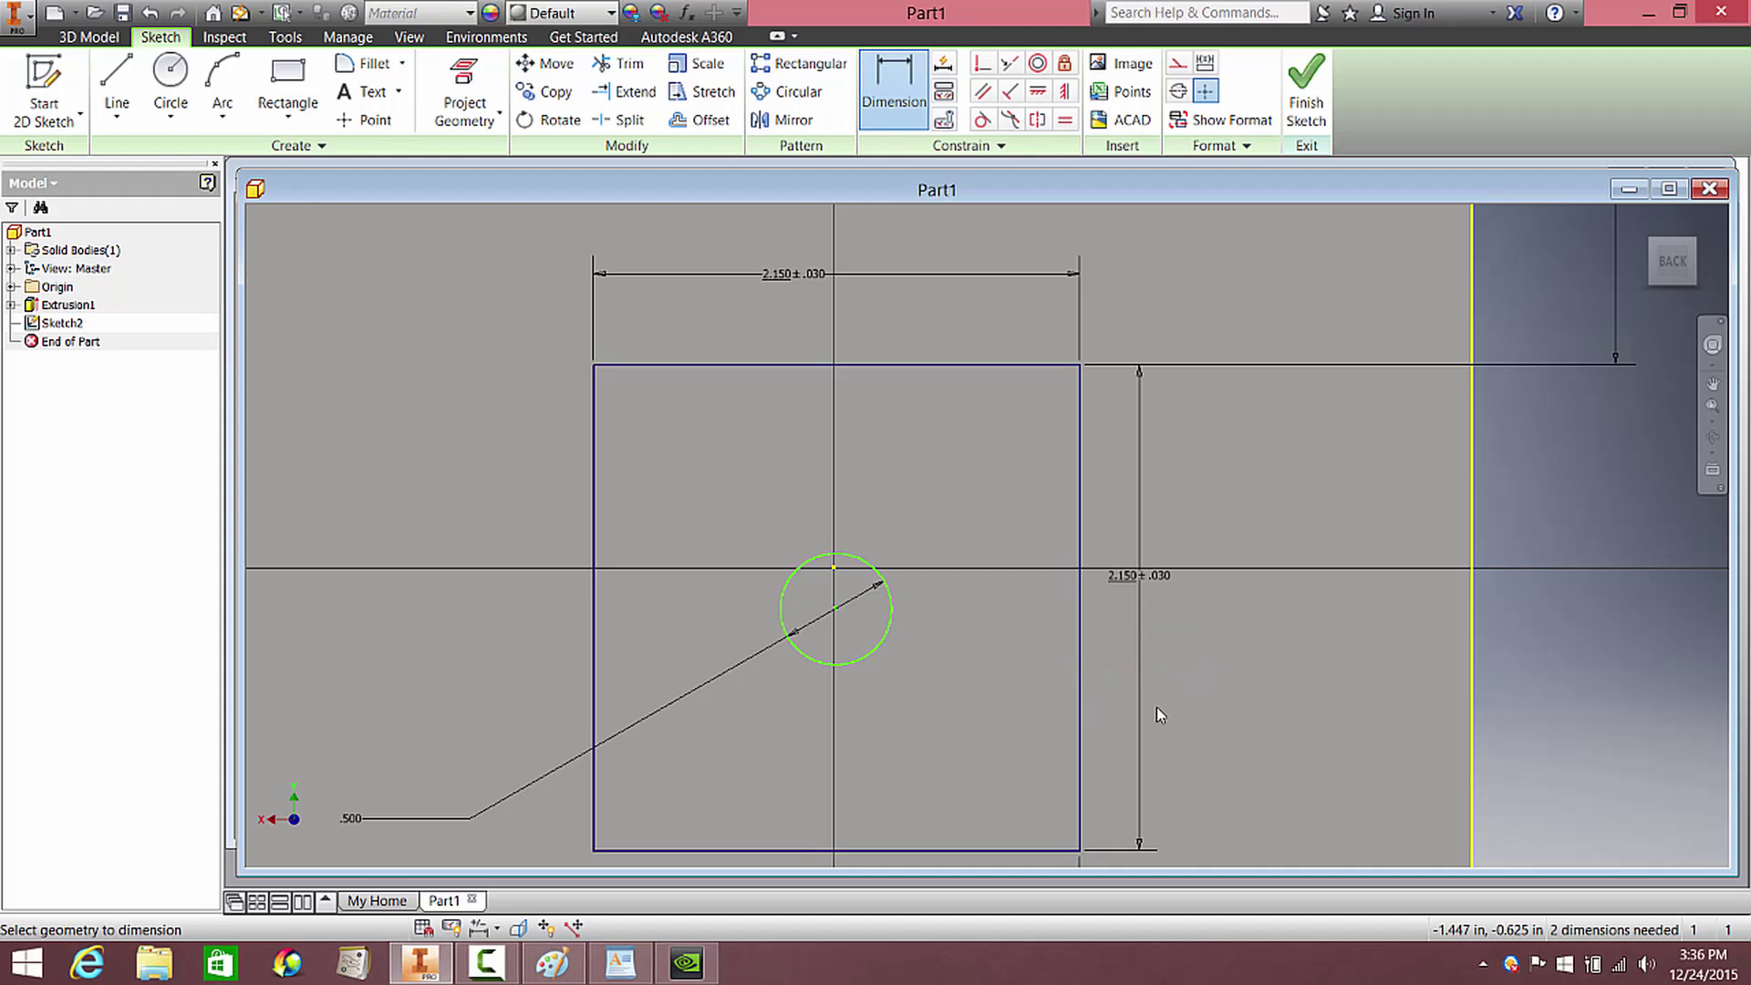
{"action": "middle_click_drag", "start_coordinate": [1157, 709], "coordinate": [1186, 657]}
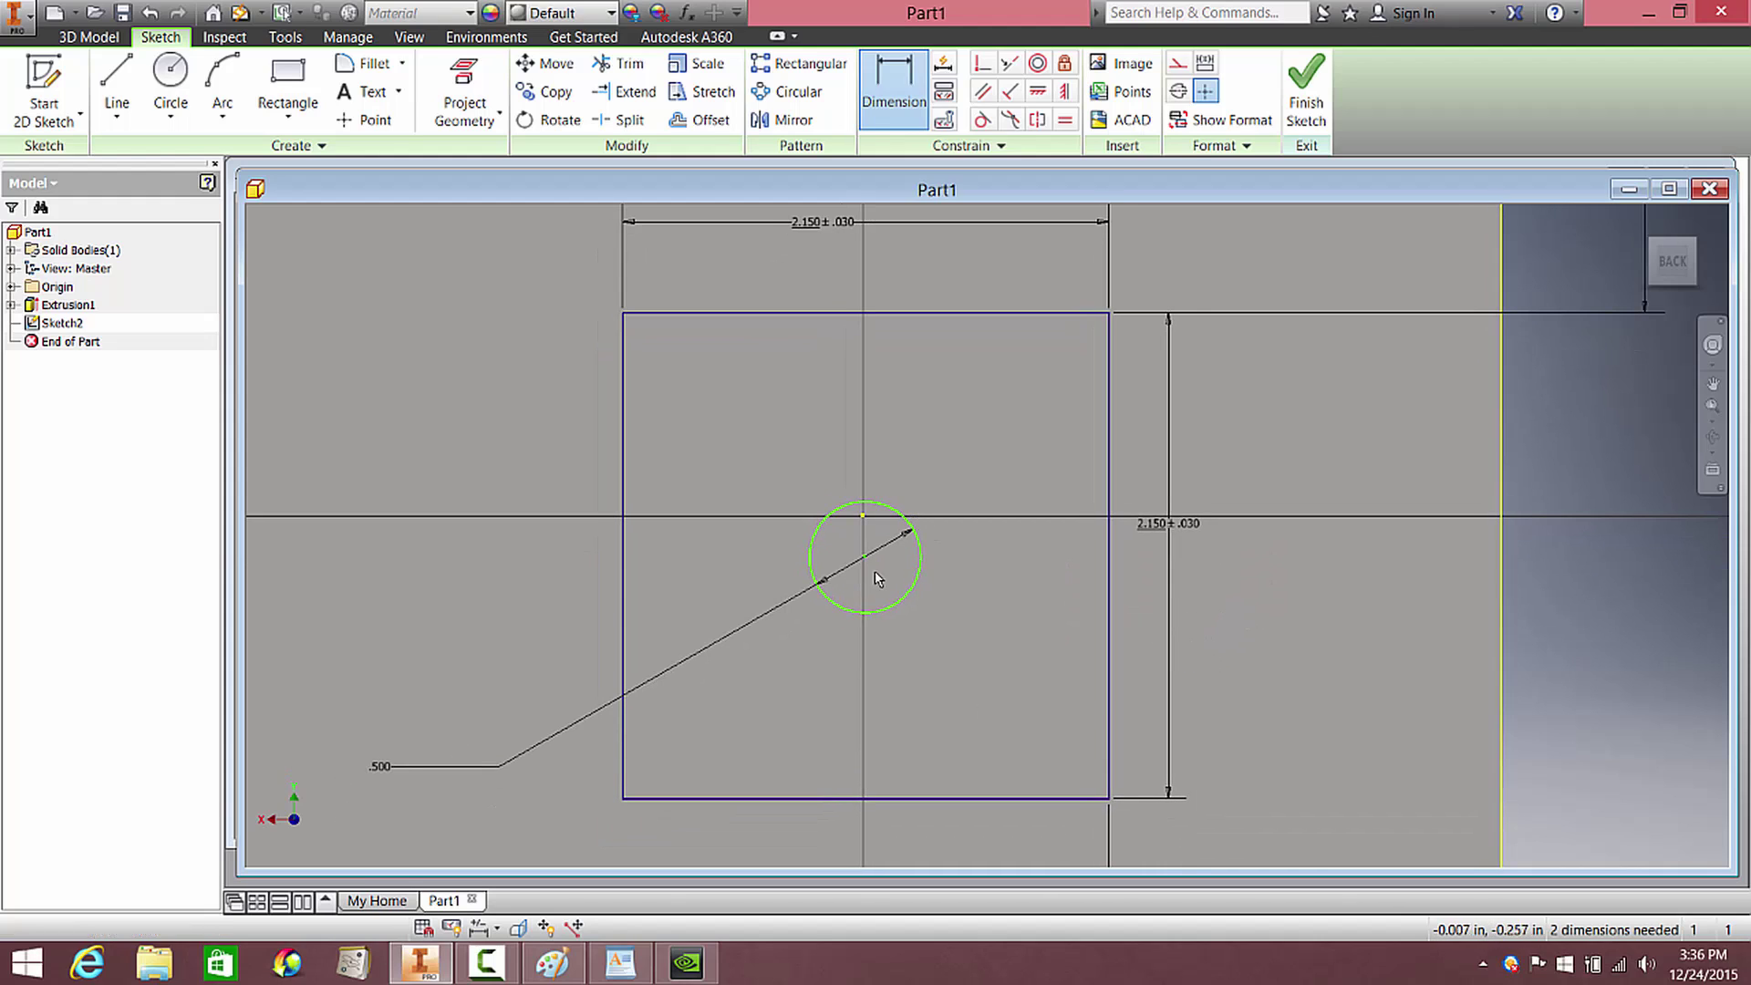
Set the .500 circle diameter to a Symmetric ±0.030 tolerance and confirm it
{"action": "double_click", "coordinate": [394, 768]}
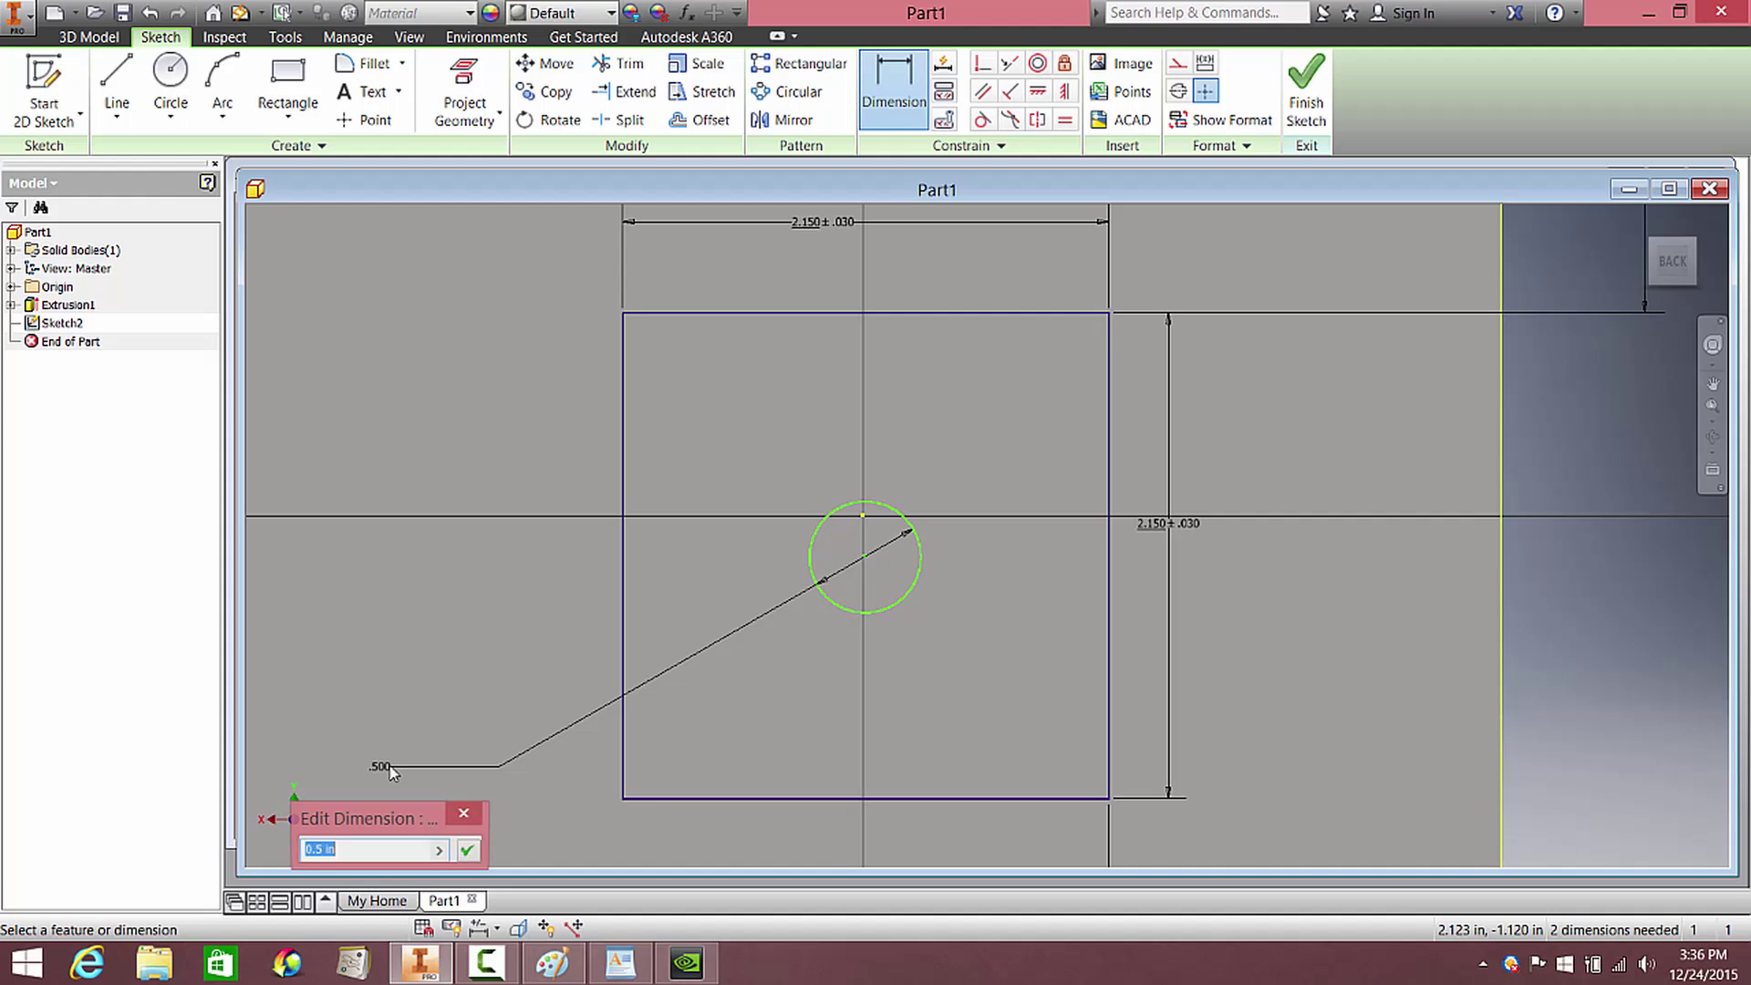
{"action": "left_click", "coordinate": [439, 849]}
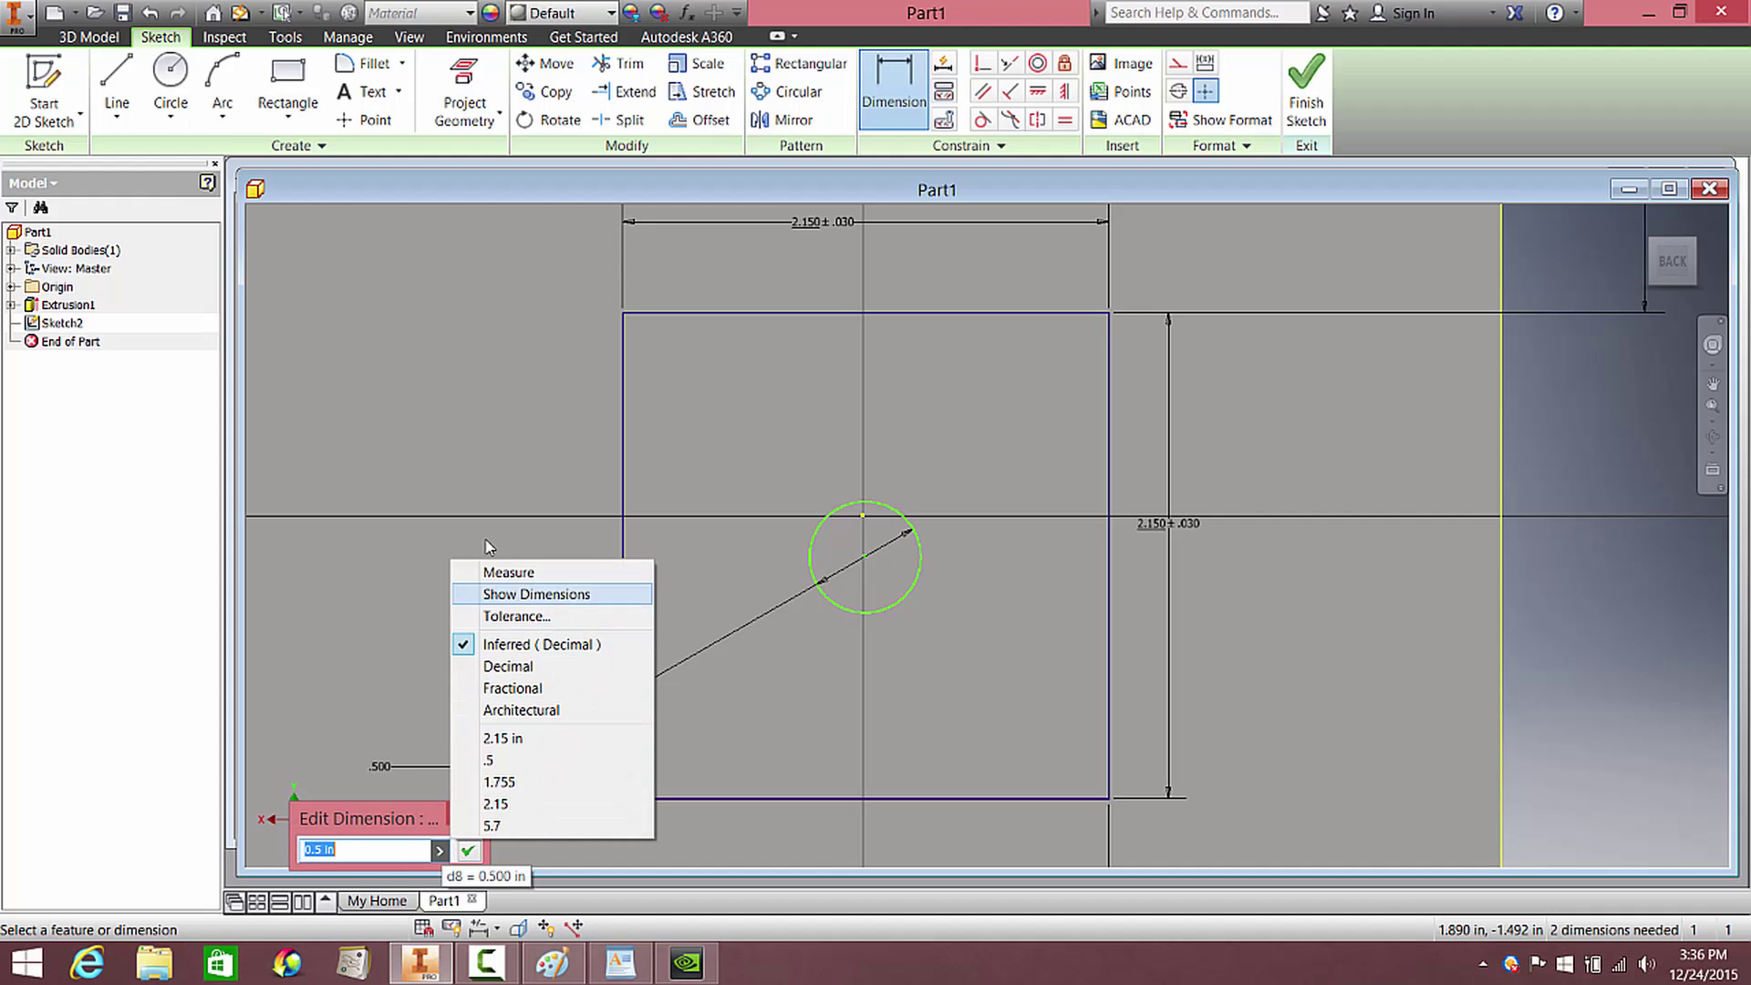
{"action": "left_click", "coordinate": [515, 617]}
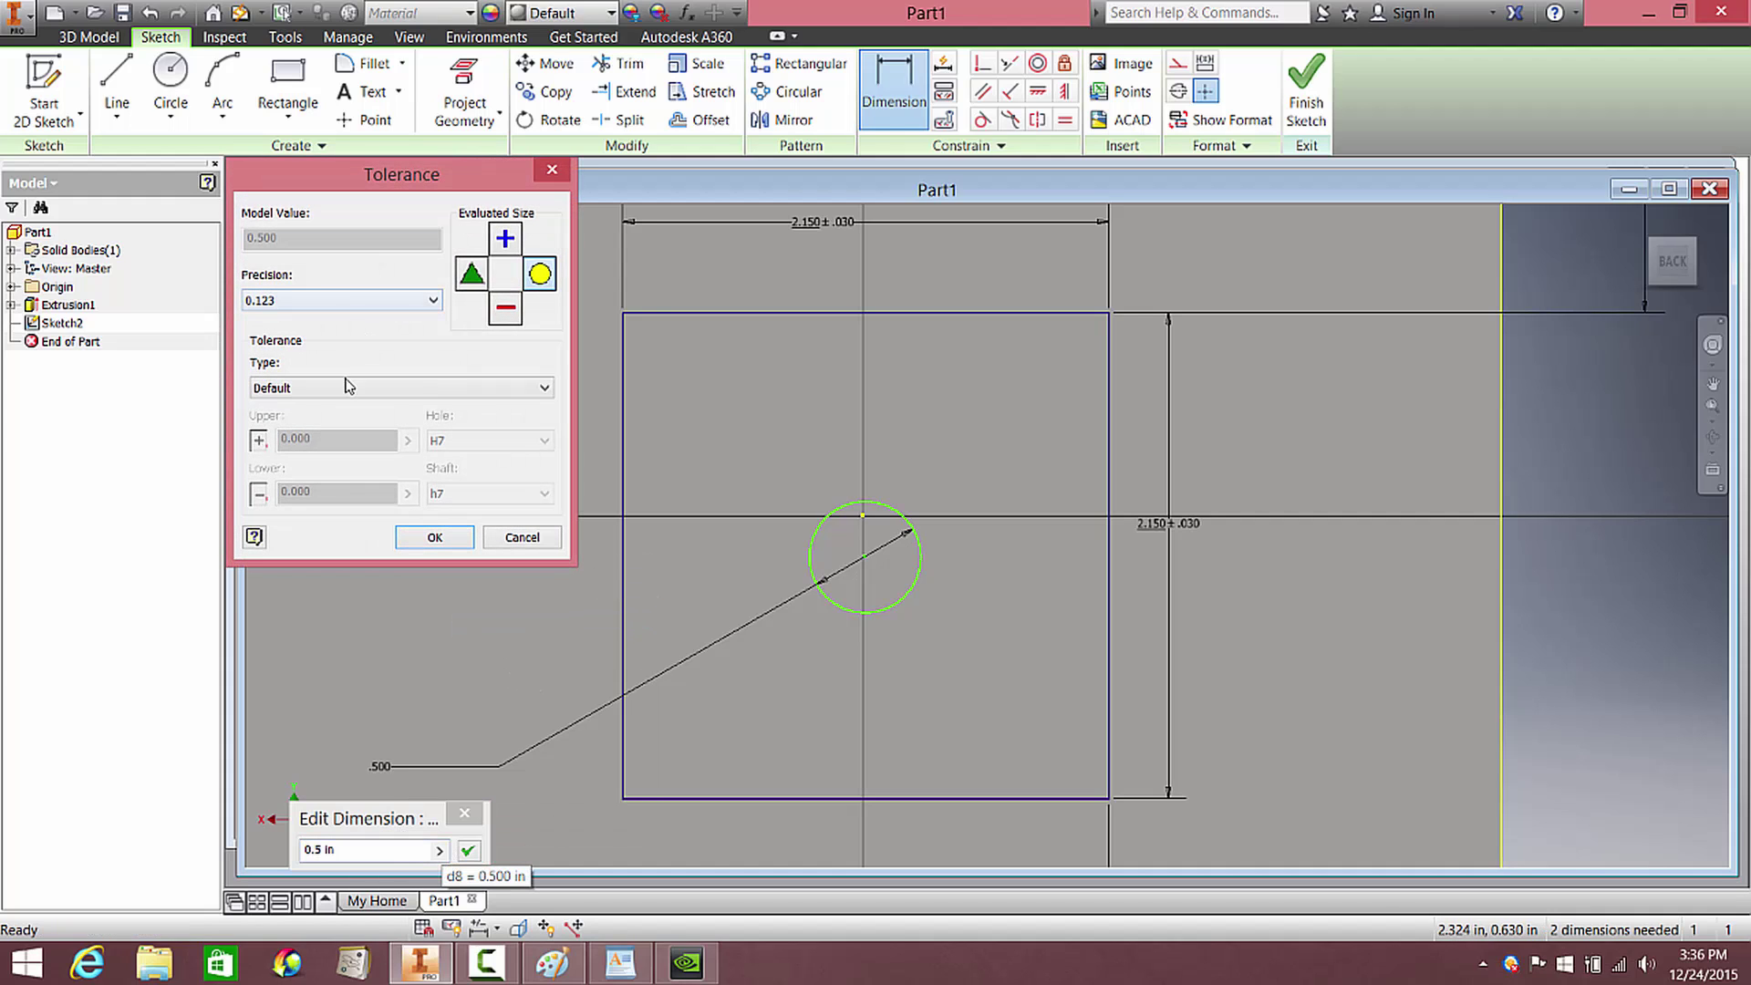
{"action": "left_click", "coordinate": [347, 385]}
{"action": "left_click", "coordinate": [336, 430]}
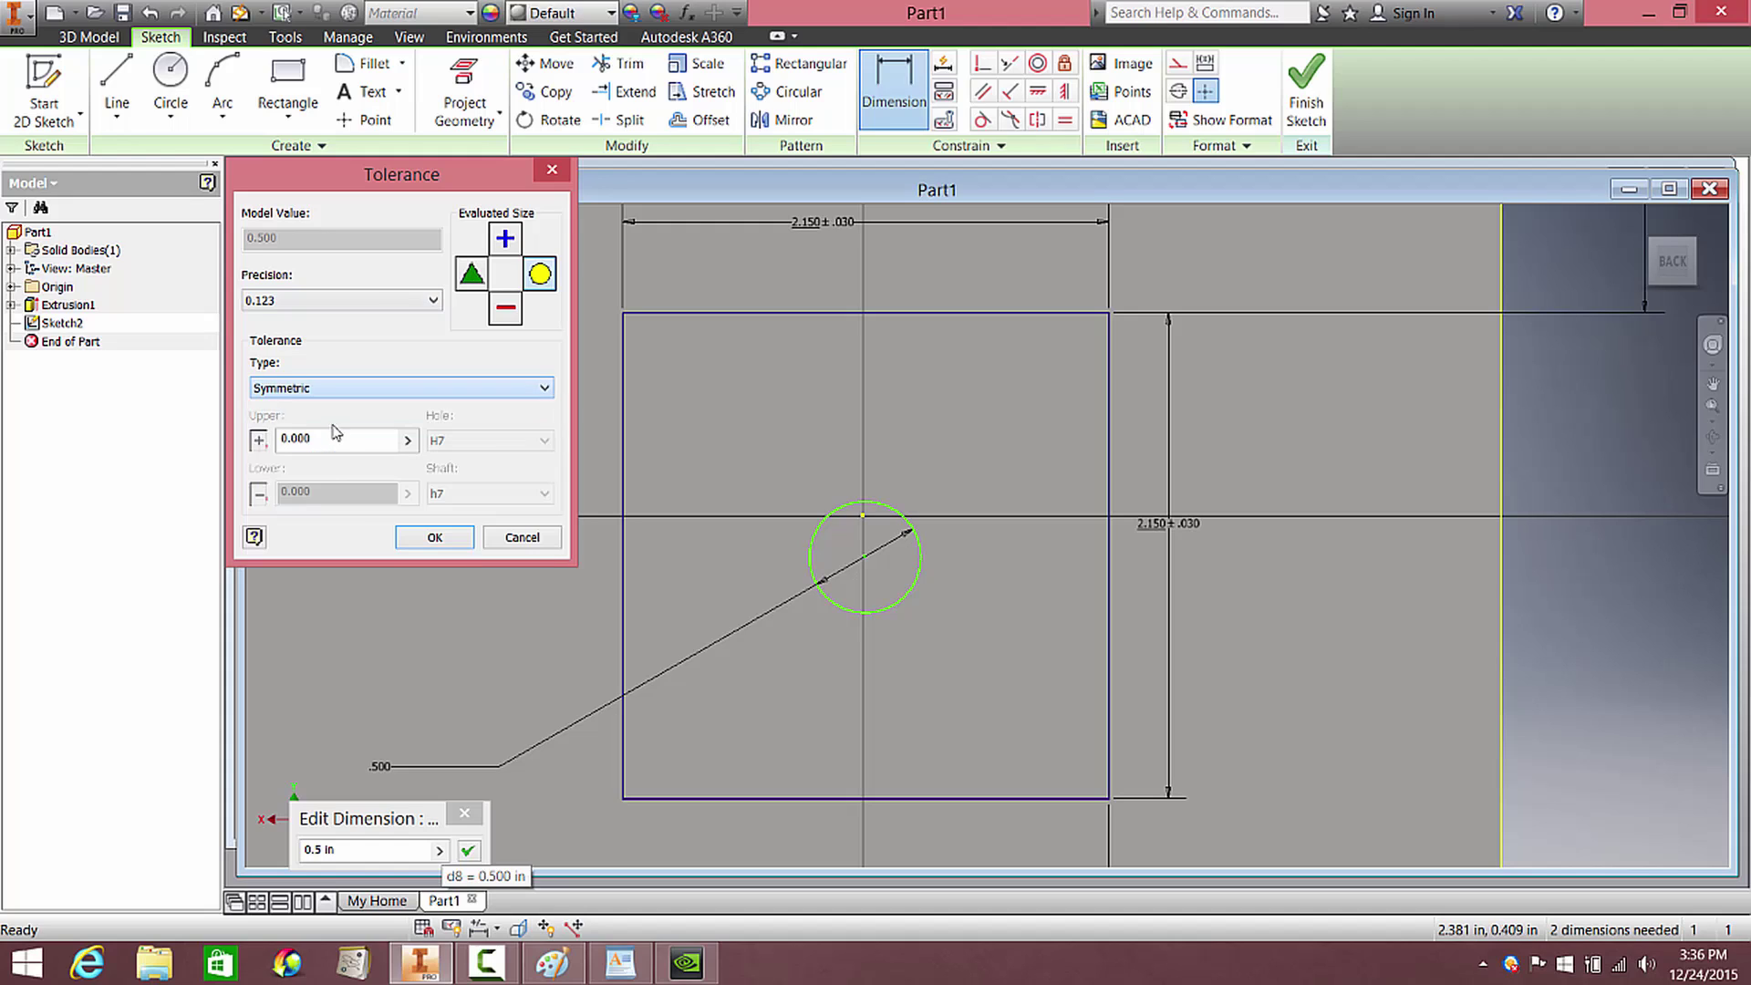
{"action": "type", "text": ".03"}
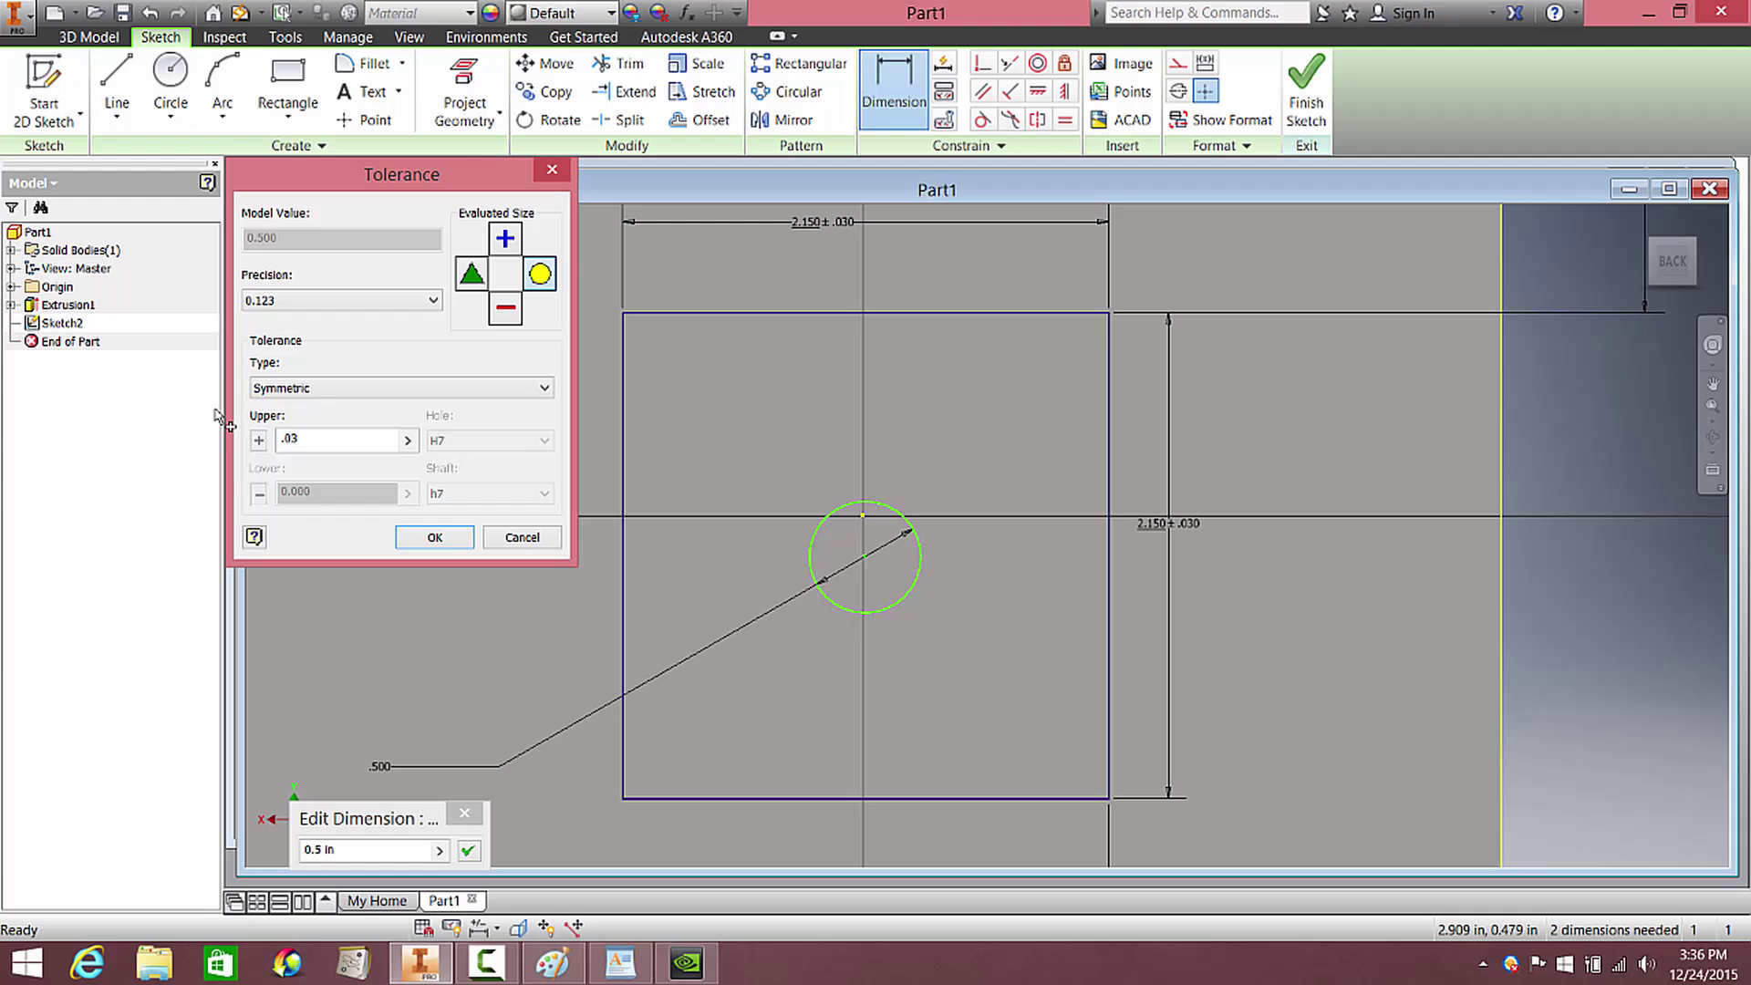
{"action": "left_click", "coordinate": [502, 241]}
{"action": "left_click", "coordinate": [435, 537]}
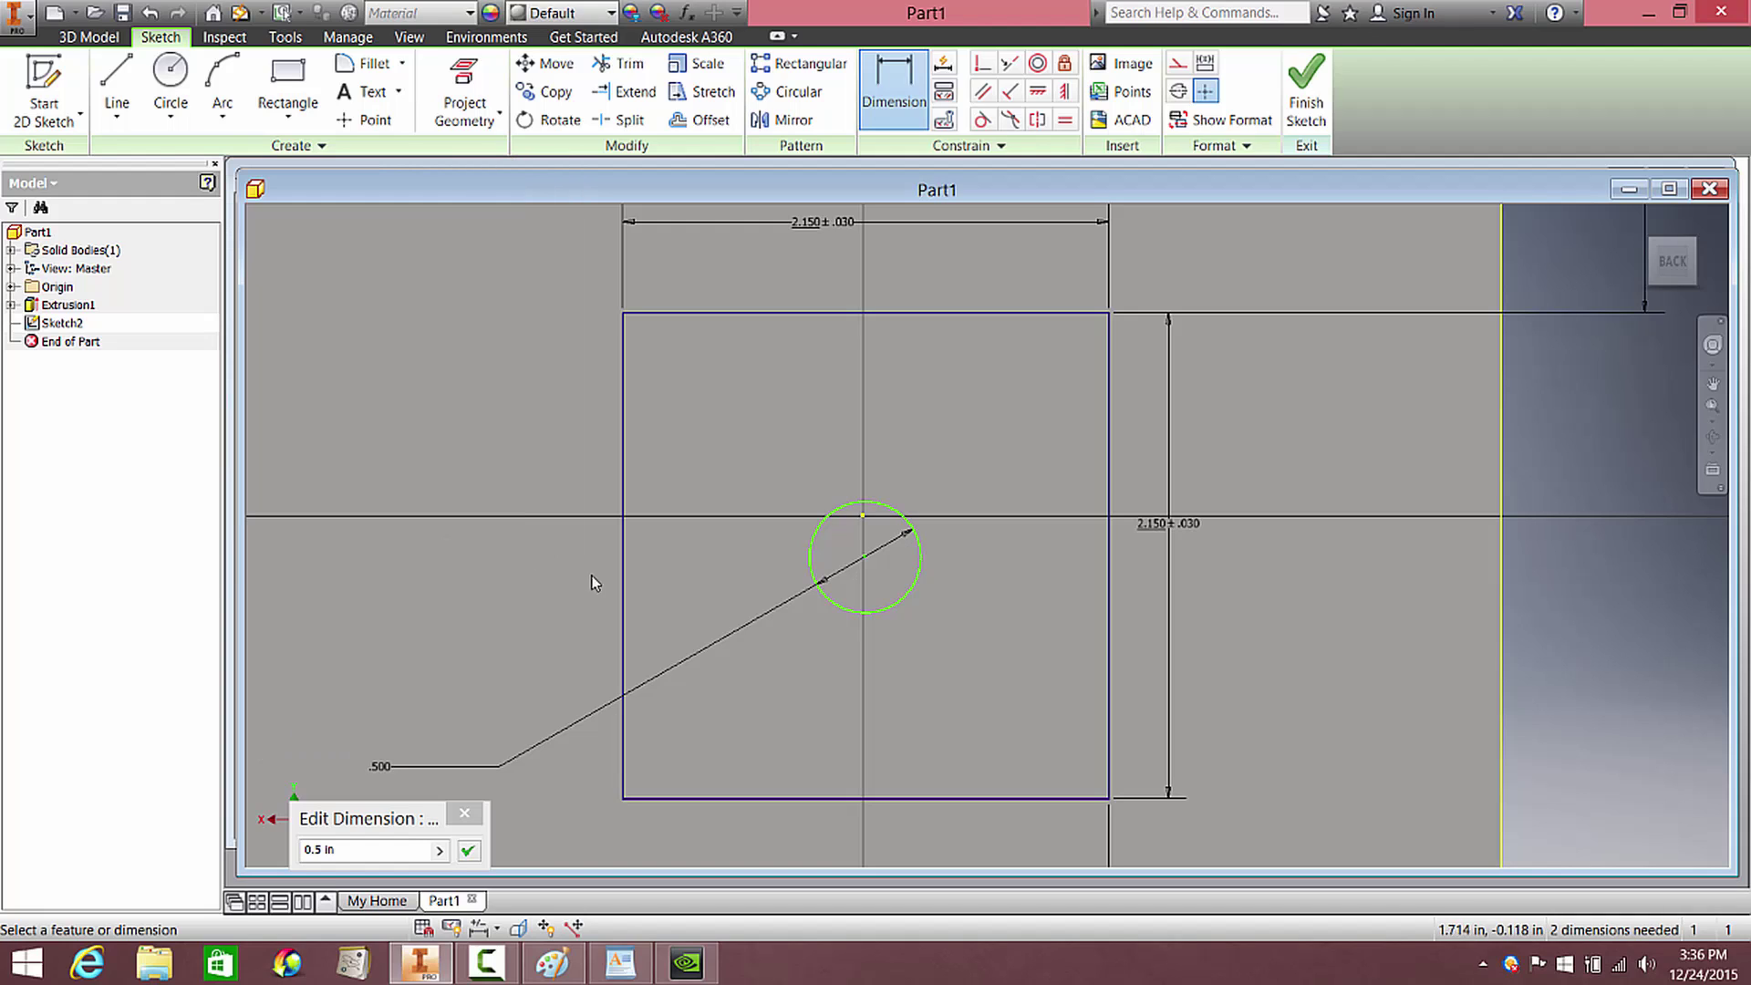
{"action": "left_click", "coordinate": [467, 849]}
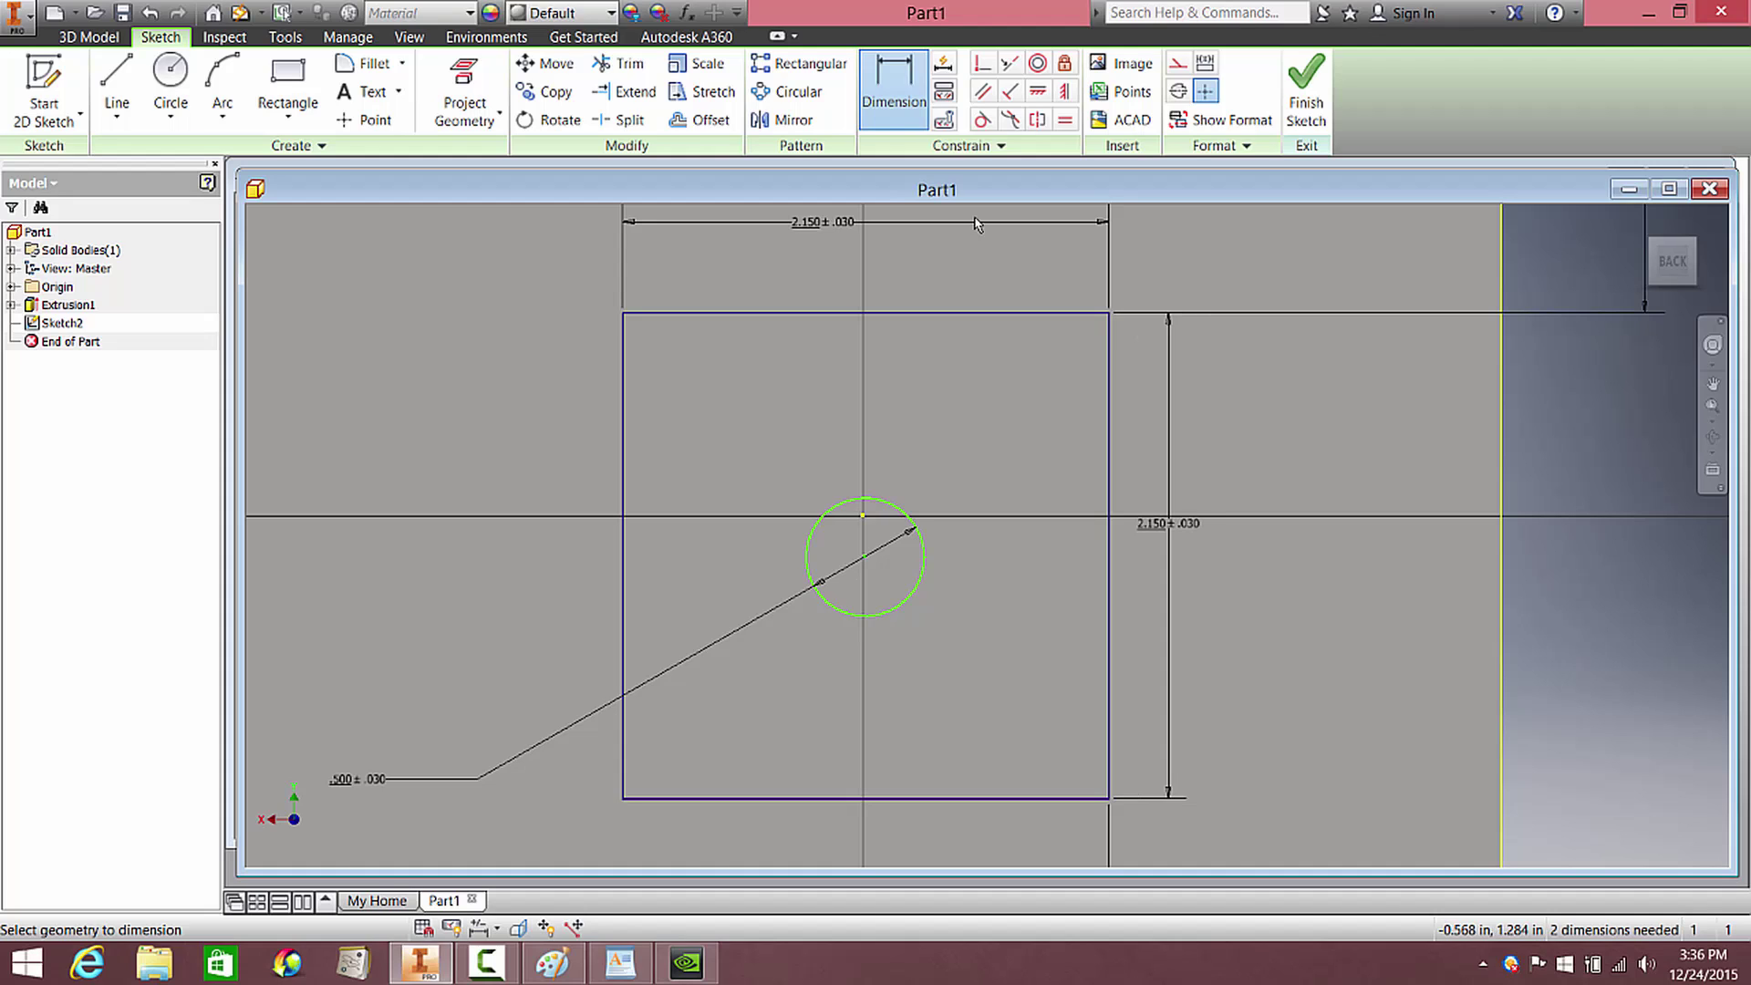
{"action": "scroll", "coordinate": [1003, 365], "scroll_direction": "down", "scroll_amount": 2}
{"action": "scroll", "coordinate": [1024, 390], "scroll_direction": "up", "scroll_amount": 3}
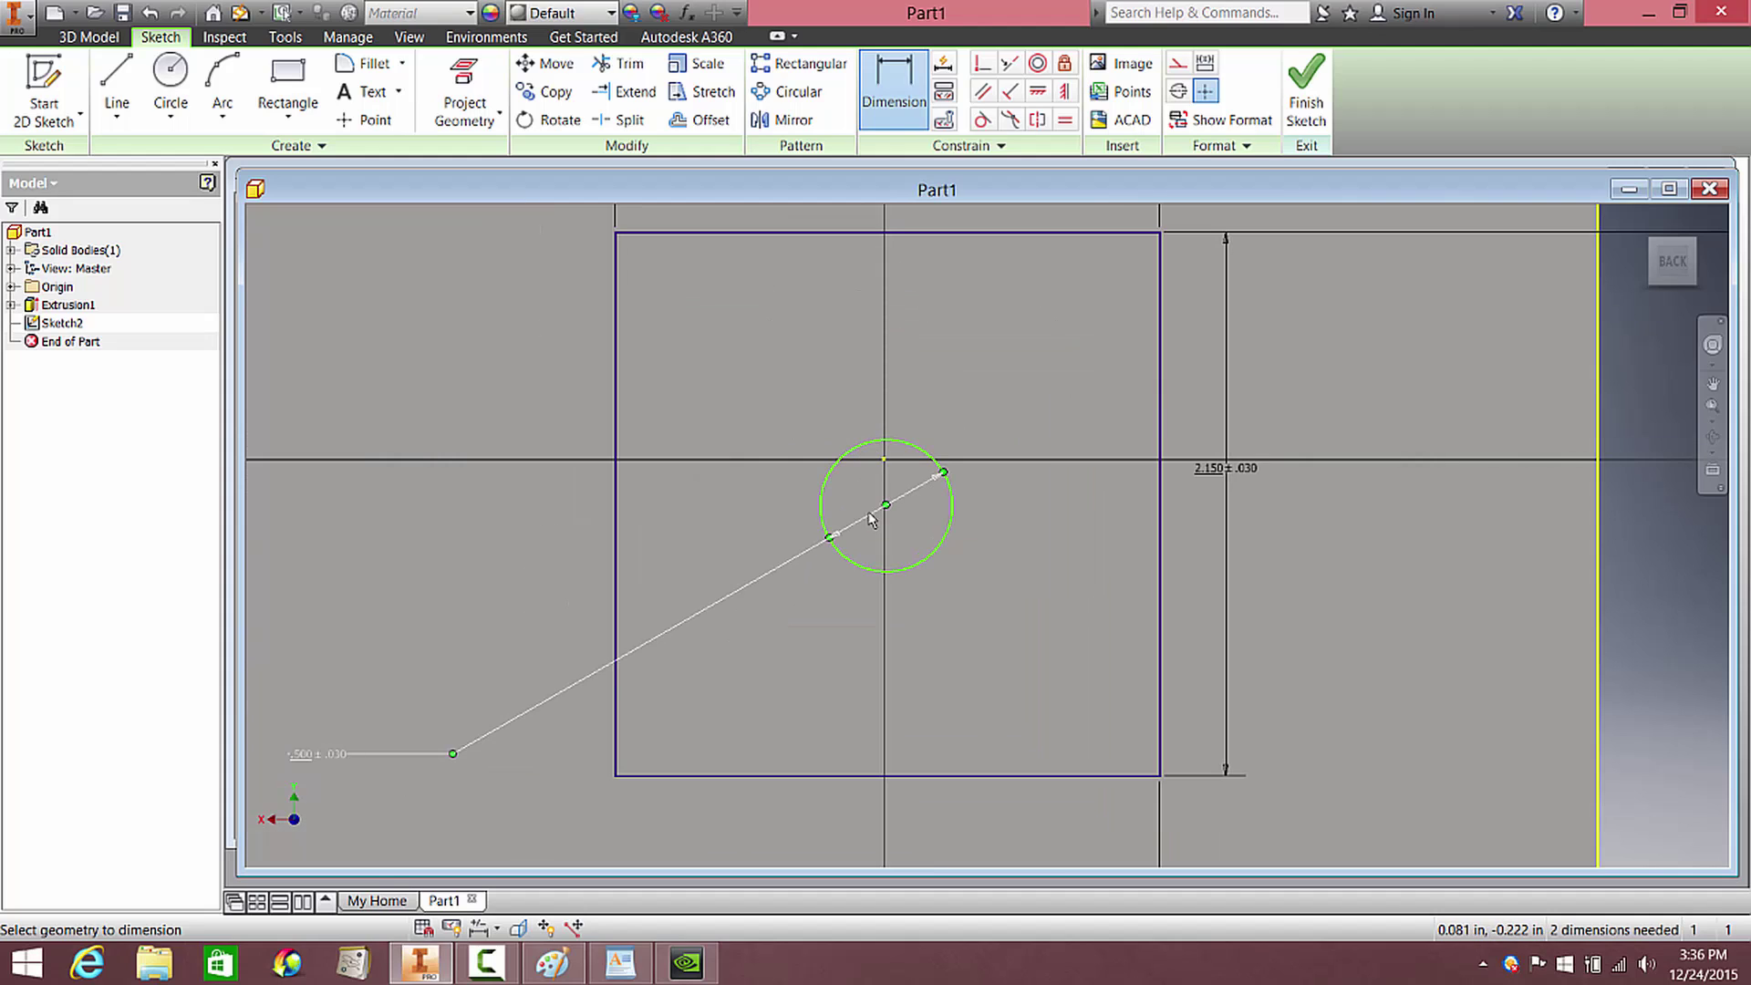
{"action": "scroll", "coordinate": [881, 349], "scroll_direction": "down", "scroll_amount": 2}
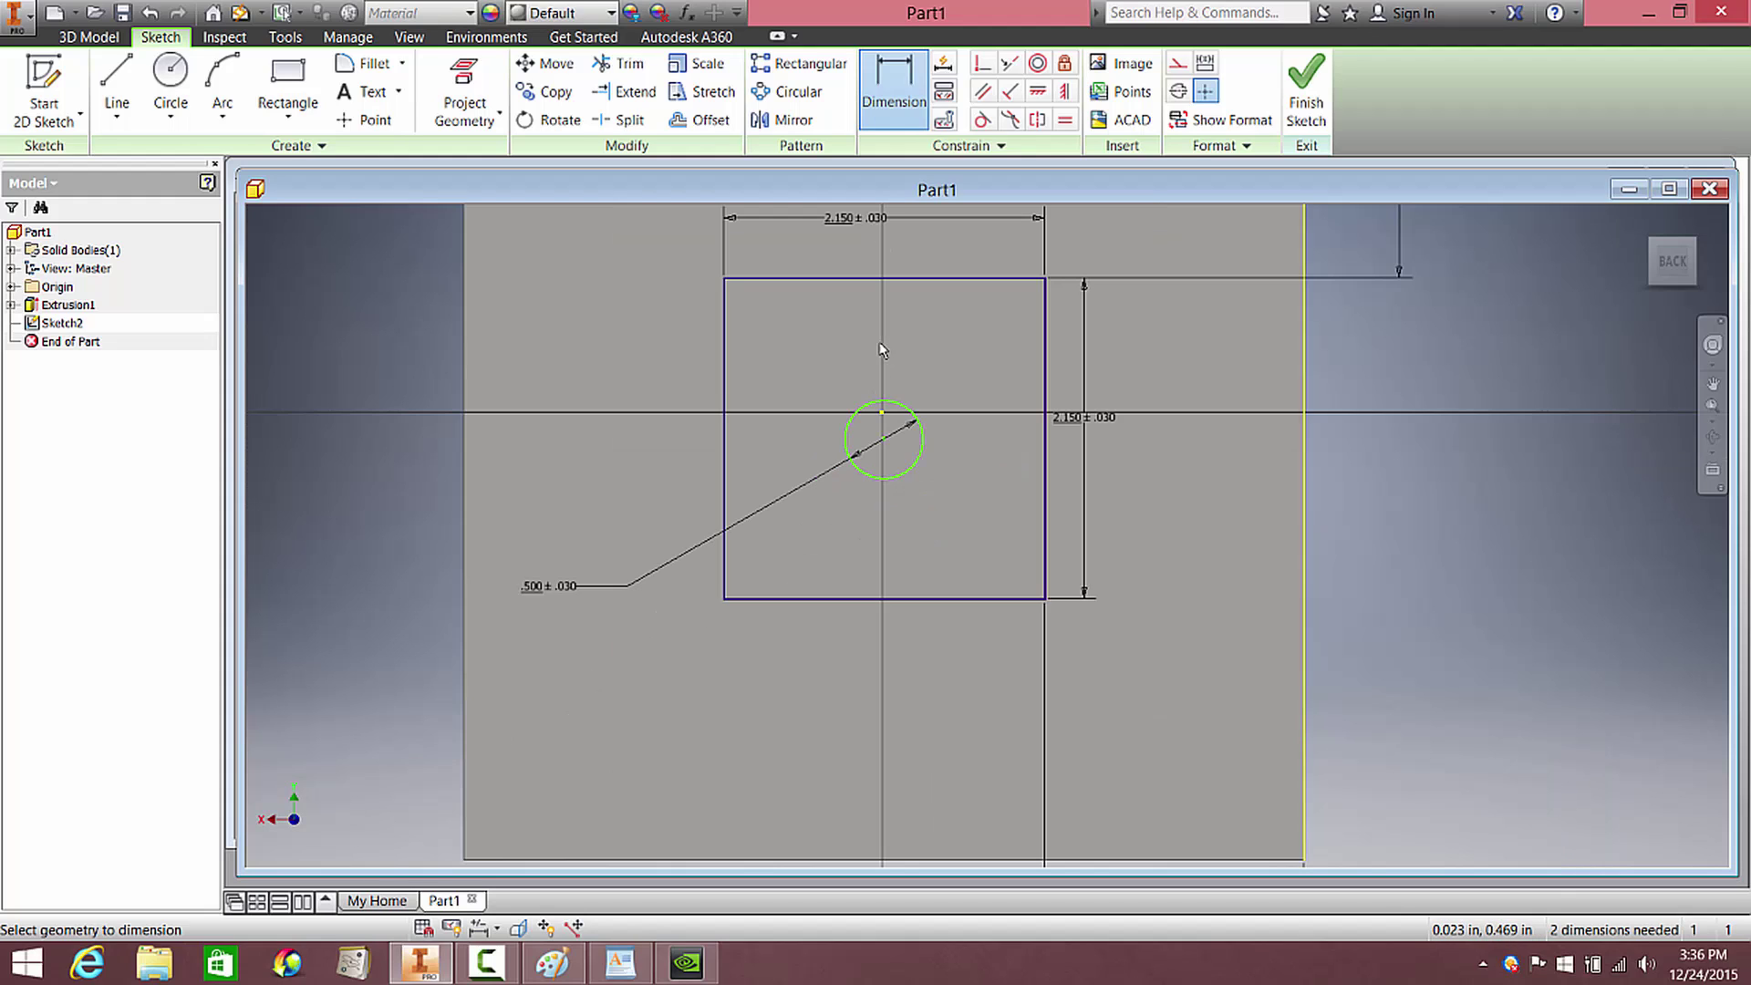
{"action": "scroll", "coordinate": [881, 349], "scroll_direction": "down", "scroll_amount": 1}
{"action": "scroll", "coordinate": [864, 313], "scroll_direction": "up", "scroll_amount": 2}
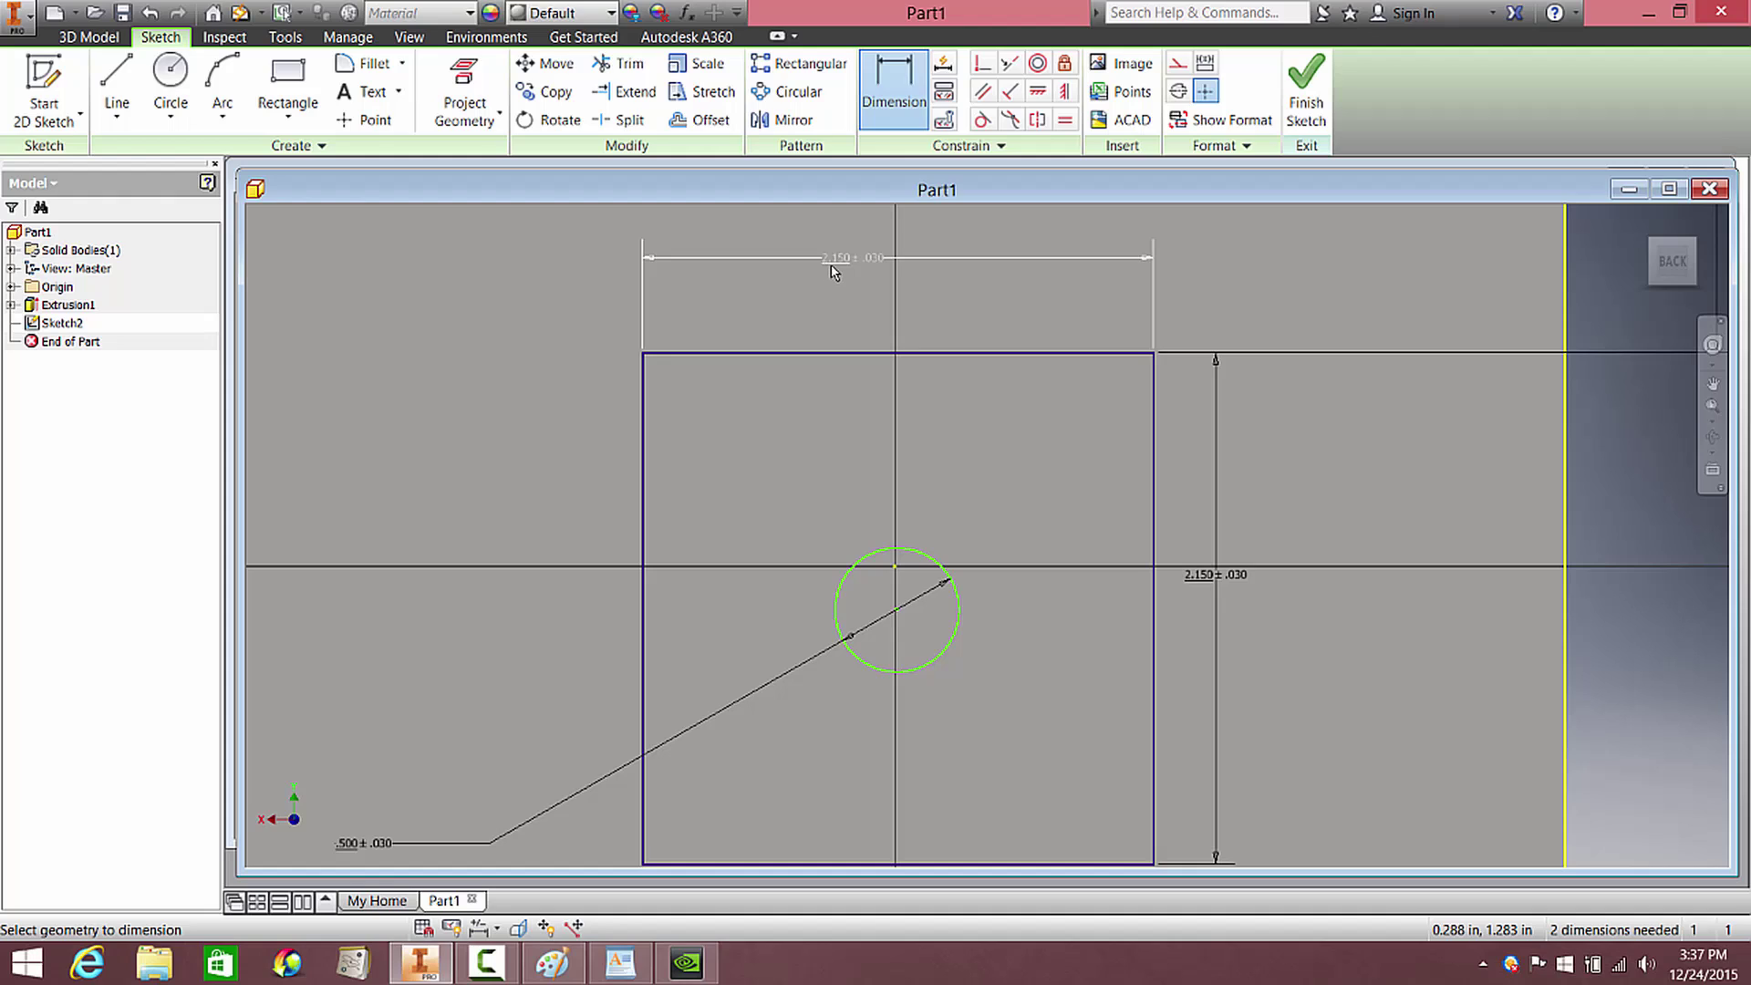
{"action": "left_click", "coordinate": [835, 273]}
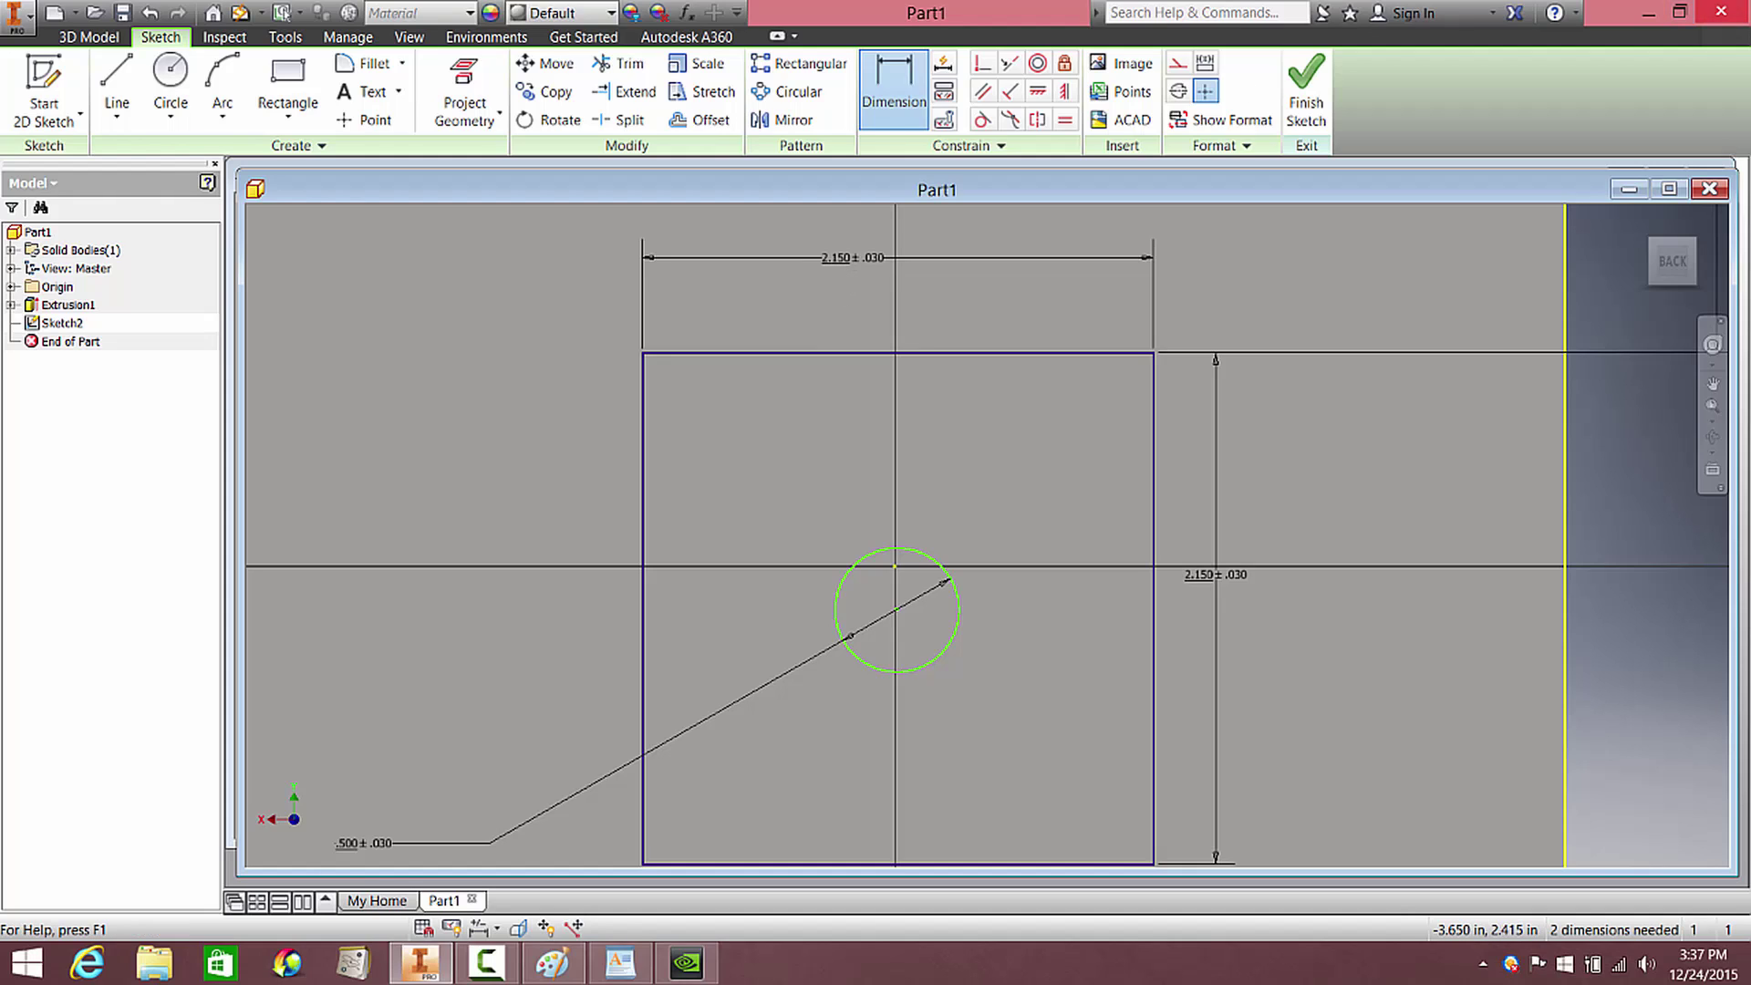
Dimension the circle's centre 1.090 from the square's top edge
{"action": "mouse_move", "coordinate": [1728, 37]}
{"action": "left_click", "coordinate": [896, 611]}
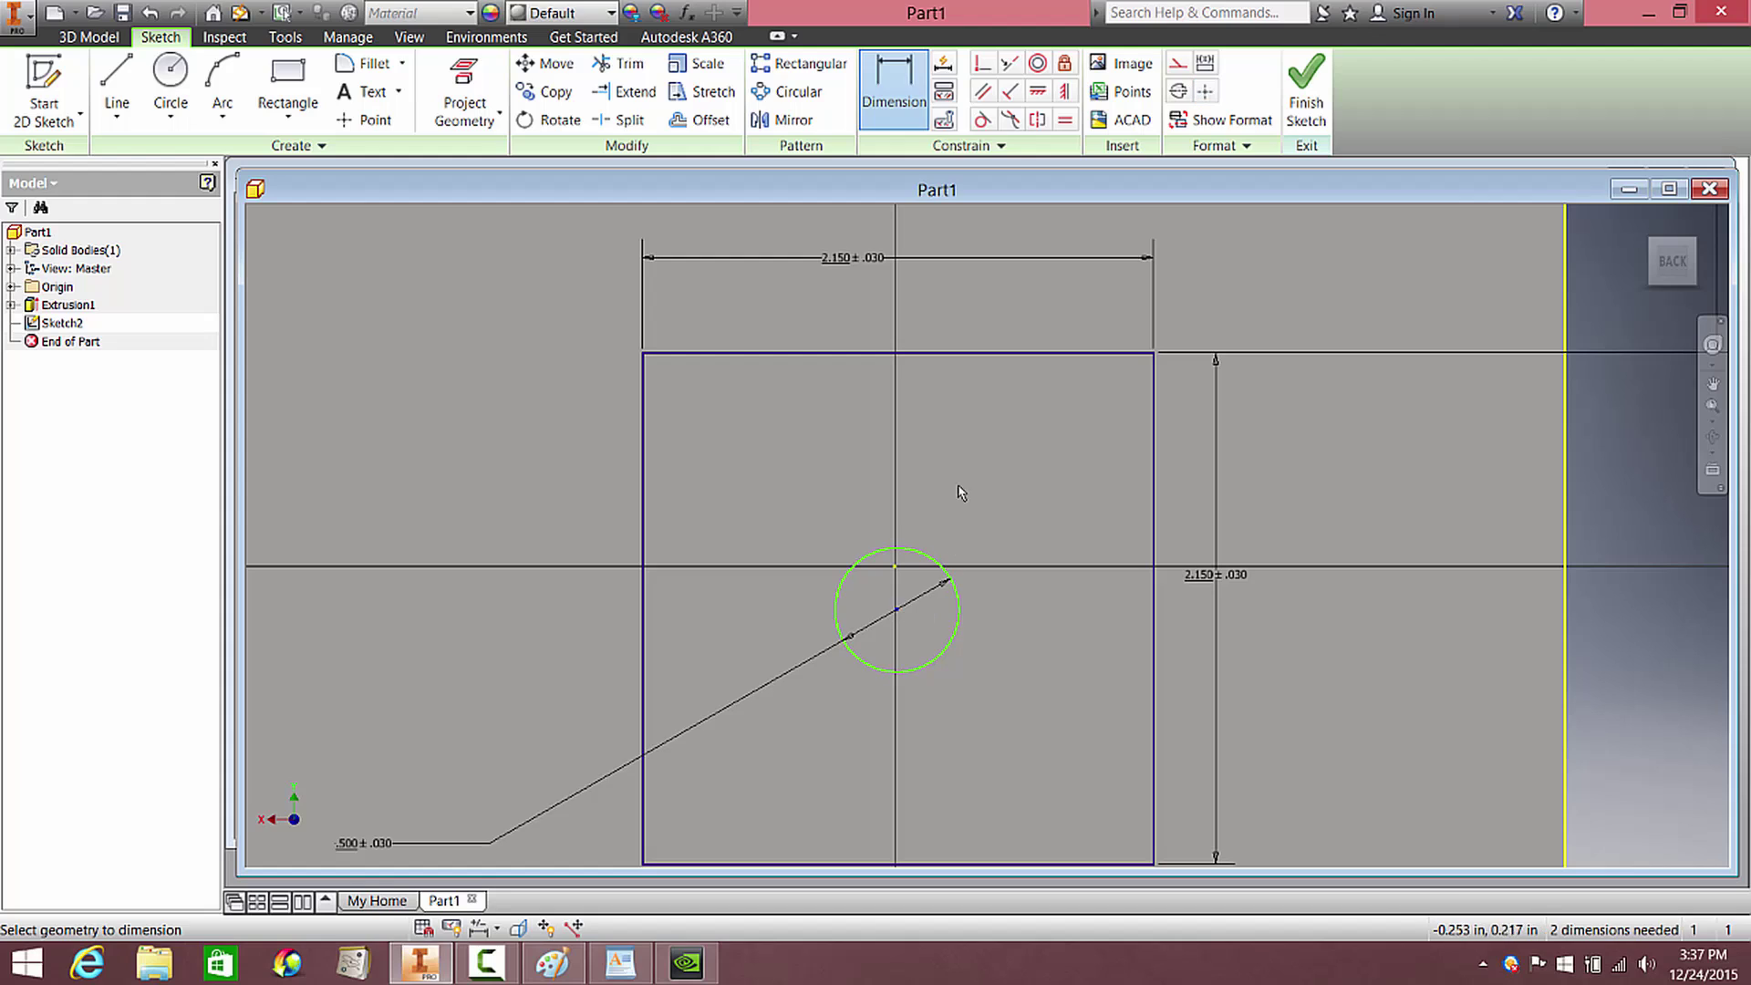
{"action": "left_click", "coordinate": [954, 355]}
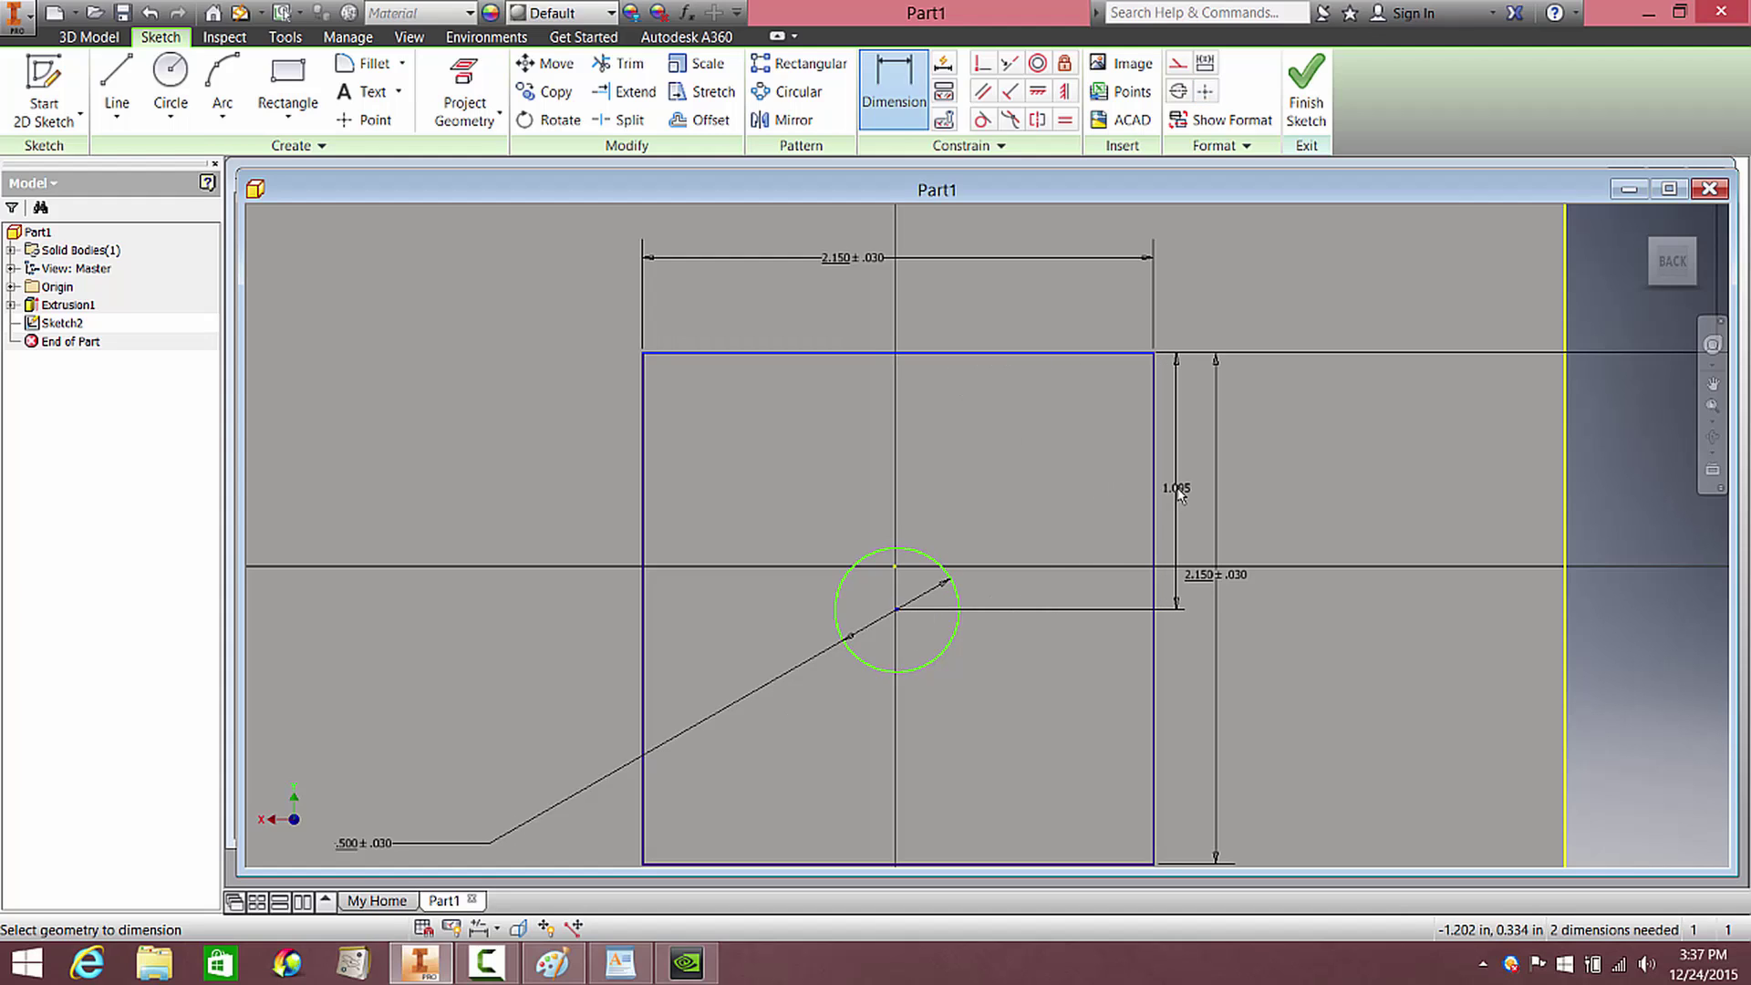
{"action": "left_click", "coordinate": [1178, 493]}
{"action": "type", "text": "1.09"}
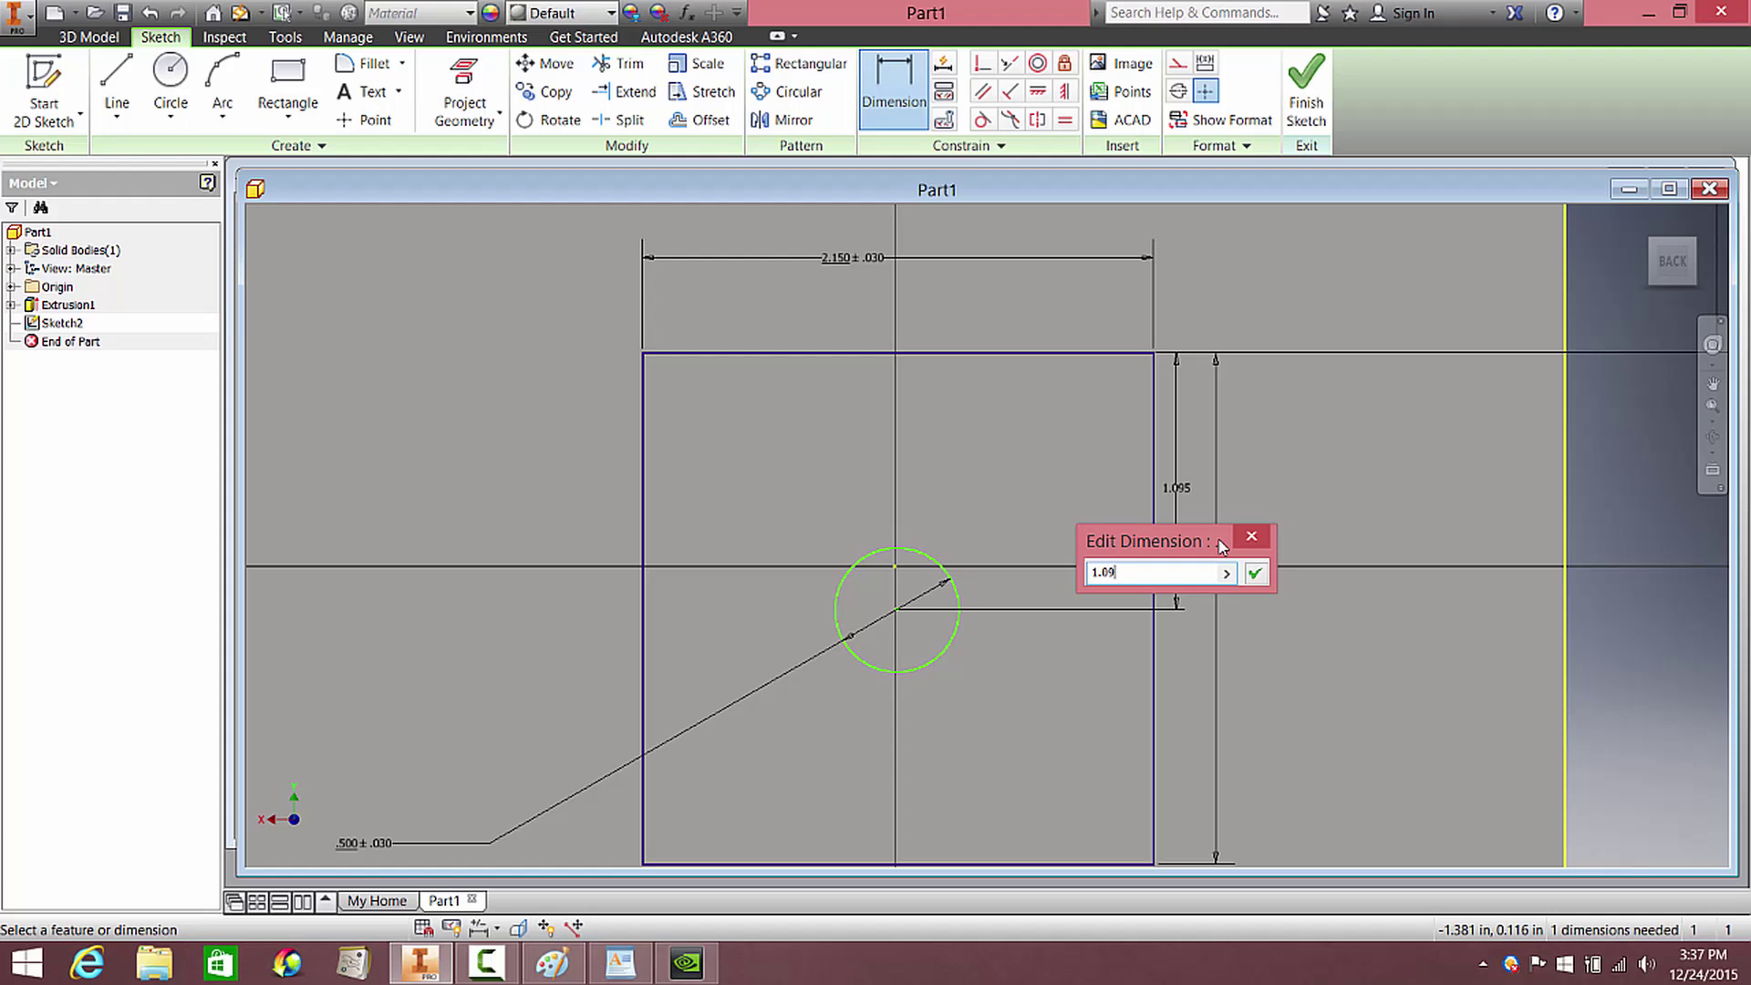
{"action": "key", "text": "Return"}
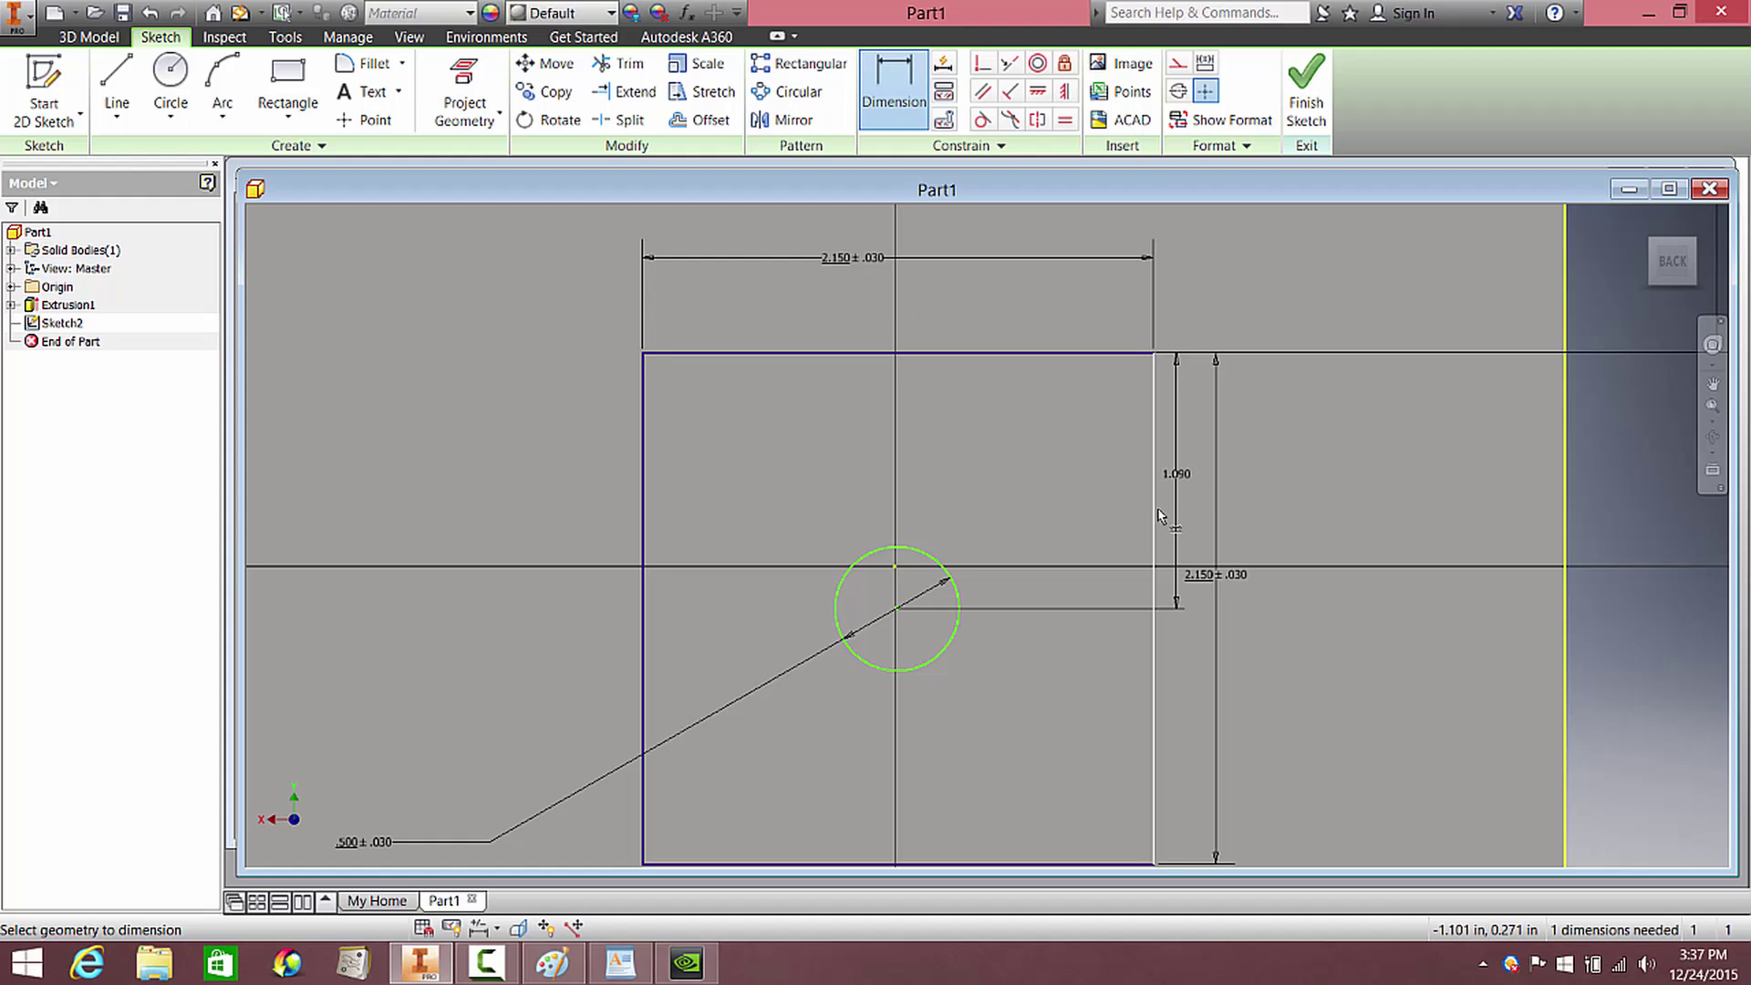
Dimension the centre 1.090 from the right edge and finish the sketch
{"action": "middle_click_drag", "start_coordinate": [1065, 513], "coordinate": [1102, 441]}
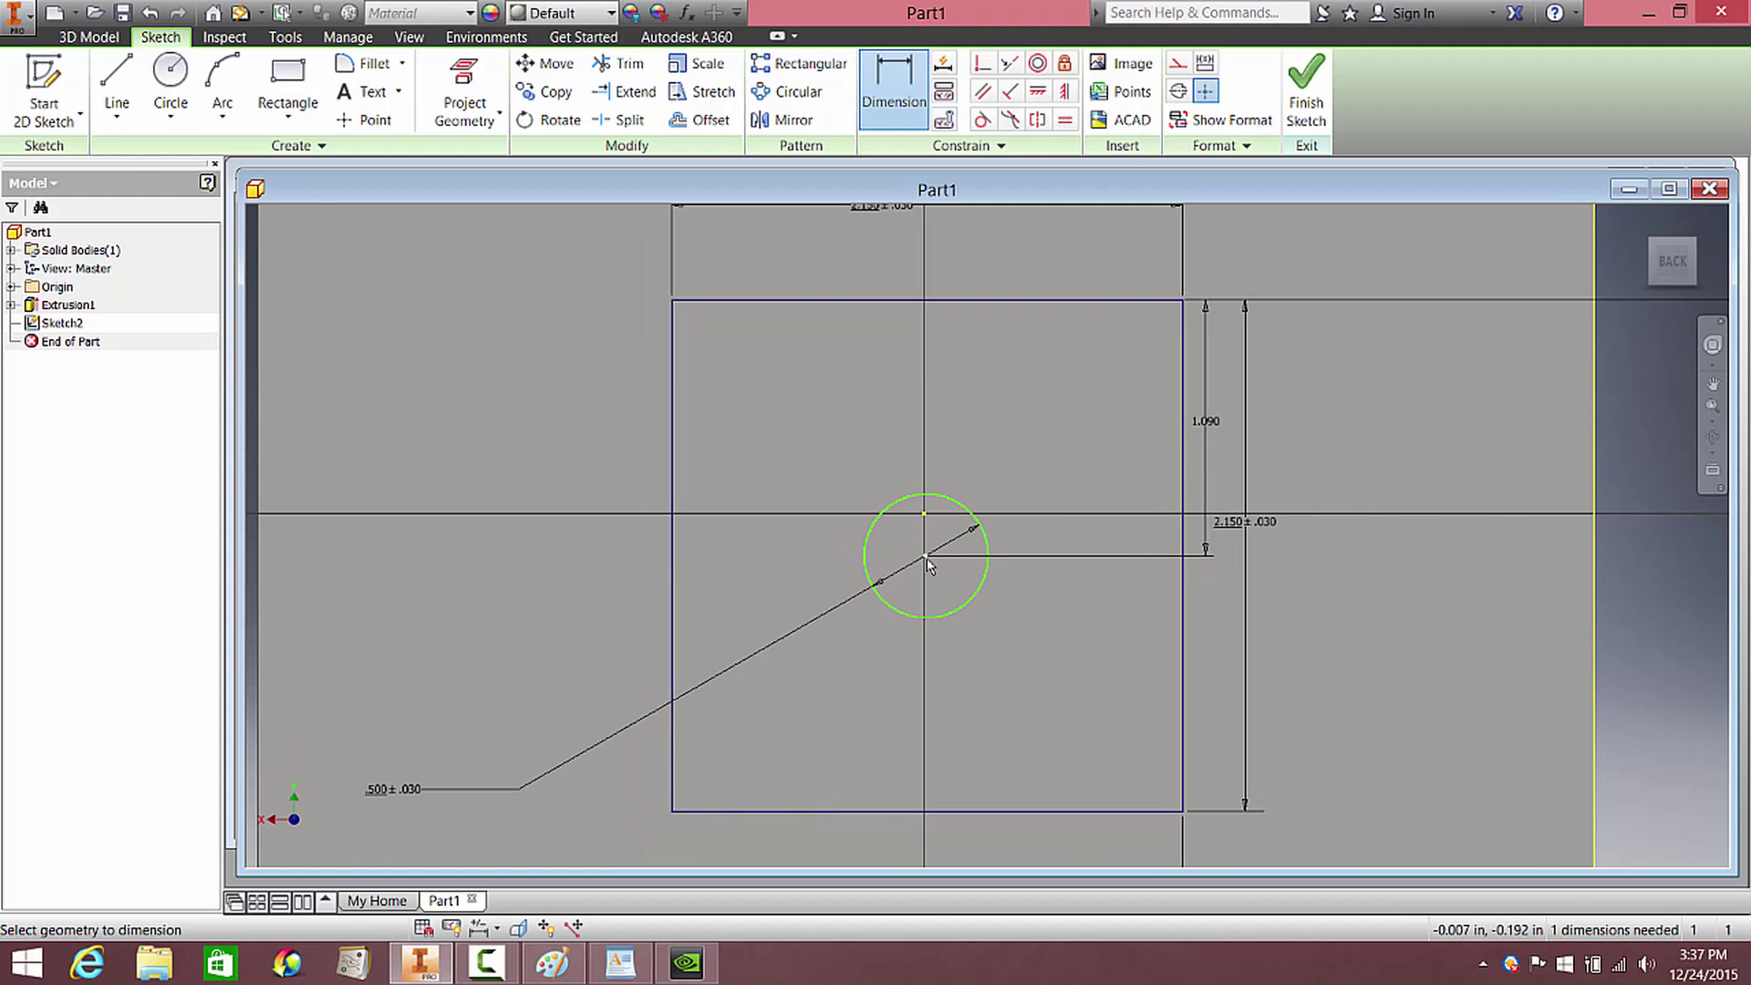
{"action": "left_click", "coordinate": [1180, 681]}
{"action": "middle_click_drag", "start_coordinate": [1112, 752], "coordinate": [1115, 626]}
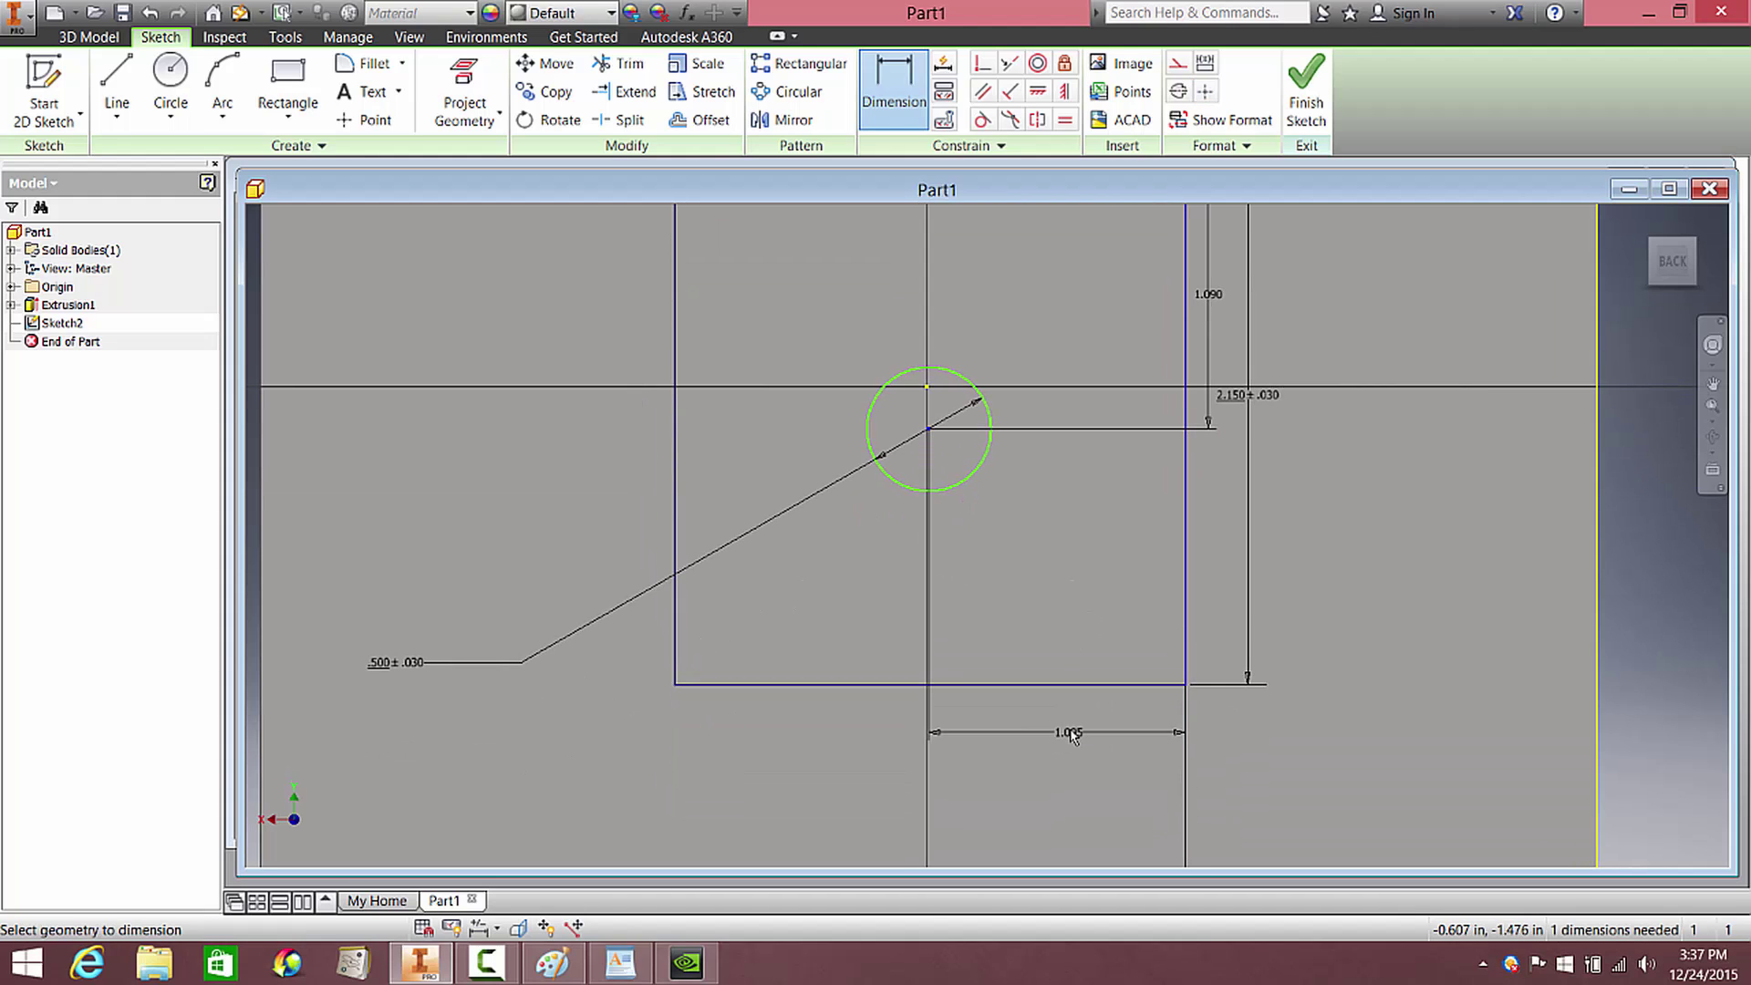
{"action": "left_click", "coordinate": [1072, 728]}
{"action": "type", "text": "1.09"}
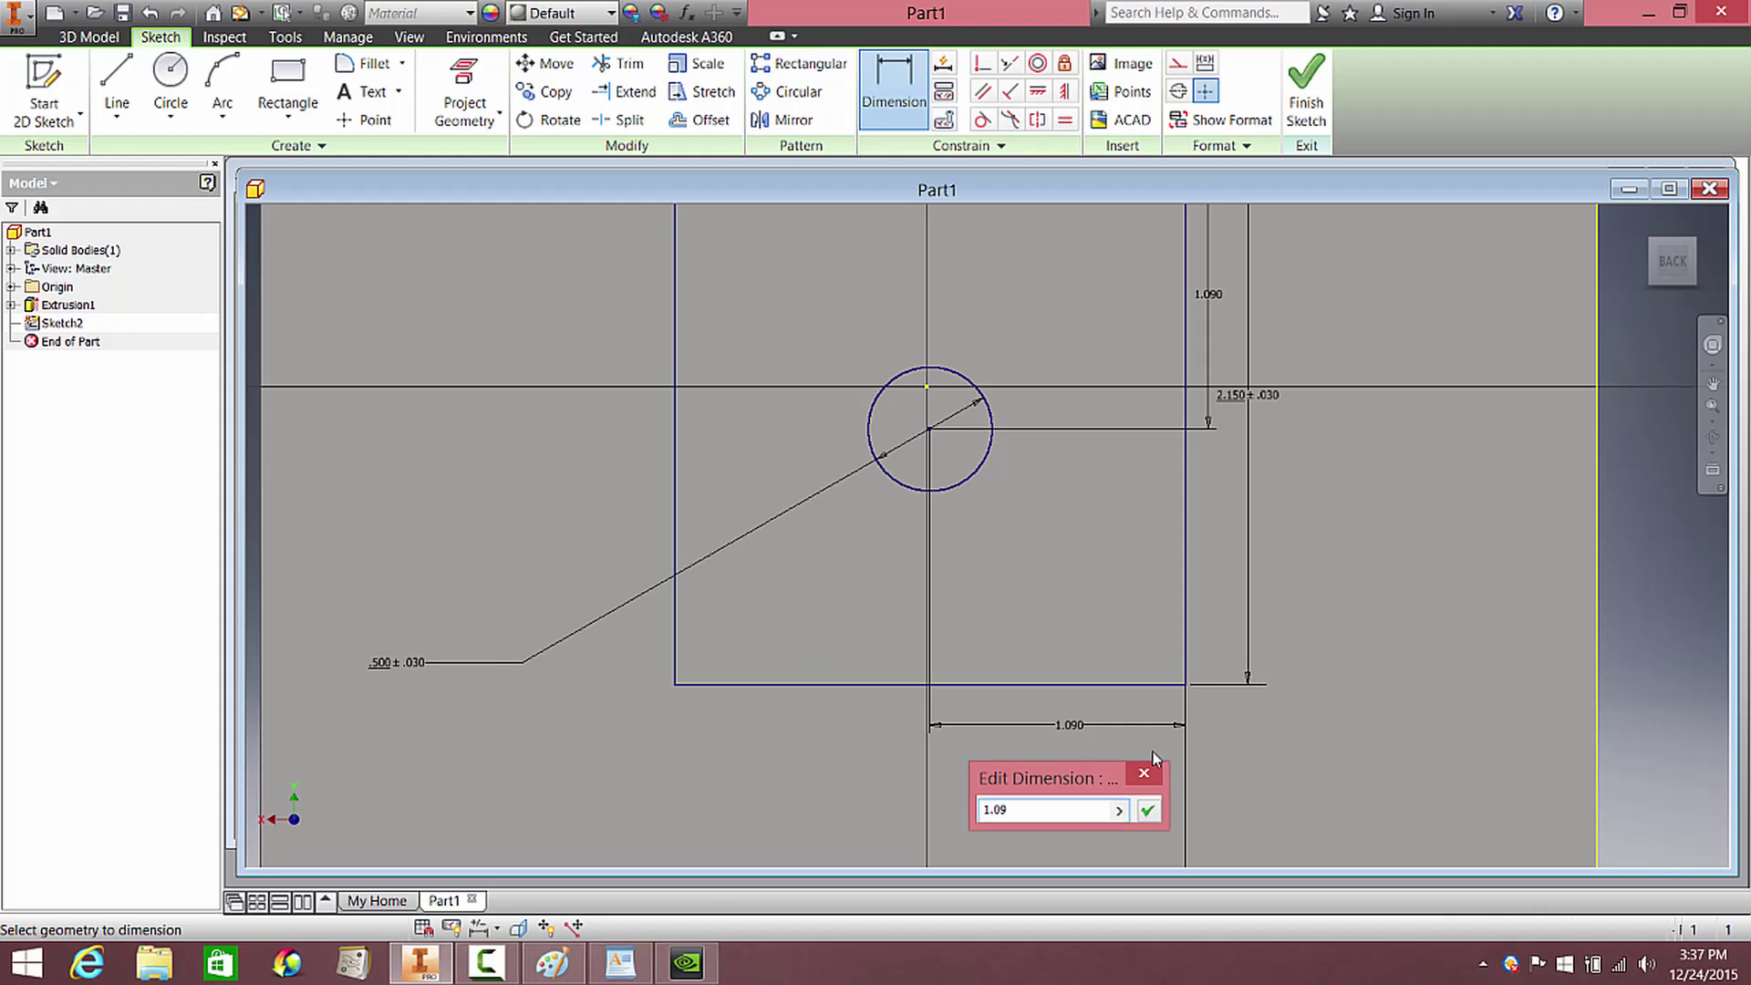
{"action": "key", "text": "Return"}
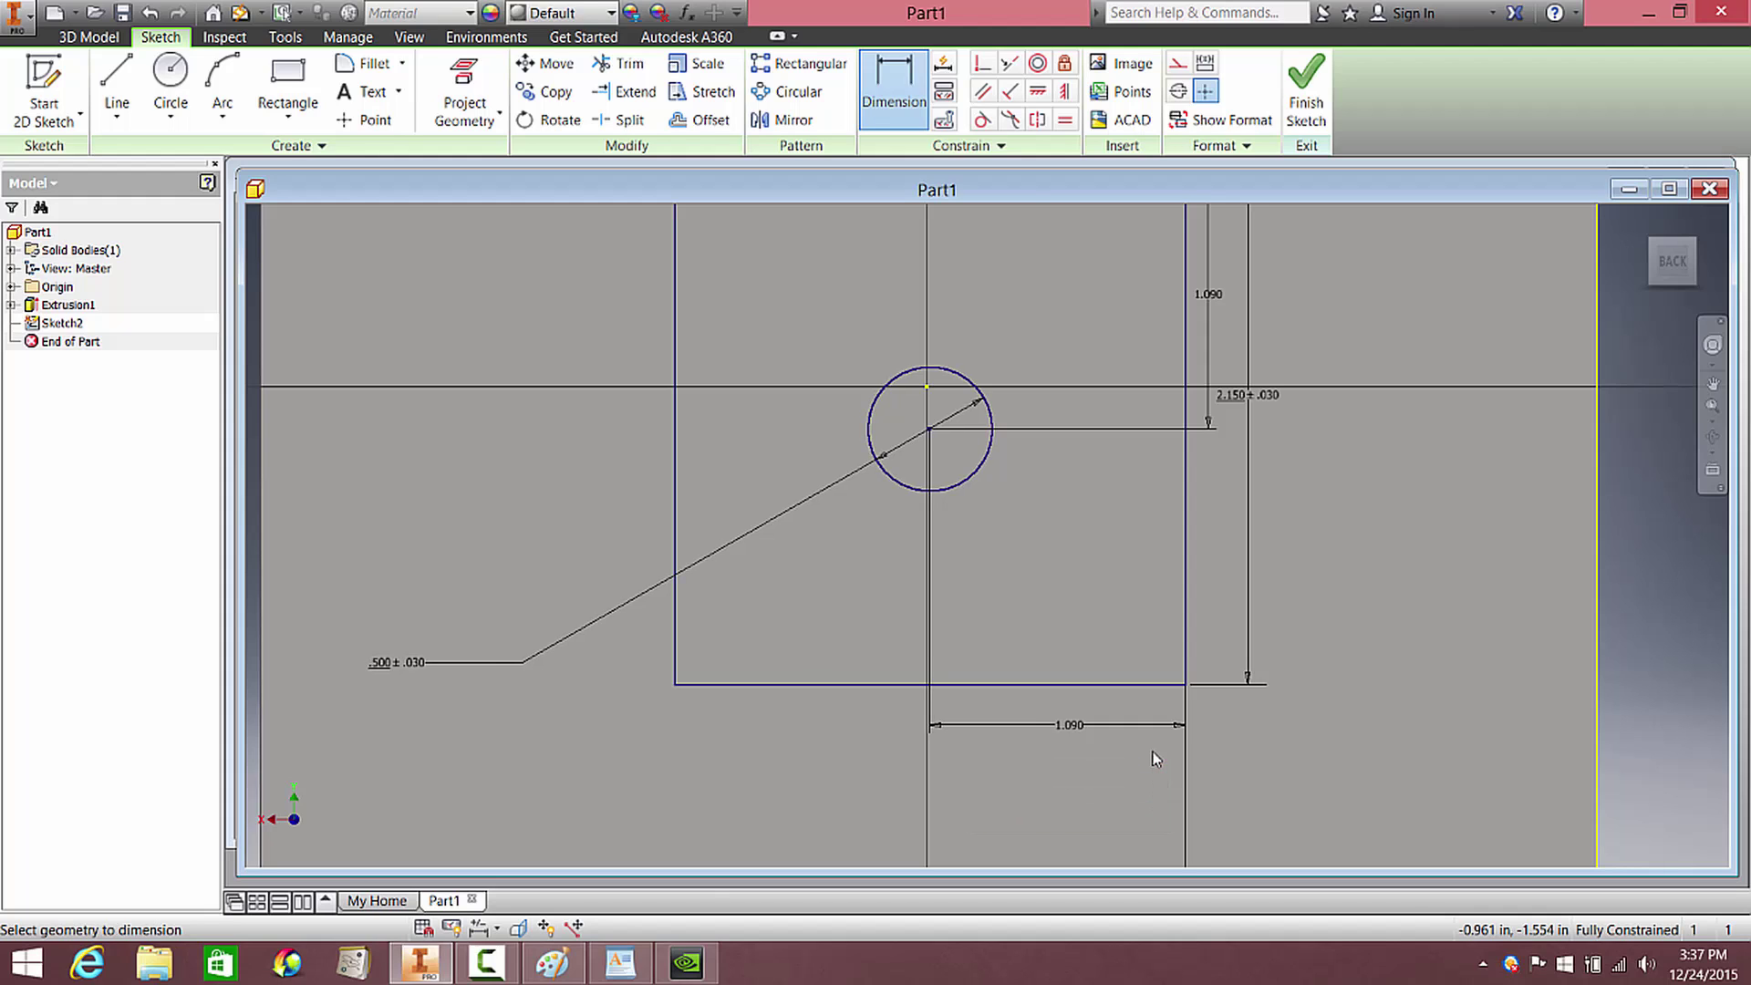
{"action": "scroll", "coordinate": [1062, 715], "scroll_direction": "down", "scroll_amount": 5}
{"action": "middle_click_drag", "start_coordinate": [1051, 682], "coordinate": [1040, 609]}
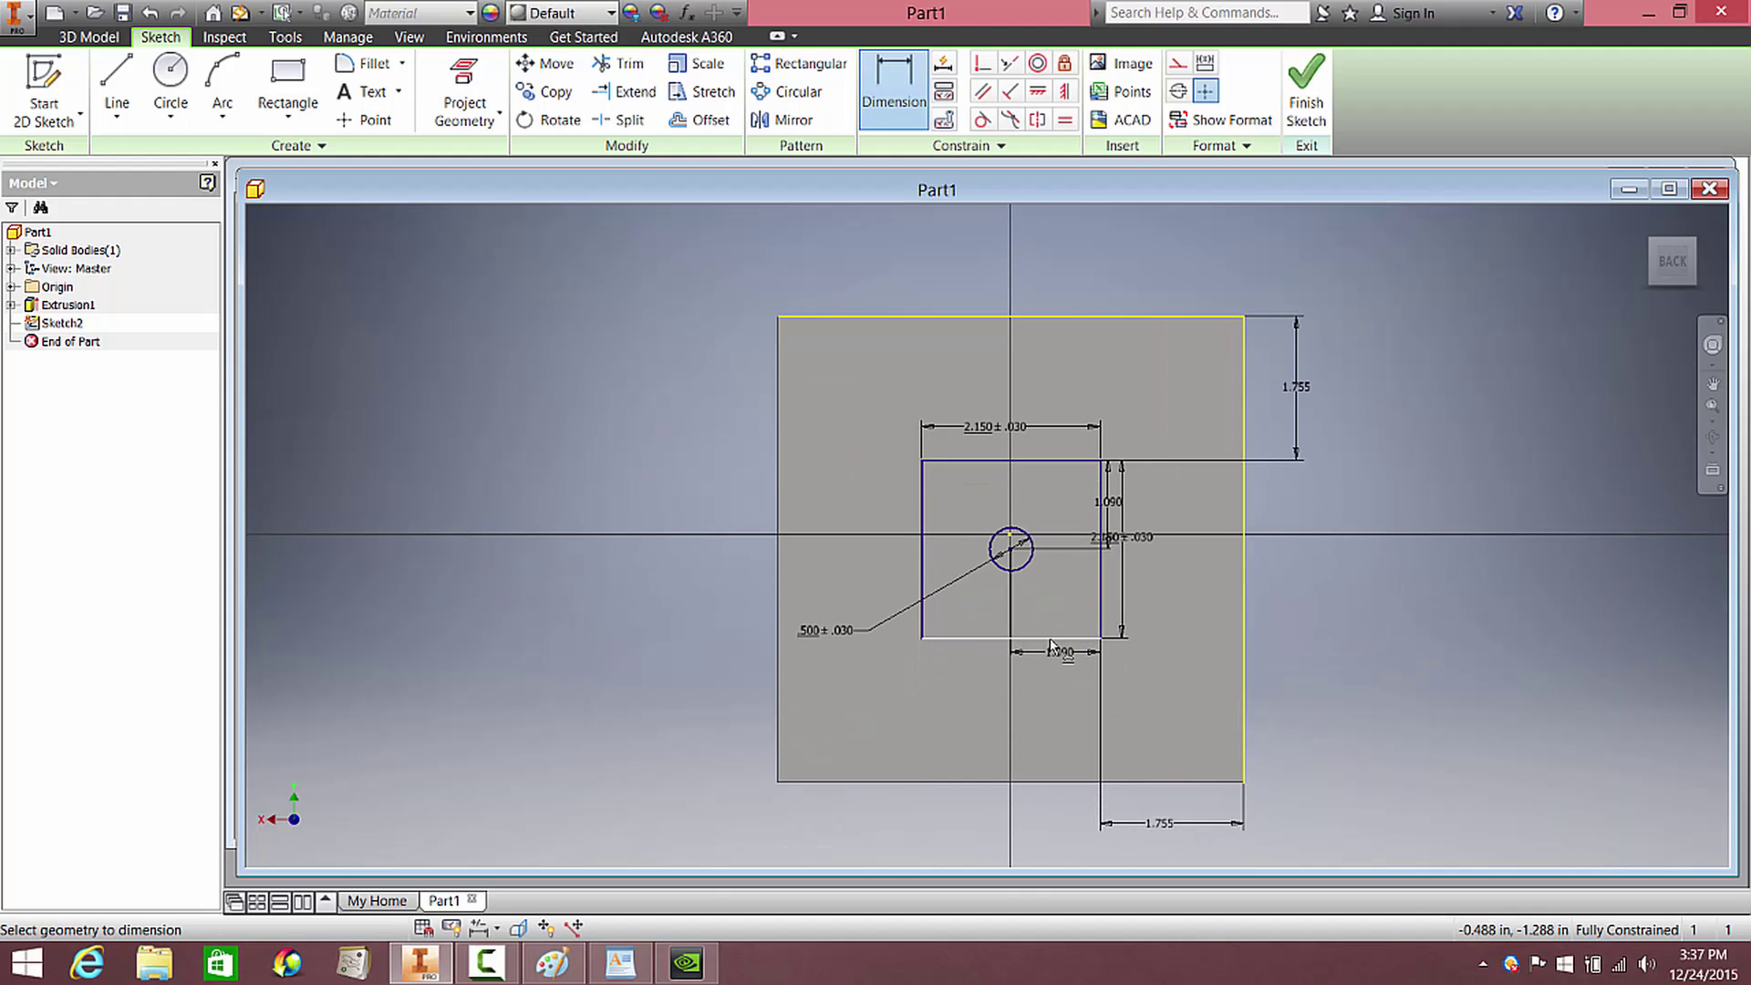
{"action": "left_click", "coordinate": [1293, 118]}
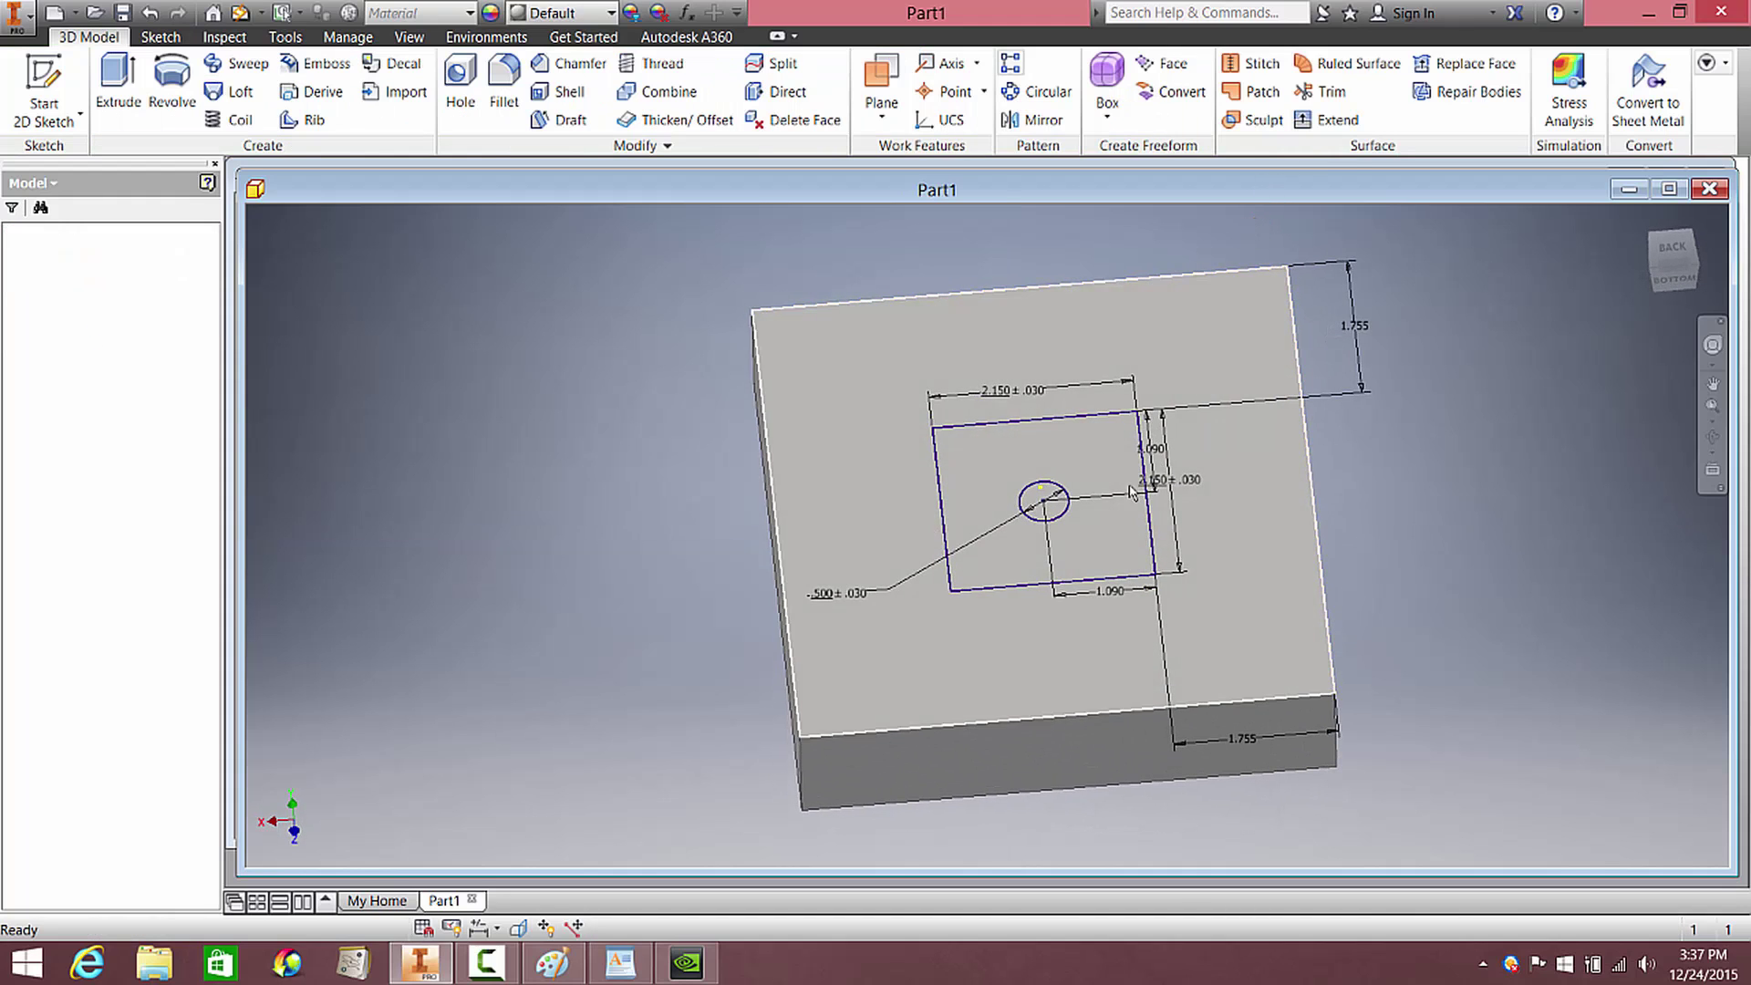
{"action": "mouse_move", "coordinate": [1094, 552]}
{"action": "middle_mouse_down", "text": "shift"}
{"action": "mouse_move", "coordinate": [1160, 502]}
{"action": "mouse_move", "coordinate": [1034, 577]}
{"action": "middle_mouse_up", "text": "shift"}
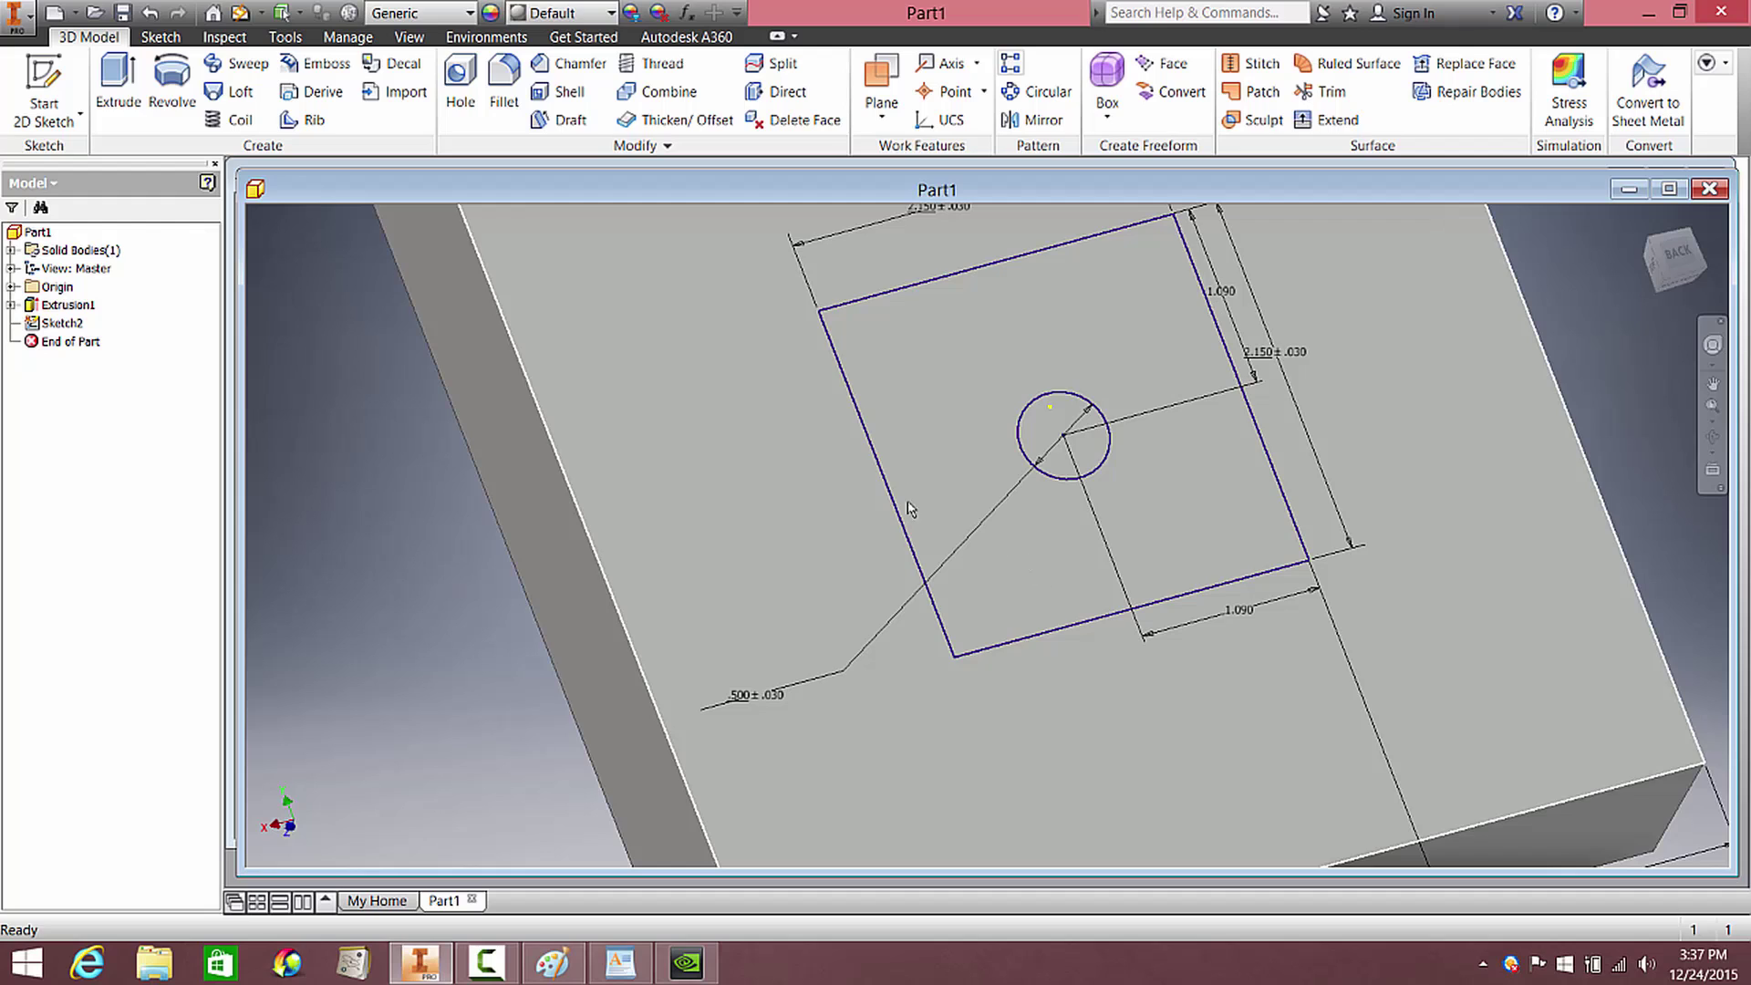
Set up a 1.3 in Cut extrusion of the square profile, then switch to Paint
{"action": "key", "text": "e"}
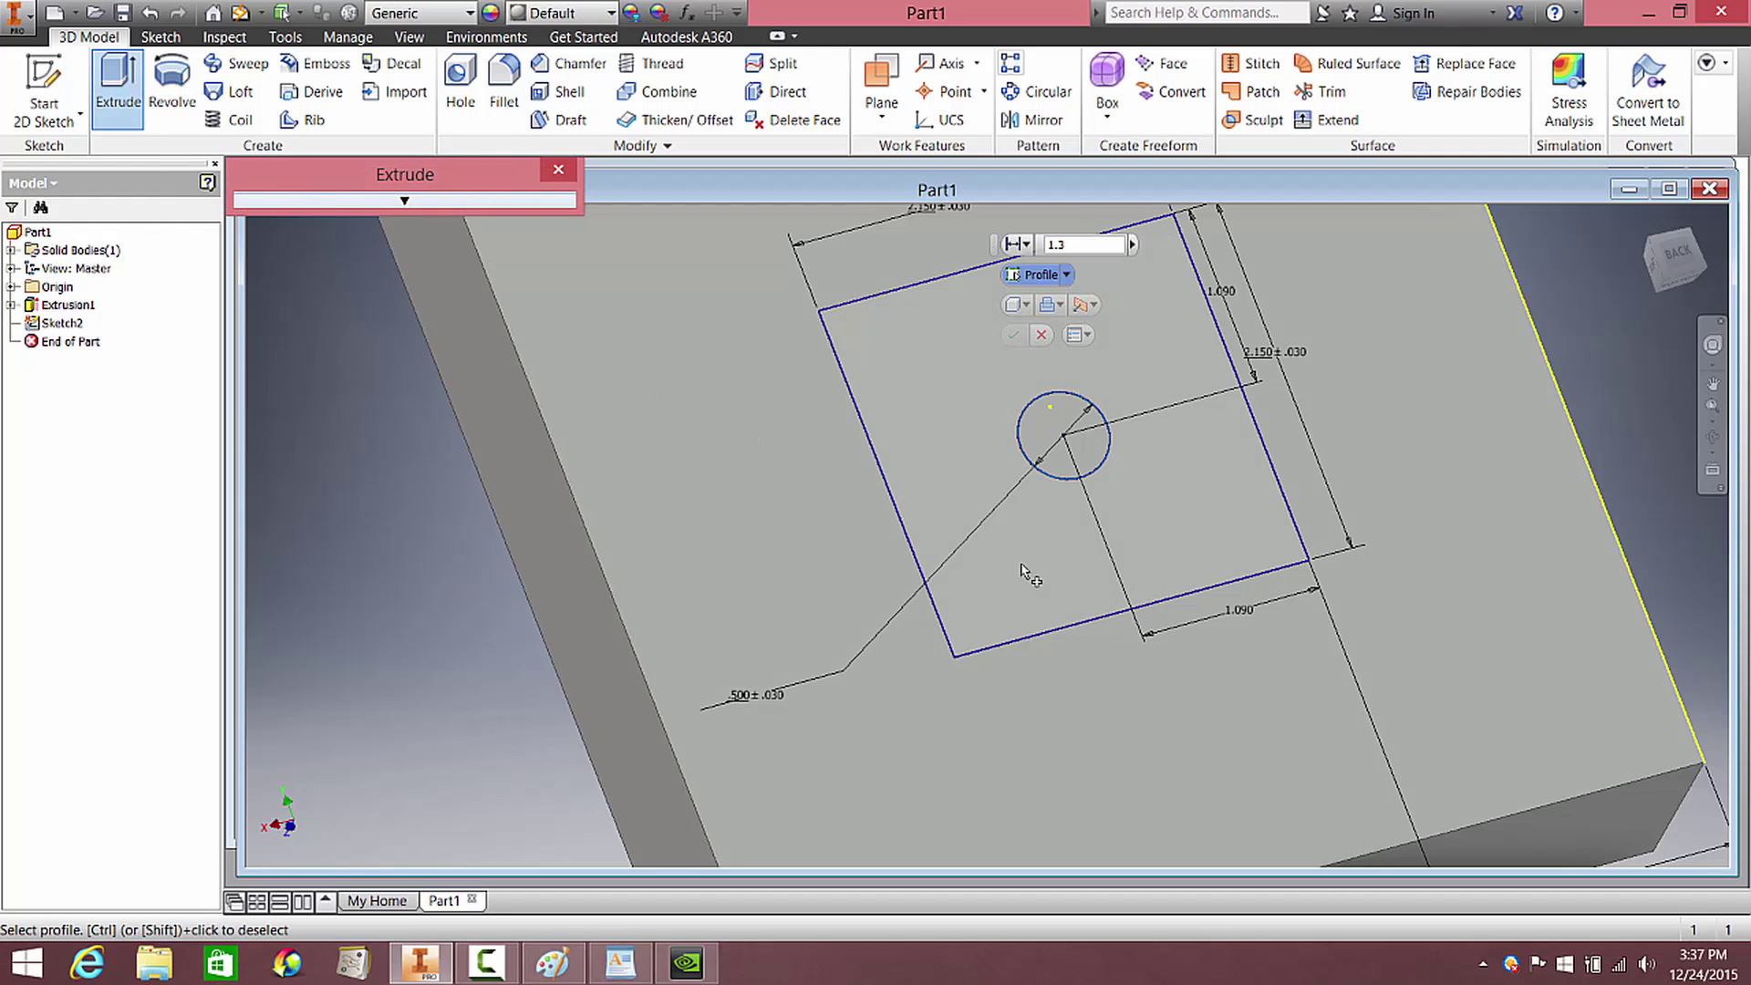
{"action": "left_click", "coordinate": [980, 547]}
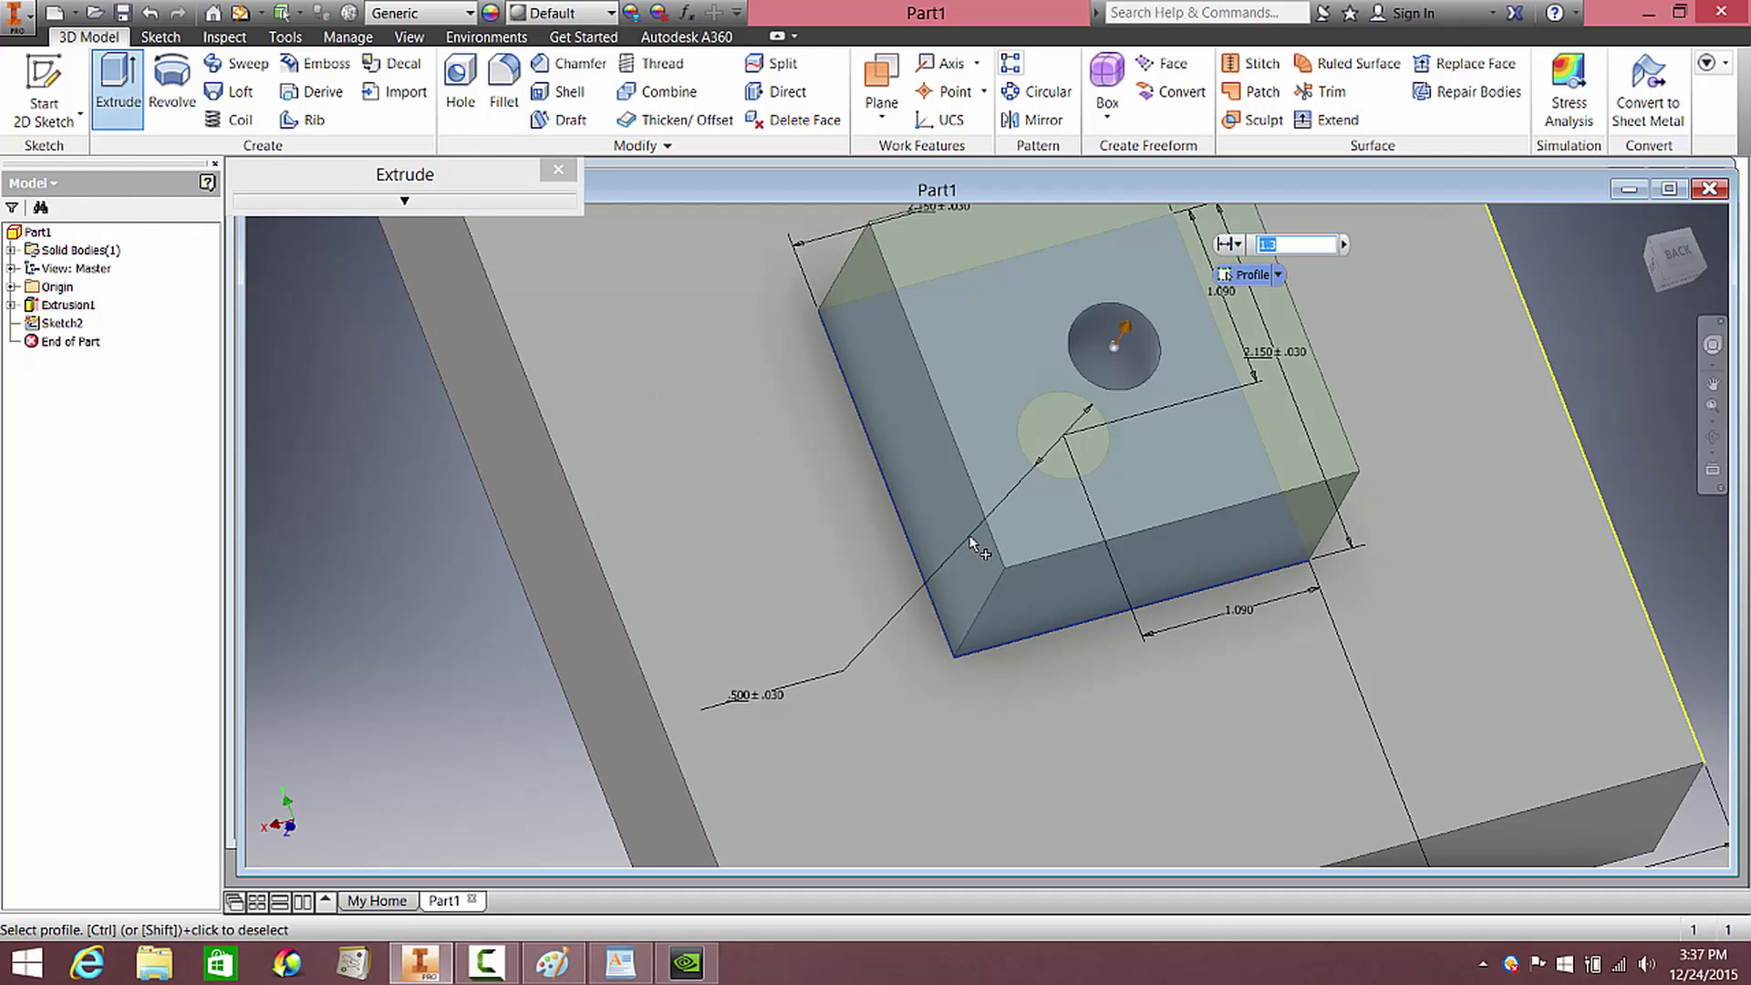
{"action": "middle_click_drag", "start_coordinate": [980, 547], "coordinate": [1180, 549], "text": "shift"}
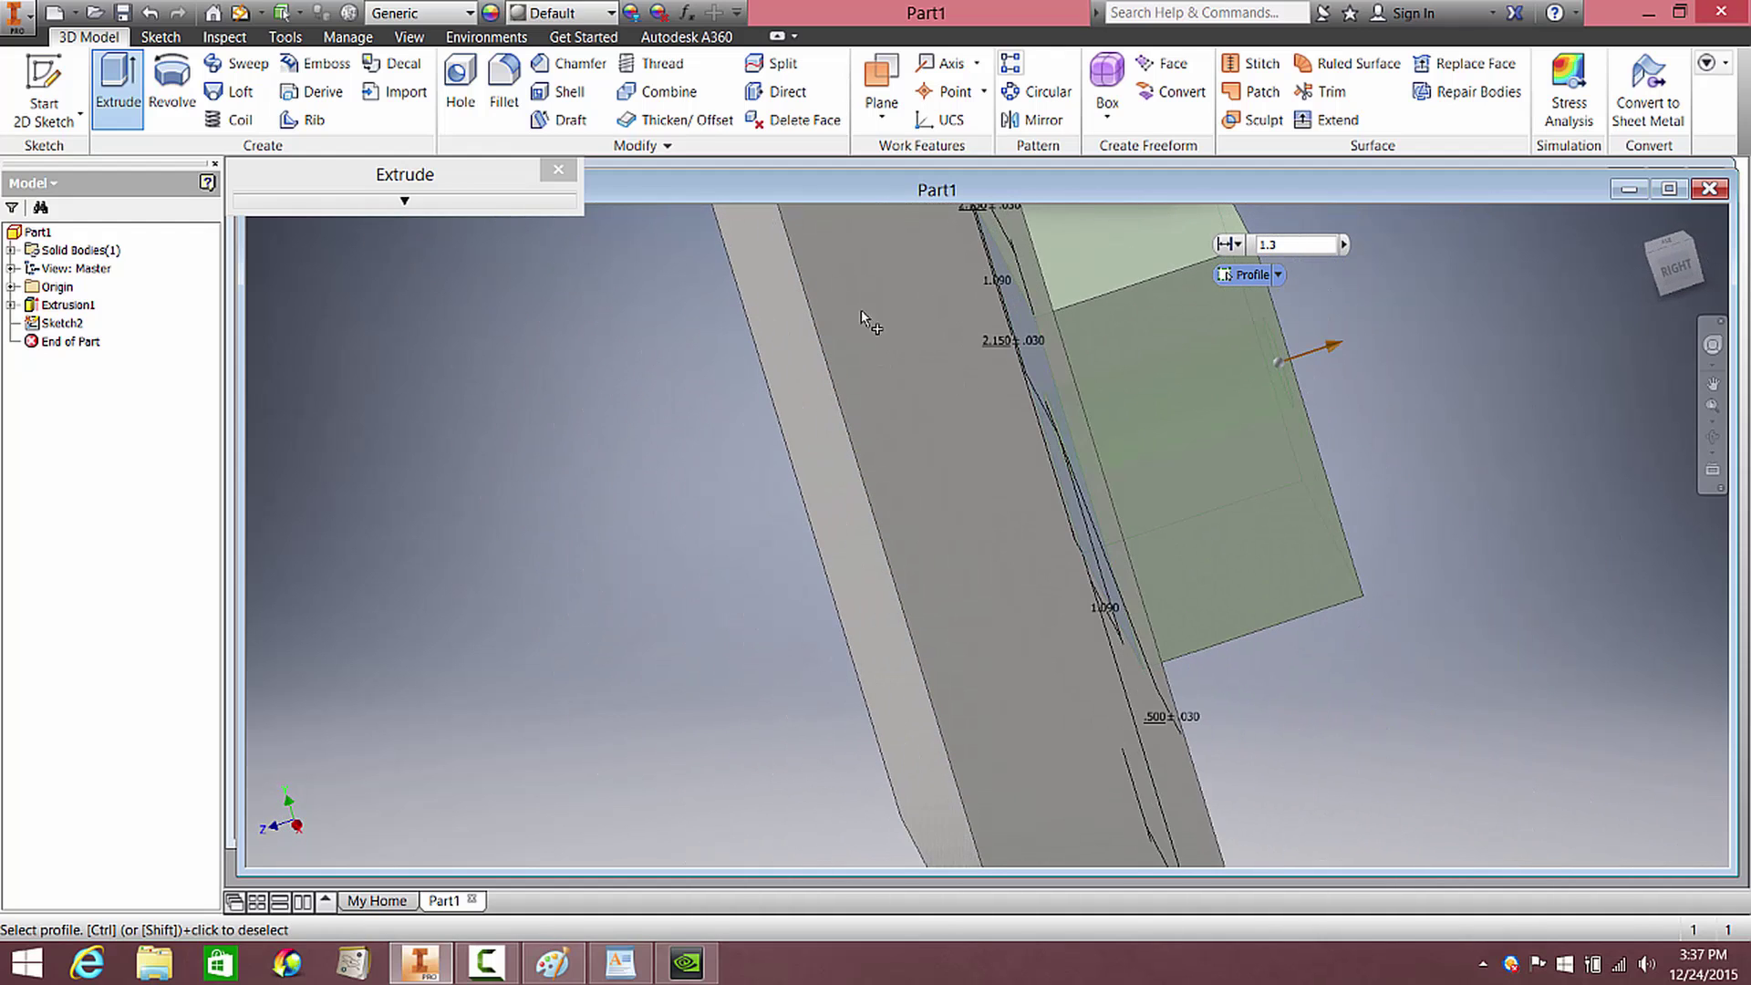
{"action": "left_click", "coordinate": [425, 206]}
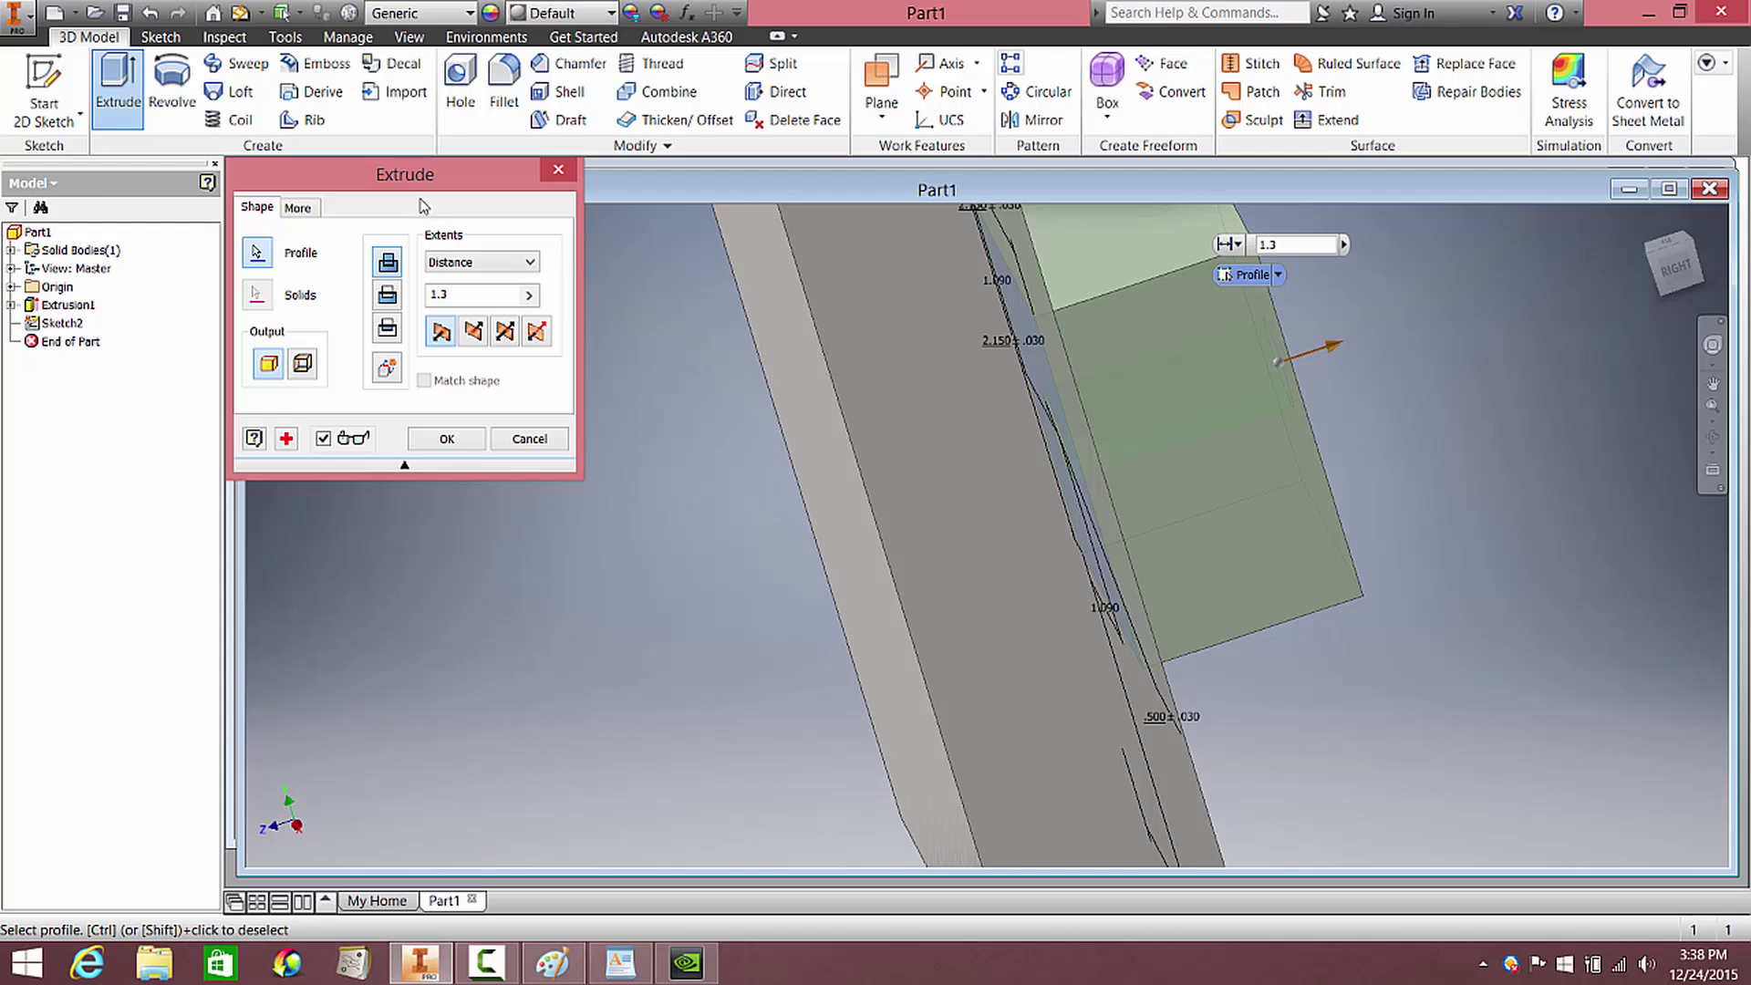
{"action": "left_click", "coordinate": [405, 466]}
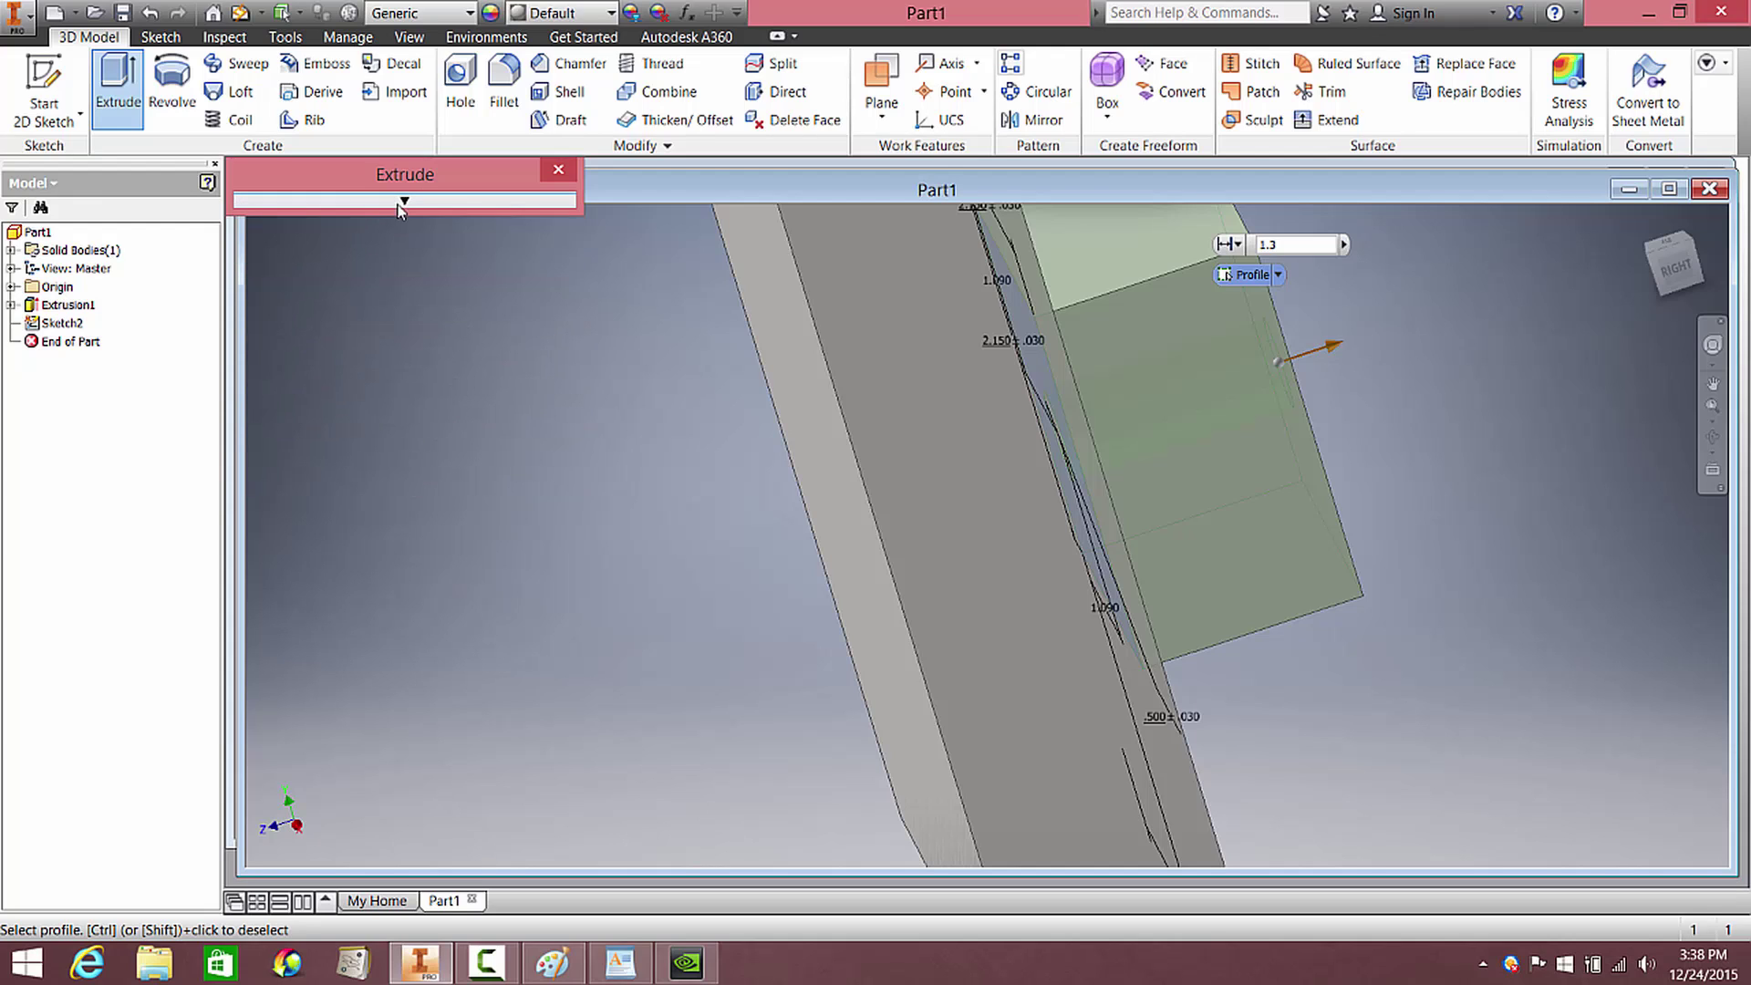
{"action": "left_click", "coordinate": [405, 204]}
{"action": "left_click", "coordinate": [387, 294]}
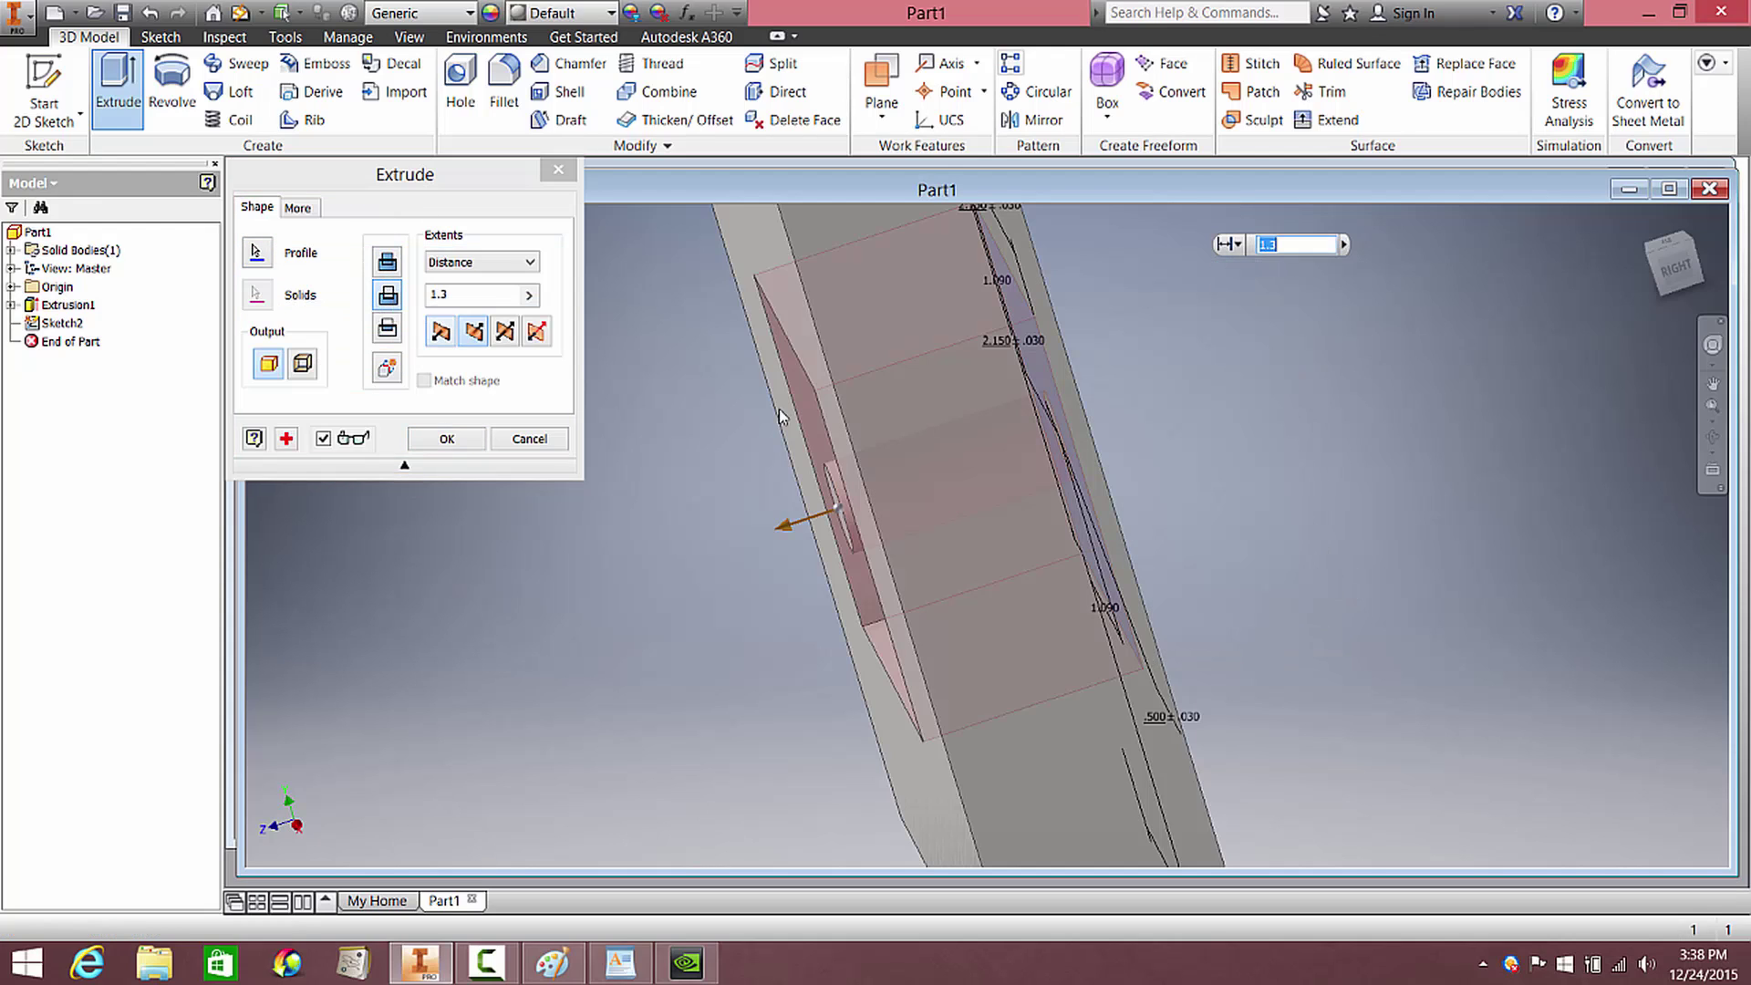
{"action": "middle_click_drag", "start_coordinate": [779, 409], "coordinate": [1085, 529], "text": "shift"}
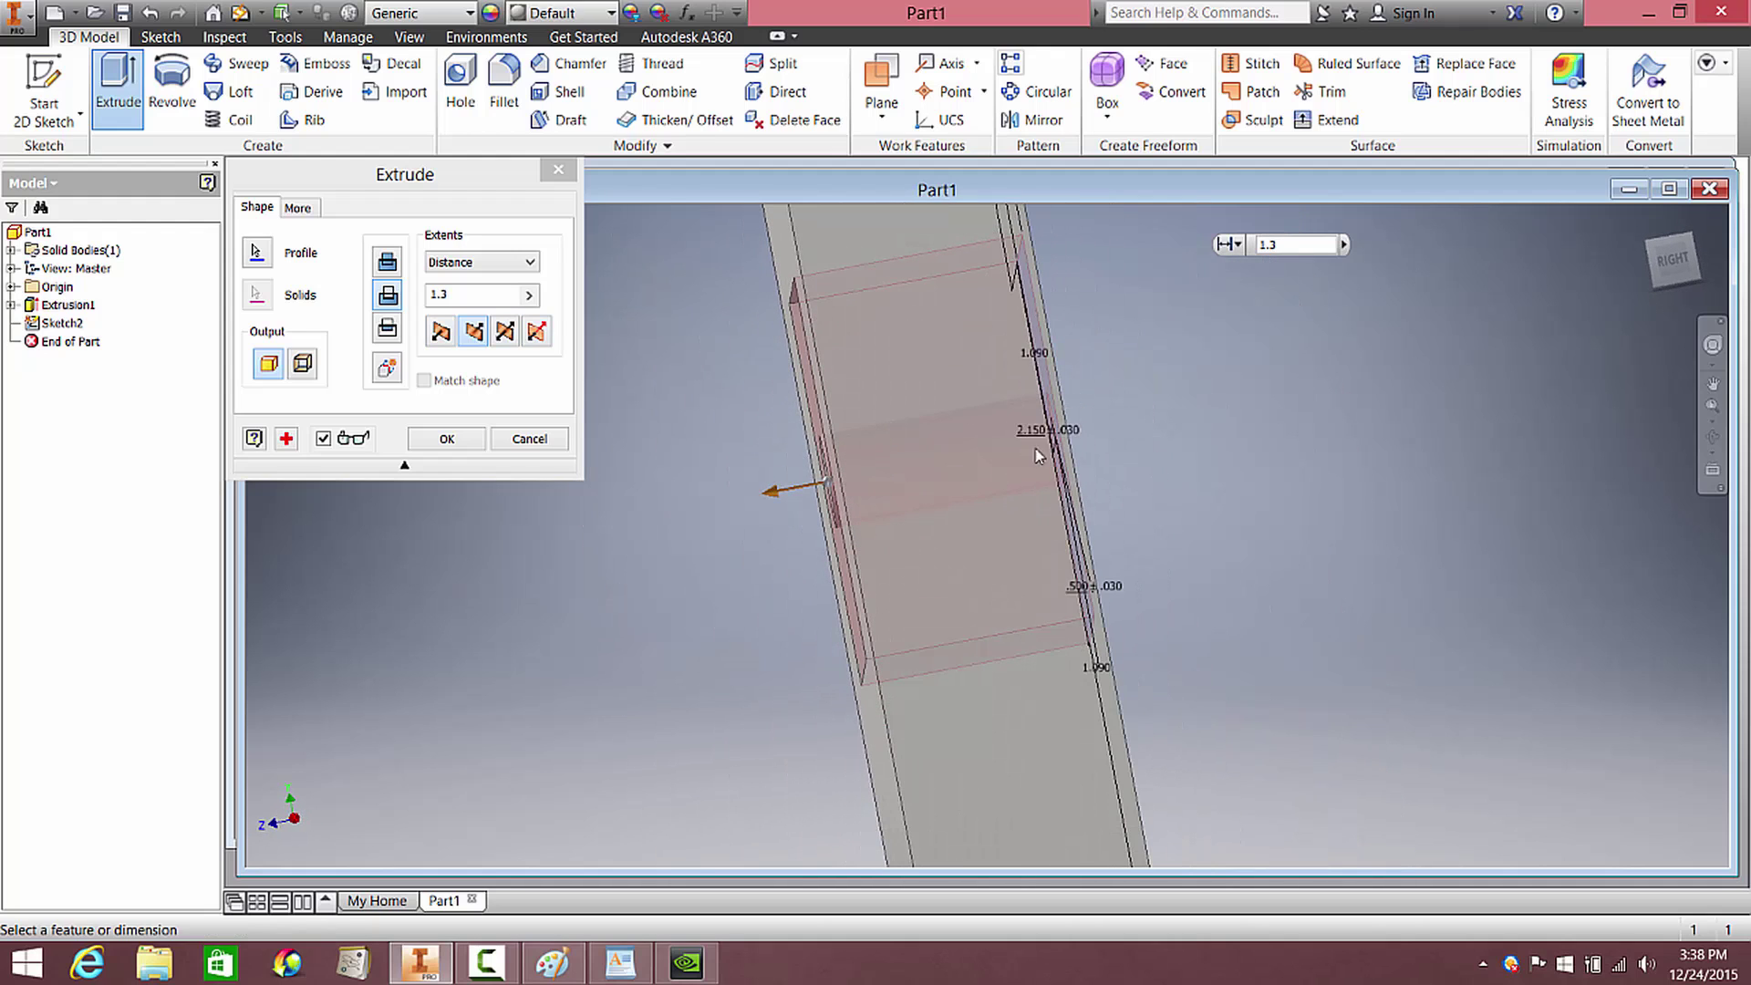
{"action": "middle_click_drag", "start_coordinate": [1036, 447], "coordinate": [840, 443], "text": "shift"}
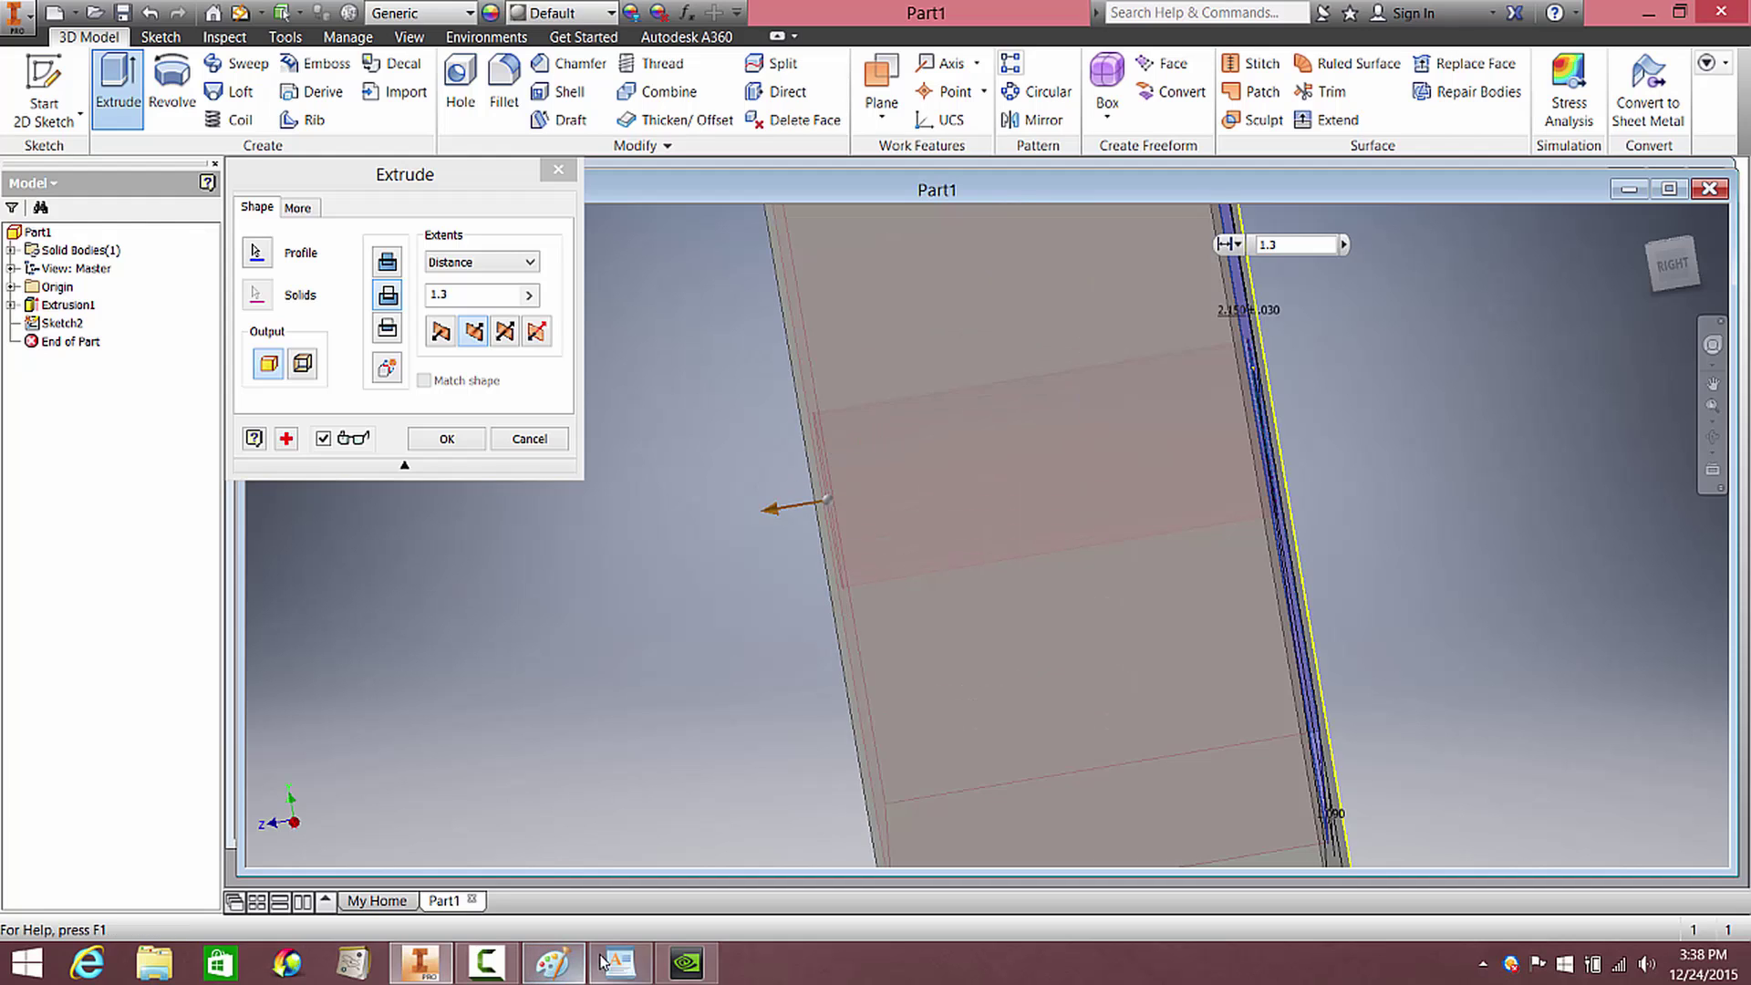
{"action": "left_click", "coordinate": [552, 962]}
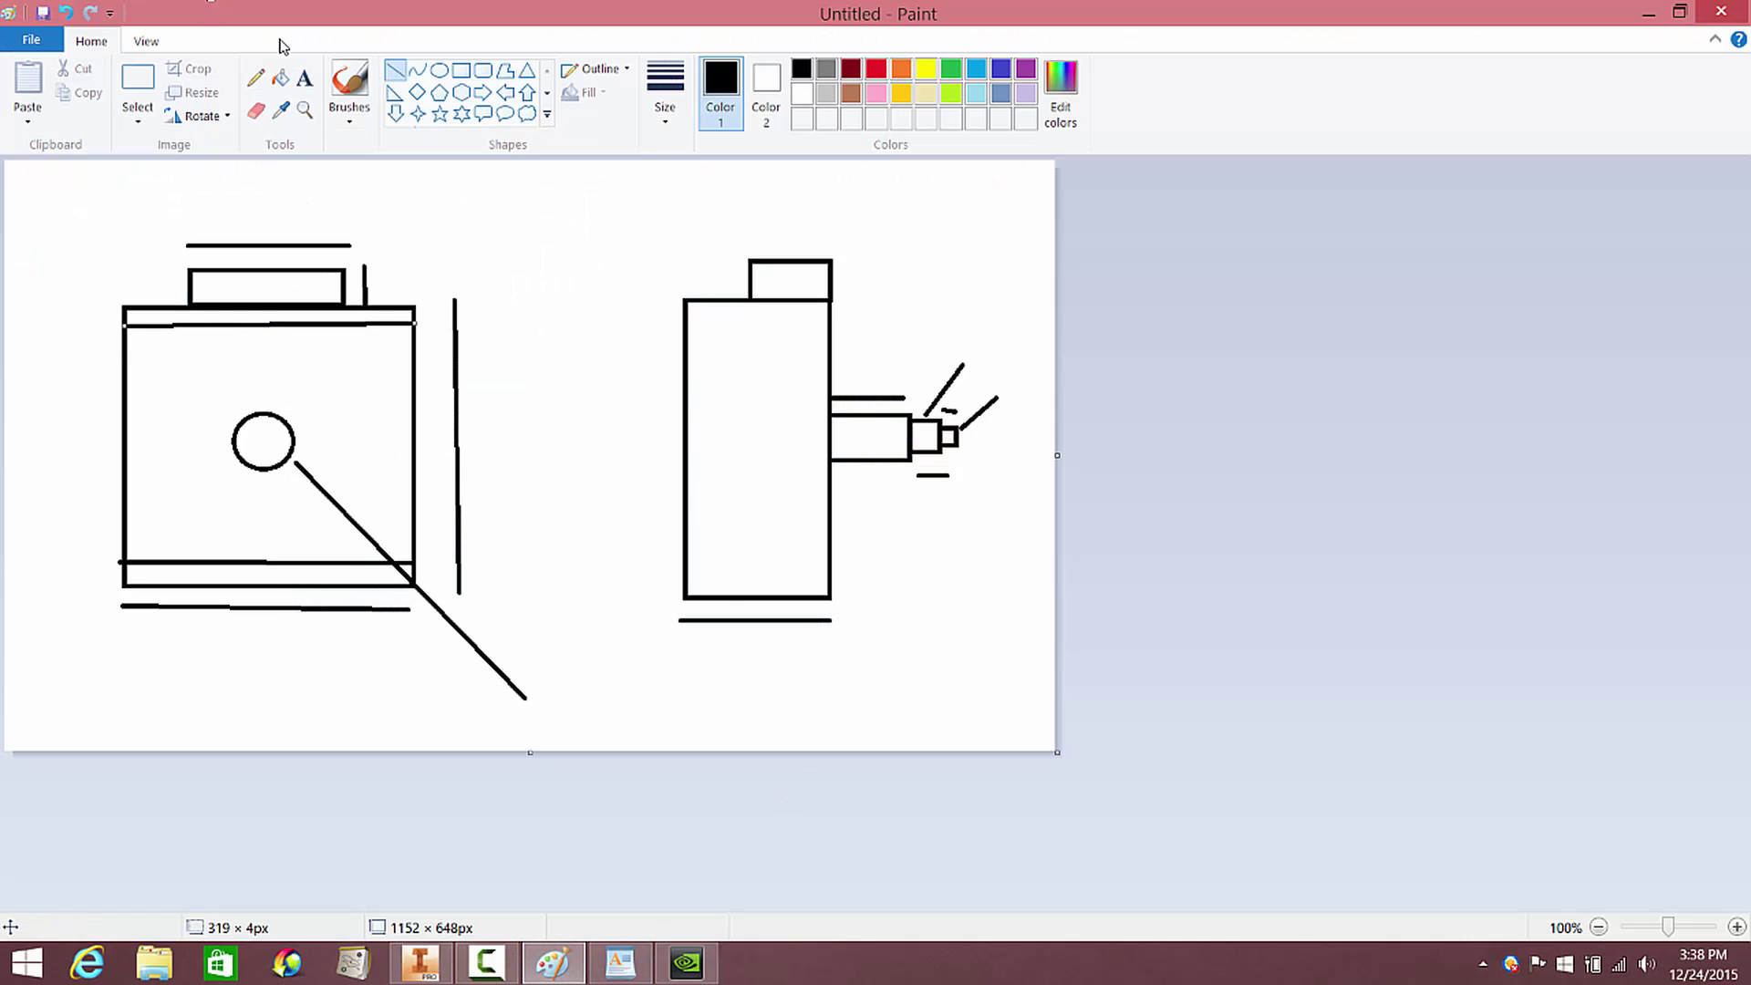
Draw a tall, thin rectangle along the side view's right edge, then return to Inventor
{"action": "left_click", "coordinate": [461, 71]}
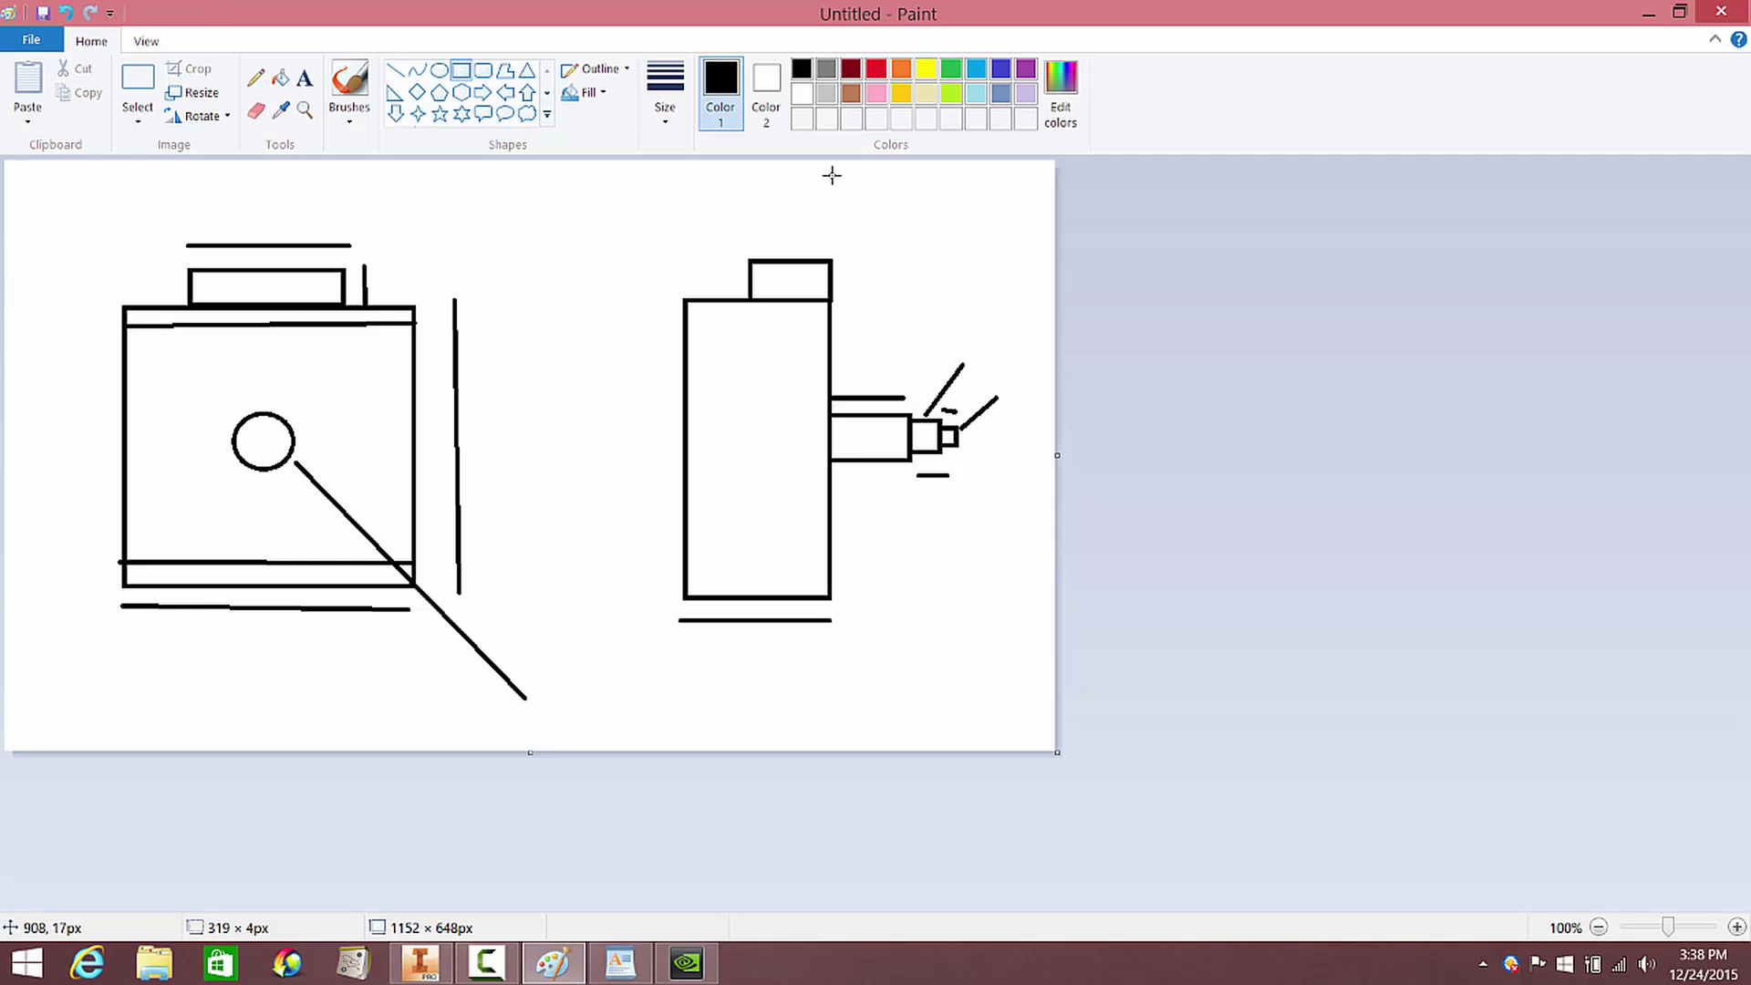
{"action": "left_click_drag", "start_coordinate": [831, 172], "coordinate": [858, 740]}
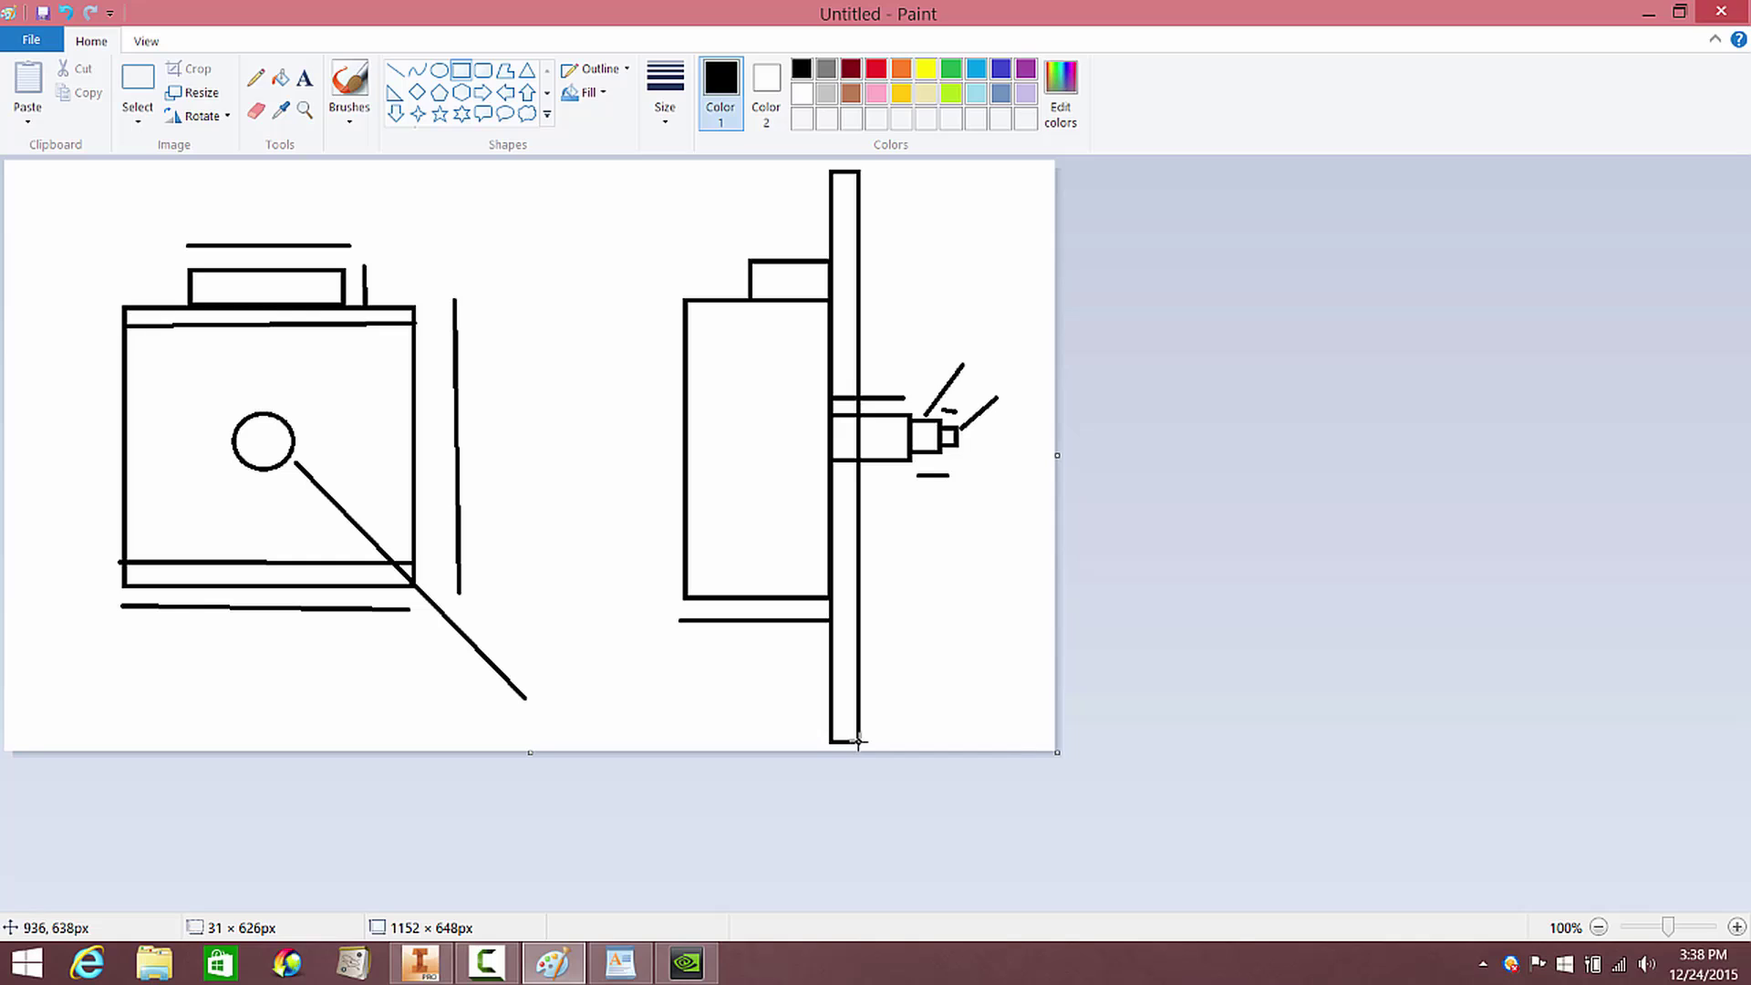
{"action": "left_click_drag", "start_coordinate": [857, 742], "coordinate": [896, 271]}
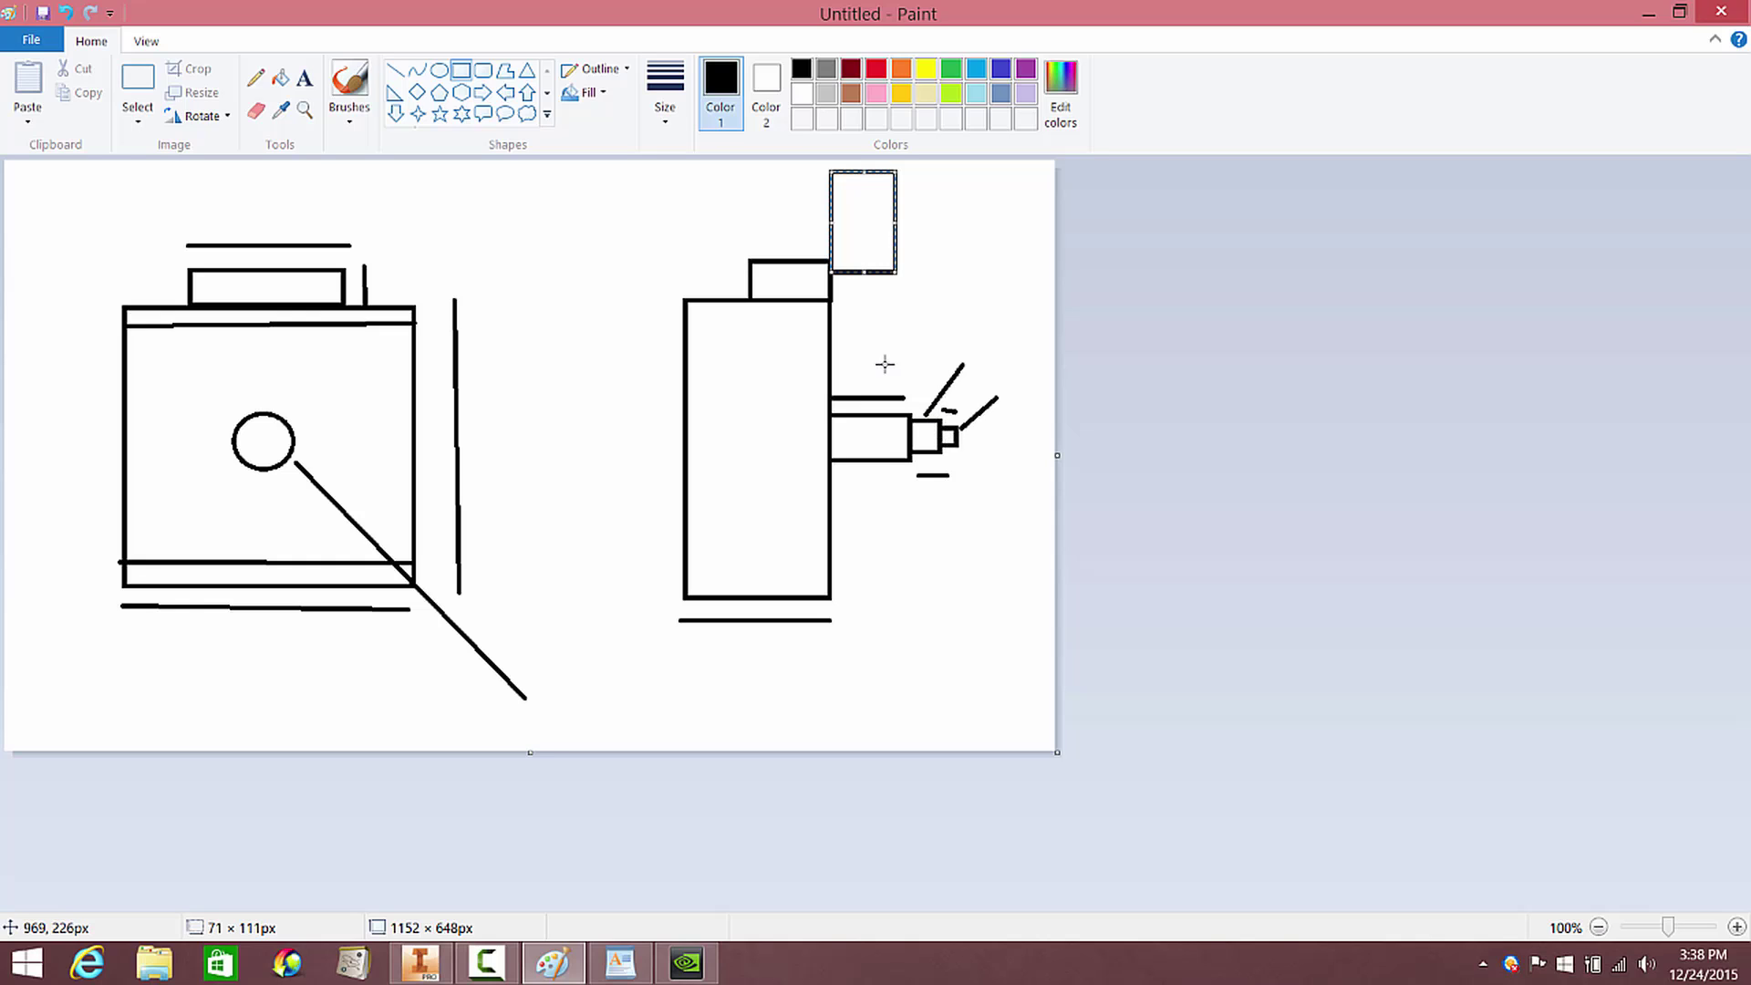
{"action": "key", "text": "ctrl+z"}
{"action": "left_click_drag", "start_coordinate": [833, 164], "coordinate": [883, 730]}
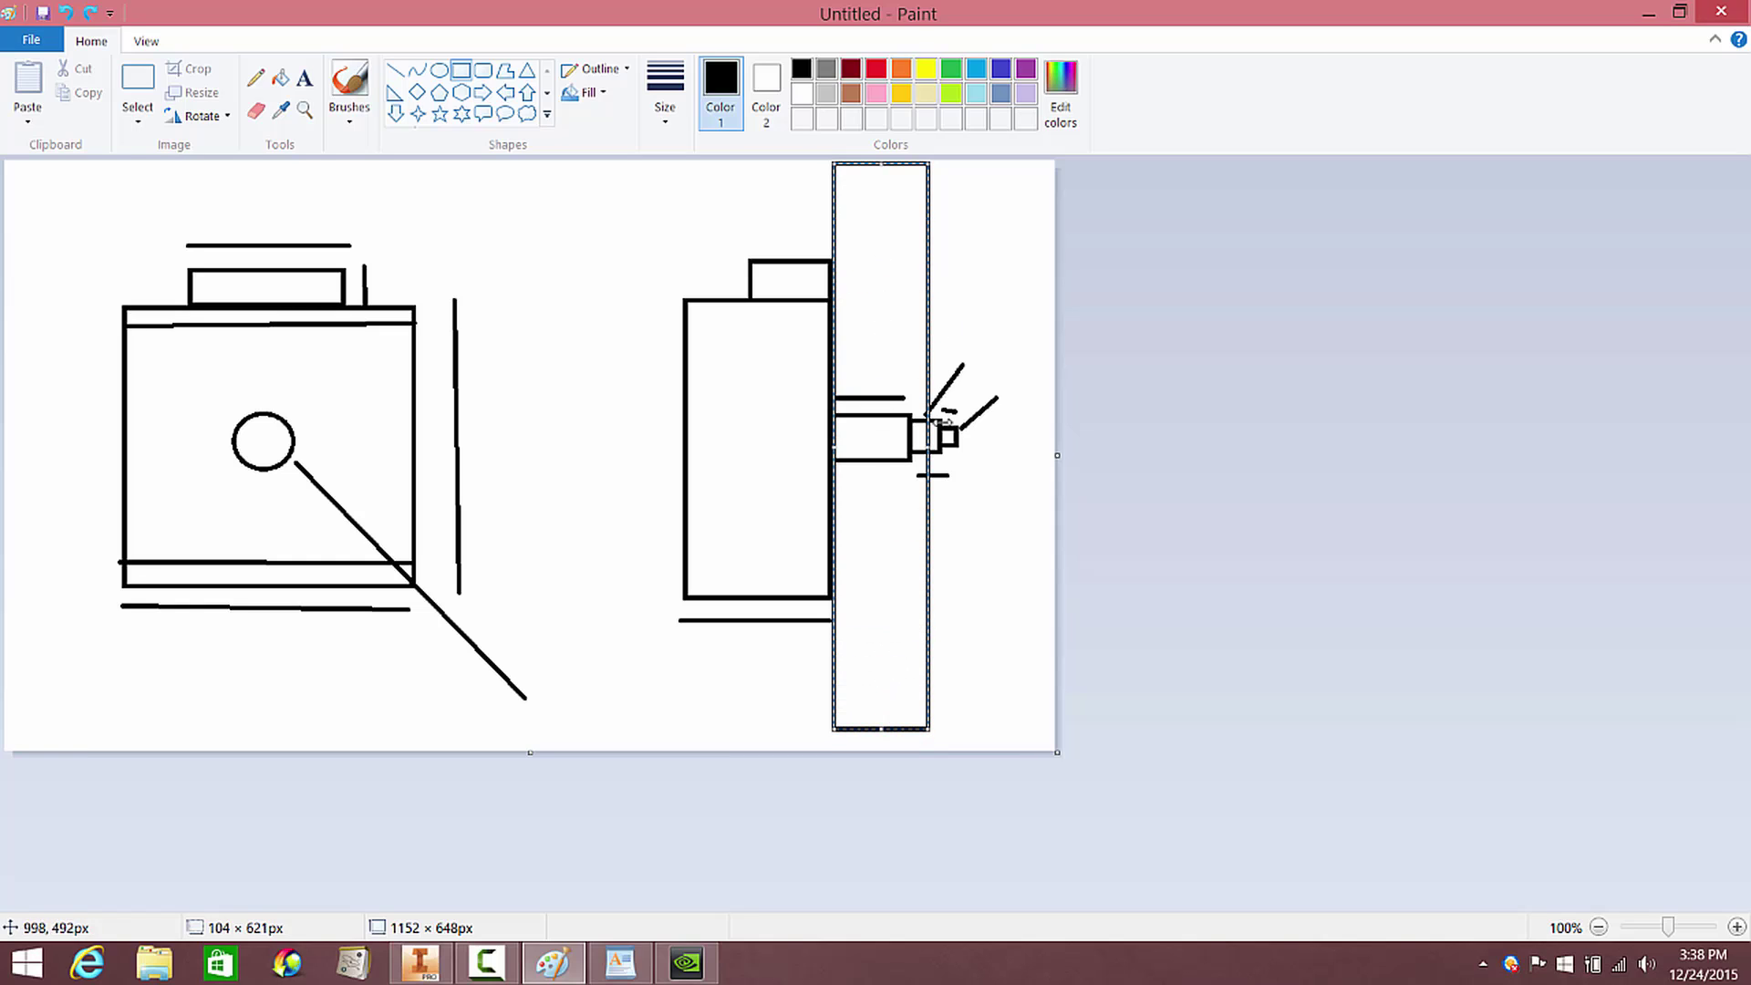
{"action": "left_click_drag", "start_coordinate": [926, 445], "coordinate": [865, 448]}
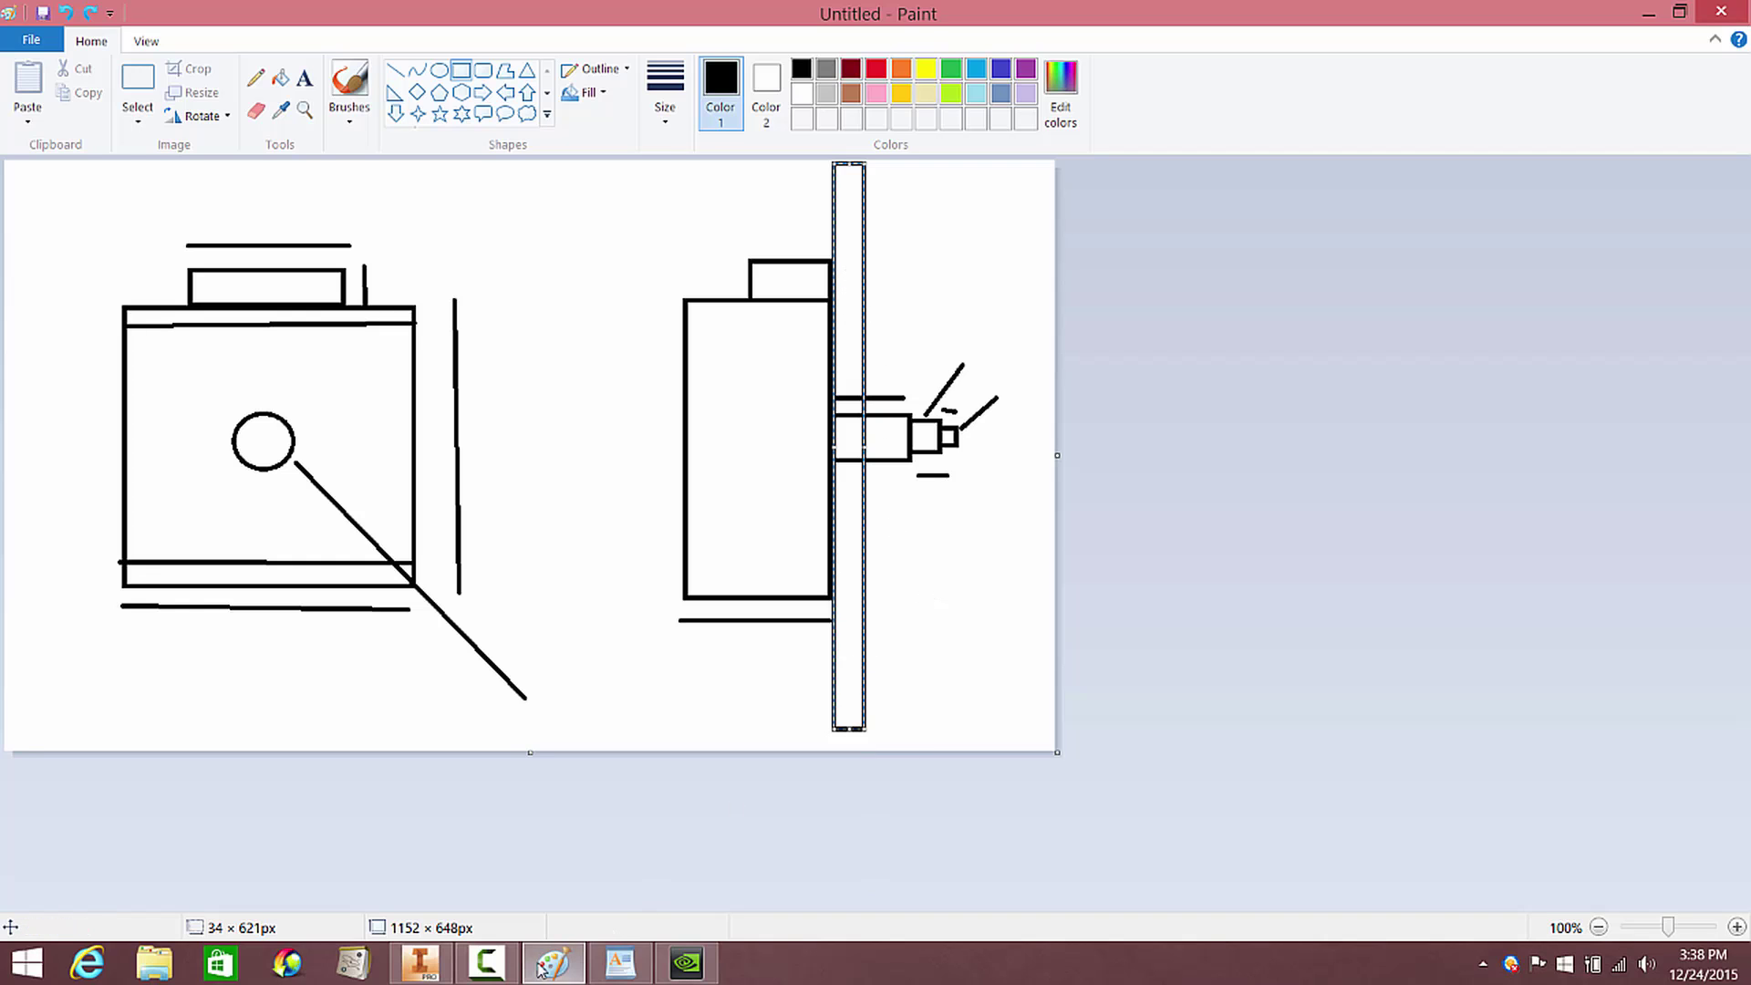
{"action": "left_click", "coordinate": [421, 963]}
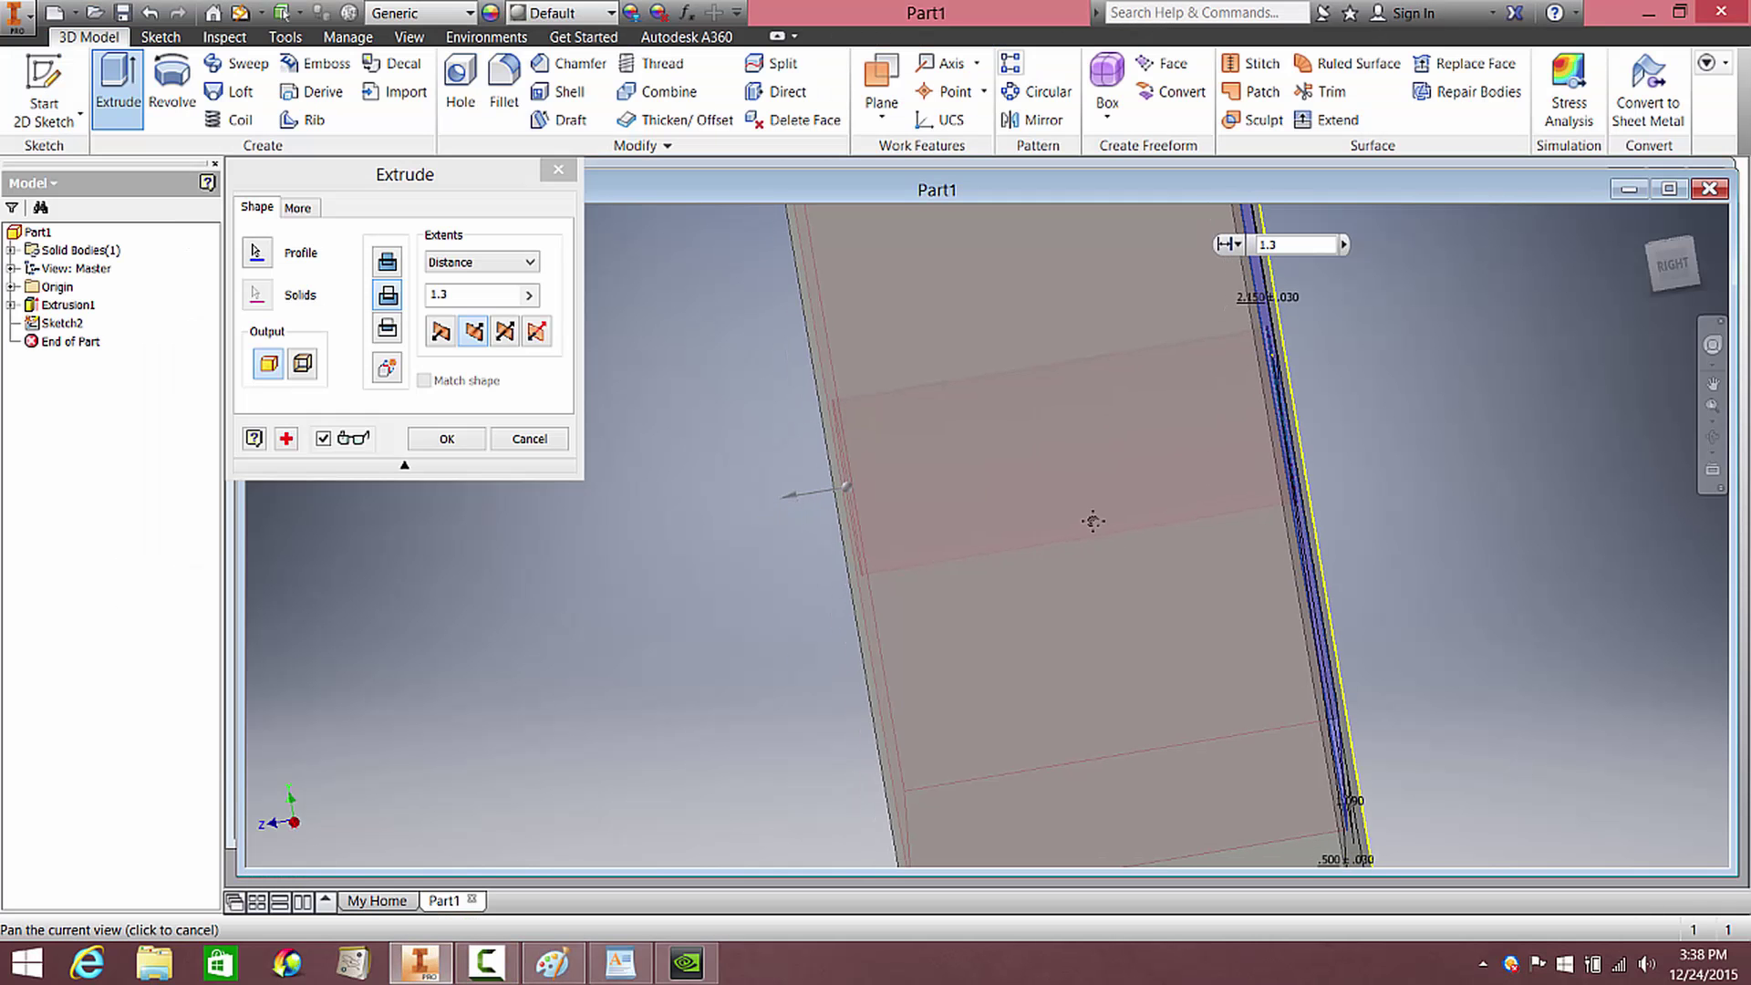
Complete the square pocket cut at 1.1 in depth, leaving a round post inside
{"action": "mouse_move", "coordinate": [1087, 536]}
{"action": "middle_mouse_down", "text": "shift"}
{"action": "mouse_move", "coordinate": [1057, 511]}
{"action": "mouse_move", "coordinate": [1093, 524]}
{"action": "mouse_move", "coordinate": [1084, 538]}
{"action": "middle_mouse_up", "text": "shift"}
{"action": "left_click", "coordinate": [355, 298]}
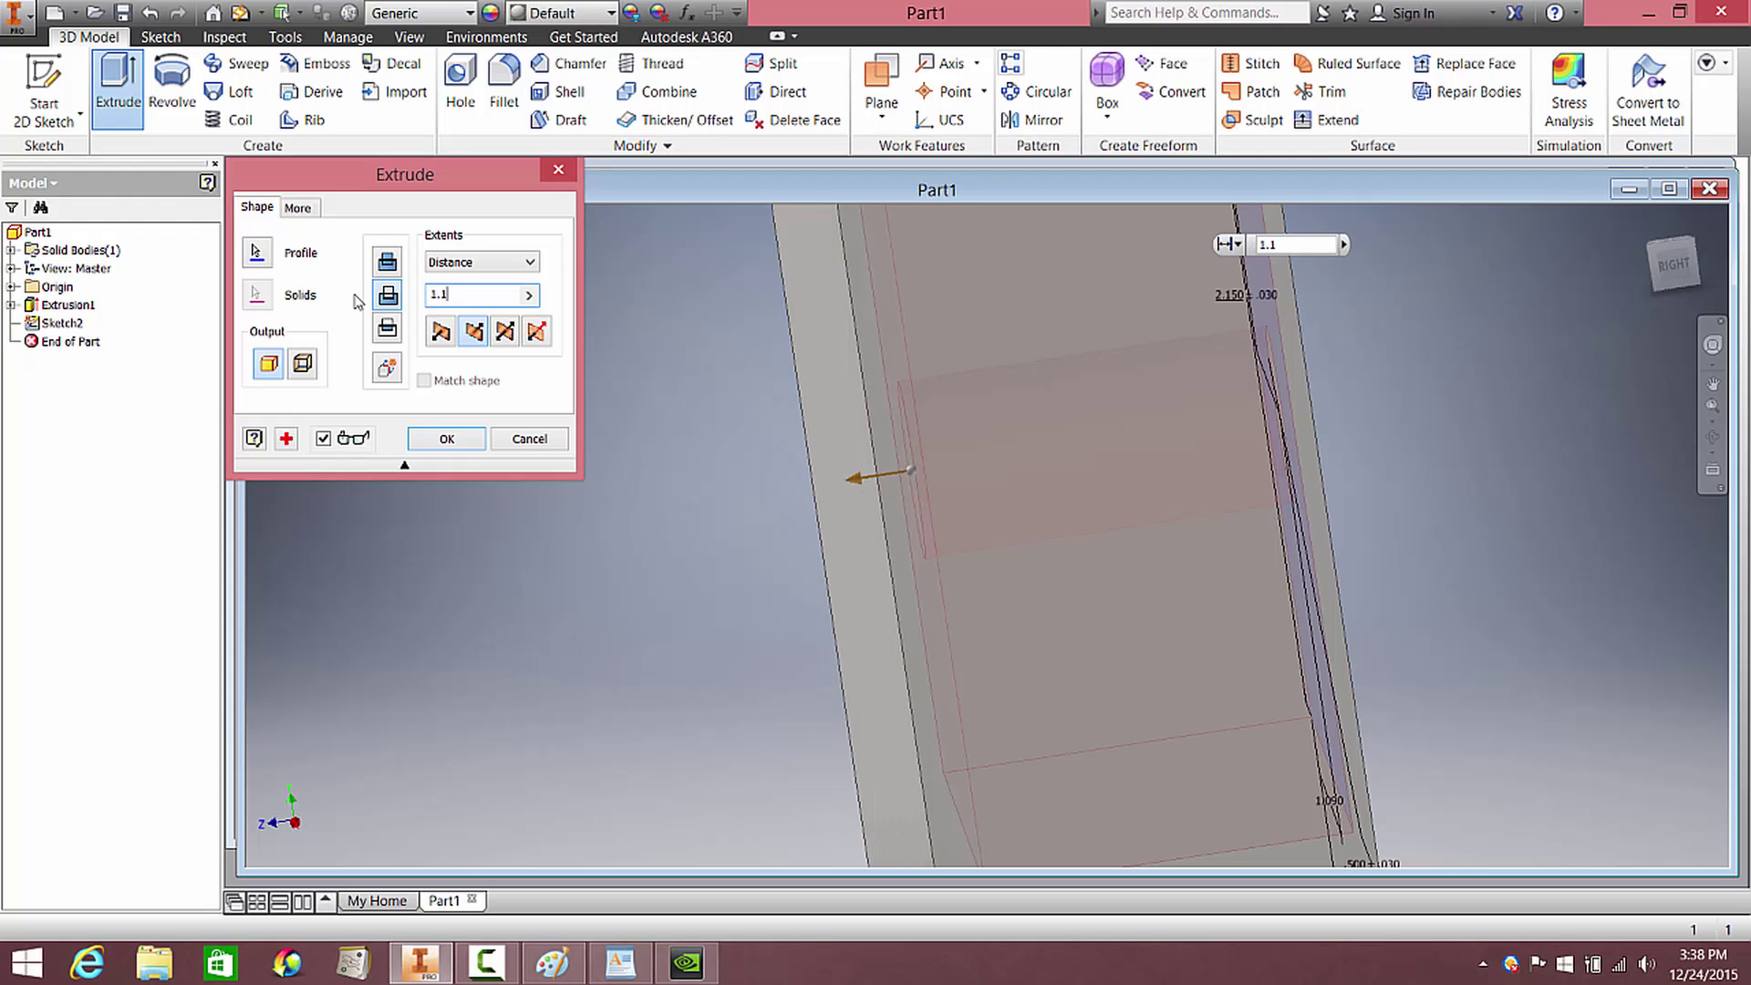
{"action": "middle_click_drag", "start_coordinate": [874, 404], "coordinate": [918, 391], "text": "shift"}
{"action": "left_click", "coordinate": [447, 440]}
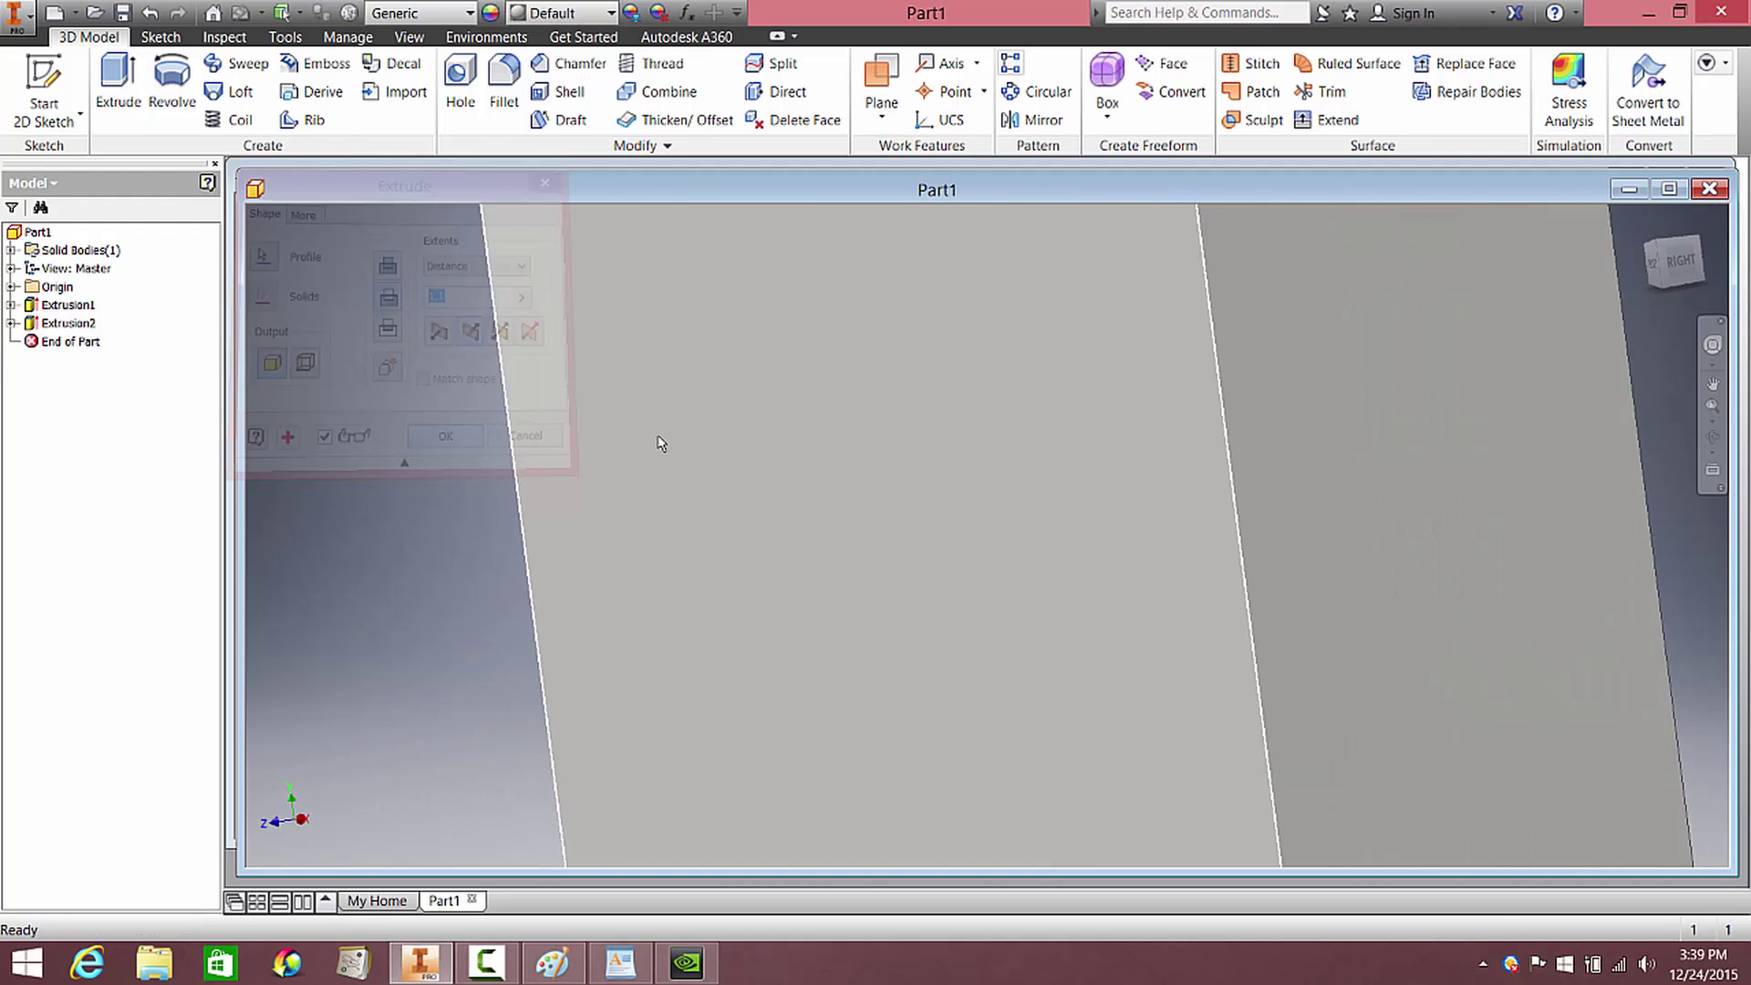
{"action": "middle_click_drag", "start_coordinate": [656, 438], "coordinate": [680, 476], "text": "shift"}
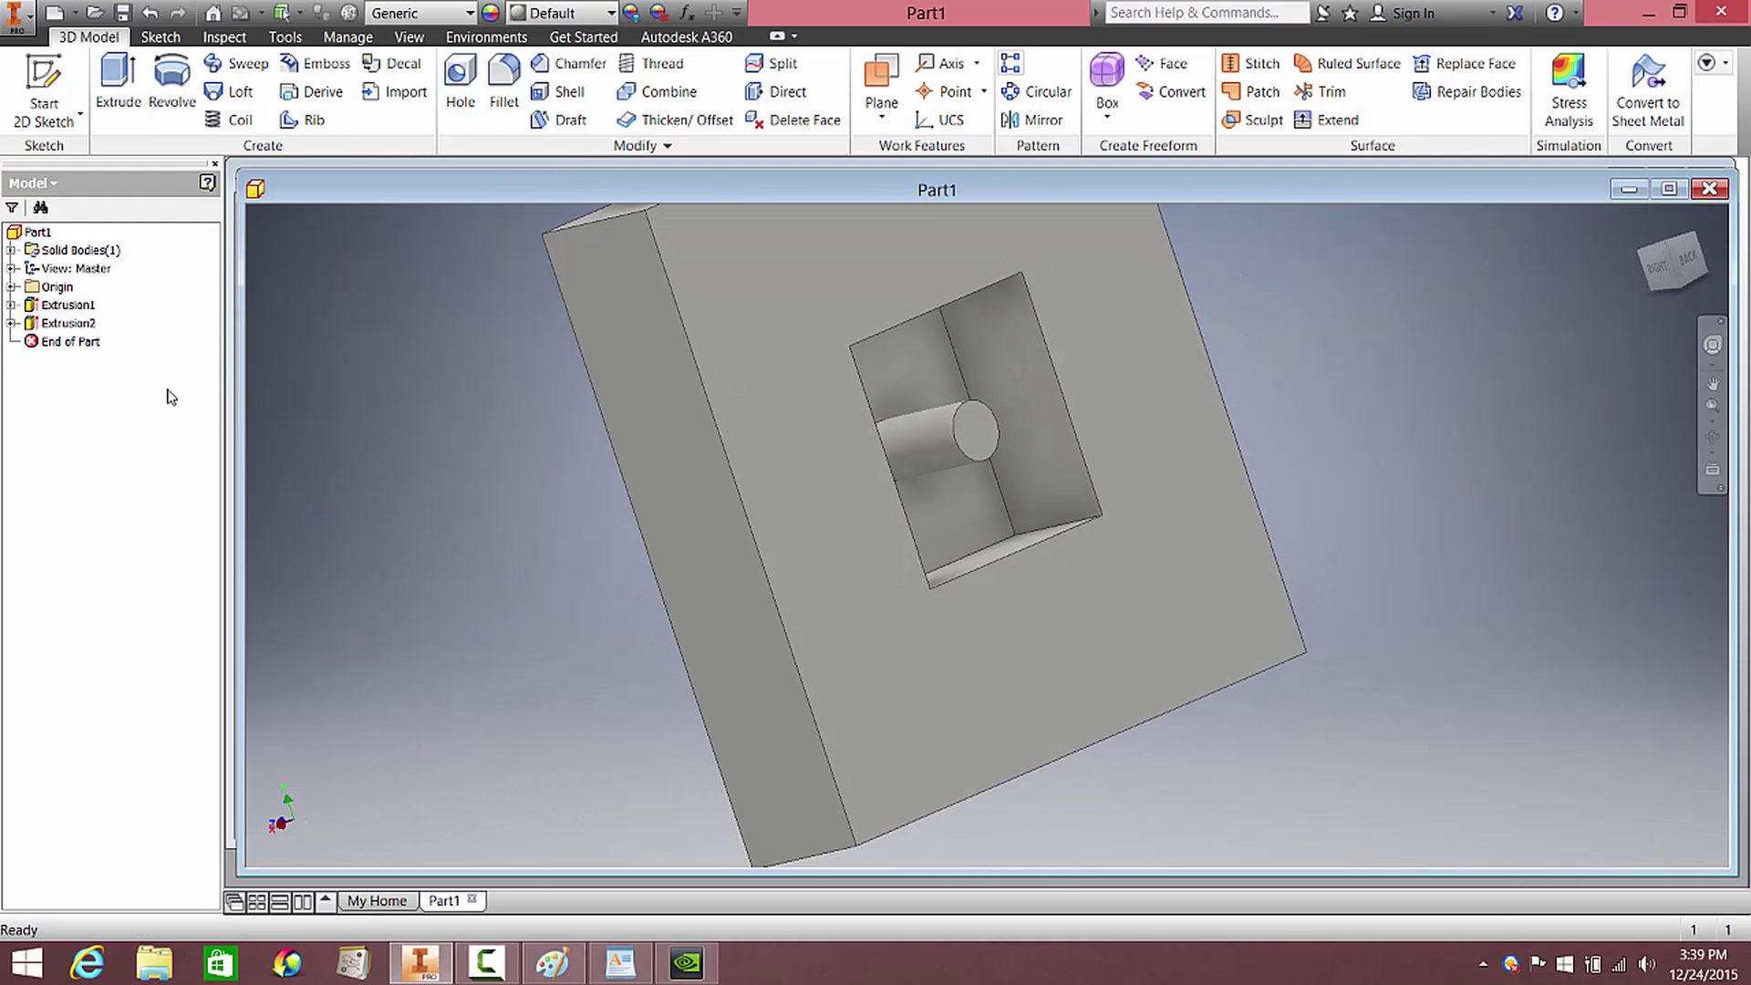
{"action": "left_click", "coordinate": [10, 322]}
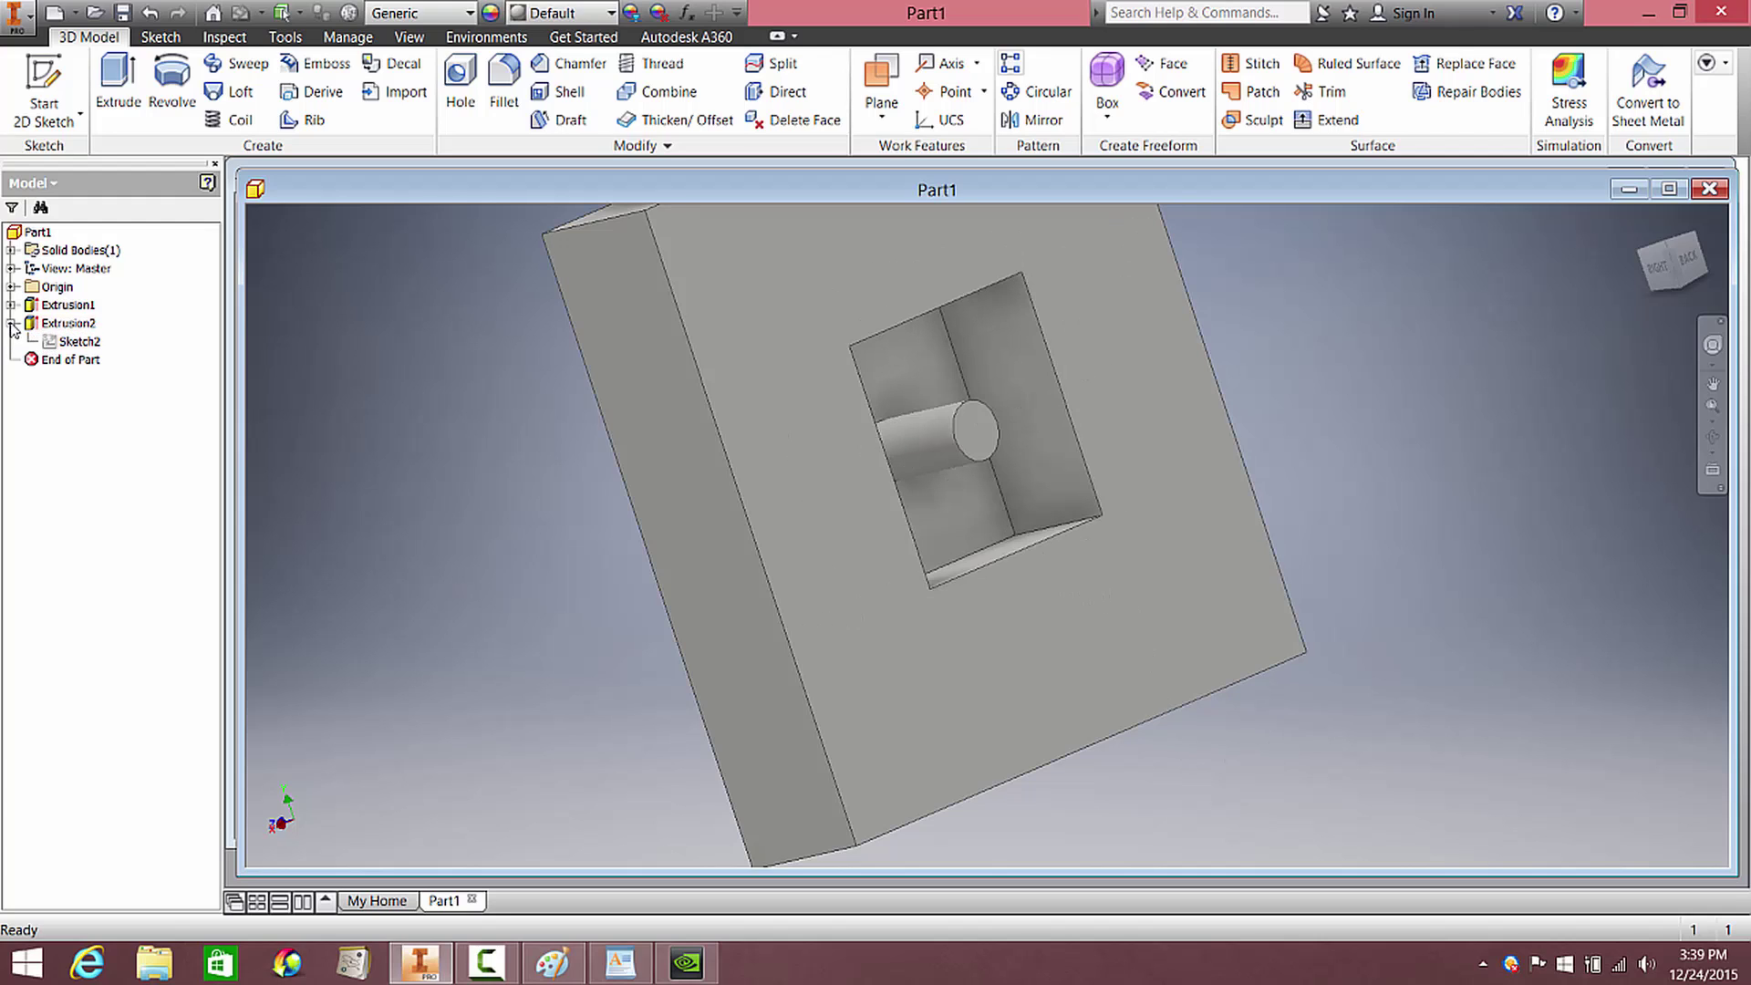
Make Sketch2 visible and extrude its circle reversed 2.8375 in as Extrusion3
{"action": "right_click", "coordinate": [60, 345]}
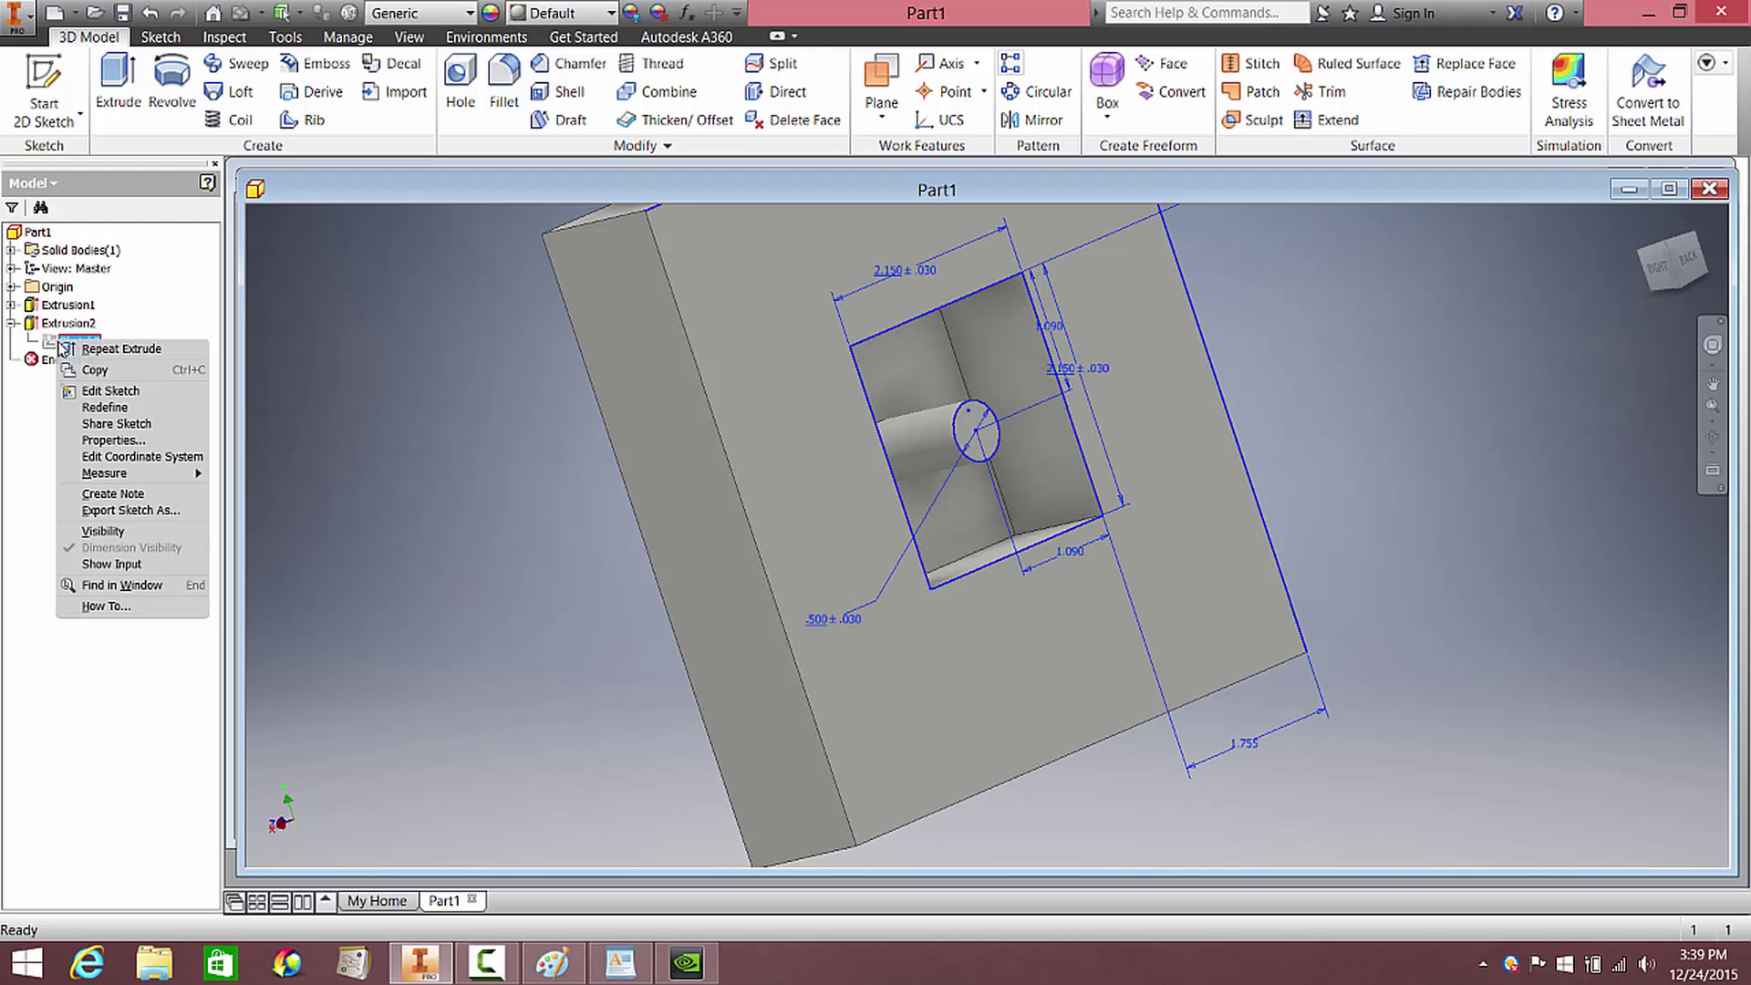
{"action": "left_click", "coordinate": [113, 533]}
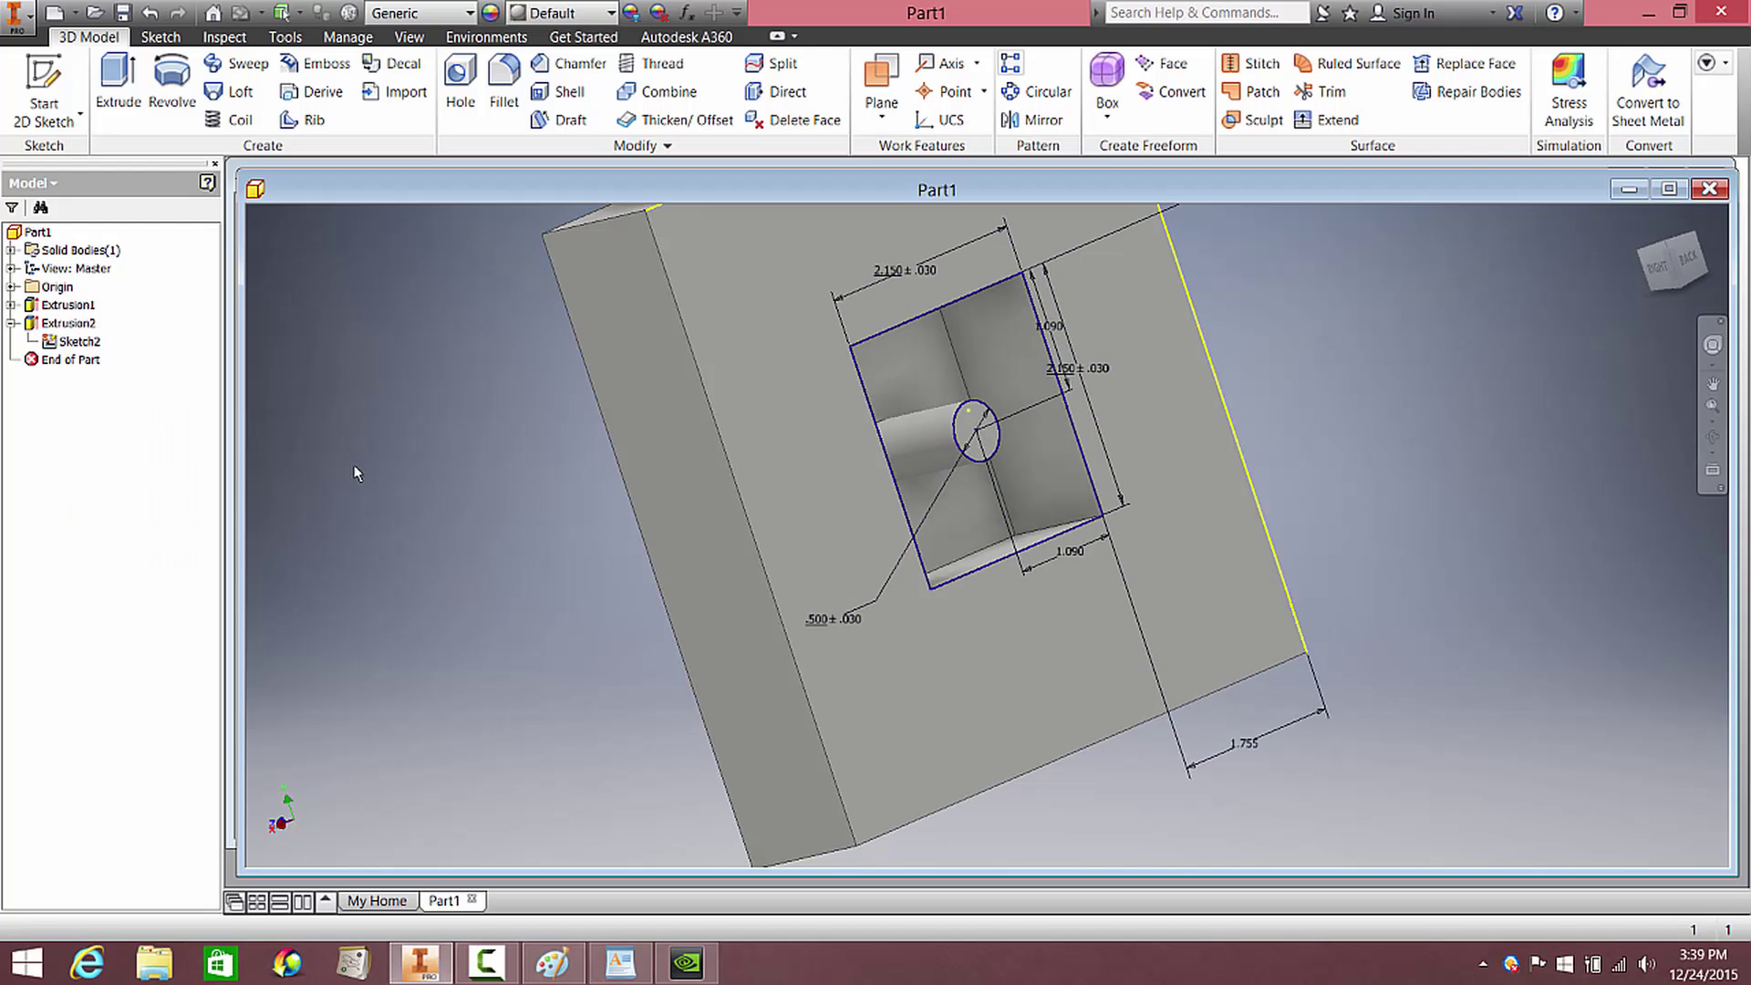
{"action": "left_click", "coordinate": [118, 87]}
{"action": "scroll", "coordinate": [989, 429], "scroll_direction": "up", "scroll_amount": 3}
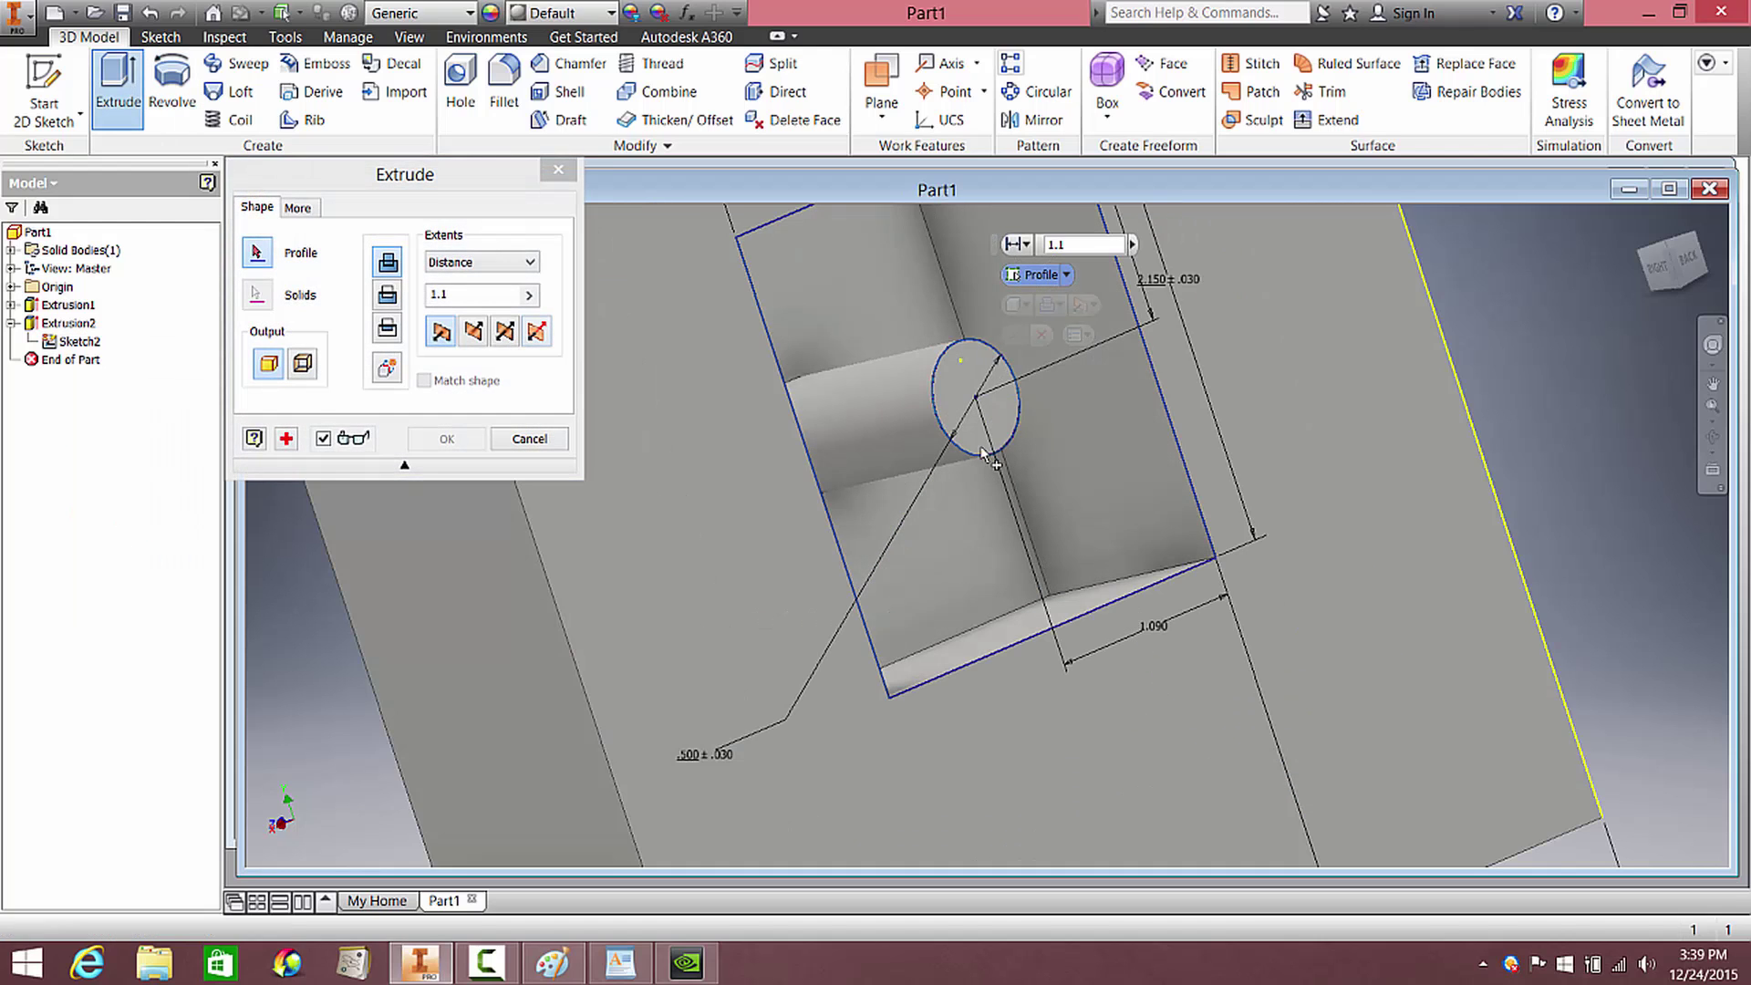
{"action": "left_click", "coordinate": [989, 429]}
{"action": "middle_click_drag", "start_coordinate": [998, 433], "coordinate": [1130, 465], "text": "shift"}
{"action": "left_click_drag", "start_coordinate": [1123, 406], "coordinate": [608, 507]}
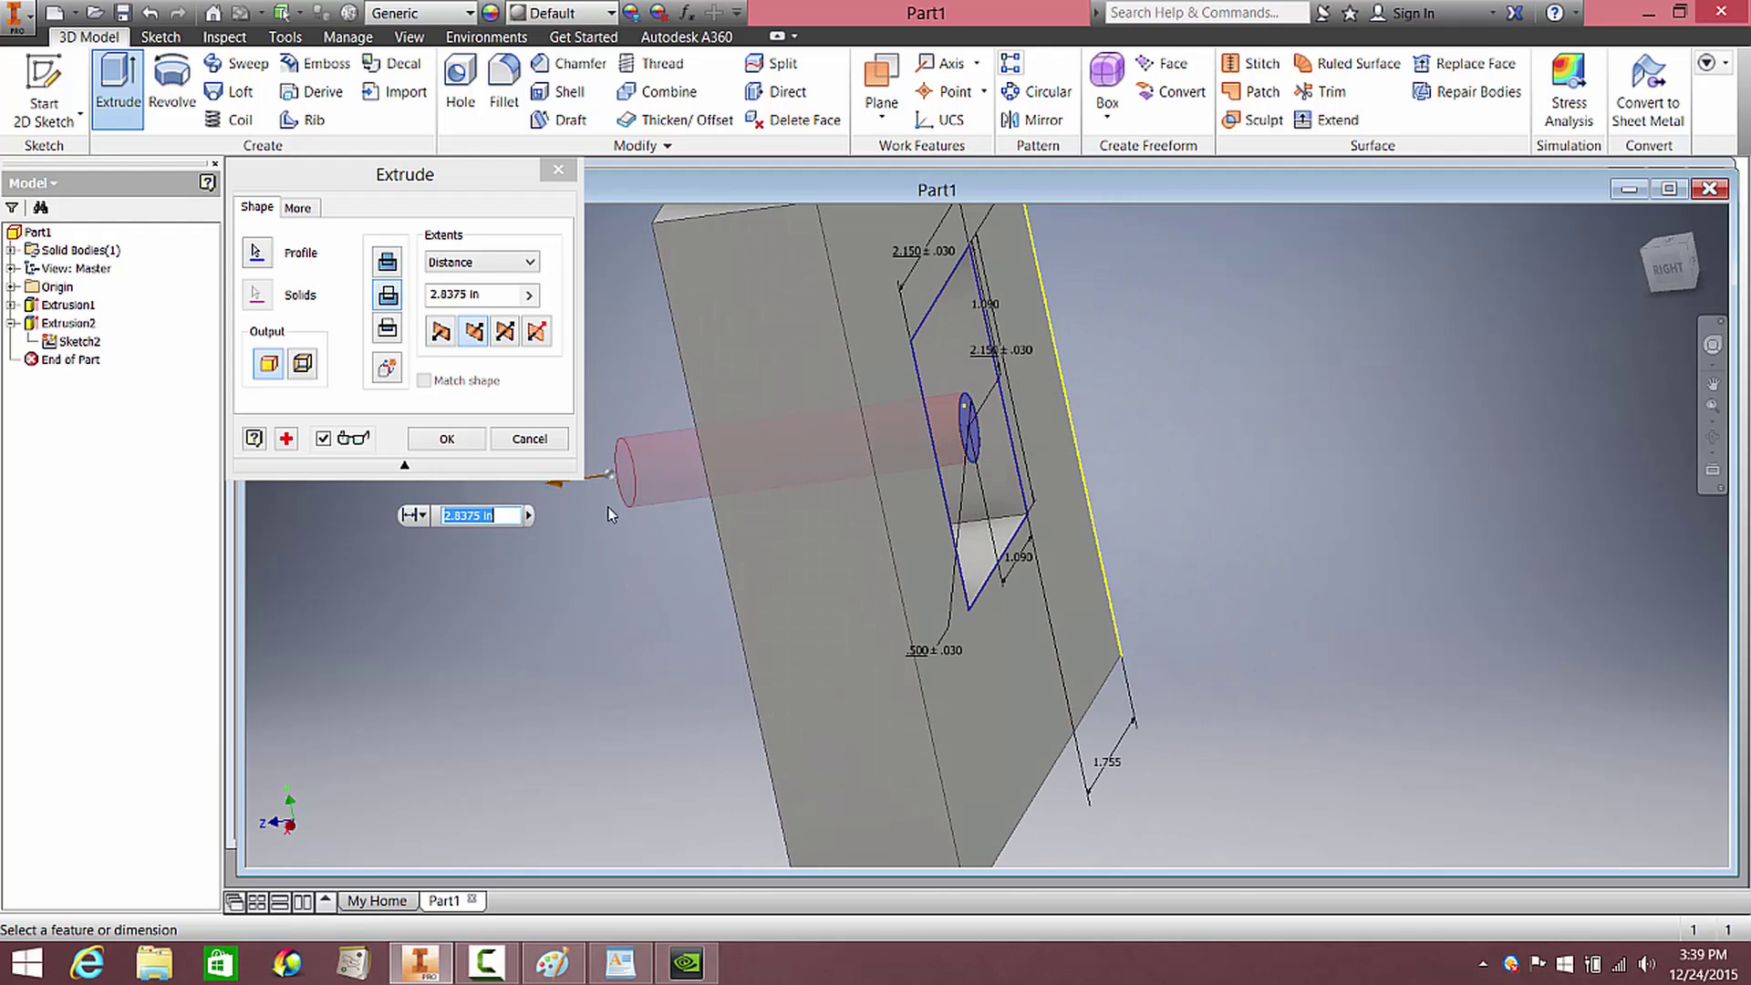
{"action": "key", "text": "F5"}
{"action": "left_click", "coordinate": [453, 441]}
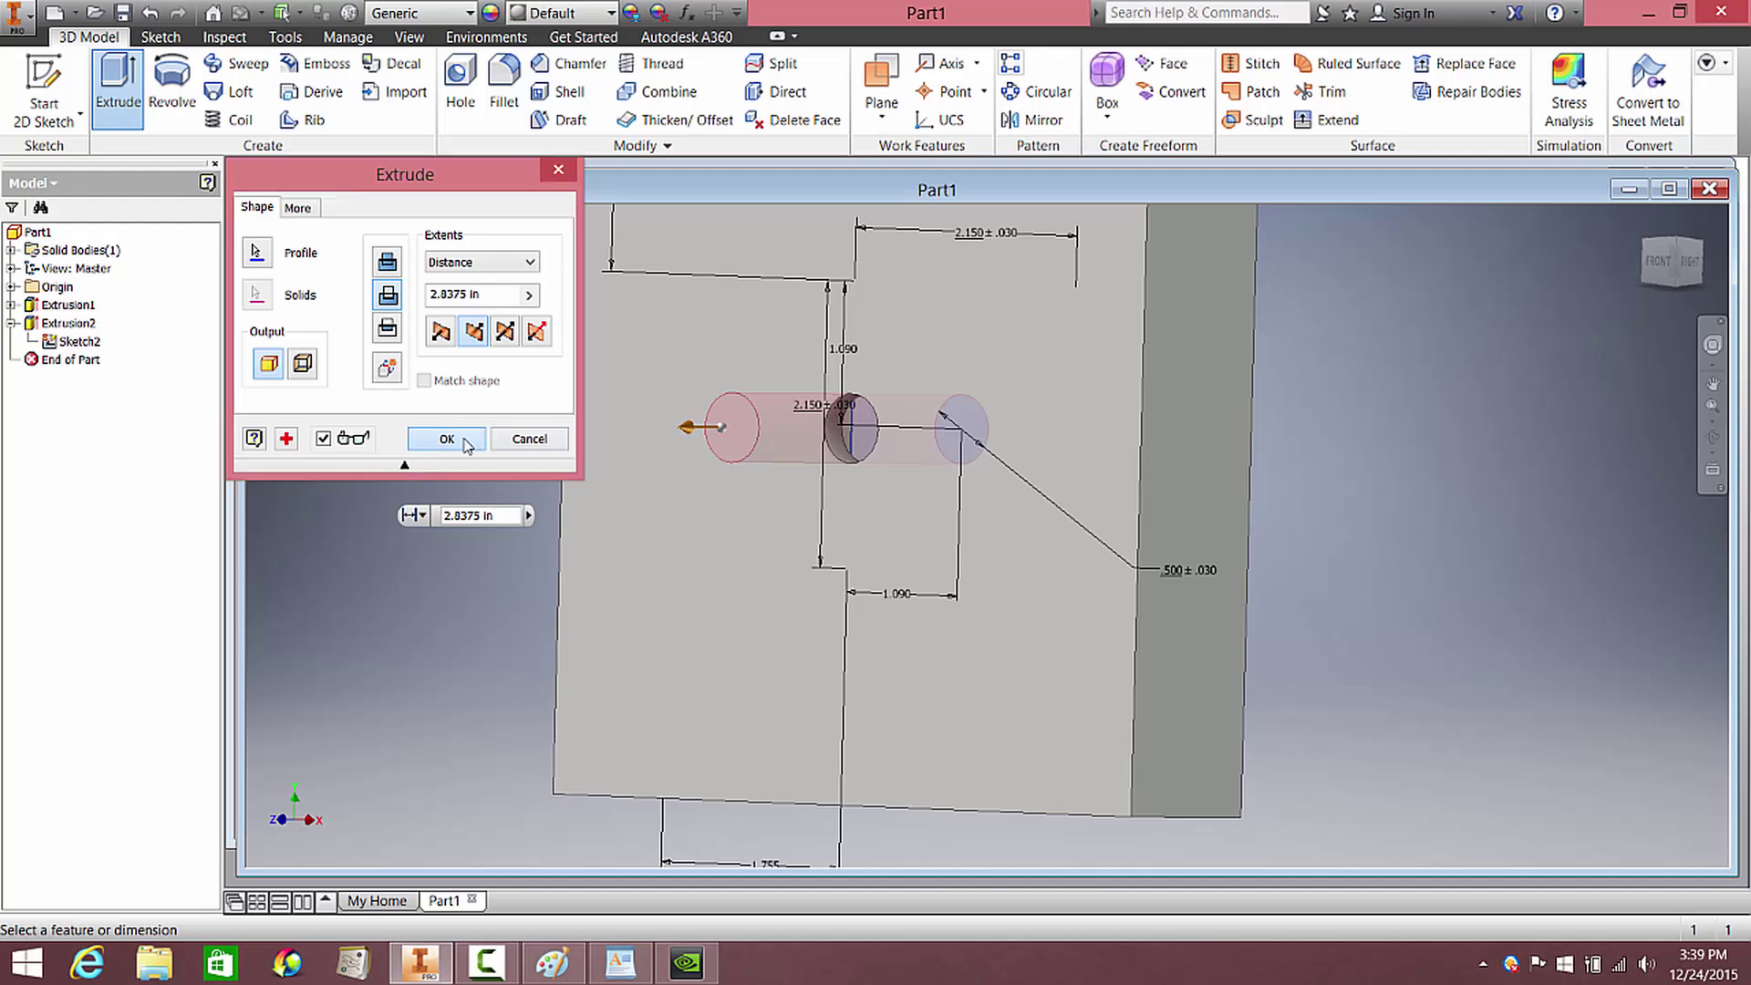
{"action": "key", "text": "F5"}
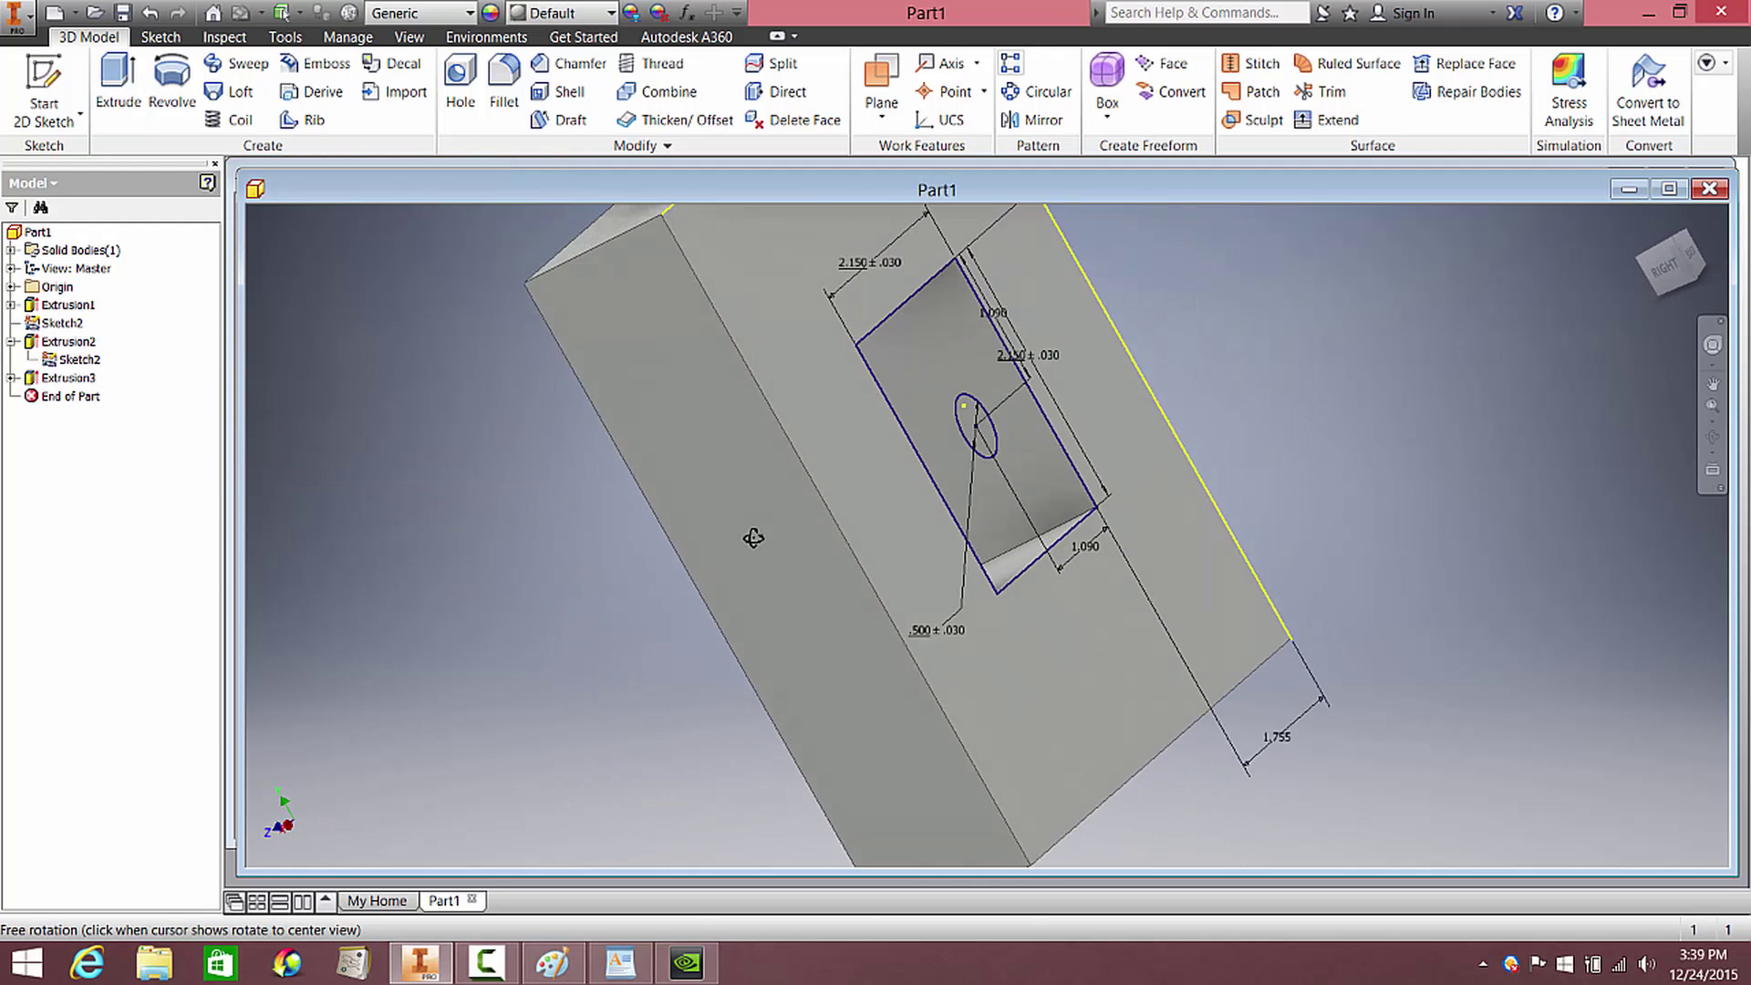
{"action": "right_click", "coordinate": [79, 359]}
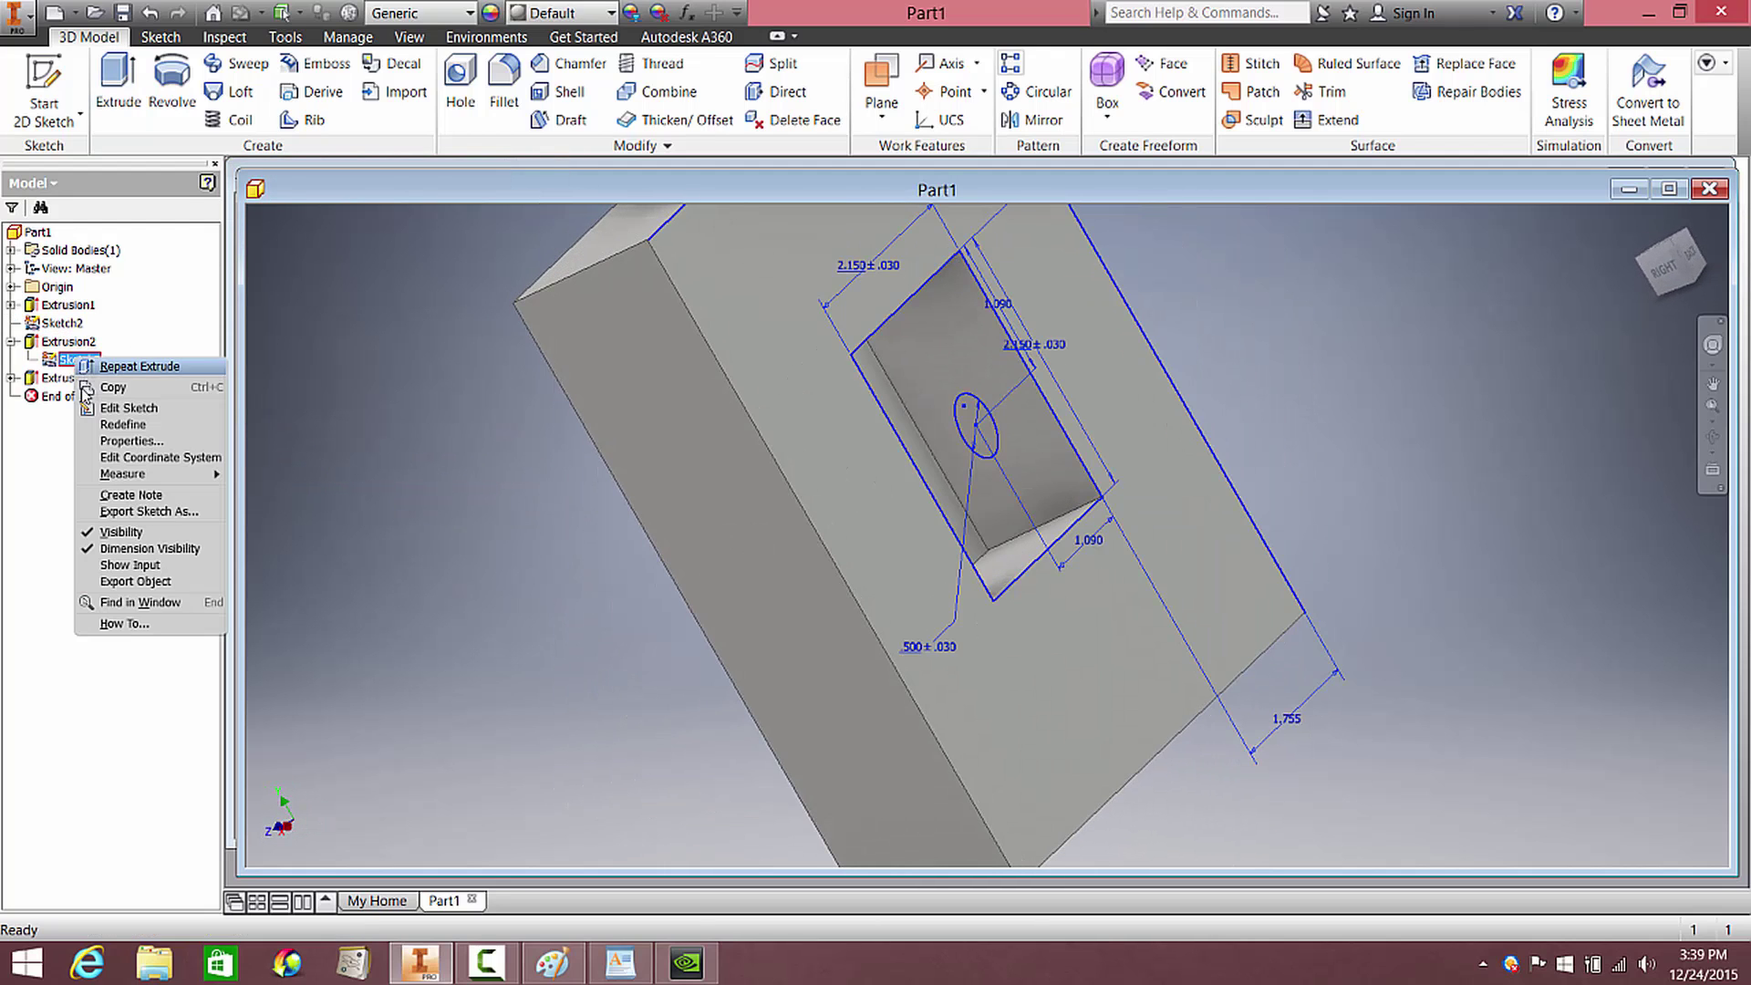
Hide Sketch2, inspect the plate's pocket and hole, then switch to Paint
{"action": "left_click", "coordinate": [133, 531]}
{"action": "mouse_move", "coordinate": [939, 520]}
{"action": "middle_mouse_down", "text": "shift"}
{"action": "mouse_move", "coordinate": [1195, 435]}
{"action": "mouse_move", "coordinate": [907, 501]}
{"action": "mouse_move", "coordinate": [770, 477]}
{"action": "middle_mouse_up", "text": "shift"}
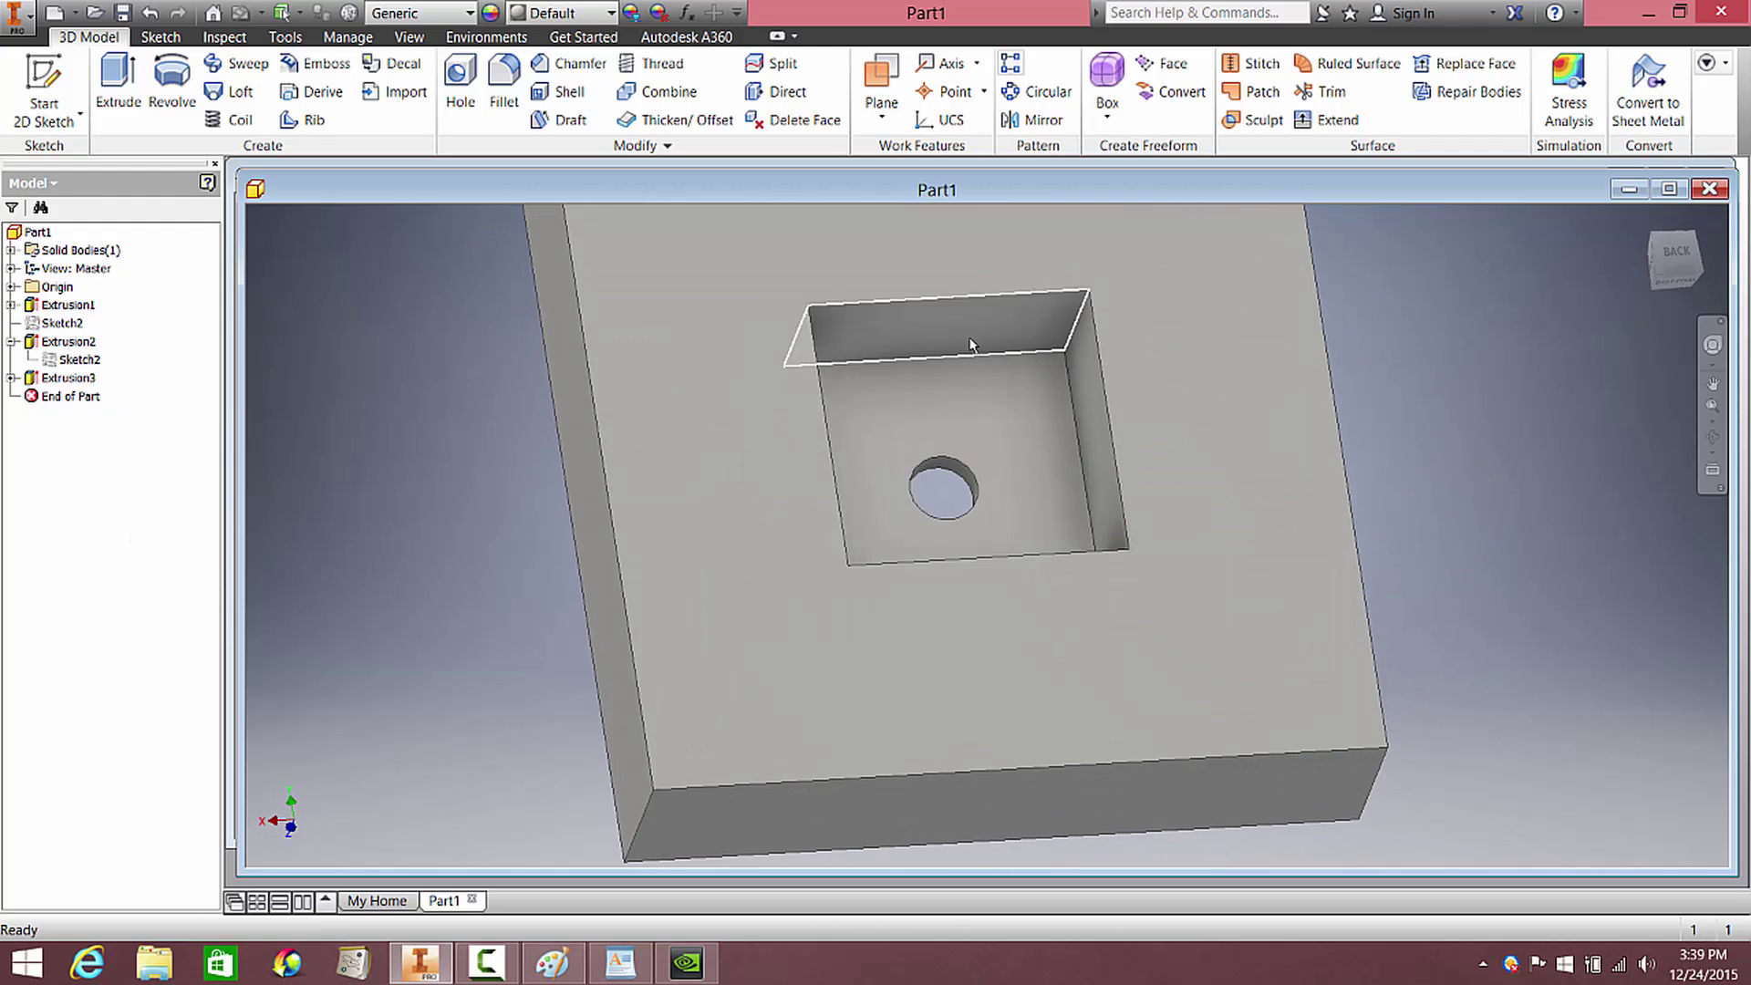
{"action": "middle_click_drag", "start_coordinate": [910, 412], "coordinate": [839, 519], "text": "shift"}
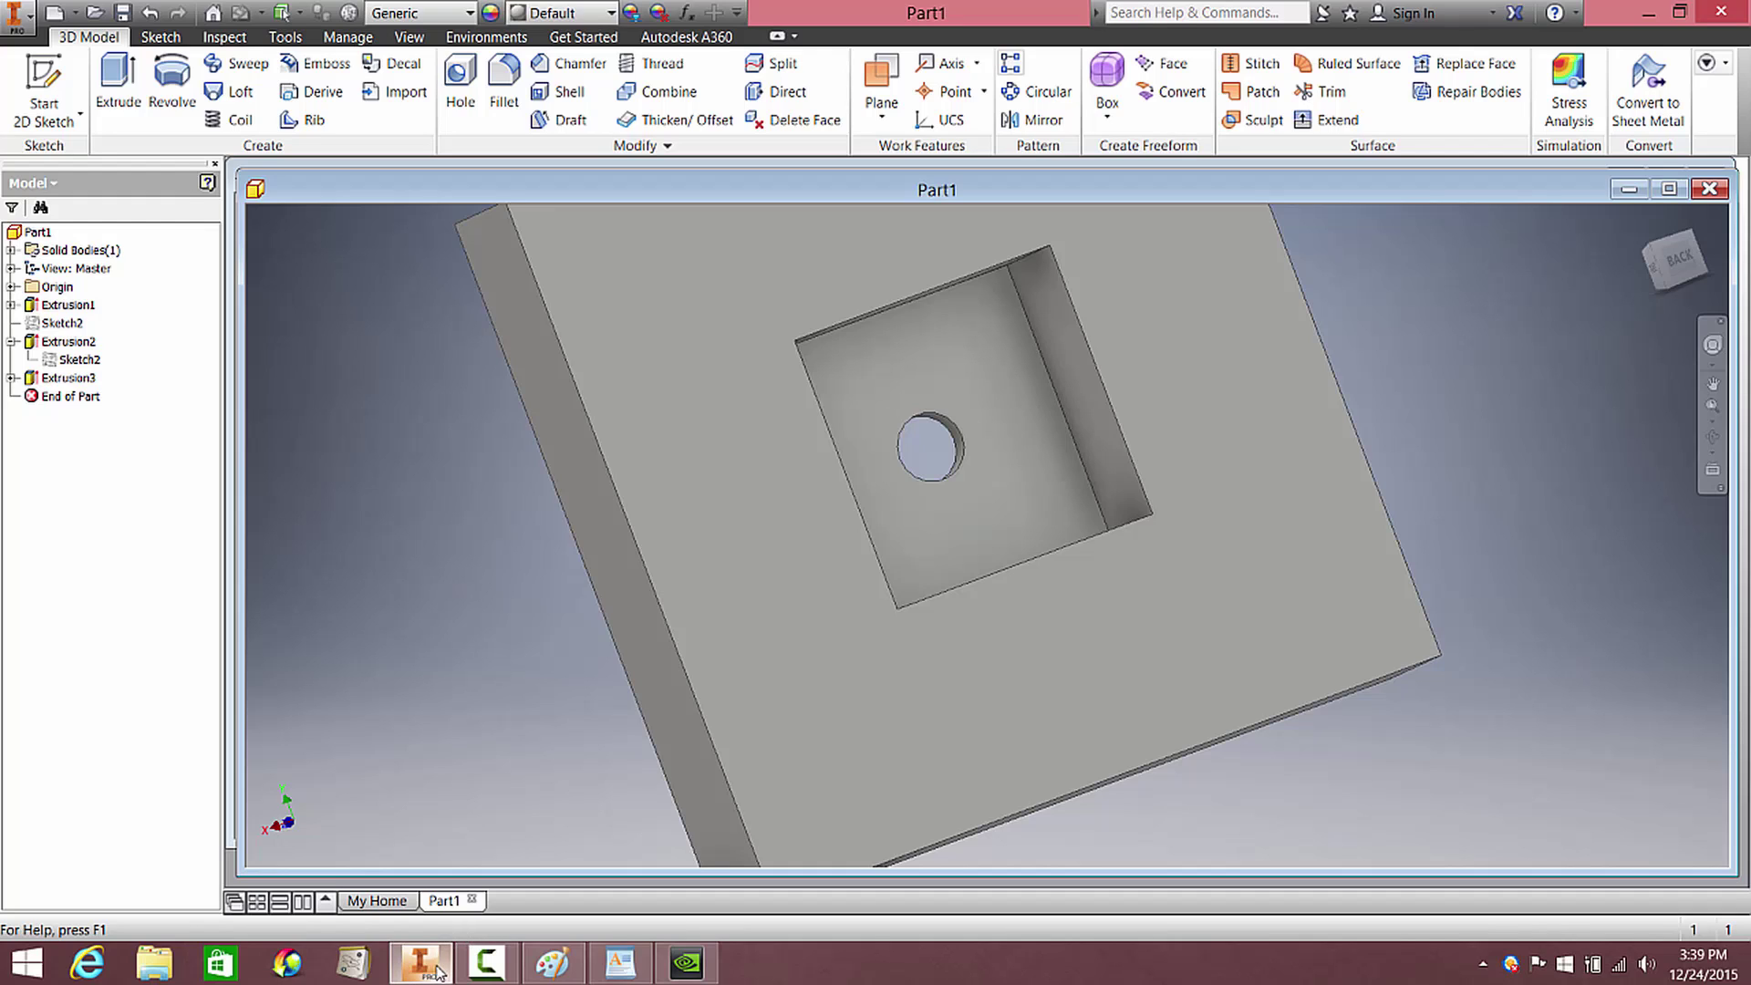
{"action": "left_click", "coordinate": [566, 967]}
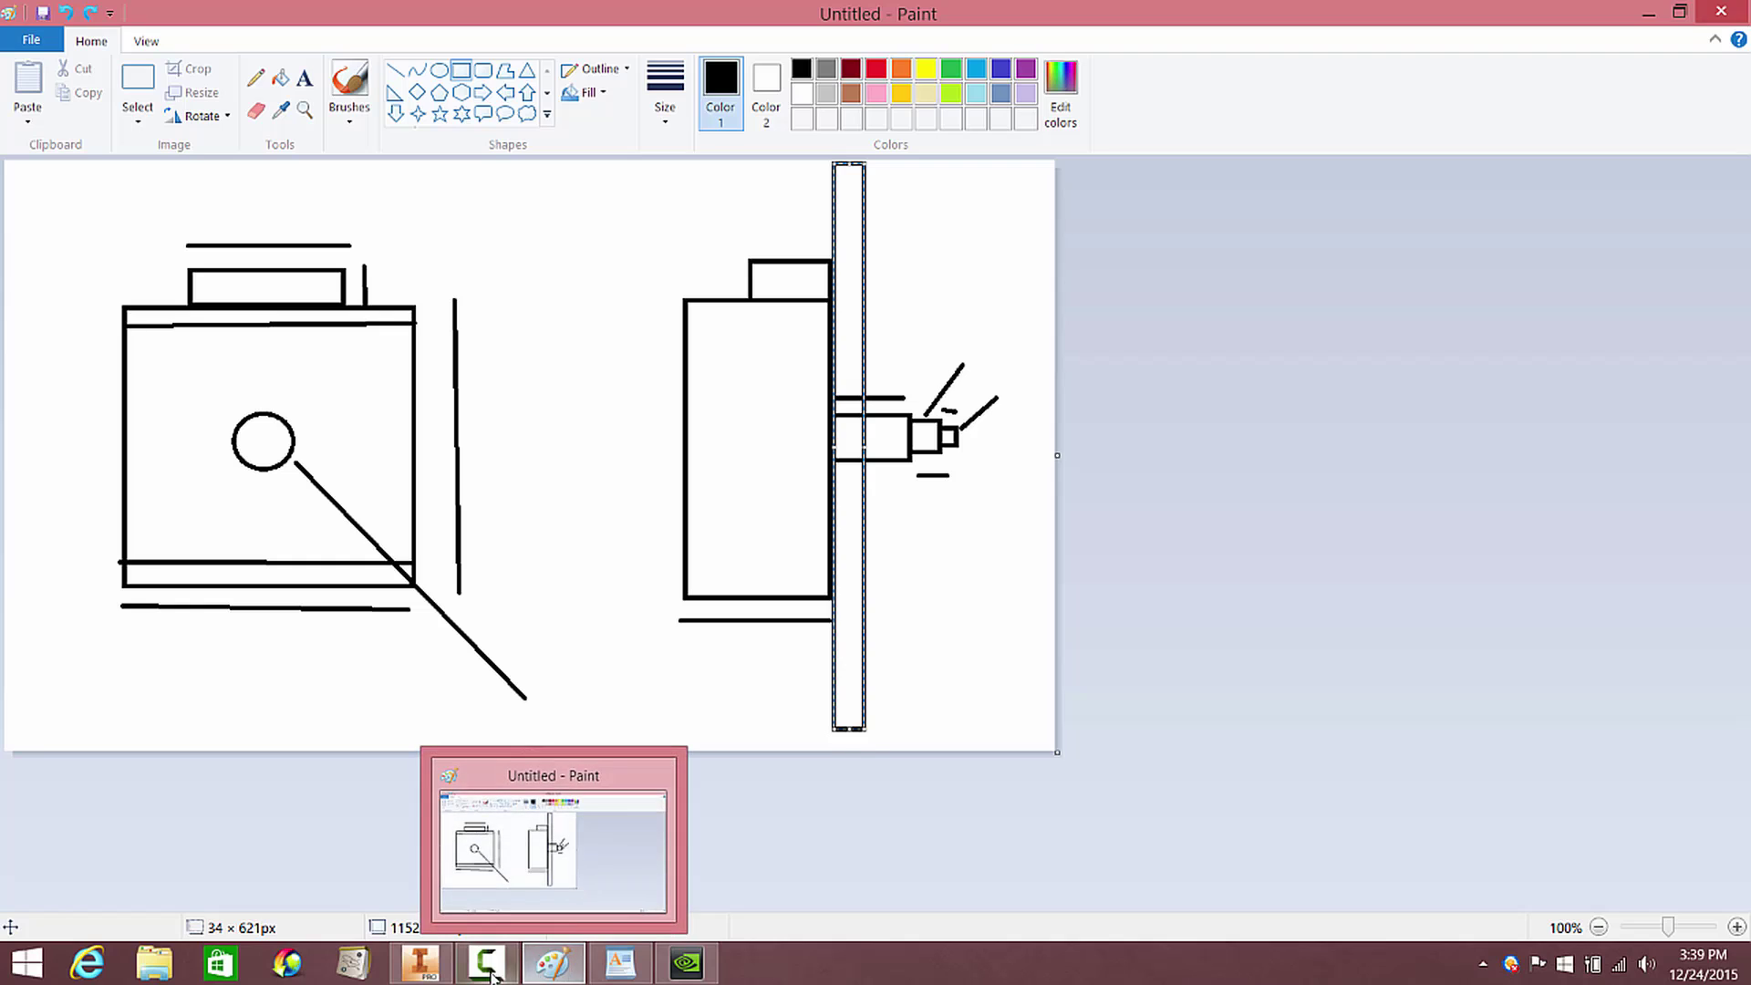
Back in Inventor, edit Sketch2 and draw a three-line outline rising from the square's top edge
{"action": "left_click", "coordinate": [420, 962]}
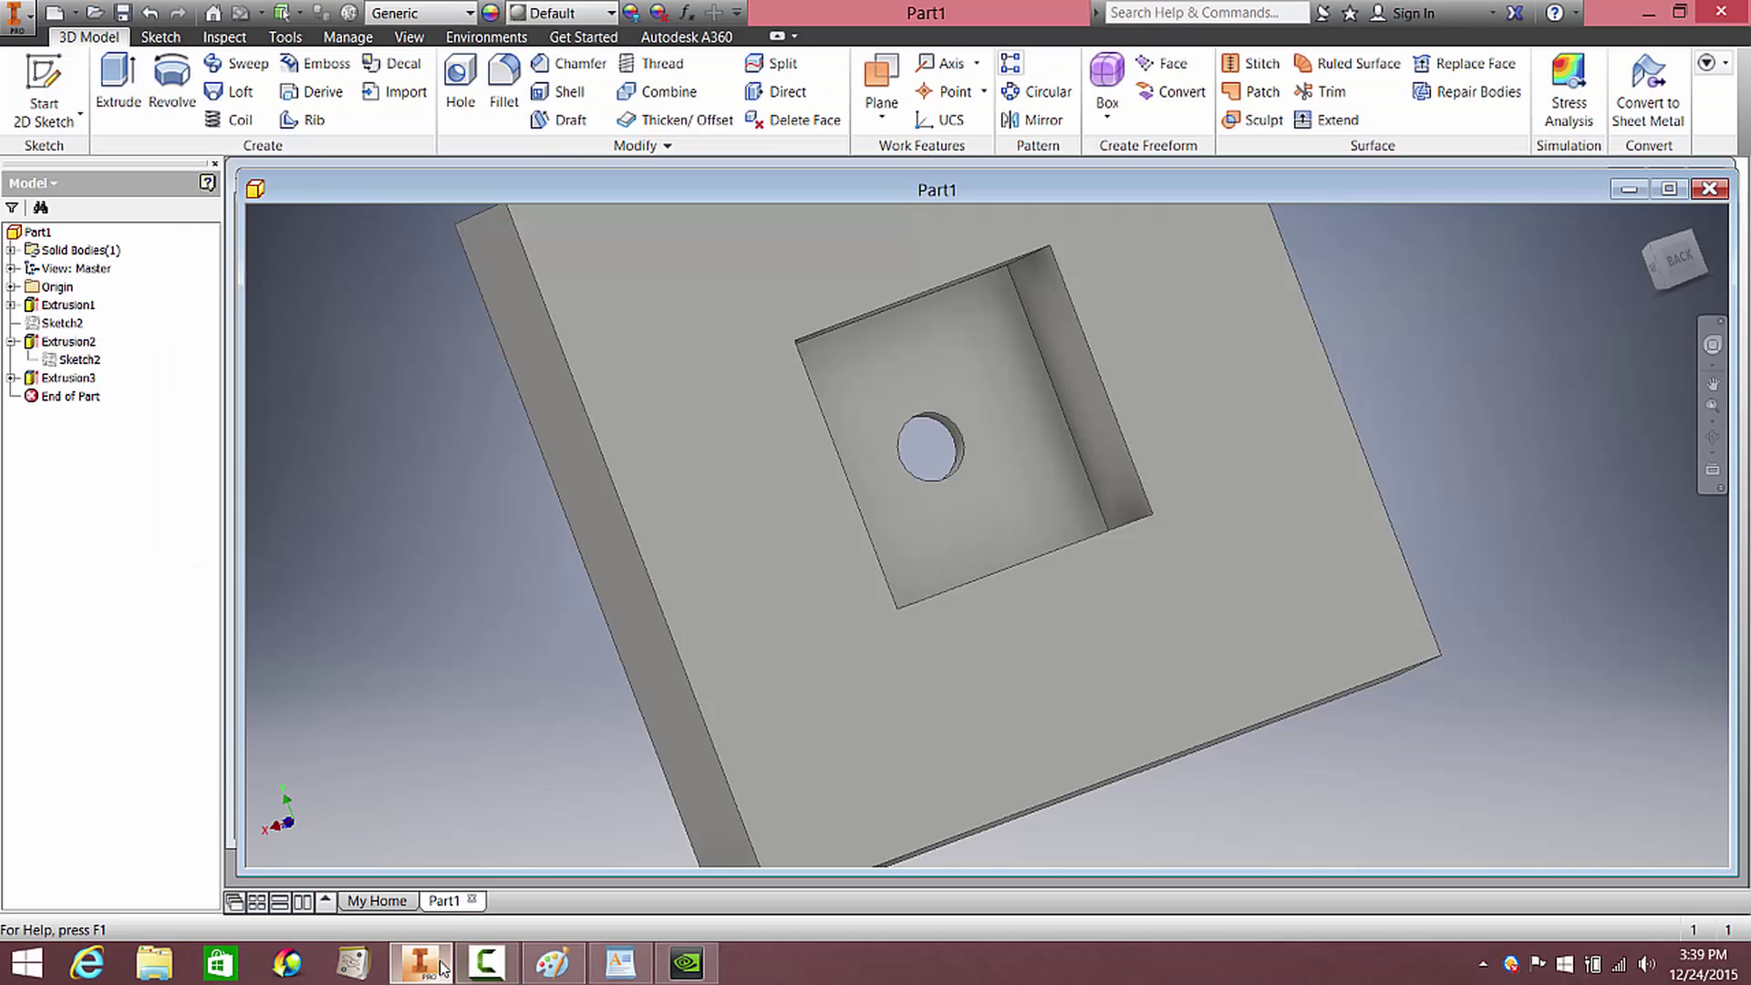
{"action": "double_click", "coordinate": [53, 363]}
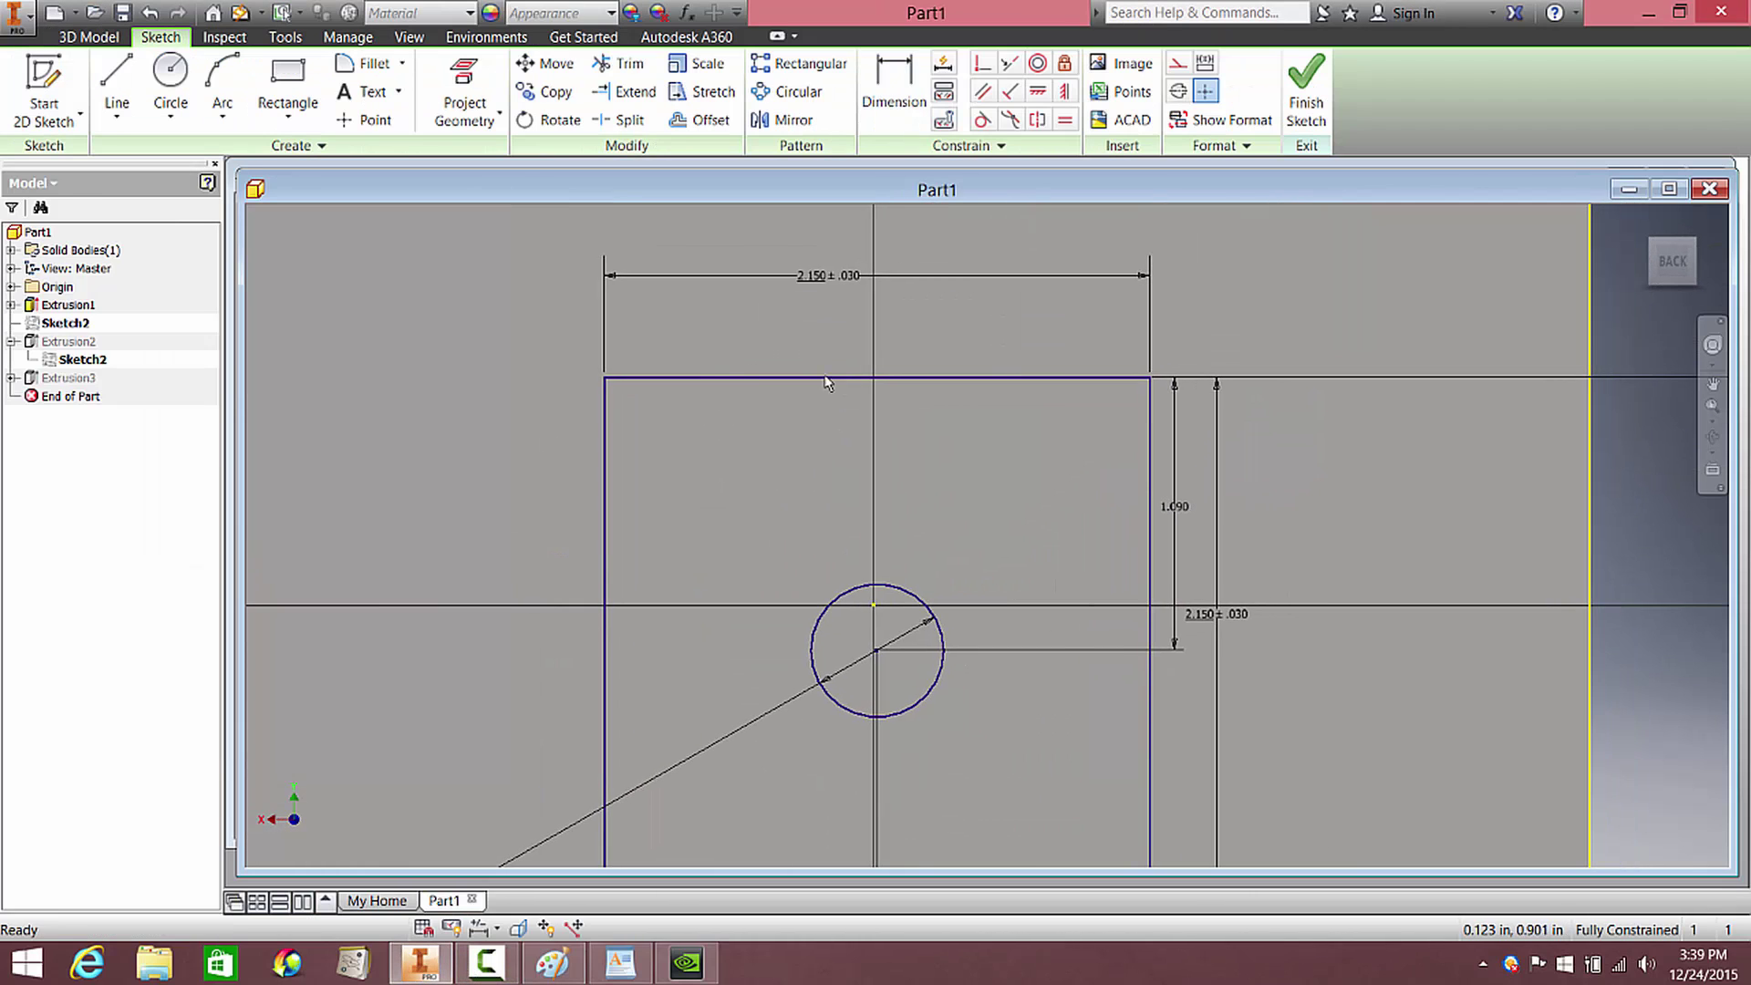
{"action": "key", "text": "l"}
{"action": "left_click", "coordinate": [738, 376]}
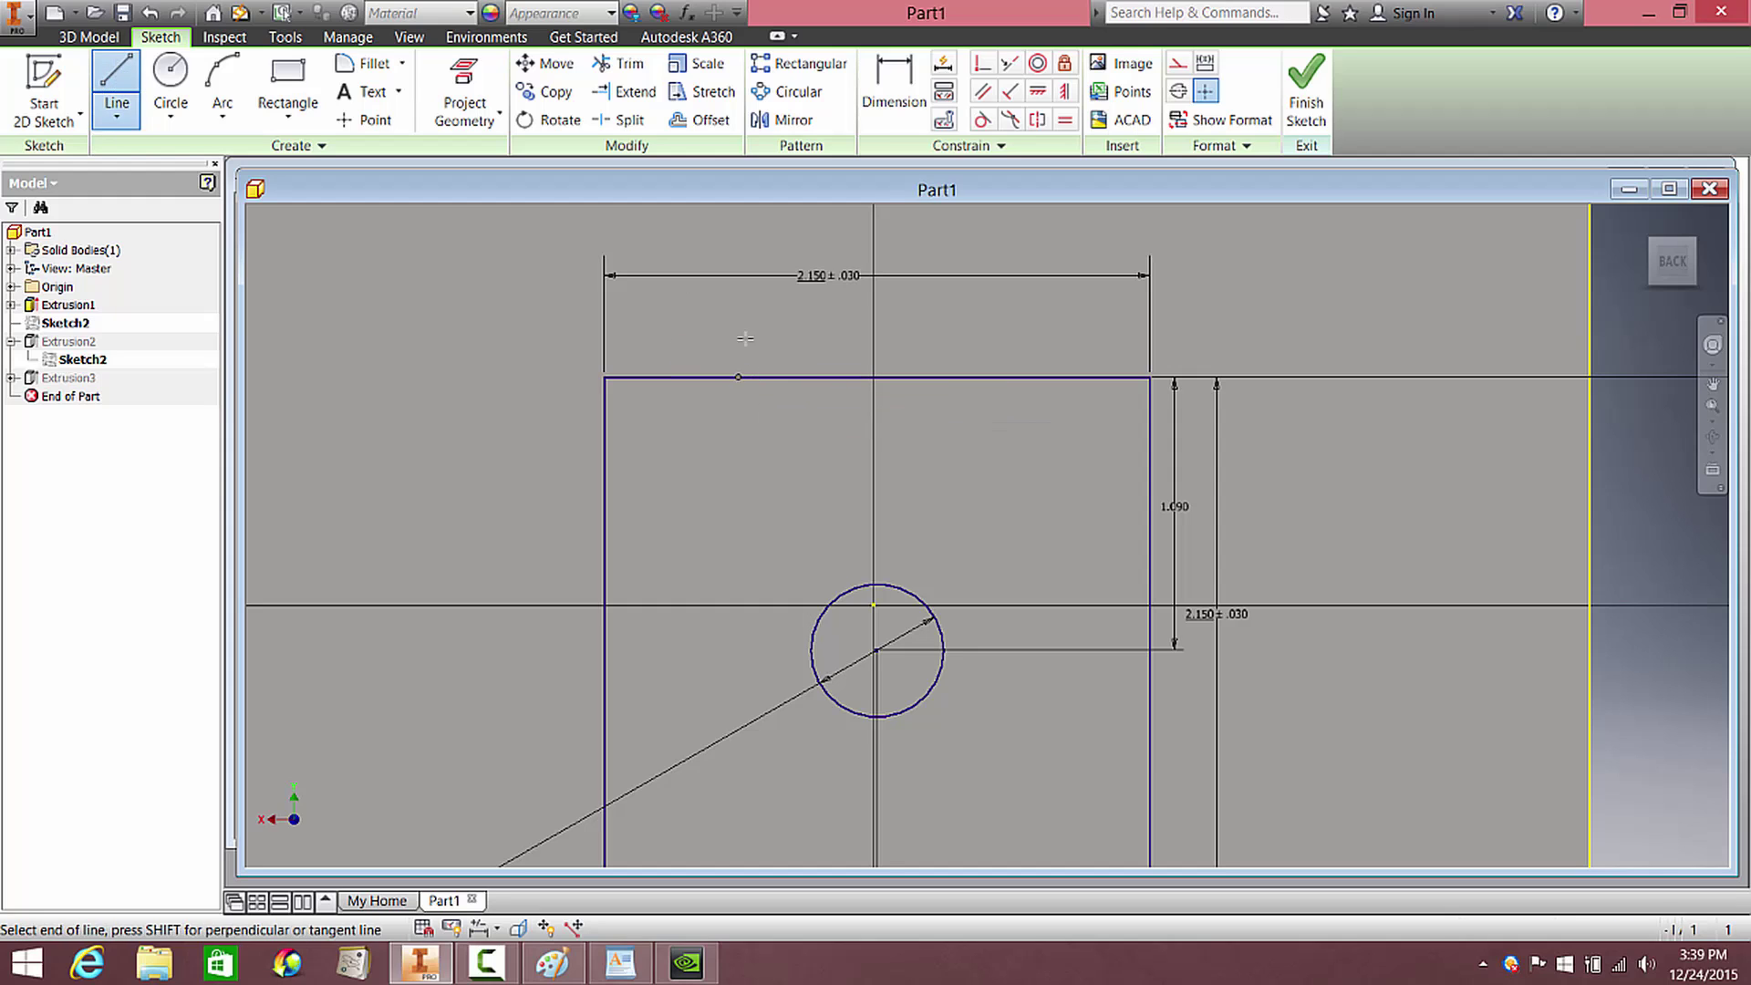
{"action": "left_click", "coordinate": [738, 323]}
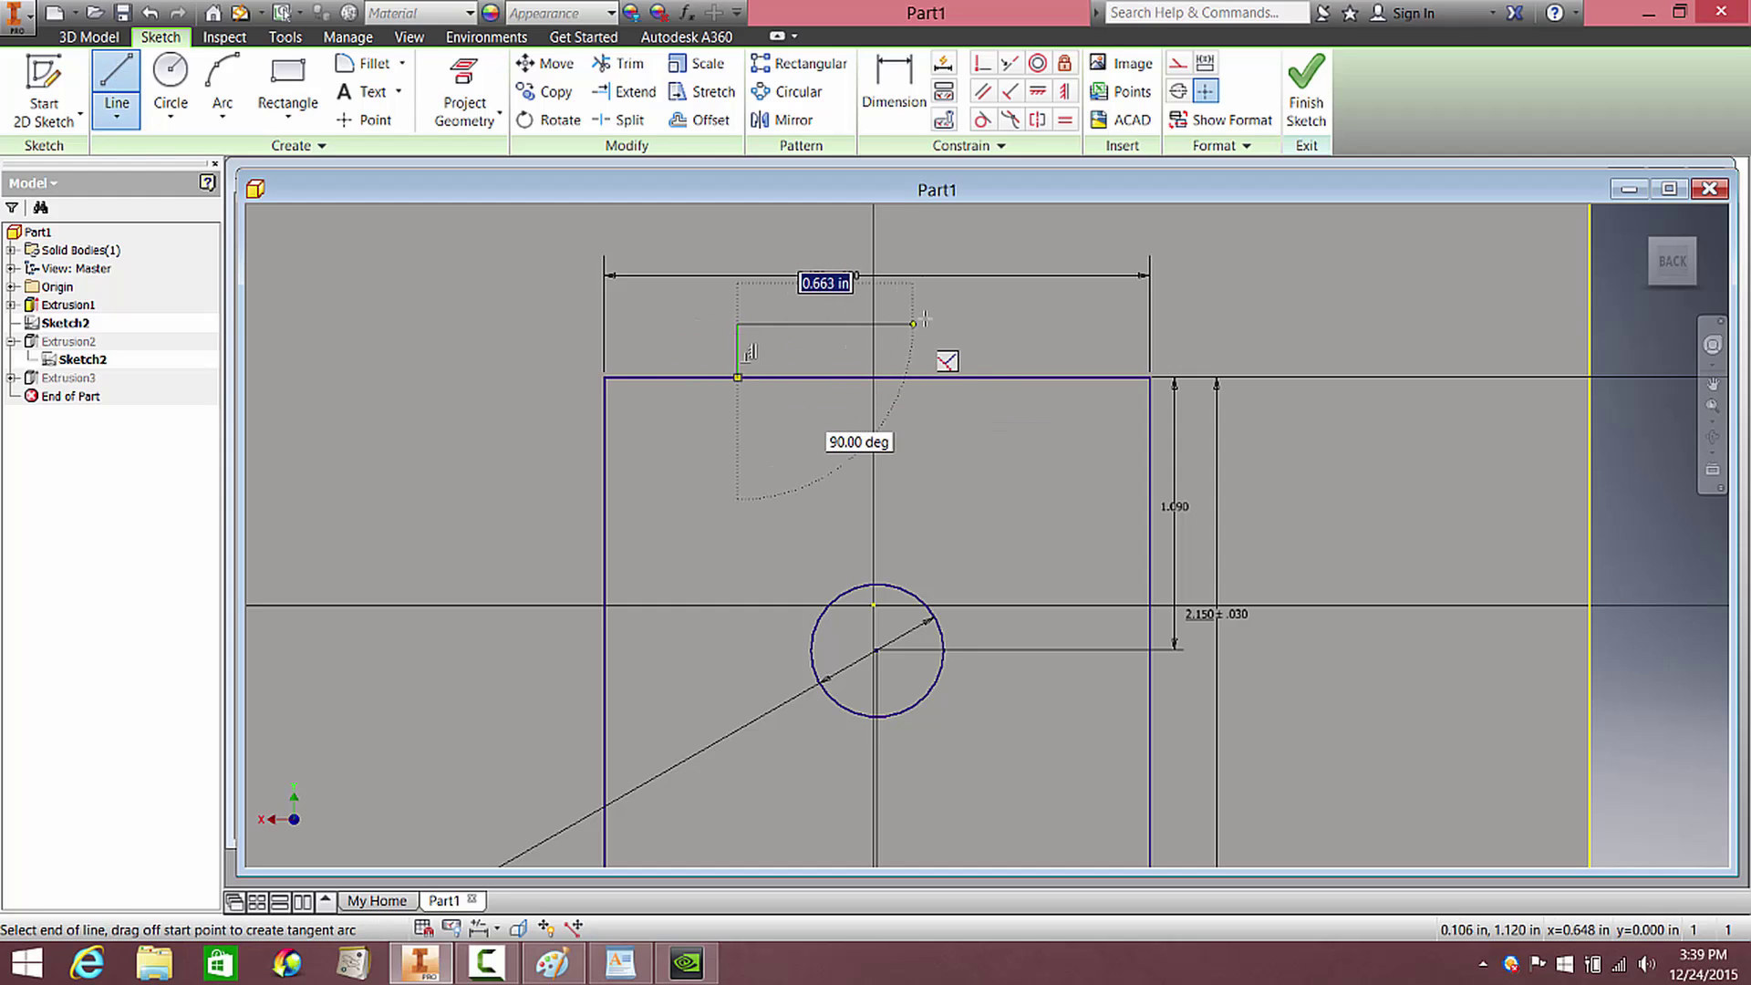
{"action": "left_click", "coordinate": [1006, 324]}
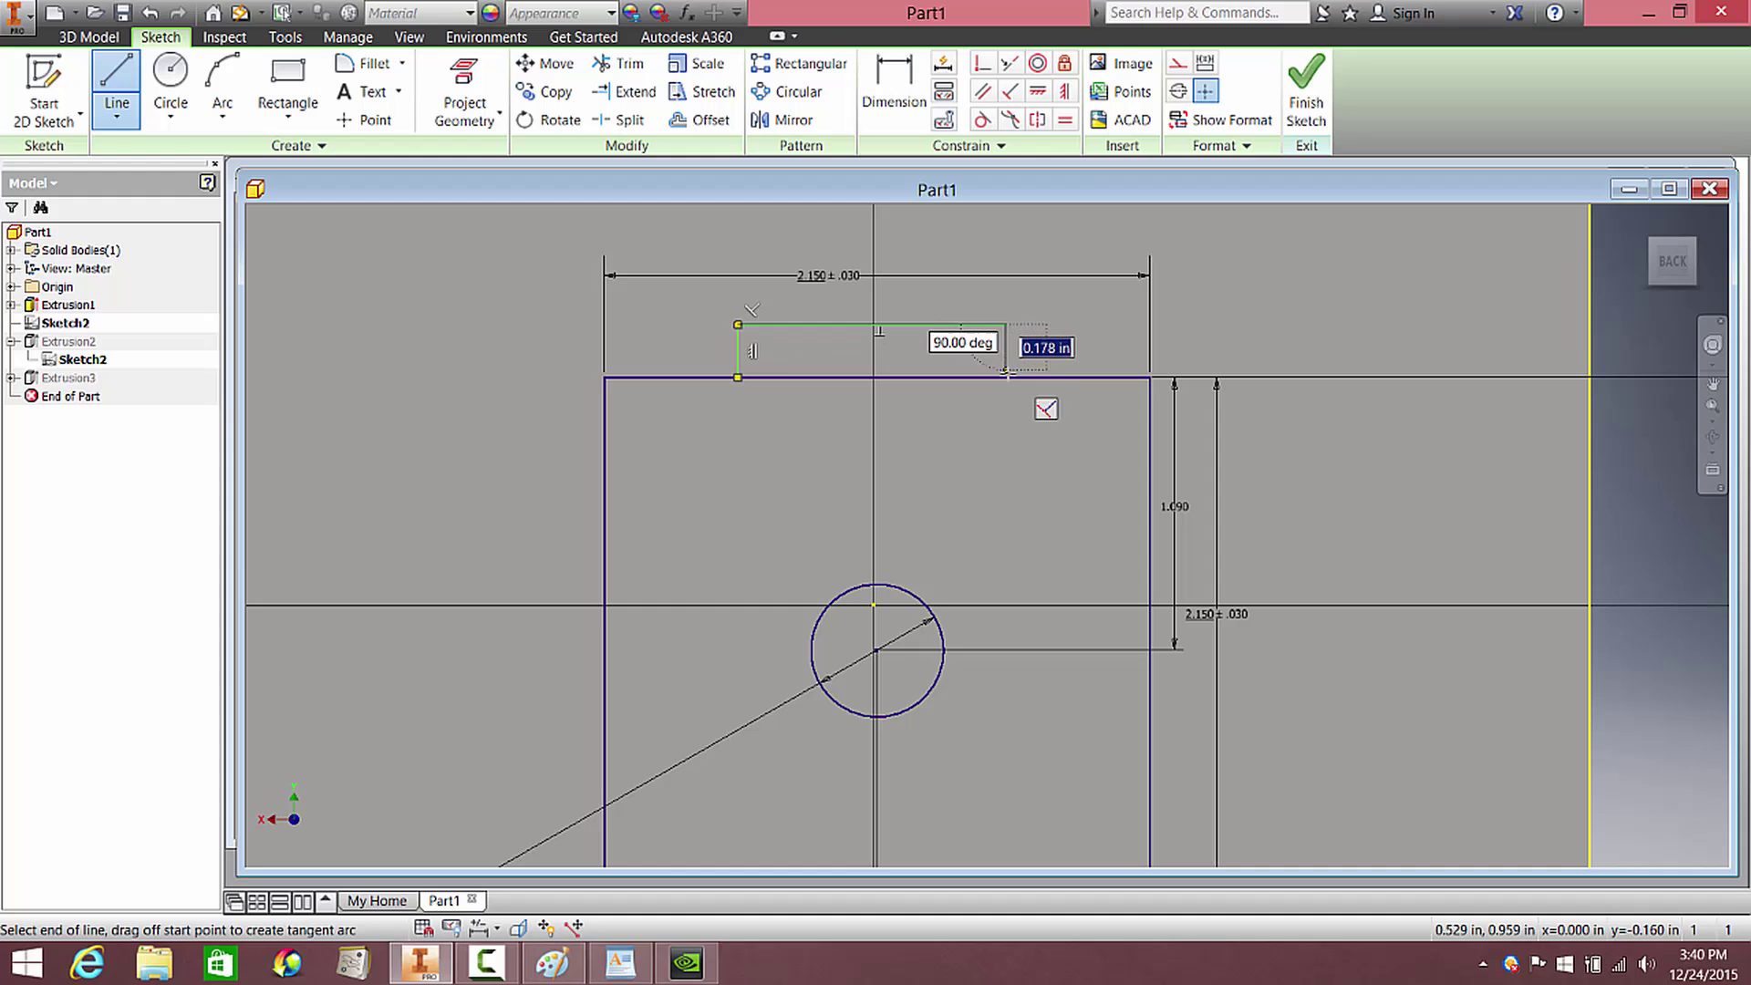
{"action": "left_click", "coordinate": [1006, 377]}
{"action": "key", "text": "Escape"}
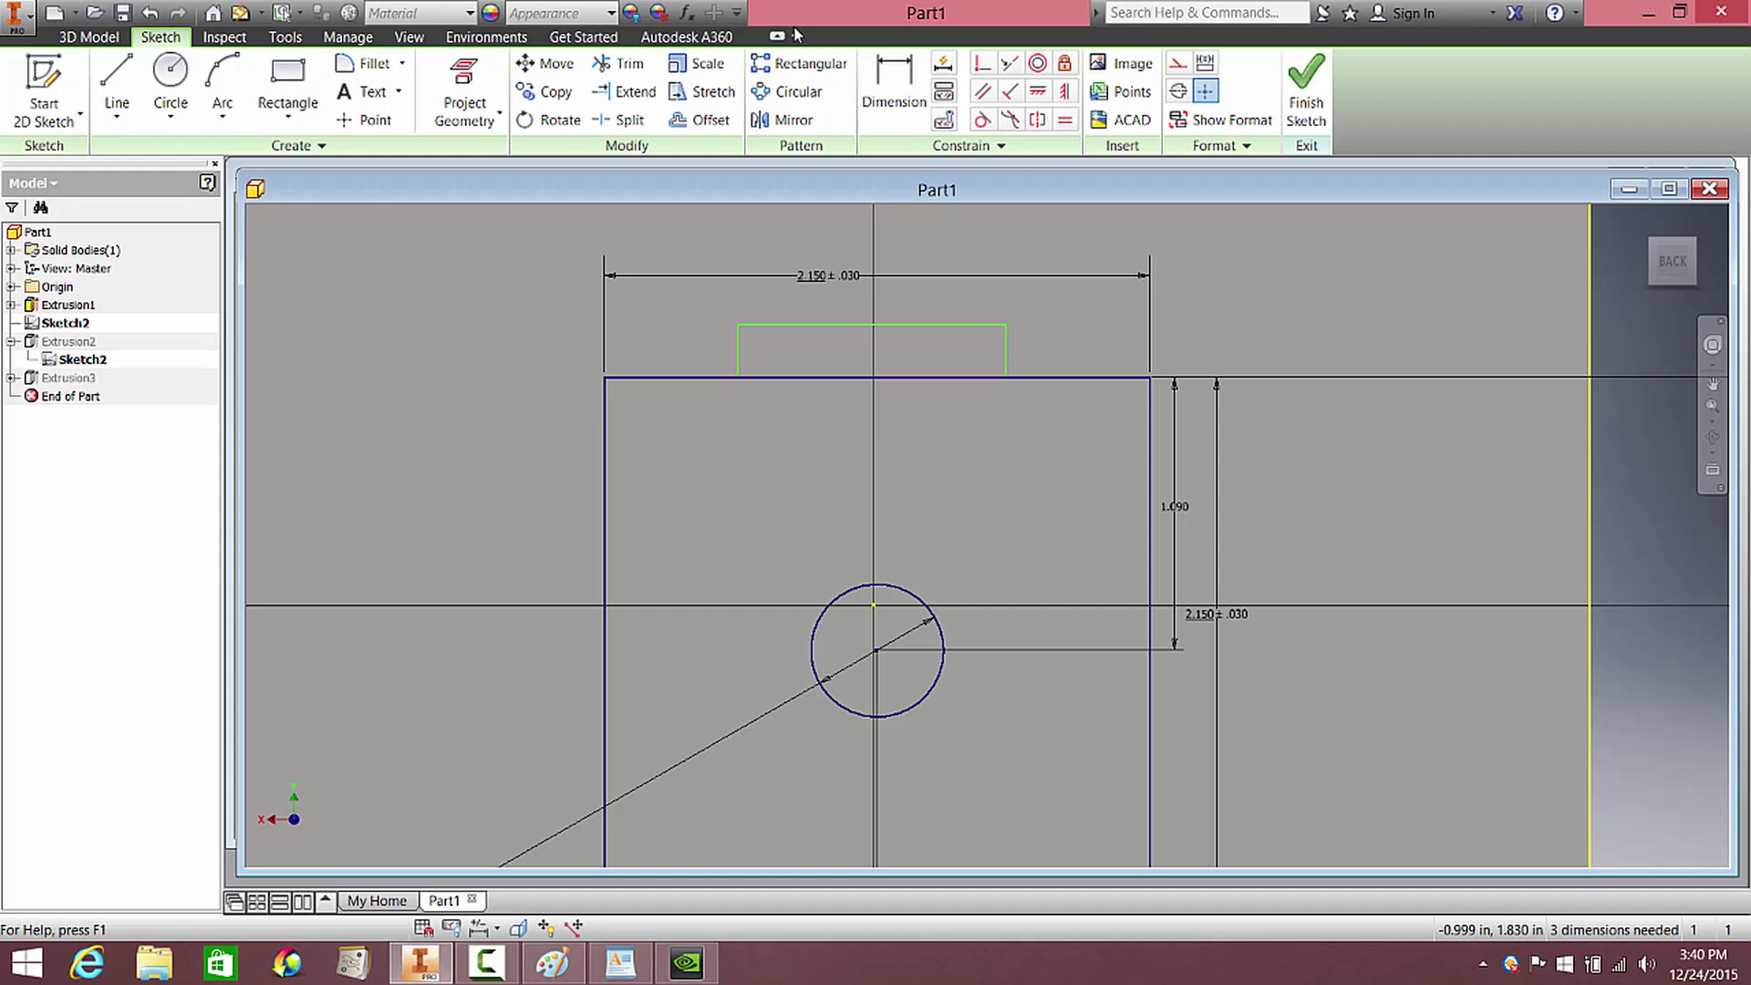
{"action": "left_click", "coordinate": [150, 15]}
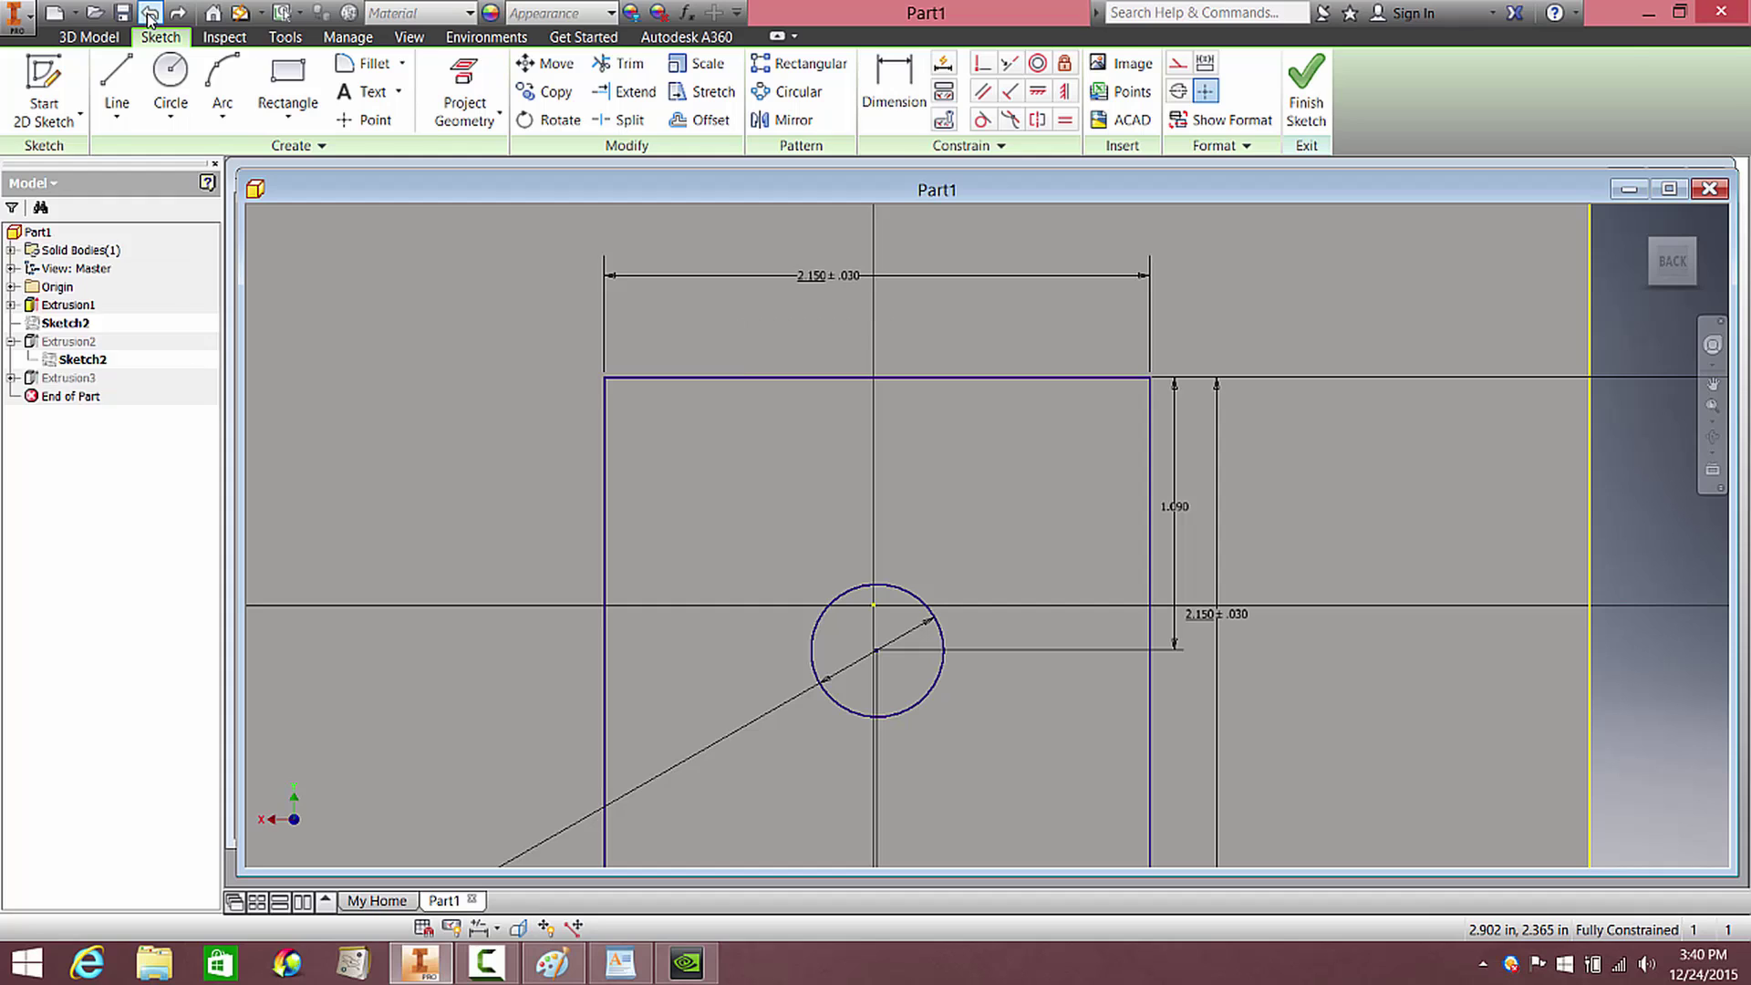
{"action": "left_click", "coordinate": [151, 15]}
{"action": "mouse_move", "coordinate": [723, 489]}
{"action": "middle_mouse_down", "text": "shift"}
{"action": "mouse_move", "coordinate": [821, 398]}
{"action": "mouse_move", "coordinate": [742, 555]}
{"action": "mouse_move", "coordinate": [735, 491]}
{"action": "mouse_move", "coordinate": [809, 556]}
{"action": "mouse_move", "coordinate": [793, 598]}
{"action": "mouse_move", "coordinate": [852, 578]}
{"action": "mouse_move", "coordinate": [766, 563]}
{"action": "mouse_move", "coordinate": [781, 535]}
{"action": "mouse_move", "coordinate": [949, 462]}
{"action": "mouse_move", "coordinate": [940, 517]}
{"action": "mouse_move", "coordinate": [813, 590]}
{"action": "mouse_move", "coordinate": [879, 698]}
{"action": "mouse_move", "coordinate": [883, 663]}
{"action": "middle_mouse_up", "text": "shift"}
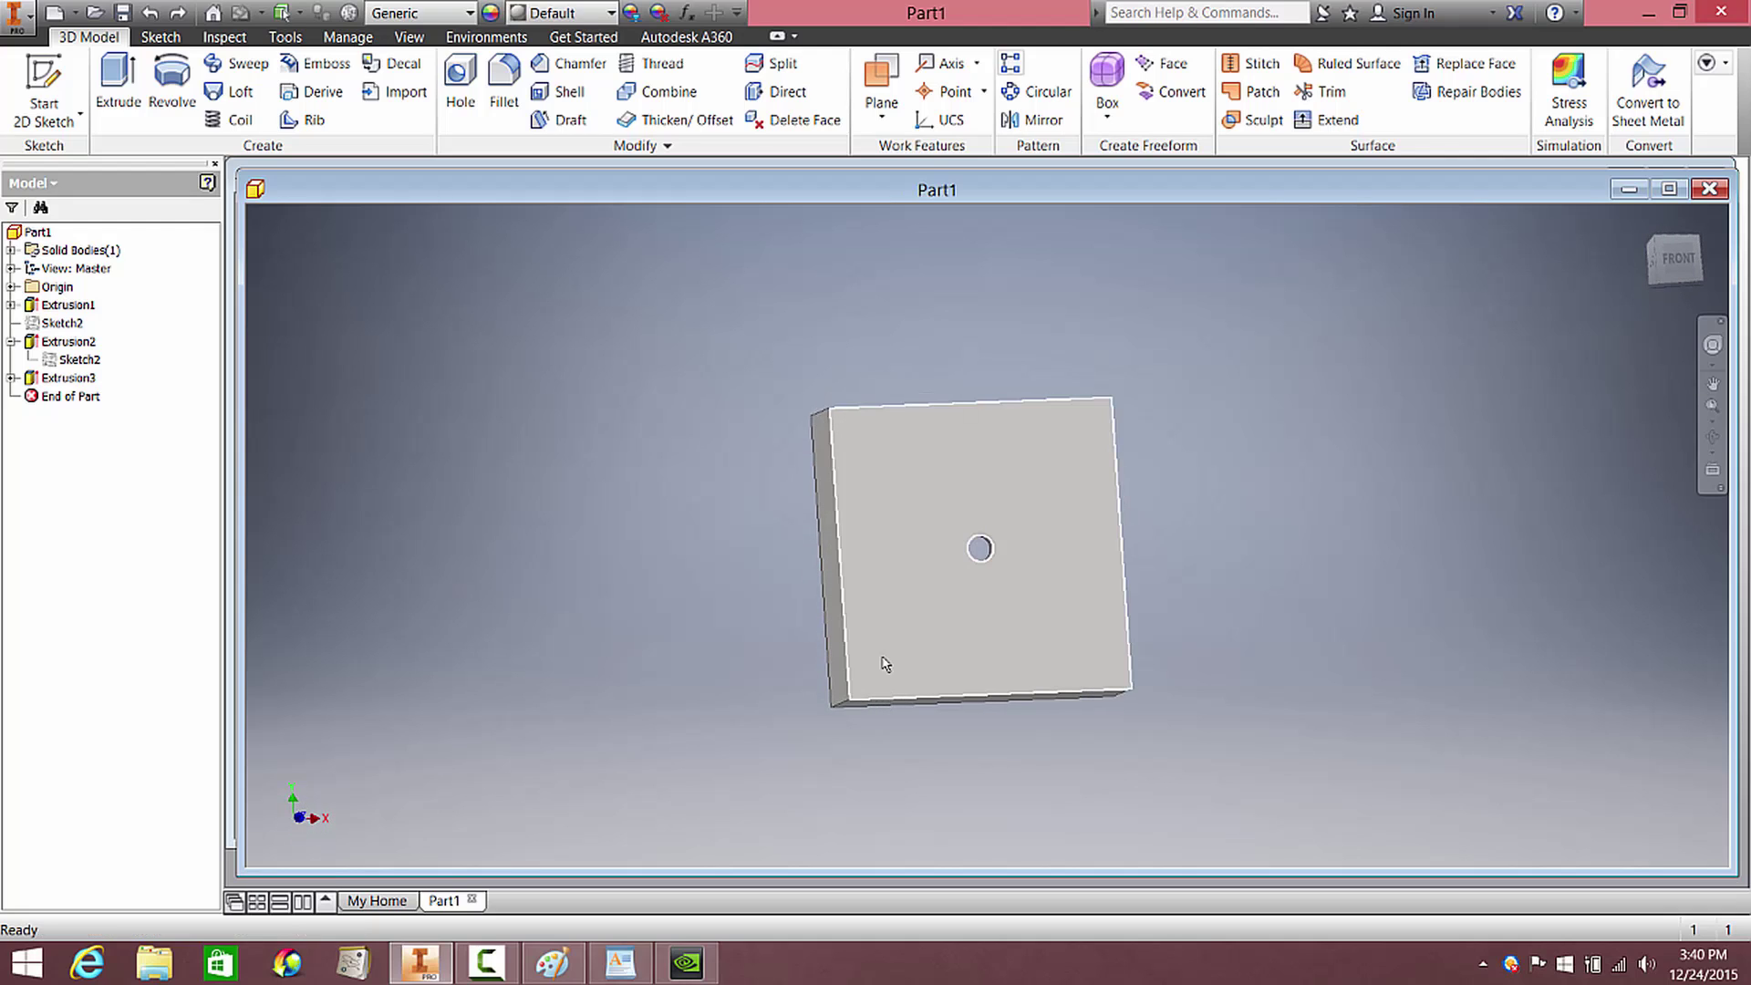
{"action": "mouse_move", "coordinate": [884, 663]}
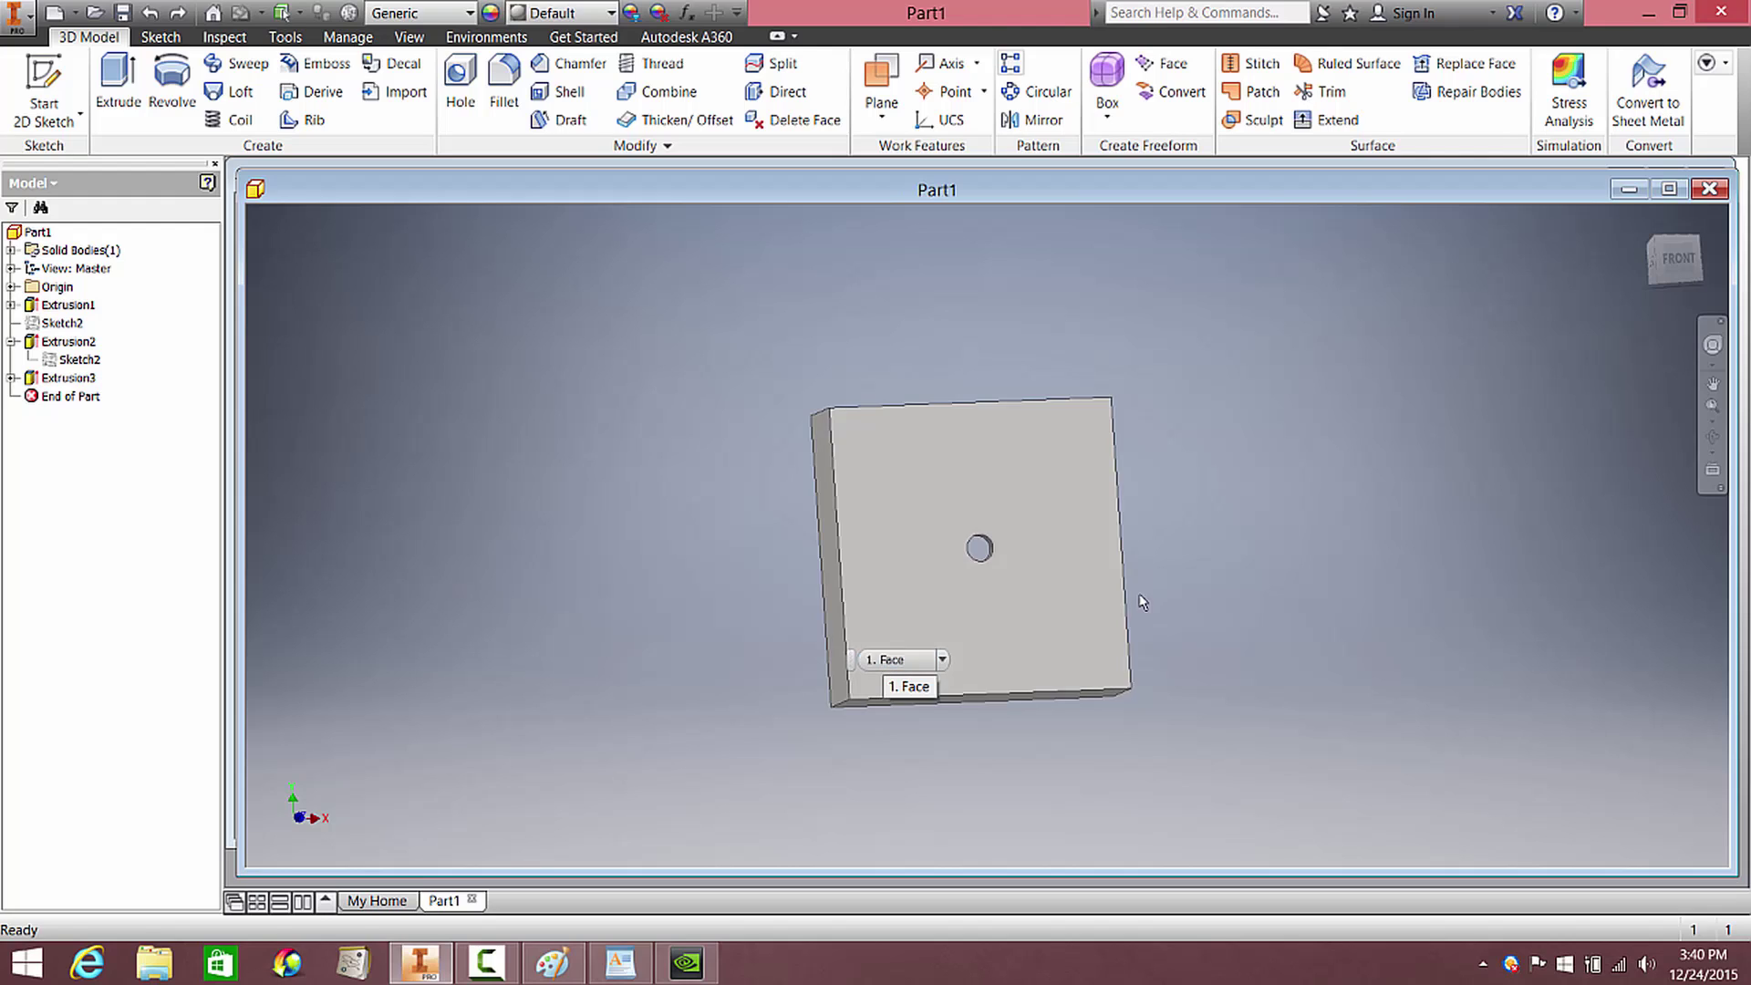
Zoom and orbit the plate to look at it from other sides
{"action": "scroll", "coordinate": [1122, 584], "scroll_direction": "up", "scroll_amount": 3}
{"action": "scroll", "coordinate": [1076, 568], "scroll_direction": "down", "scroll_amount": 6}
{"action": "middle_click_drag", "start_coordinate": [1170, 603], "coordinate": [967, 588], "text": "shift"}
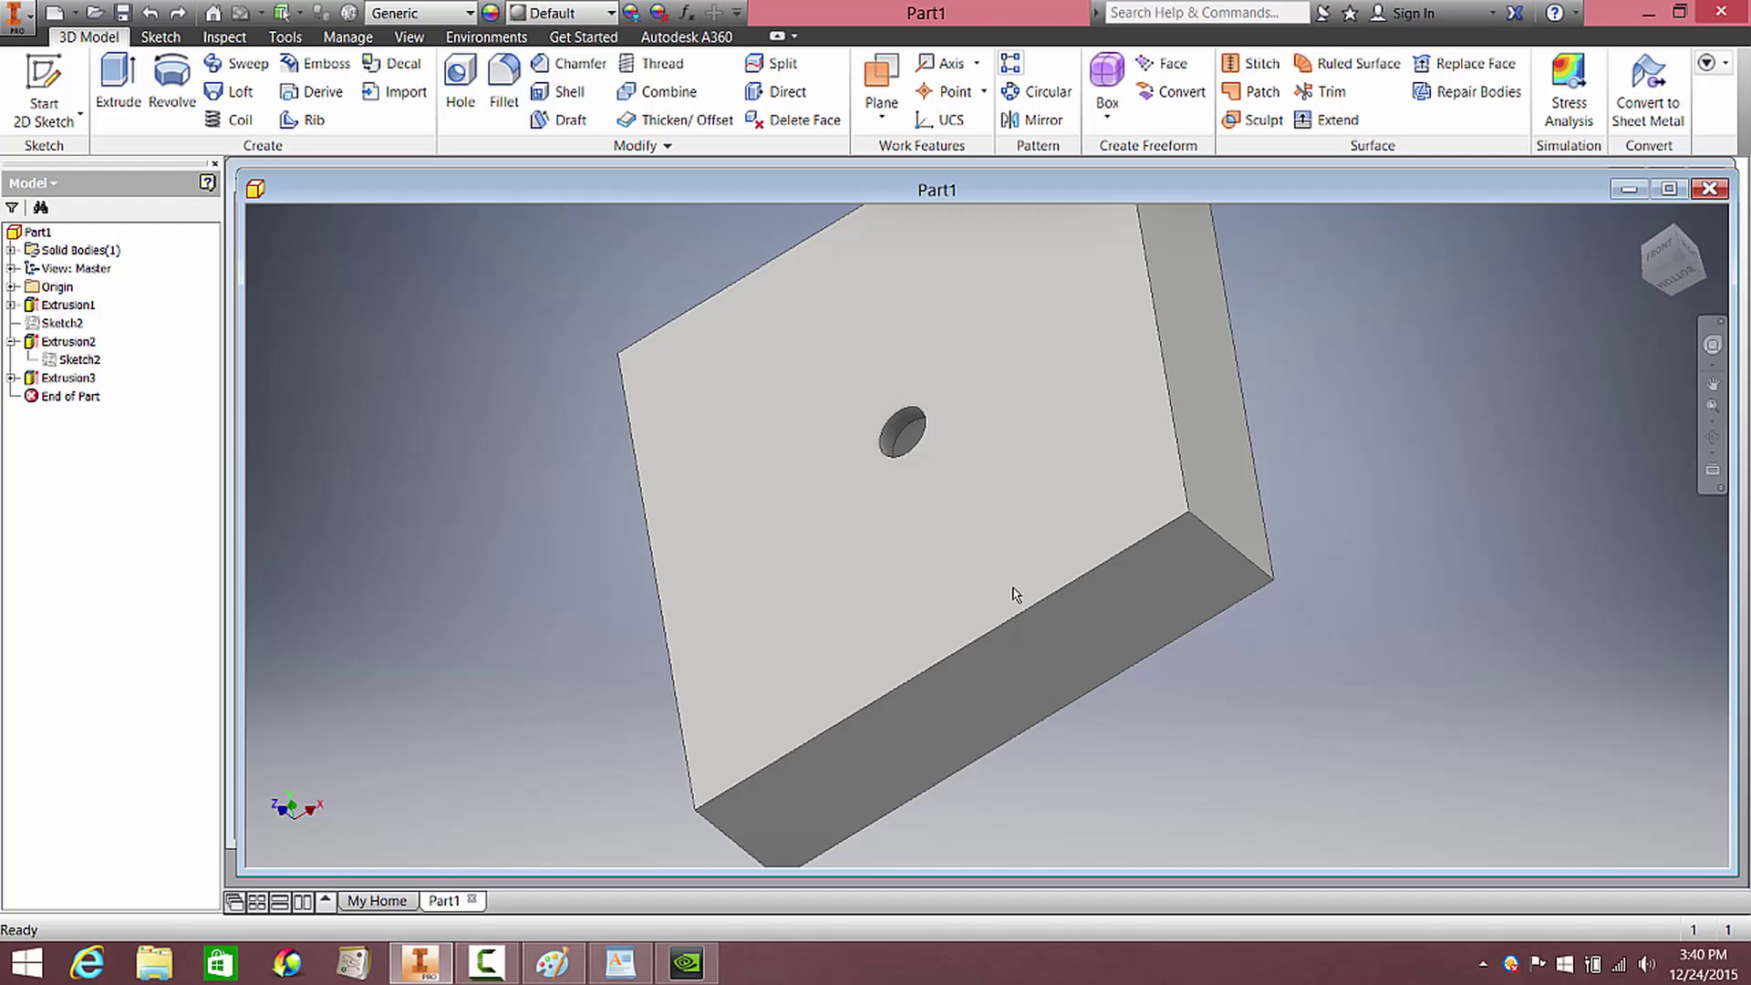
{"action": "mouse_move", "coordinate": [1016, 594]}
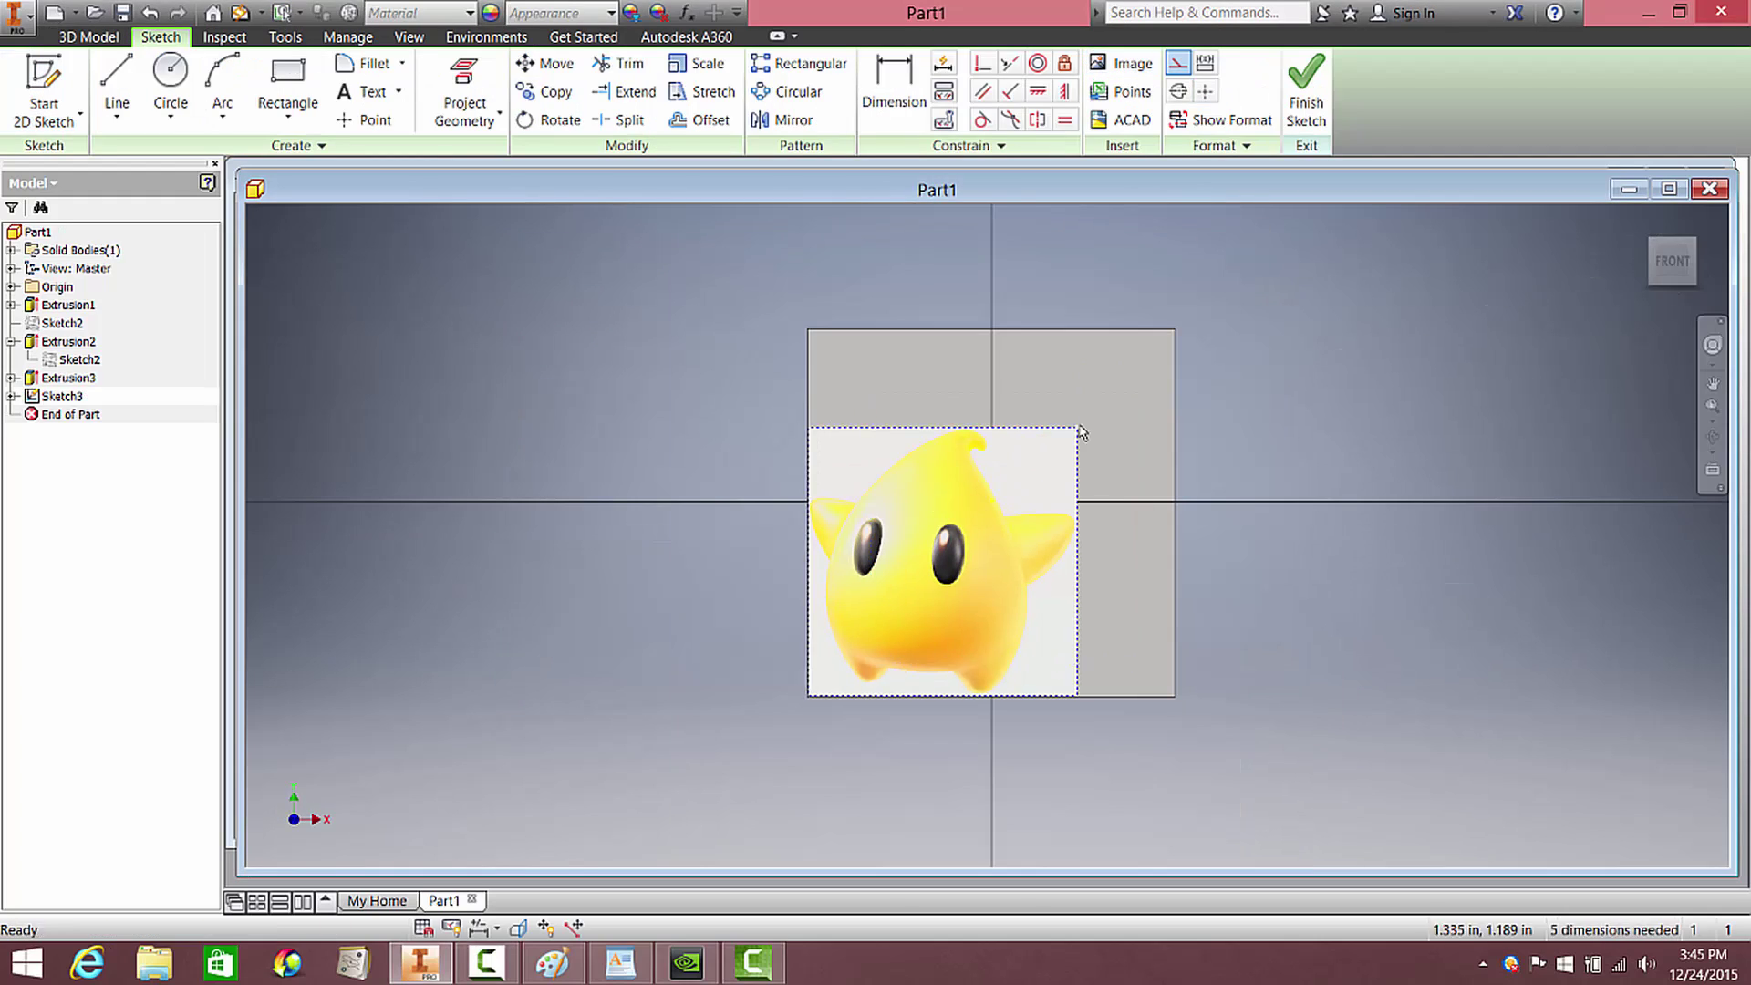
Position the star-creature picture on the plate and trace arcs along its curl and body edge
{"action": "mouse_move", "coordinate": [1142, 527]}
{"action": "left_mouse_down"}
{"action": "mouse_move", "coordinate": [1183, 475]}
{"action": "mouse_move", "coordinate": [1036, 402]}
{"action": "mouse_move", "coordinate": [908, 493]}
{"action": "mouse_move", "coordinate": [1051, 366]}
{"action": "mouse_move", "coordinate": [1165, 574]}
{"action": "left_mouse_up"}
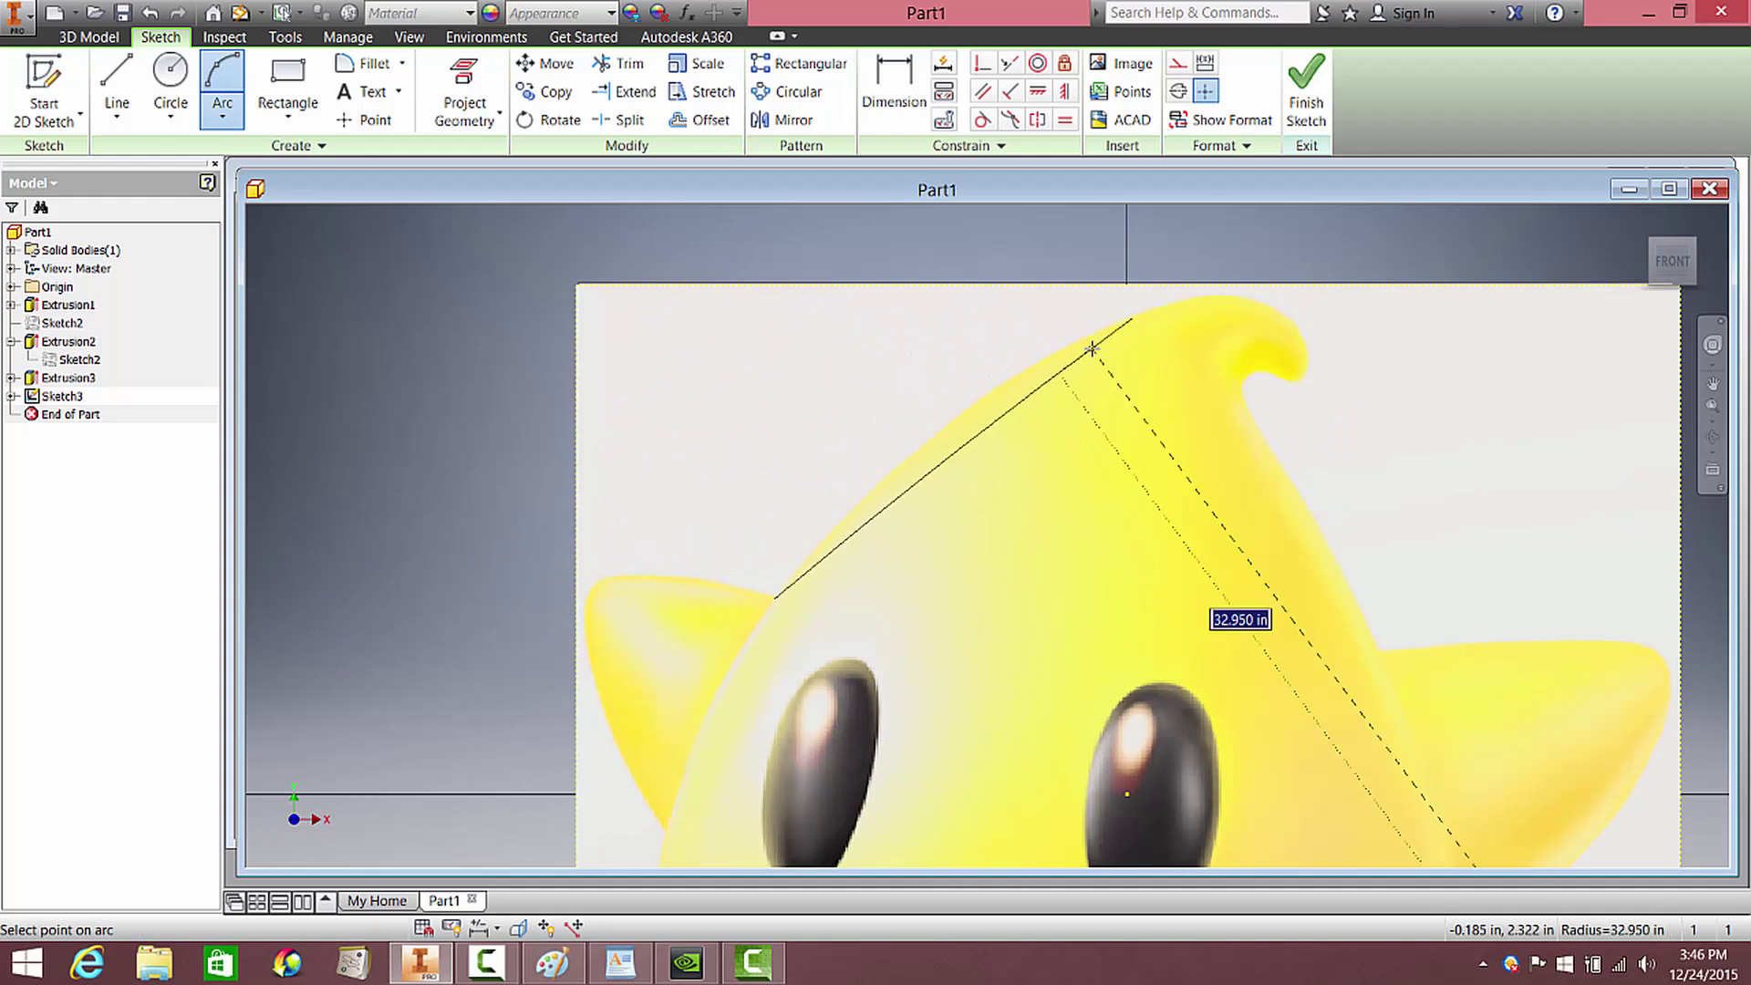
{"action": "left_click", "coordinate": [1092, 349]}
{"action": "scroll", "coordinate": [1186, 314], "scroll_direction": "up", "scroll_amount": 10}
{"action": "left_click", "coordinate": [1221, 314]}
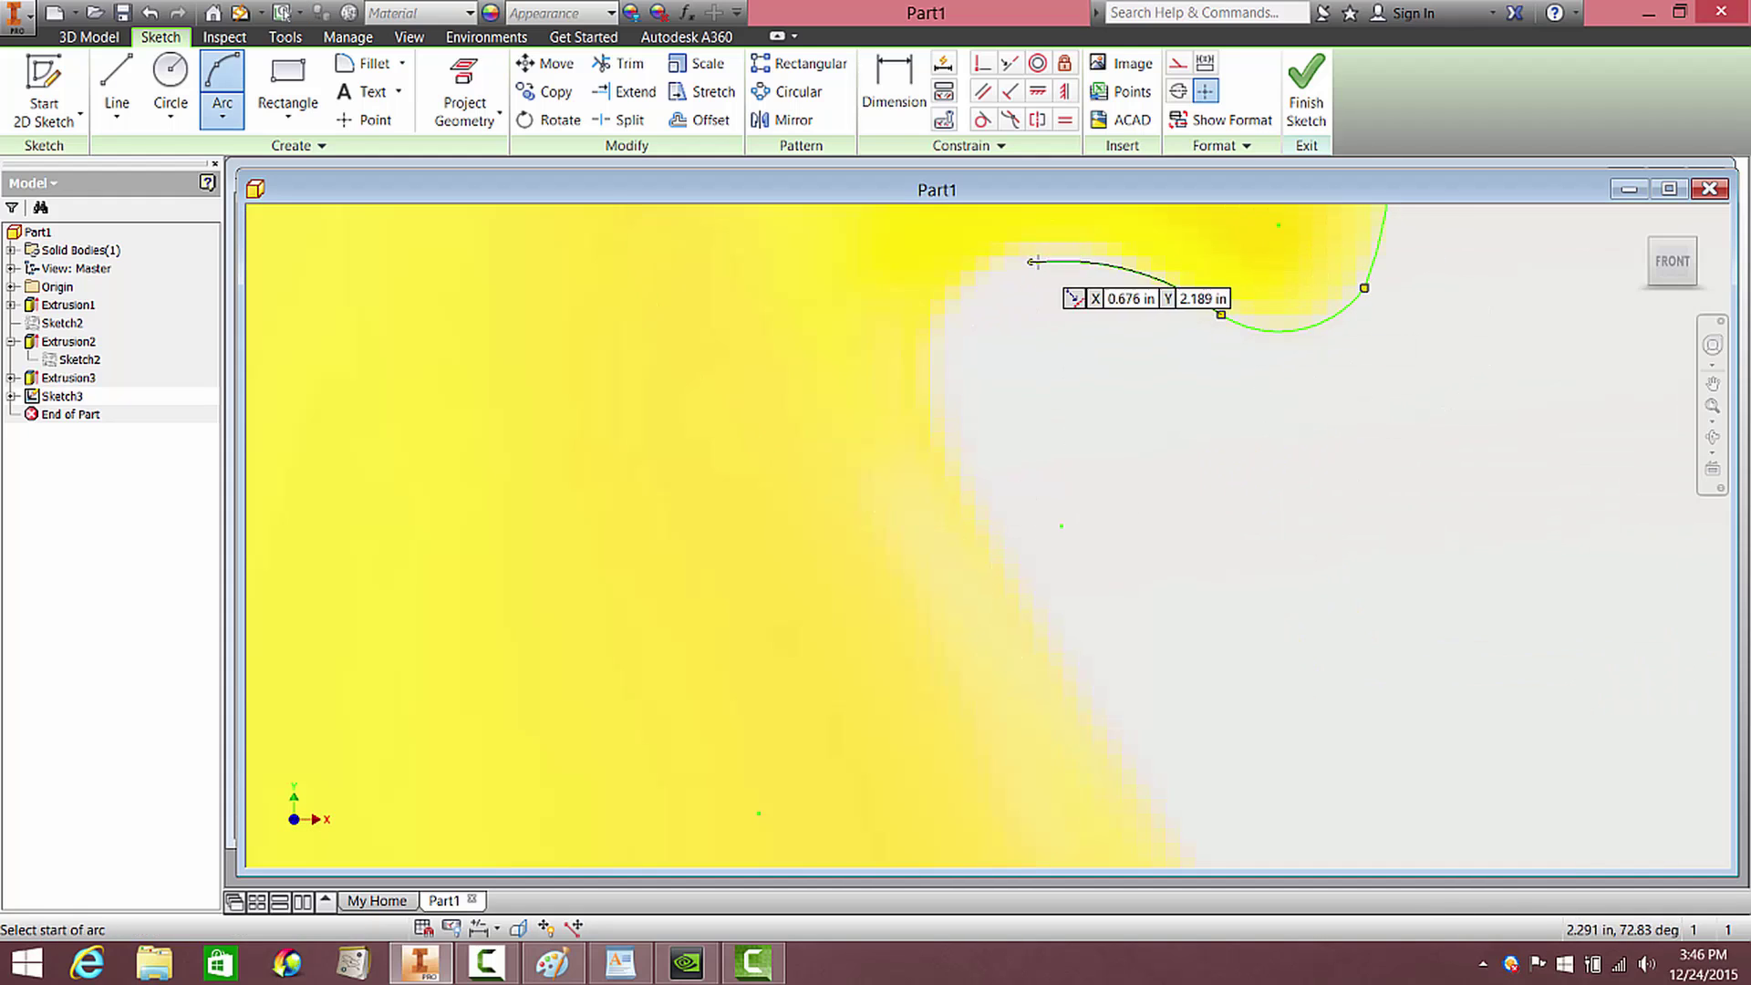
{"action": "left_click", "coordinate": [1030, 263]}
{"action": "scroll", "coordinate": [1076, 665], "scroll_direction": "up", "scroll_amount": 3}
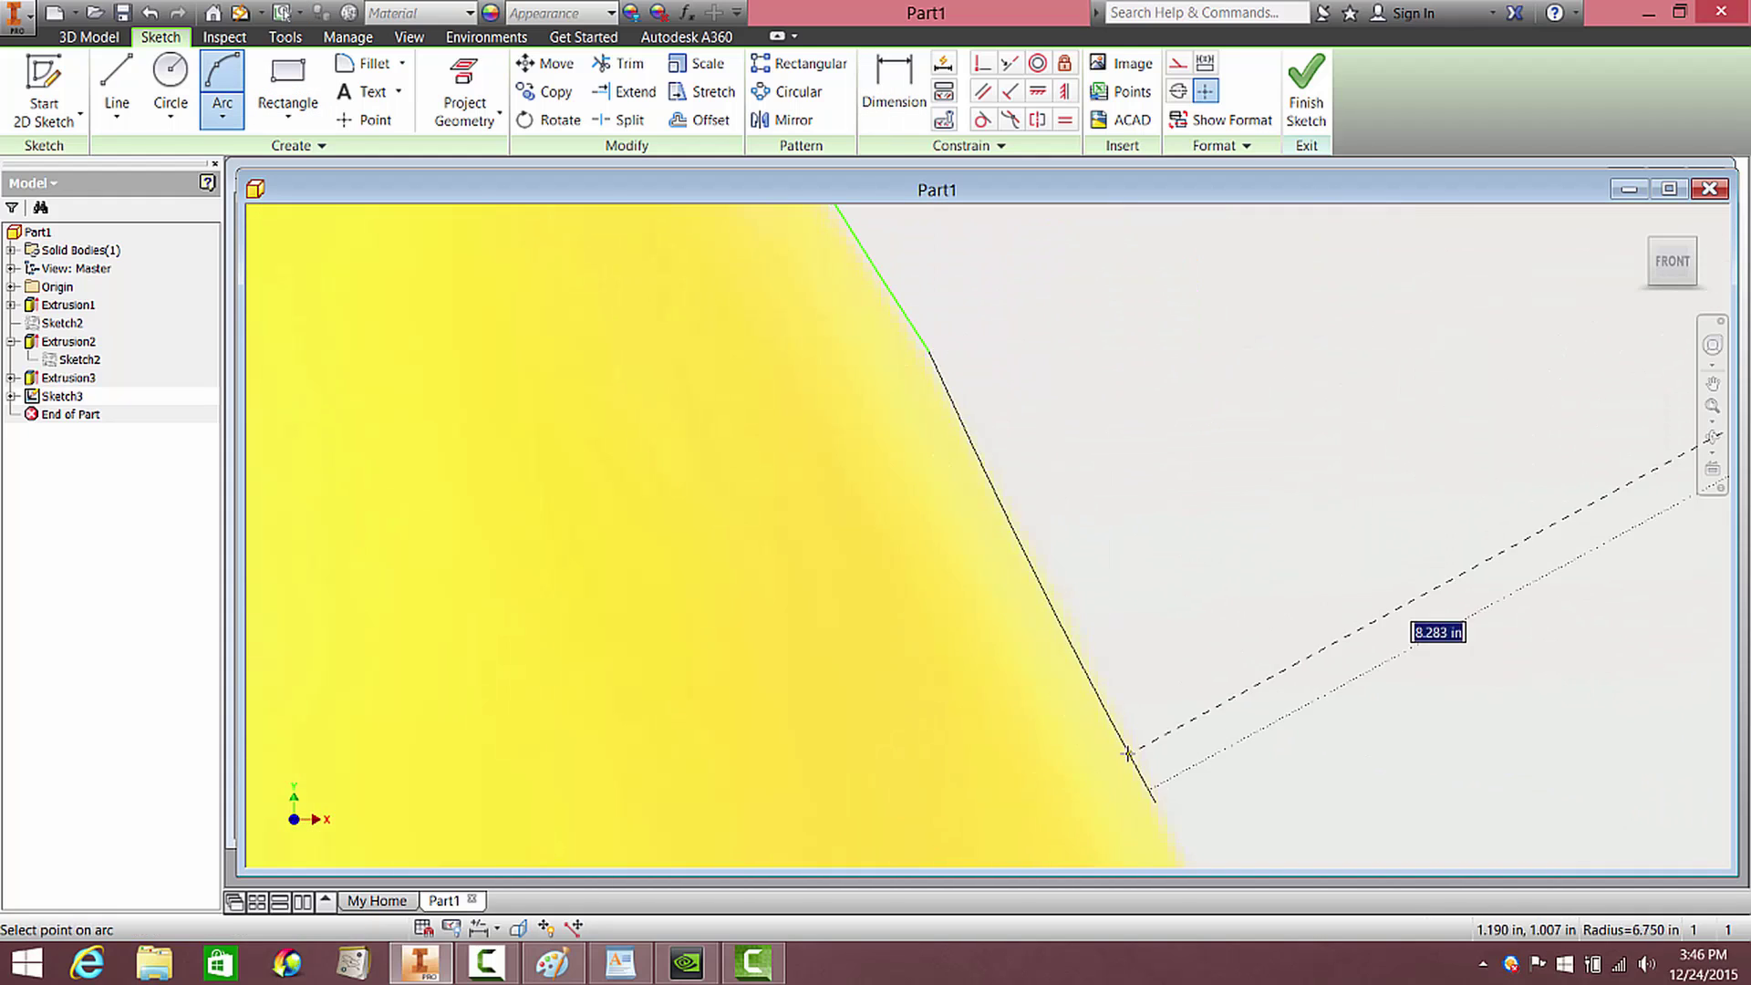
{"action": "left_click", "coordinate": [1065, 518]}
{"action": "scroll", "coordinate": [1163, 512], "scroll_direction": "down", "scroll_amount": 5}
Trace further arcs along the creature's top edge and remaining body outline
{"action": "left_click", "coordinate": [625, 508]}
{"action": "left_click", "coordinate": [1131, 514]}
{"action": "scroll", "coordinate": [1130, 371], "scroll_direction": "up", "scroll_amount": 6}
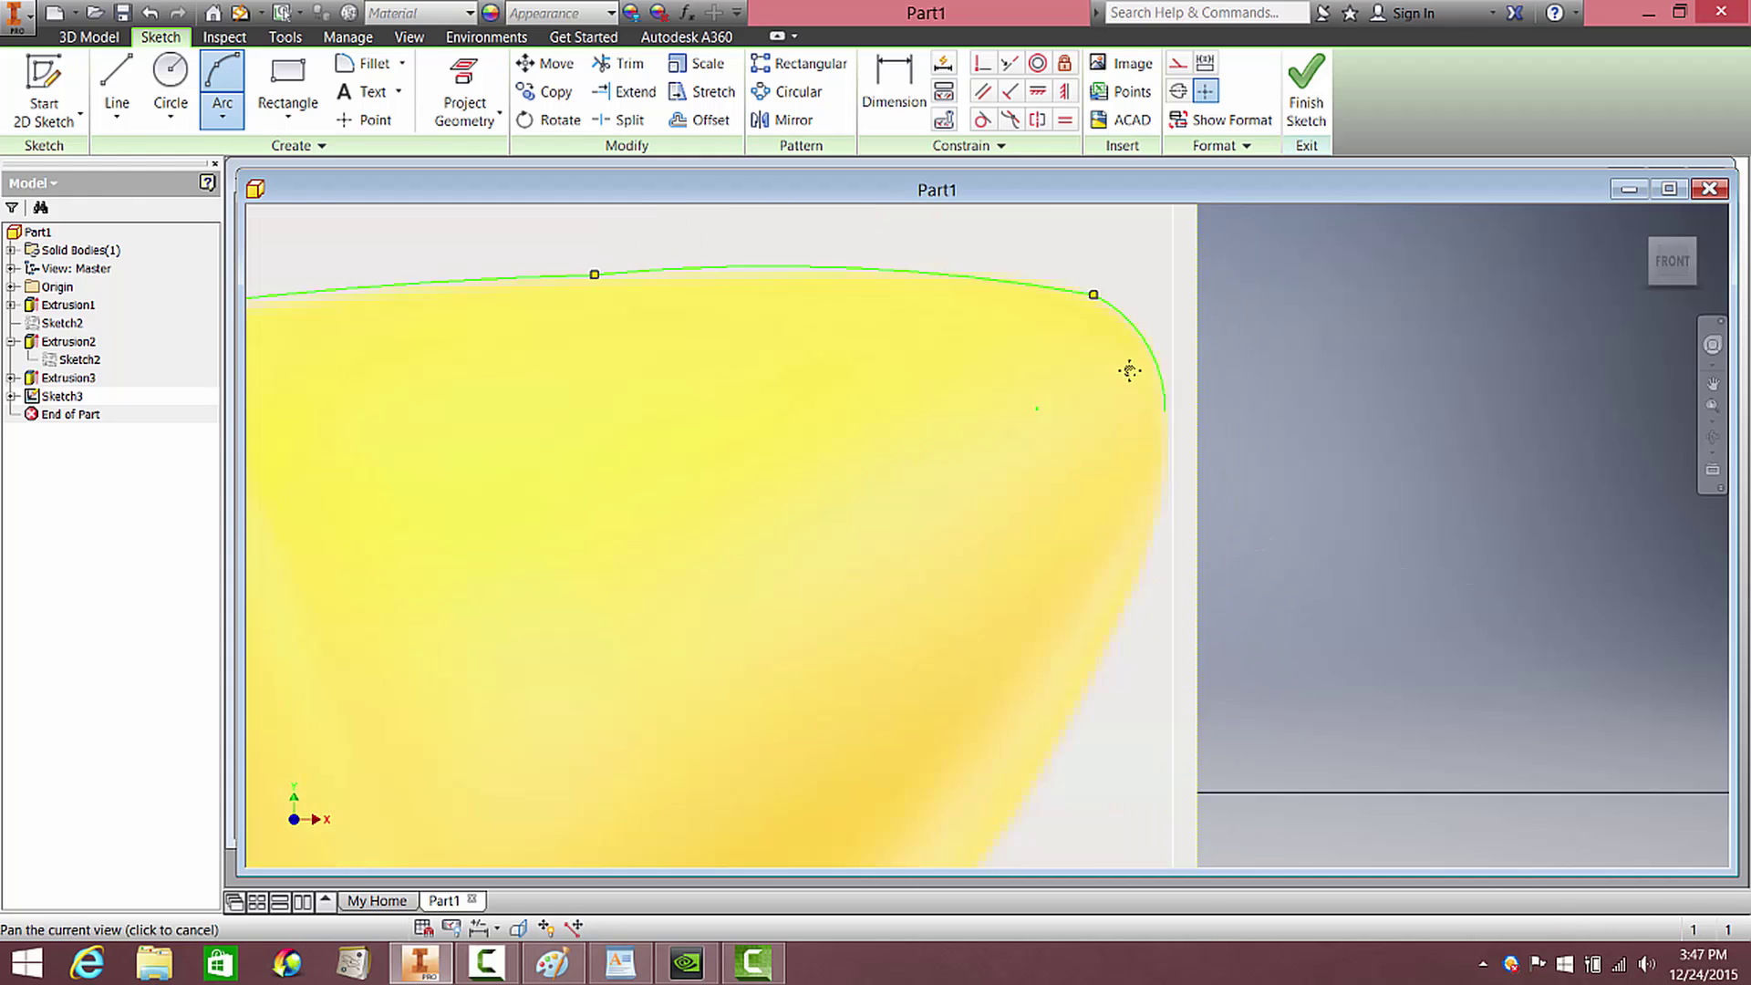
{"action": "left_click", "coordinate": [1189, 371]}
{"action": "scroll", "coordinate": [1167, 547], "scroll_direction": "down", "scroll_amount": 5}
{"action": "scroll", "coordinate": [1145, 457], "scroll_direction": "up", "scroll_amount": 3}
{"action": "left_click", "coordinate": [1067, 422]}
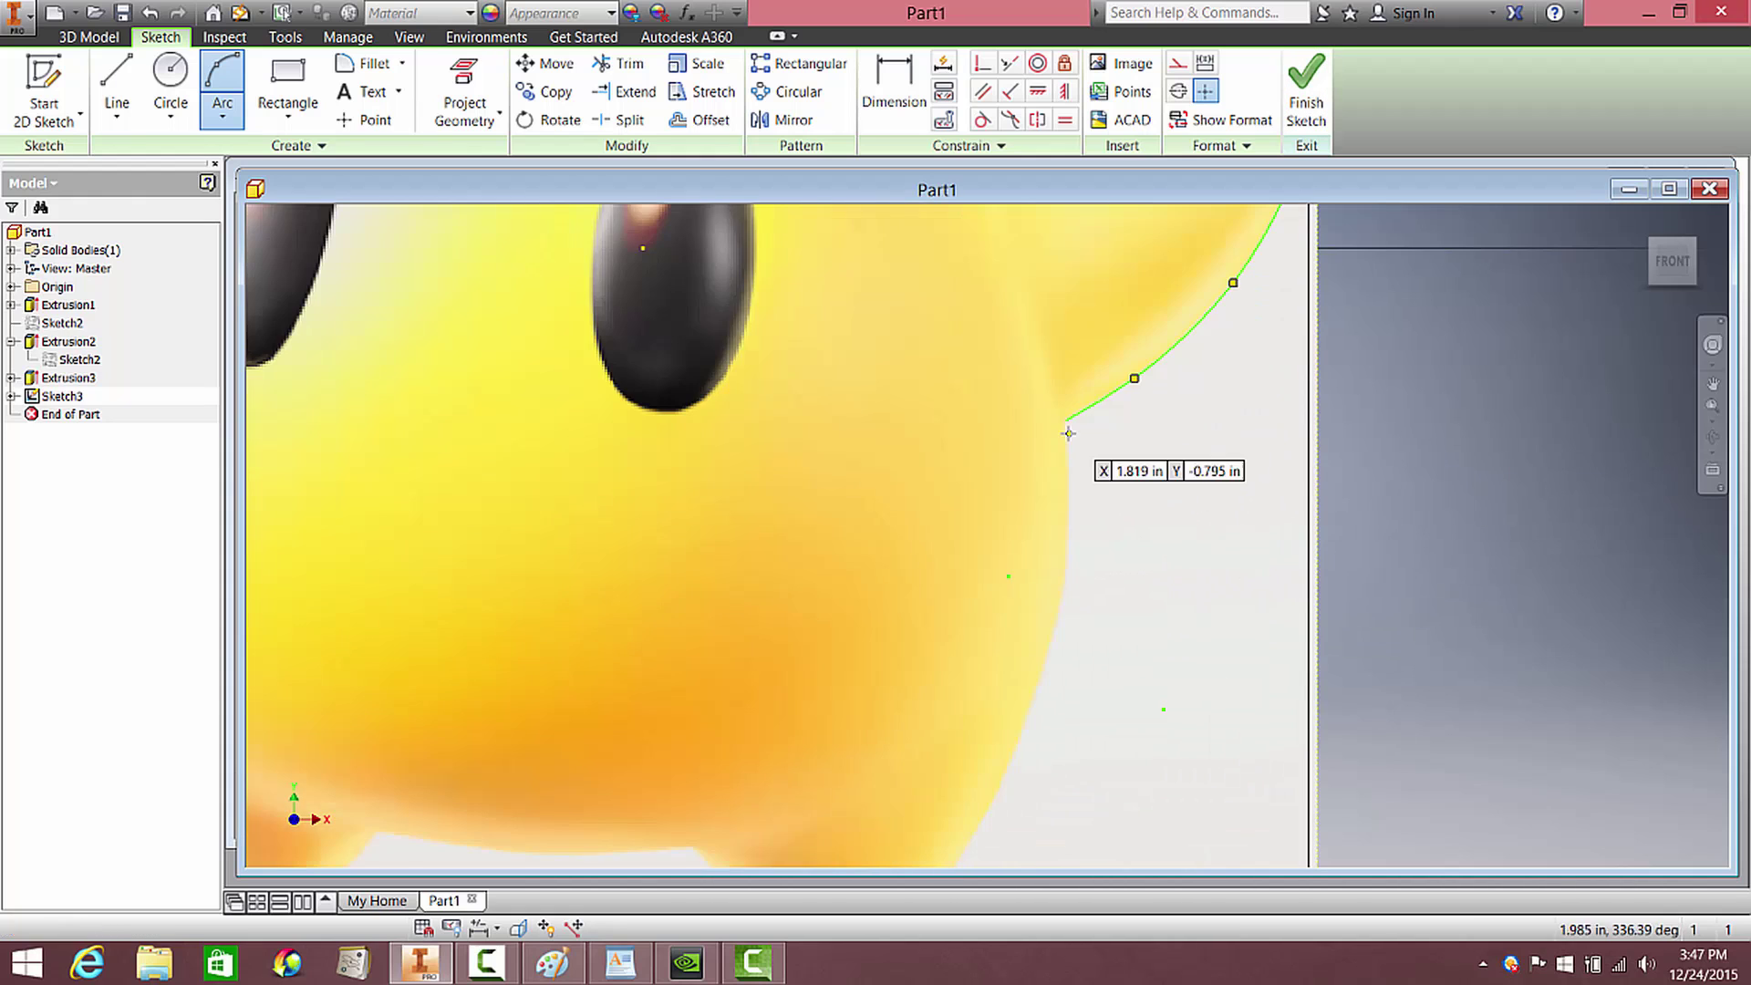
{"action": "scroll", "coordinate": [1067, 422], "scroll_direction": "up", "scroll_amount": 3}
{"action": "left_click", "coordinate": [915, 794]}
{"action": "scroll", "coordinate": [848, 803], "scroll_direction": "up", "scroll_amount": 3}
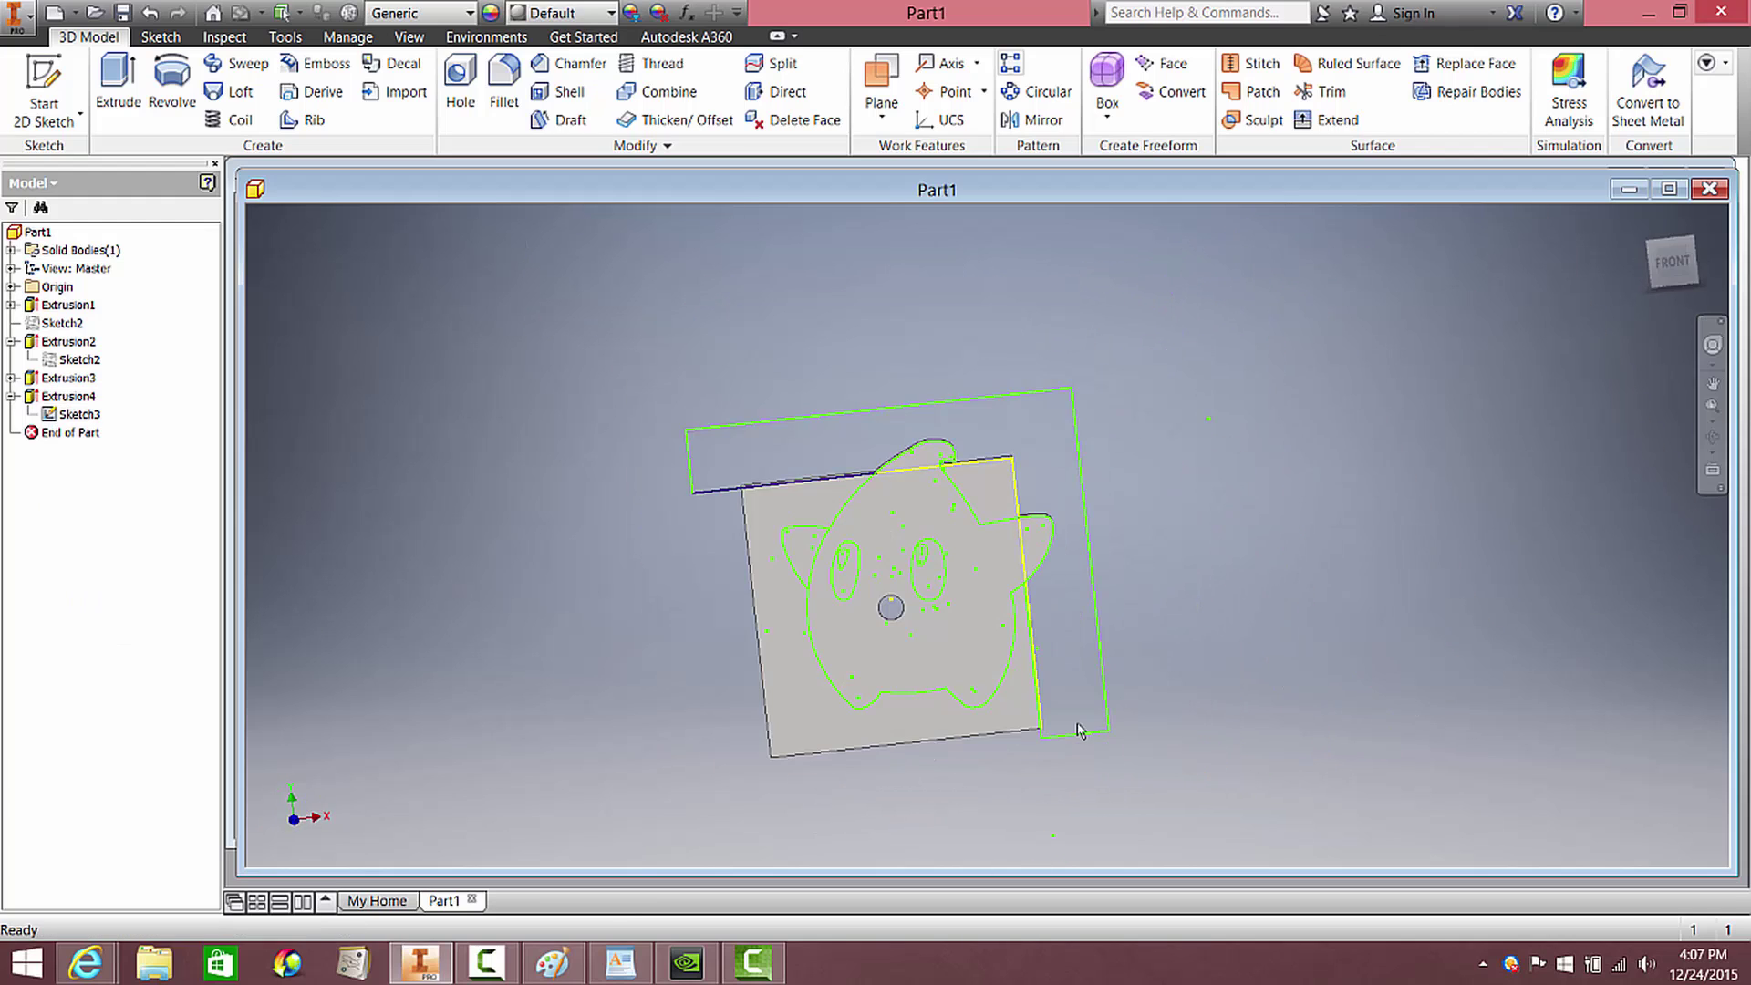
{"action": "mouse_move", "coordinate": [820, 593]}
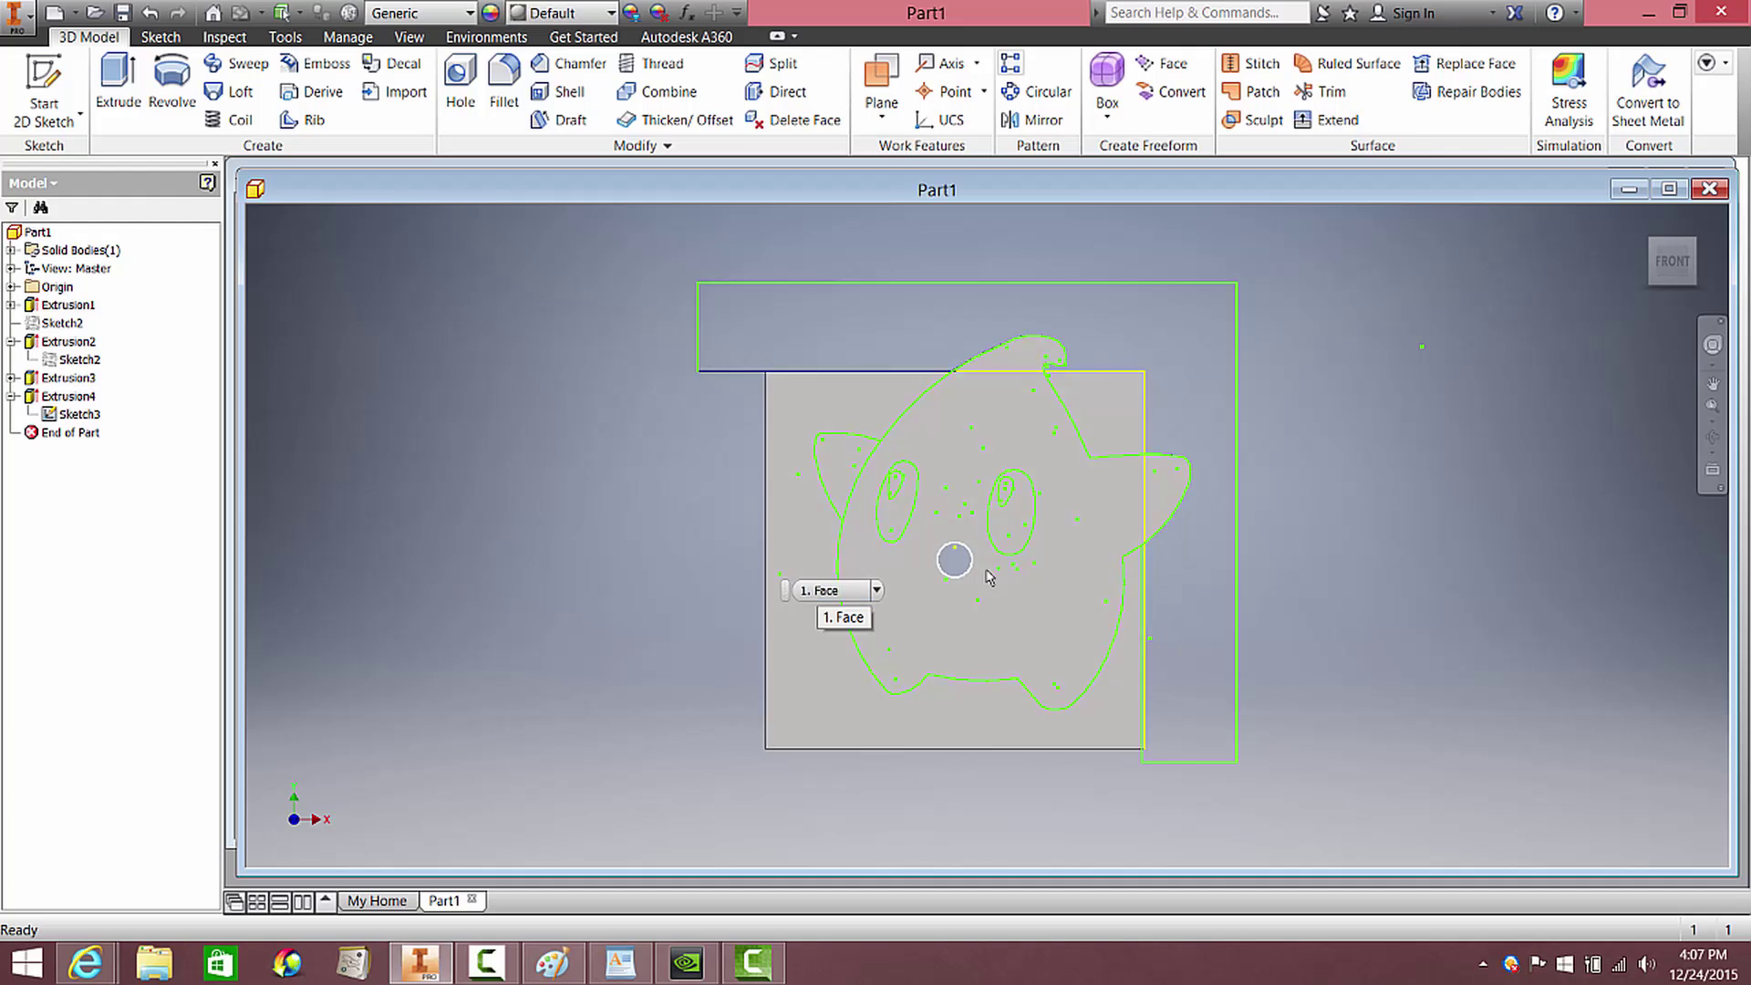
{"action": "left_click", "coordinate": [993, 488]}
{"action": "left_click", "coordinate": [1041, 343]}
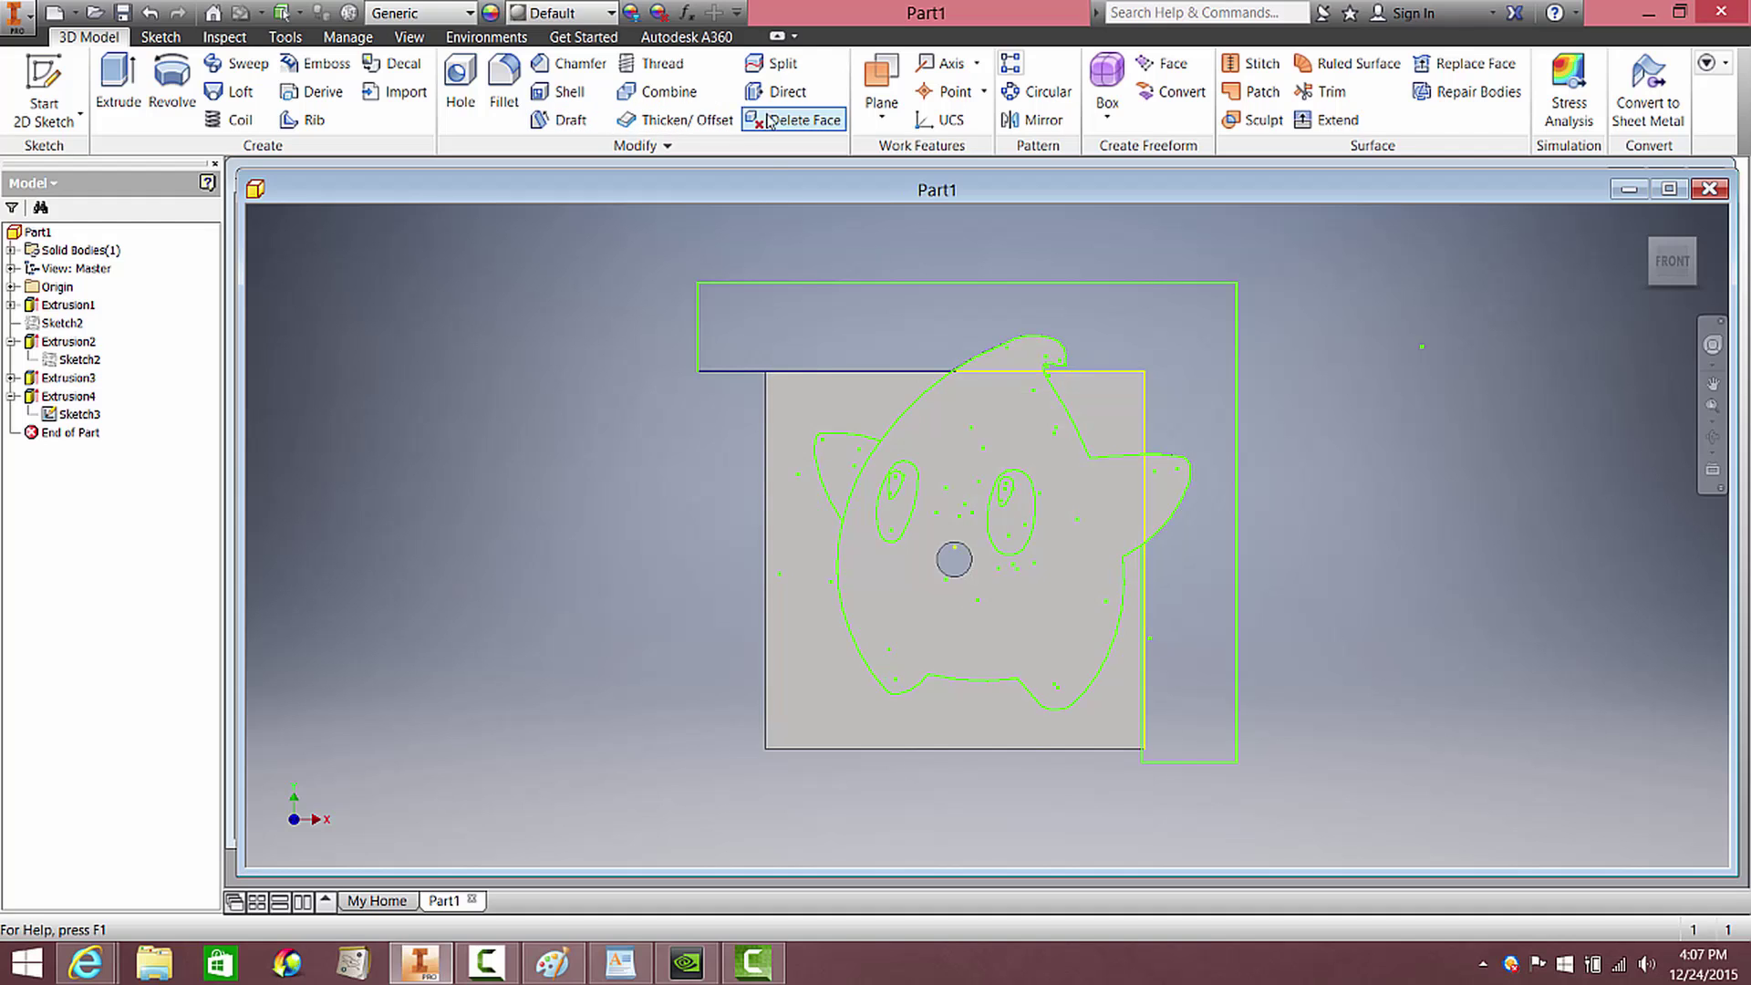
{"action": "scroll", "coordinate": [966, 380], "scroll_direction": "down", "scroll_amount": 4}
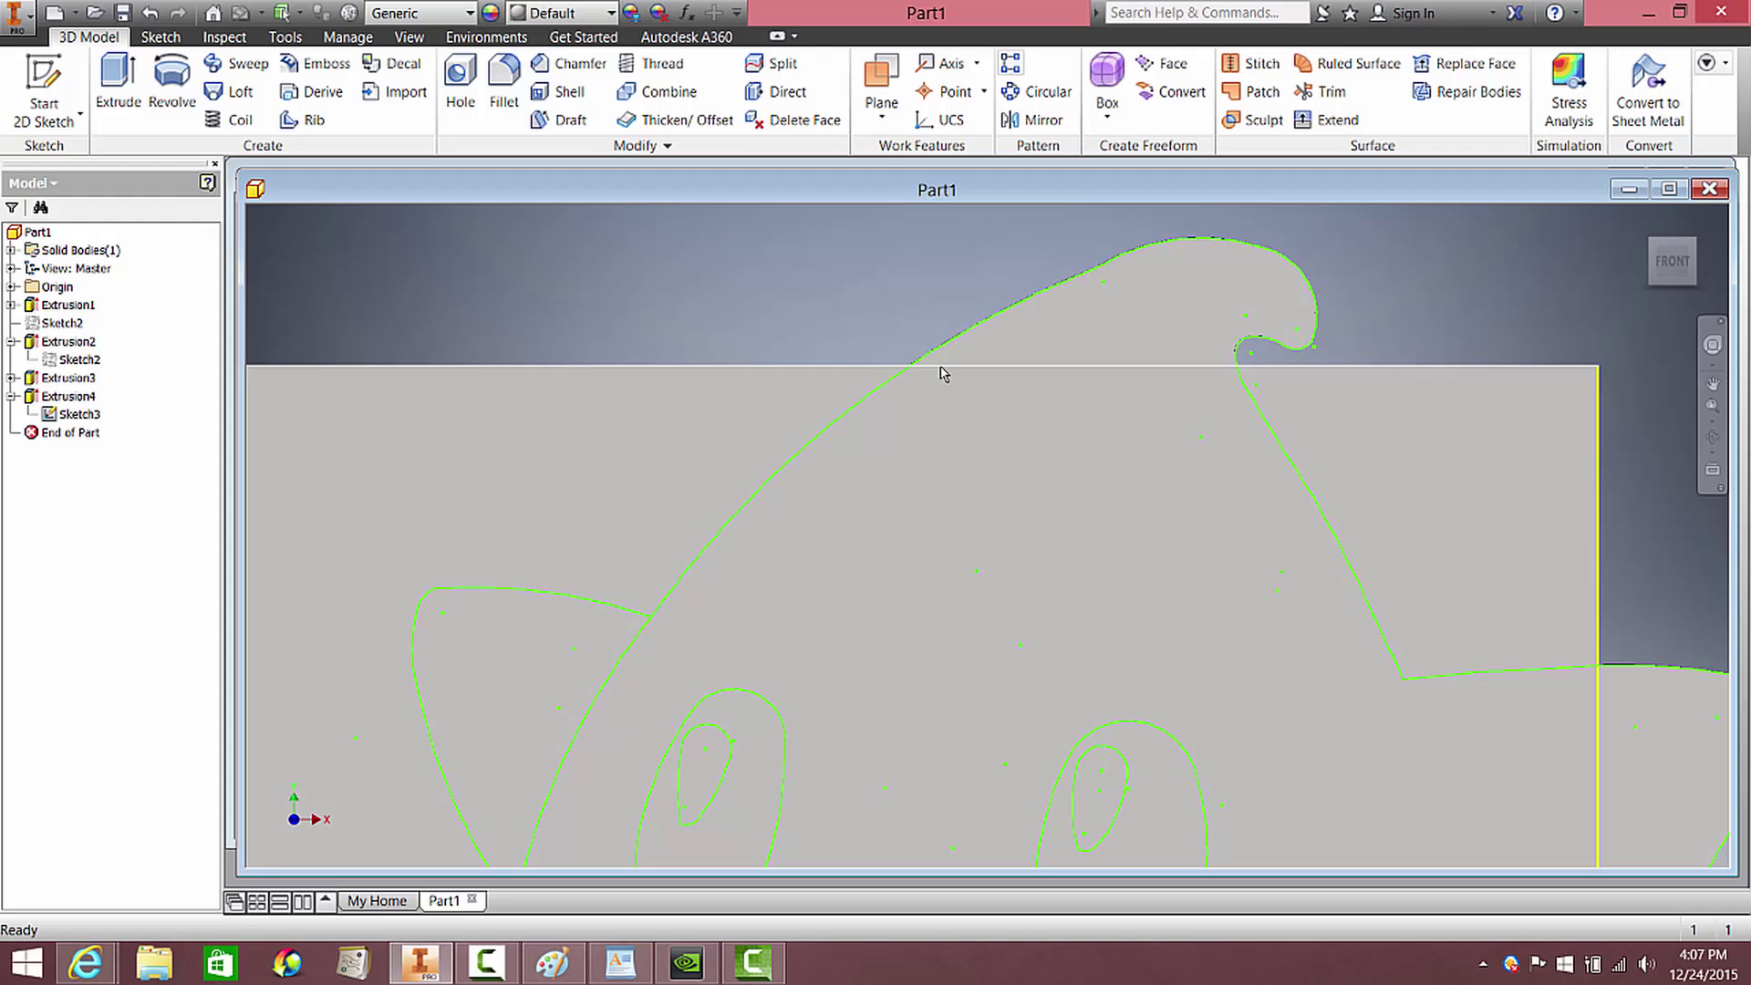
{"action": "scroll", "coordinate": [1101, 298], "scroll_direction": "up", "scroll_amount": 5}
{"action": "key", "text": "F6"}
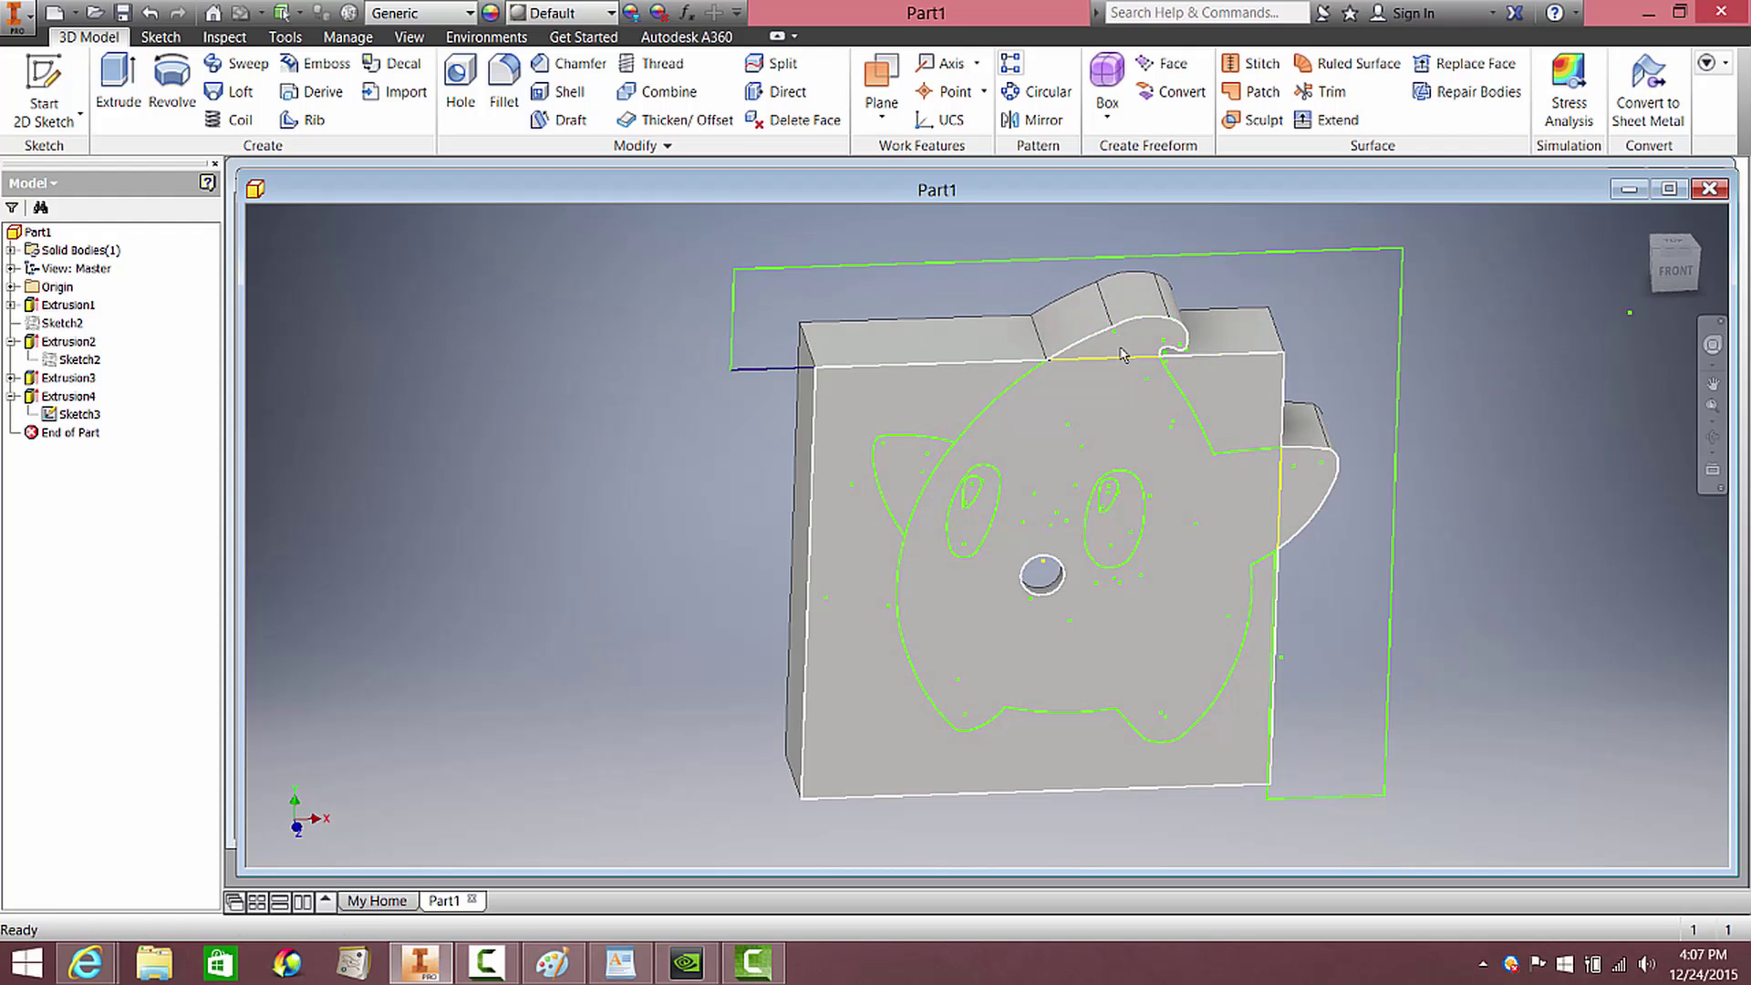
{"action": "mouse_move", "coordinate": [1177, 401]}
{"action": "middle_mouse_down", "text": "shift"}
{"action": "mouse_move", "coordinate": [1262, 477]}
{"action": "mouse_move", "coordinate": [1211, 509]}
{"action": "middle_mouse_up", "text": "shift"}
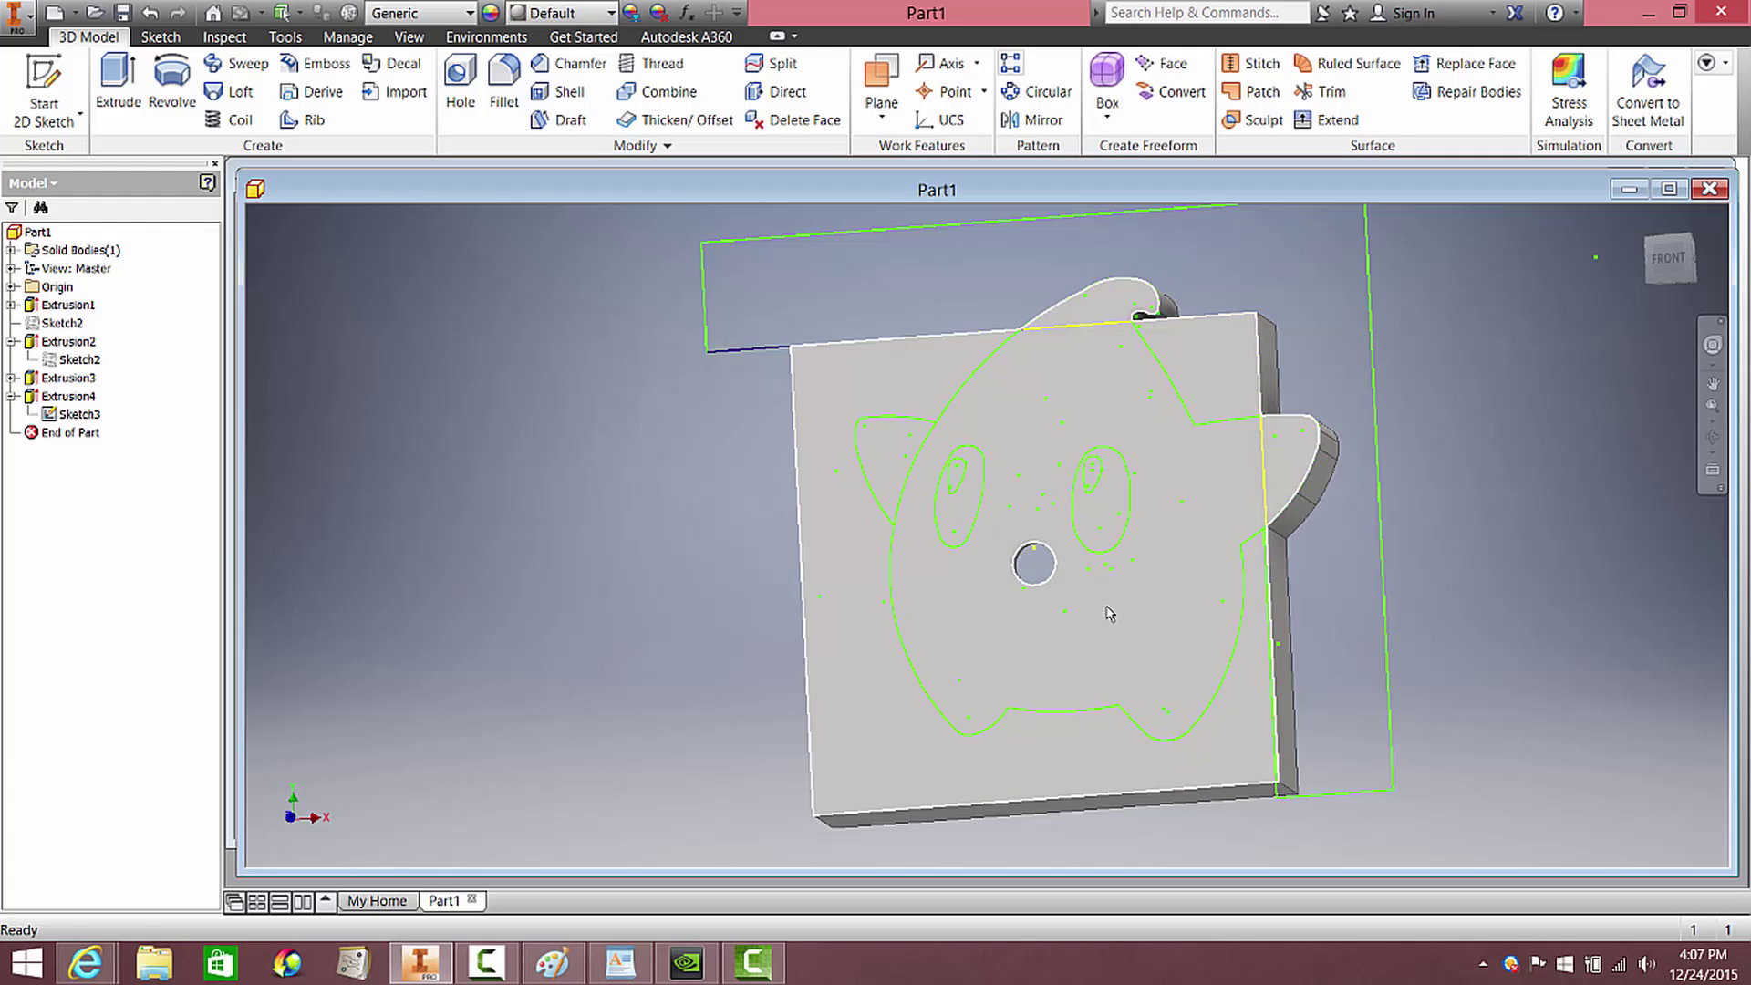
{"action": "mouse_move", "coordinate": [1110, 614]}
{"action": "middle_mouse_down", "text": "shift"}
{"action": "mouse_move", "coordinate": [1153, 528]}
{"action": "mouse_move", "coordinate": [1118, 586]}
{"action": "mouse_move", "coordinate": [1051, 614]}
{"action": "mouse_move", "coordinate": [1202, 609]}
{"action": "mouse_move", "coordinate": [840, 638]}
{"action": "mouse_move", "coordinate": [1161, 578]}
{"action": "mouse_move", "coordinate": [860, 622]}
{"action": "mouse_move", "coordinate": [926, 625]}
{"action": "mouse_move", "coordinate": [1299, 525]}
{"action": "mouse_move", "coordinate": [1079, 665]}
{"action": "mouse_move", "coordinate": [1162, 714]}
{"action": "middle_mouse_up", "text": "shift"}
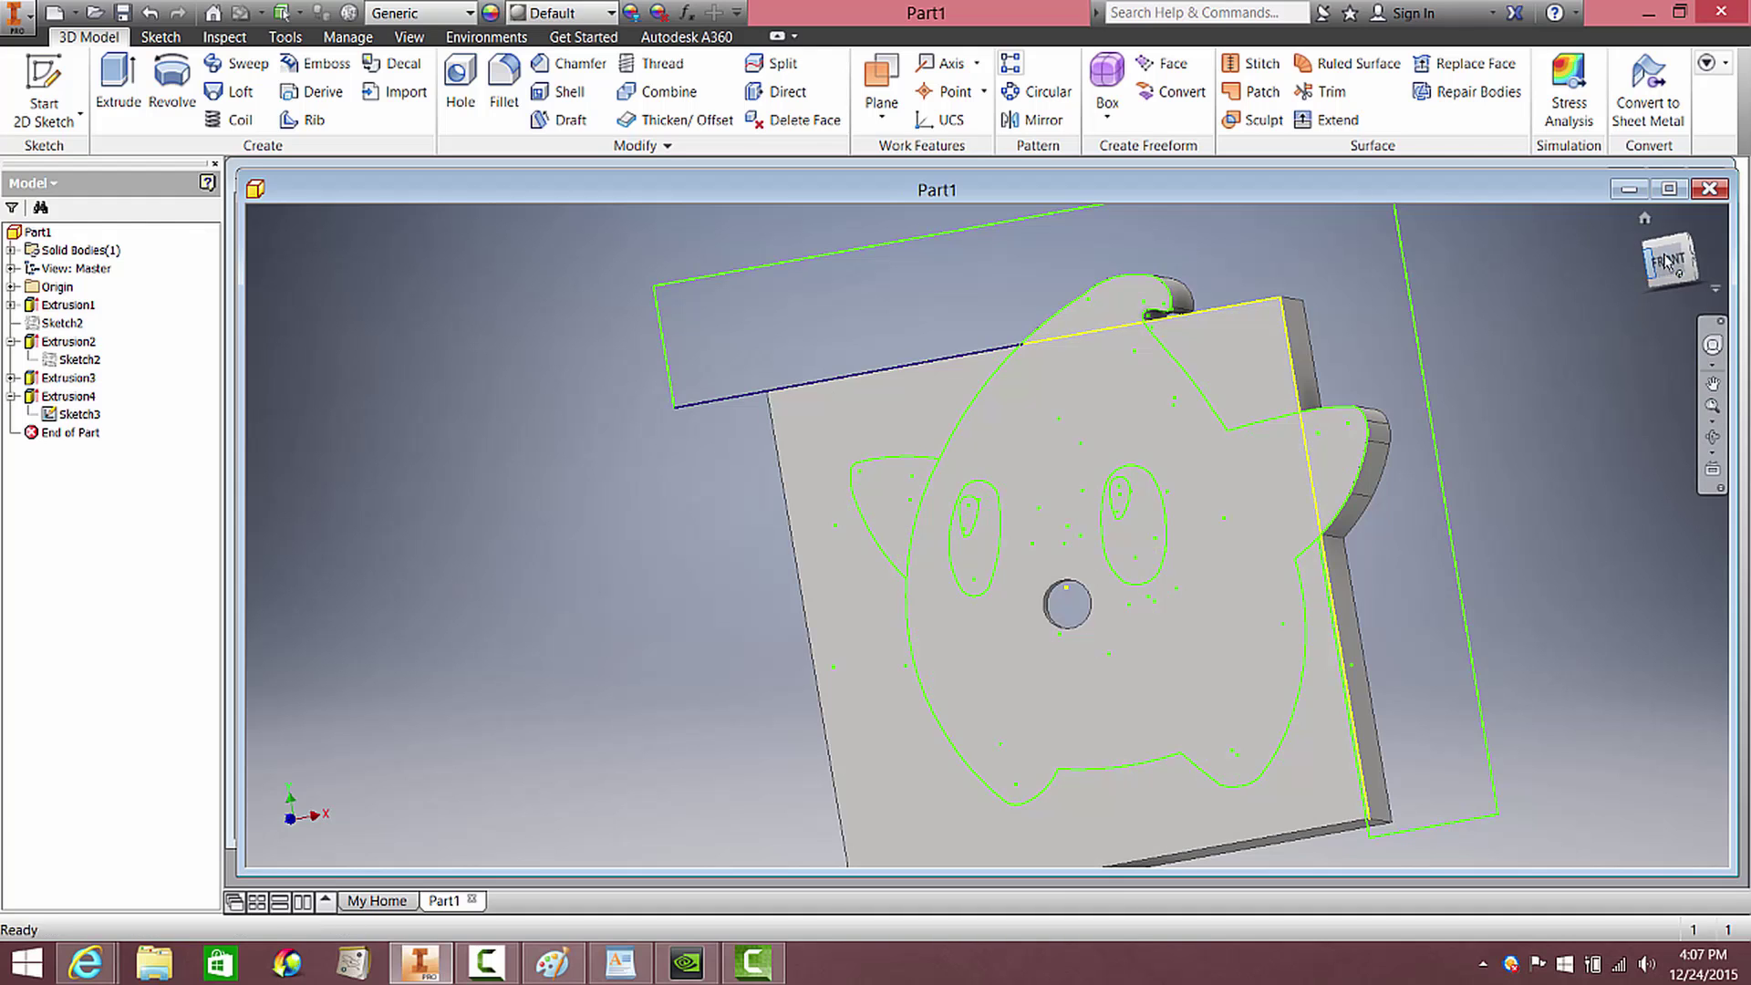
{"action": "middle_click_drag", "start_coordinate": [1582, 351], "coordinate": [1605, 324], "text": "shift"}
{"action": "key", "text": "F5"}
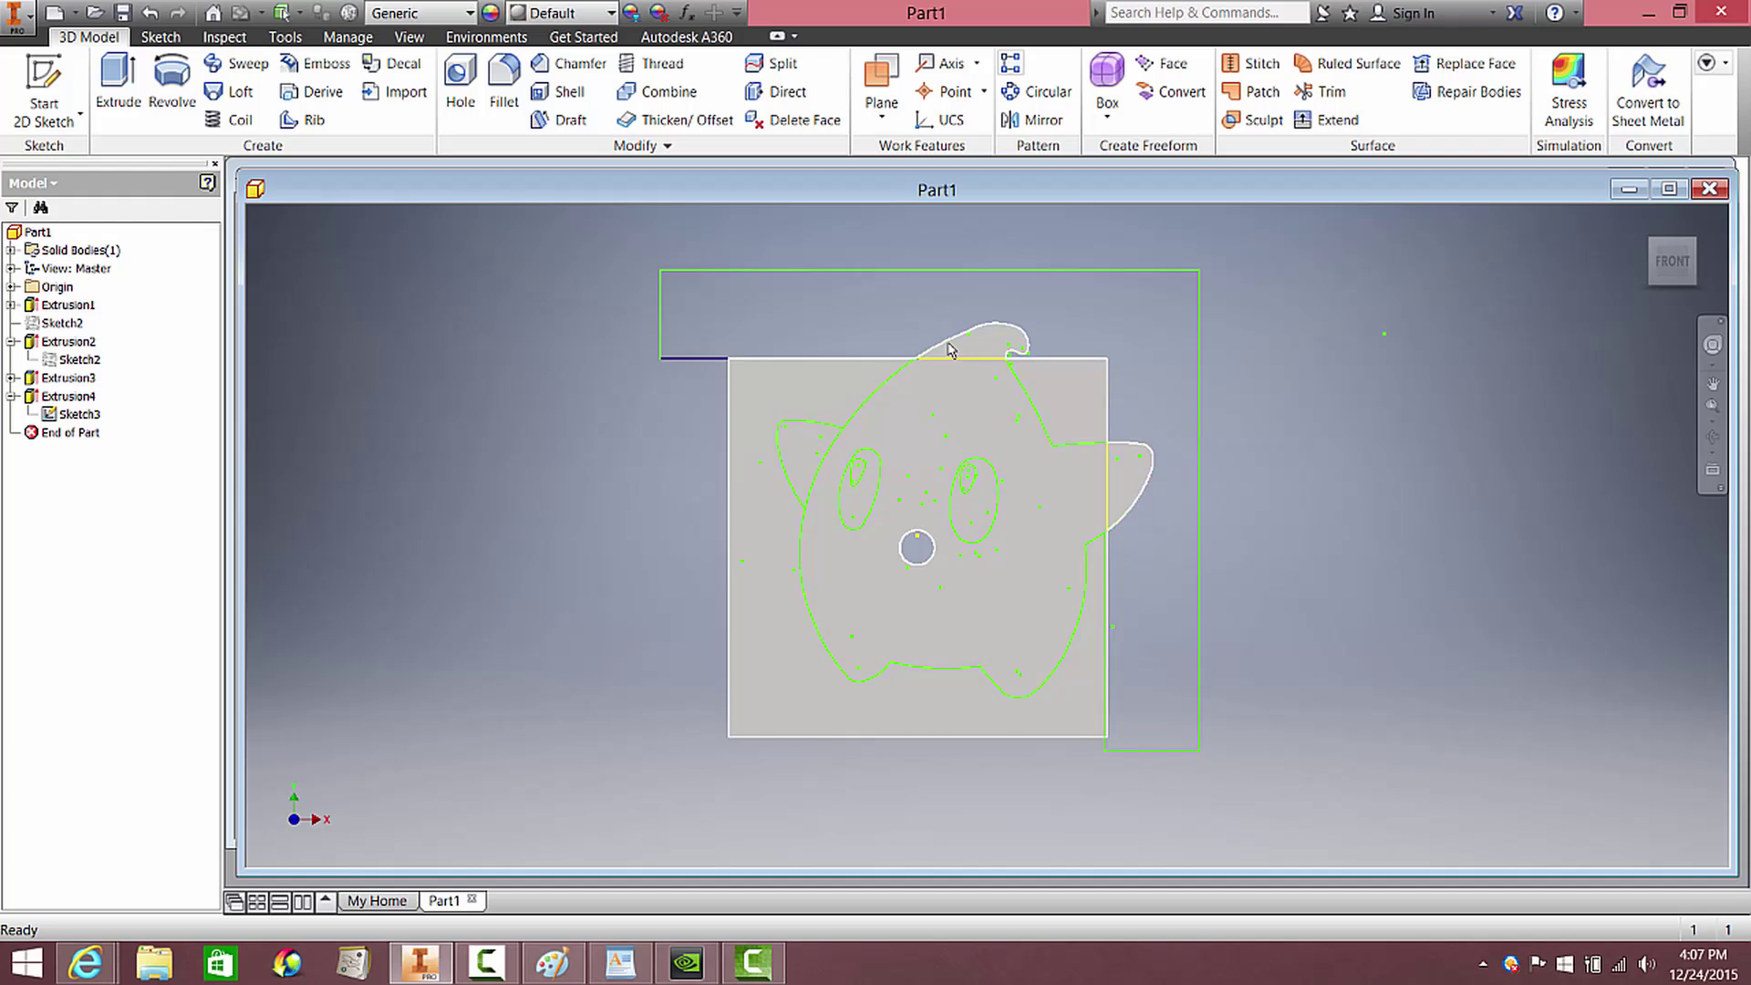
{"action": "scroll", "coordinate": [871, 563], "scroll_direction": "up", "scroll_amount": 1}
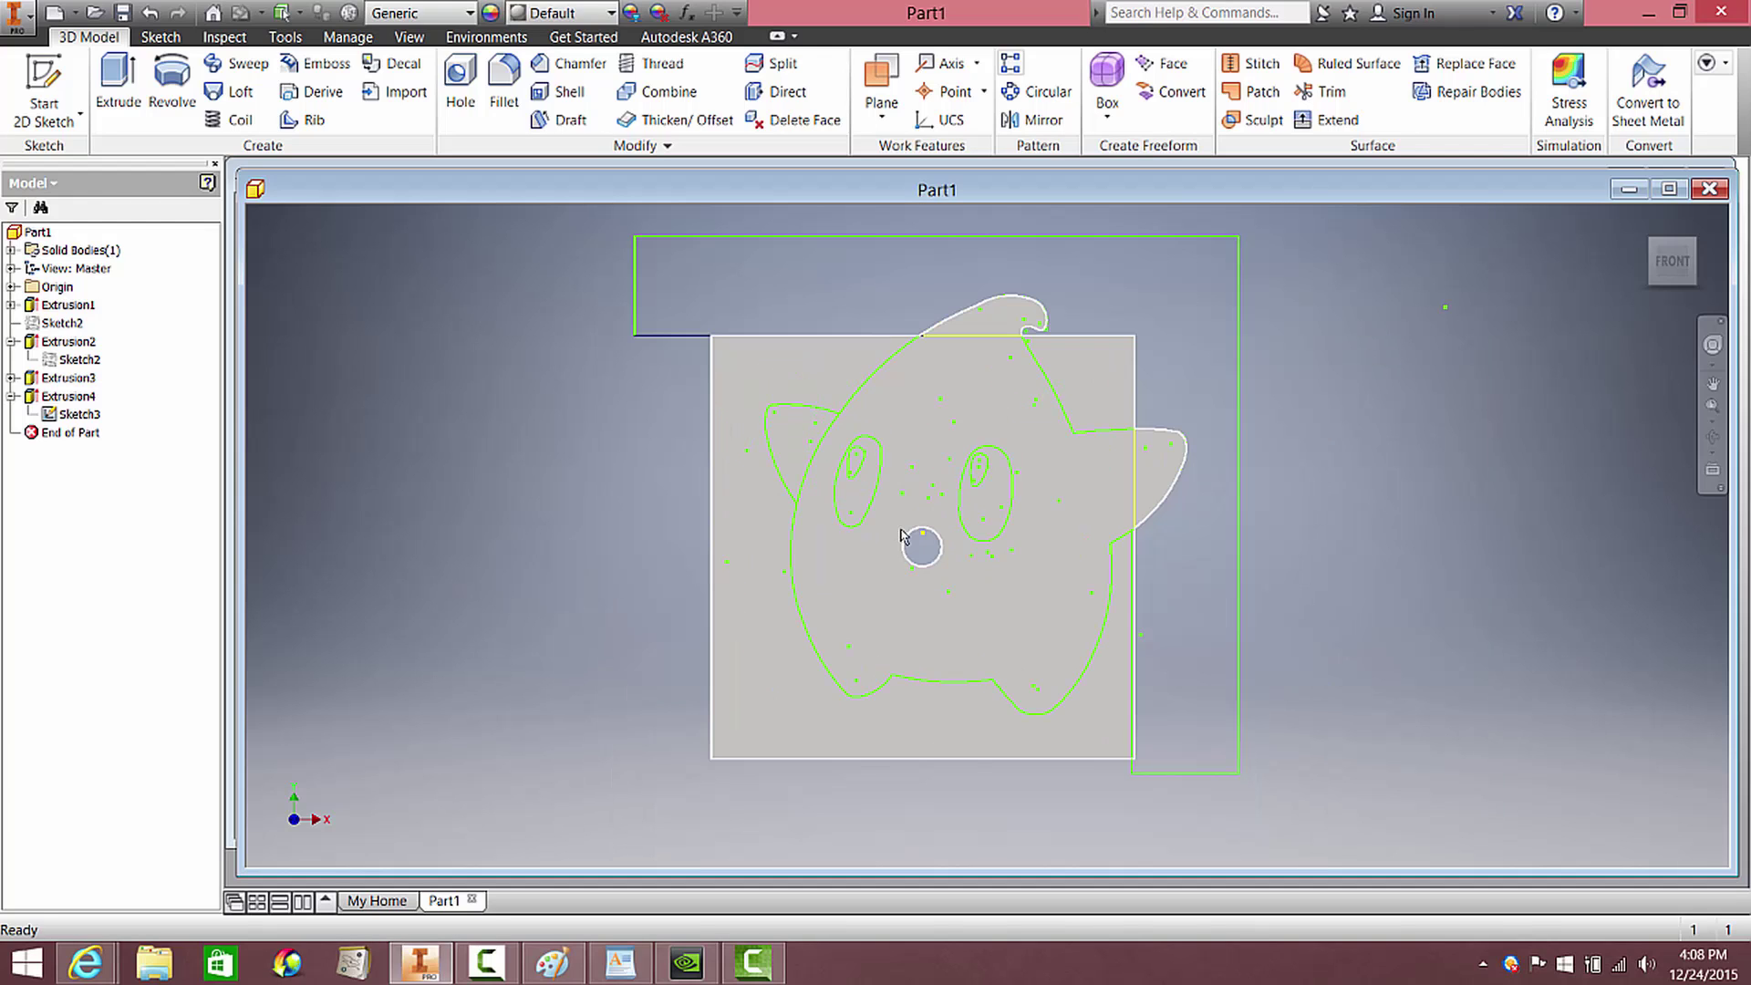
{"action": "mouse_move", "coordinate": [903, 535]}
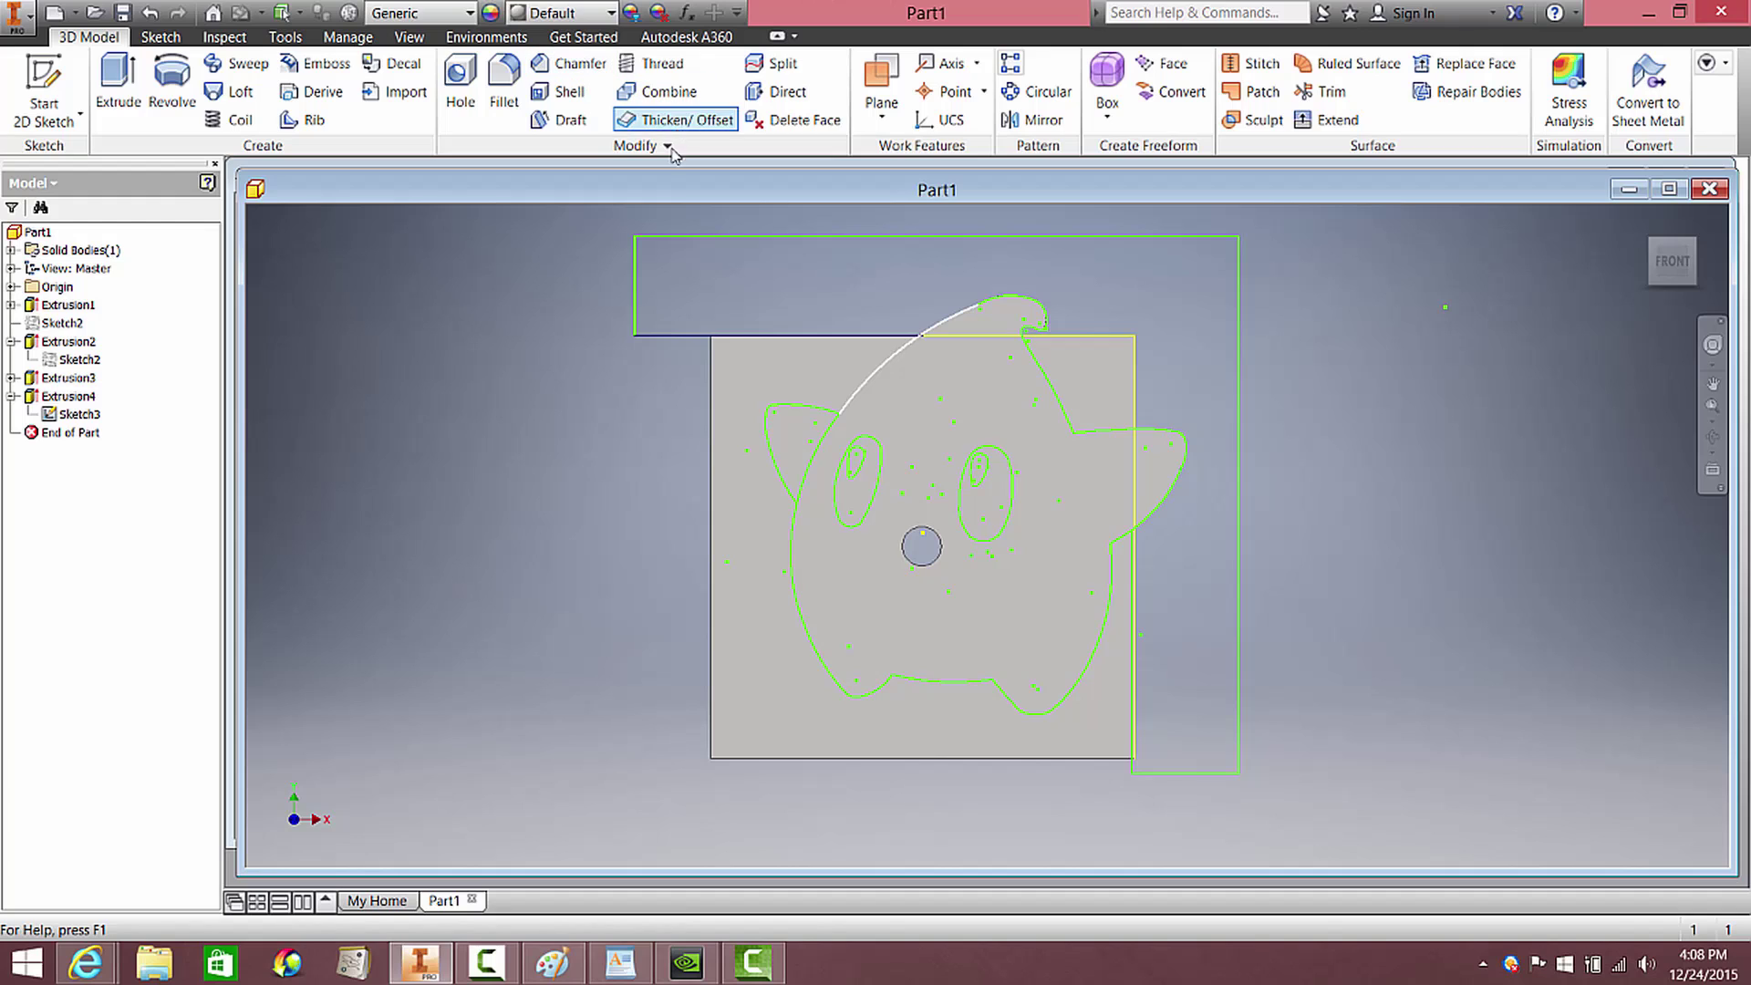
Extrude the body, ear, curl, arm and left-eye regions 1.3 in with reversed direction
{"action": "left_click", "coordinate": [110, 95]}
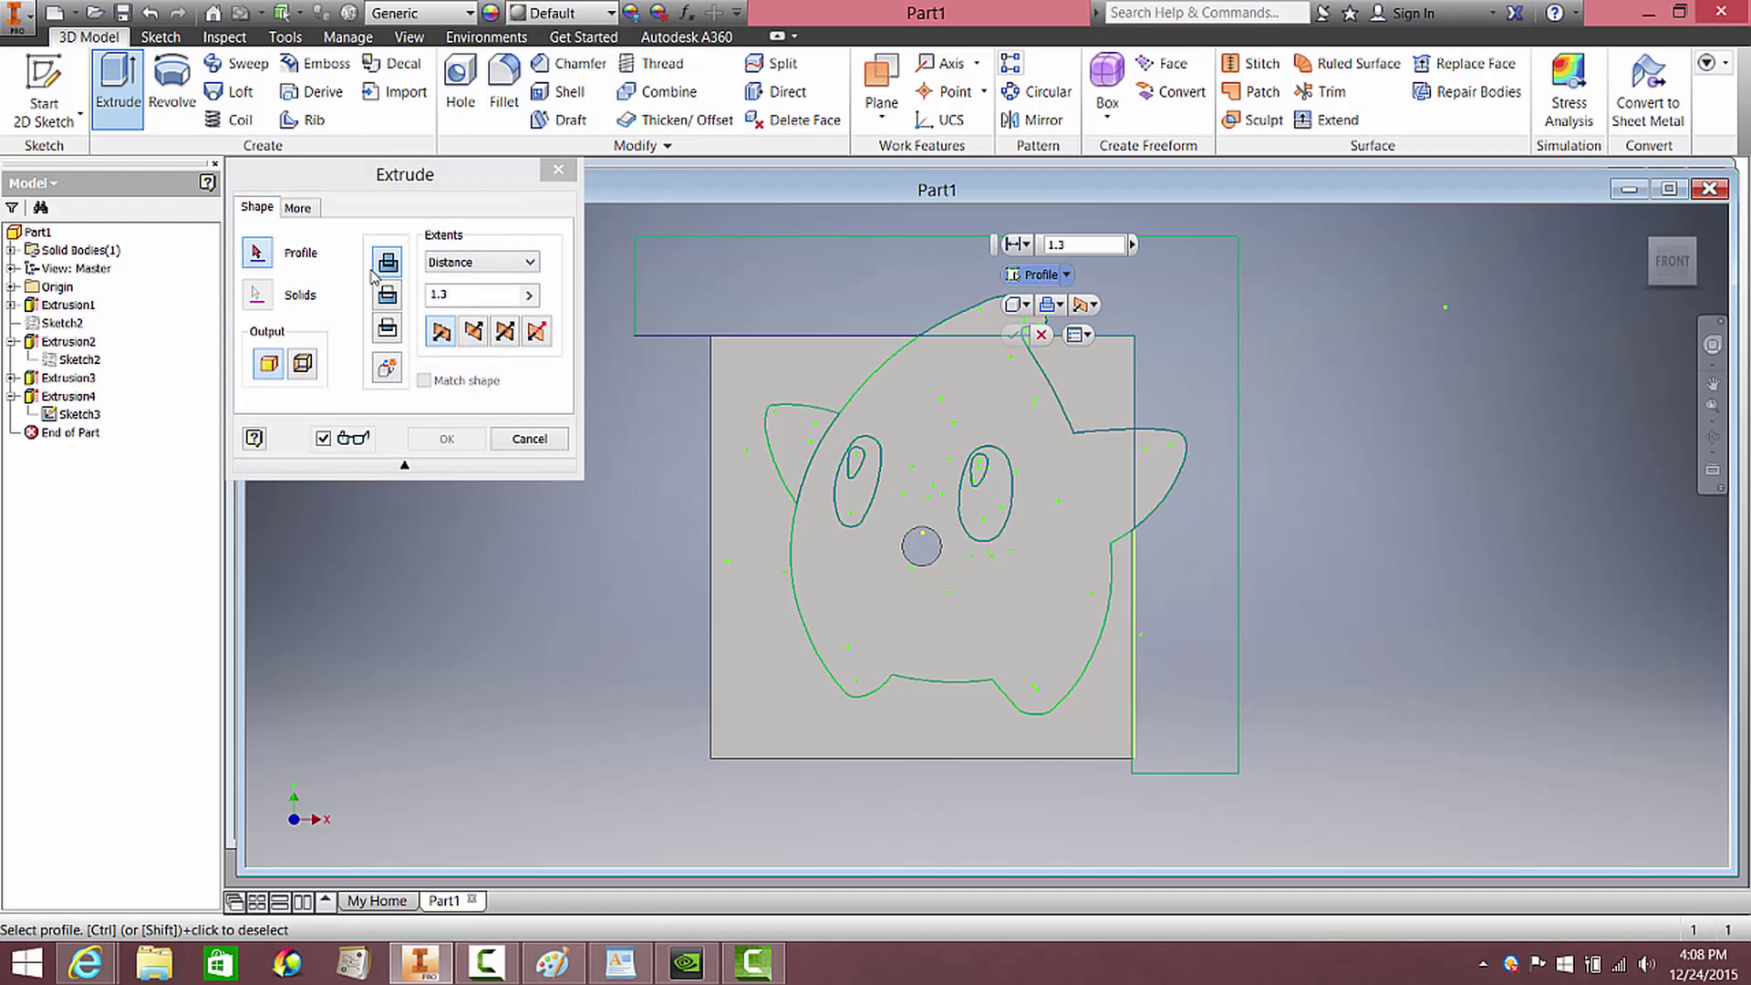
{"action": "left_click", "coordinate": [390, 328]}
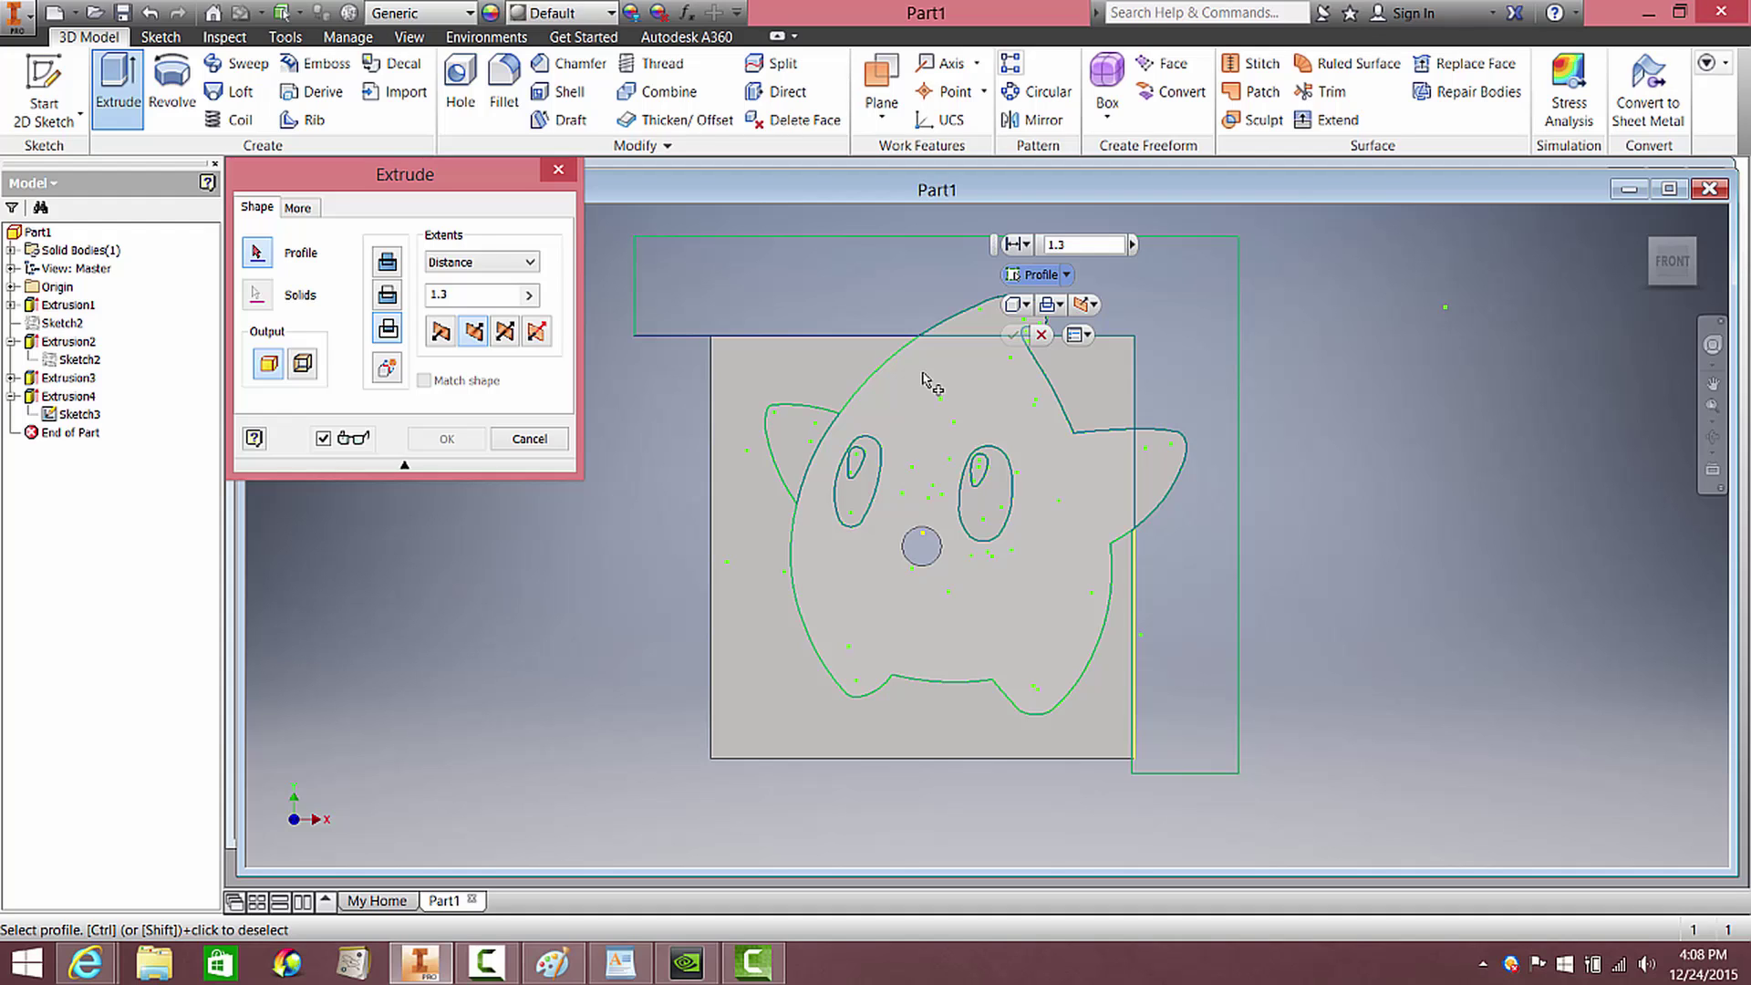
{"action": "left_click", "coordinate": [925, 385]}
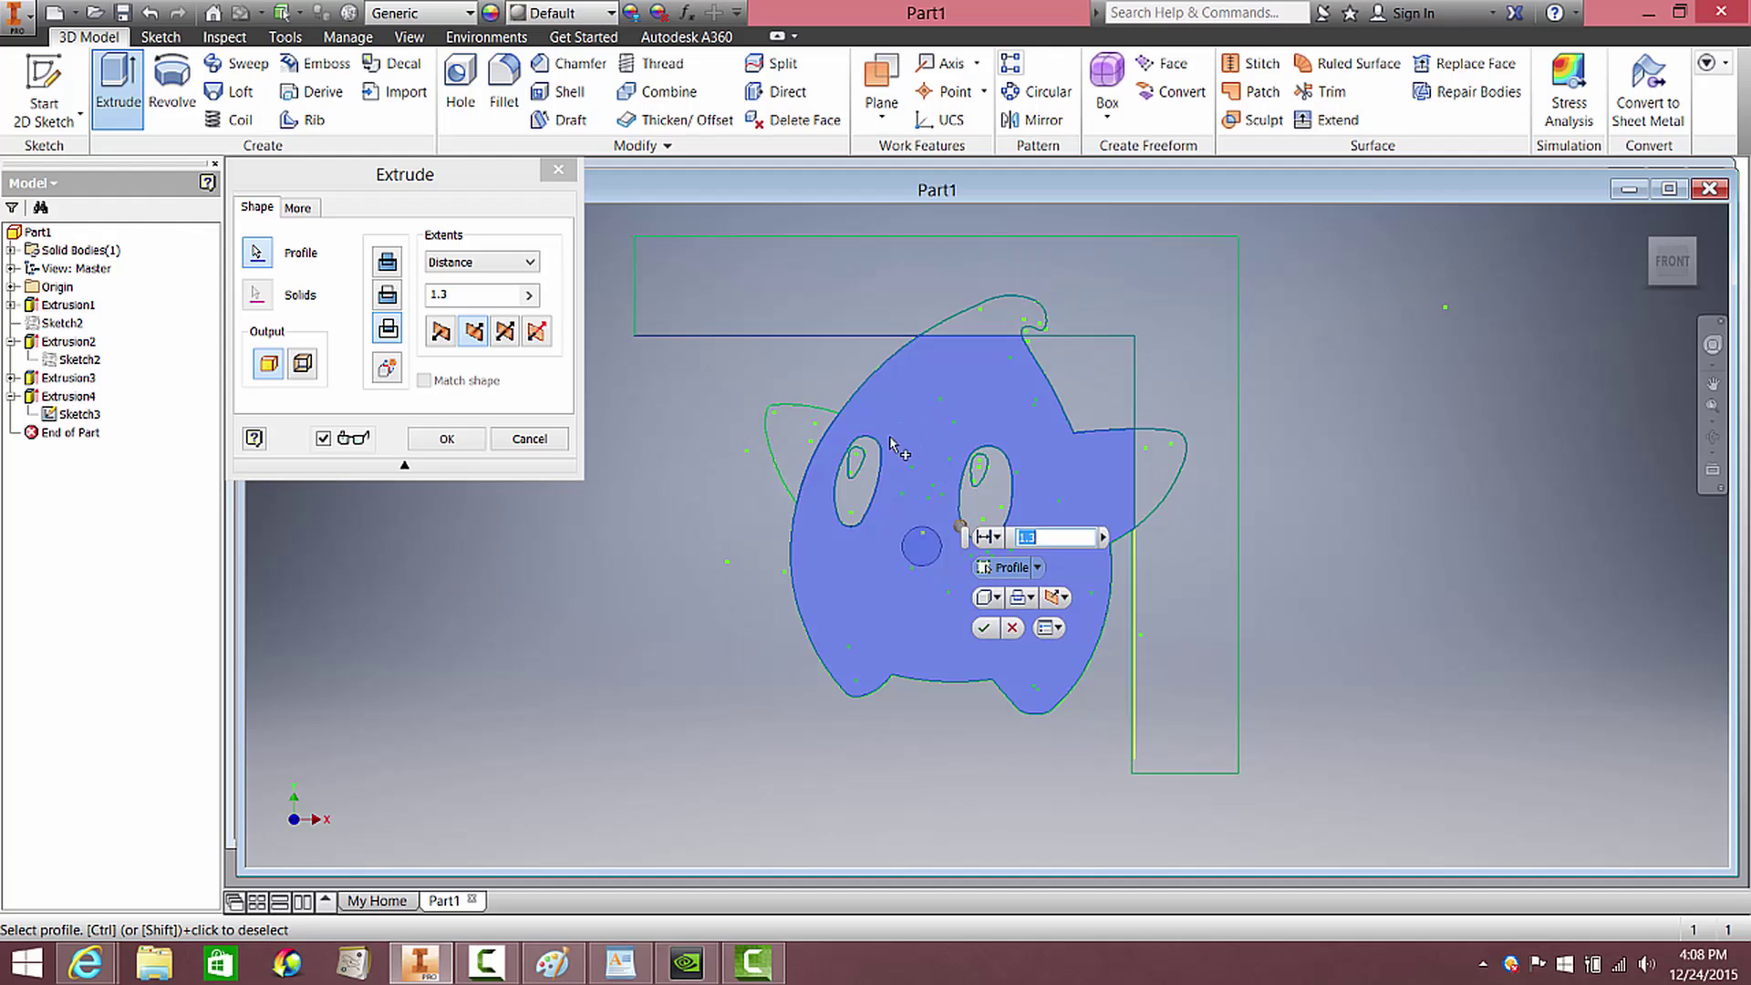
{"action": "left_click", "coordinate": [812, 451]}
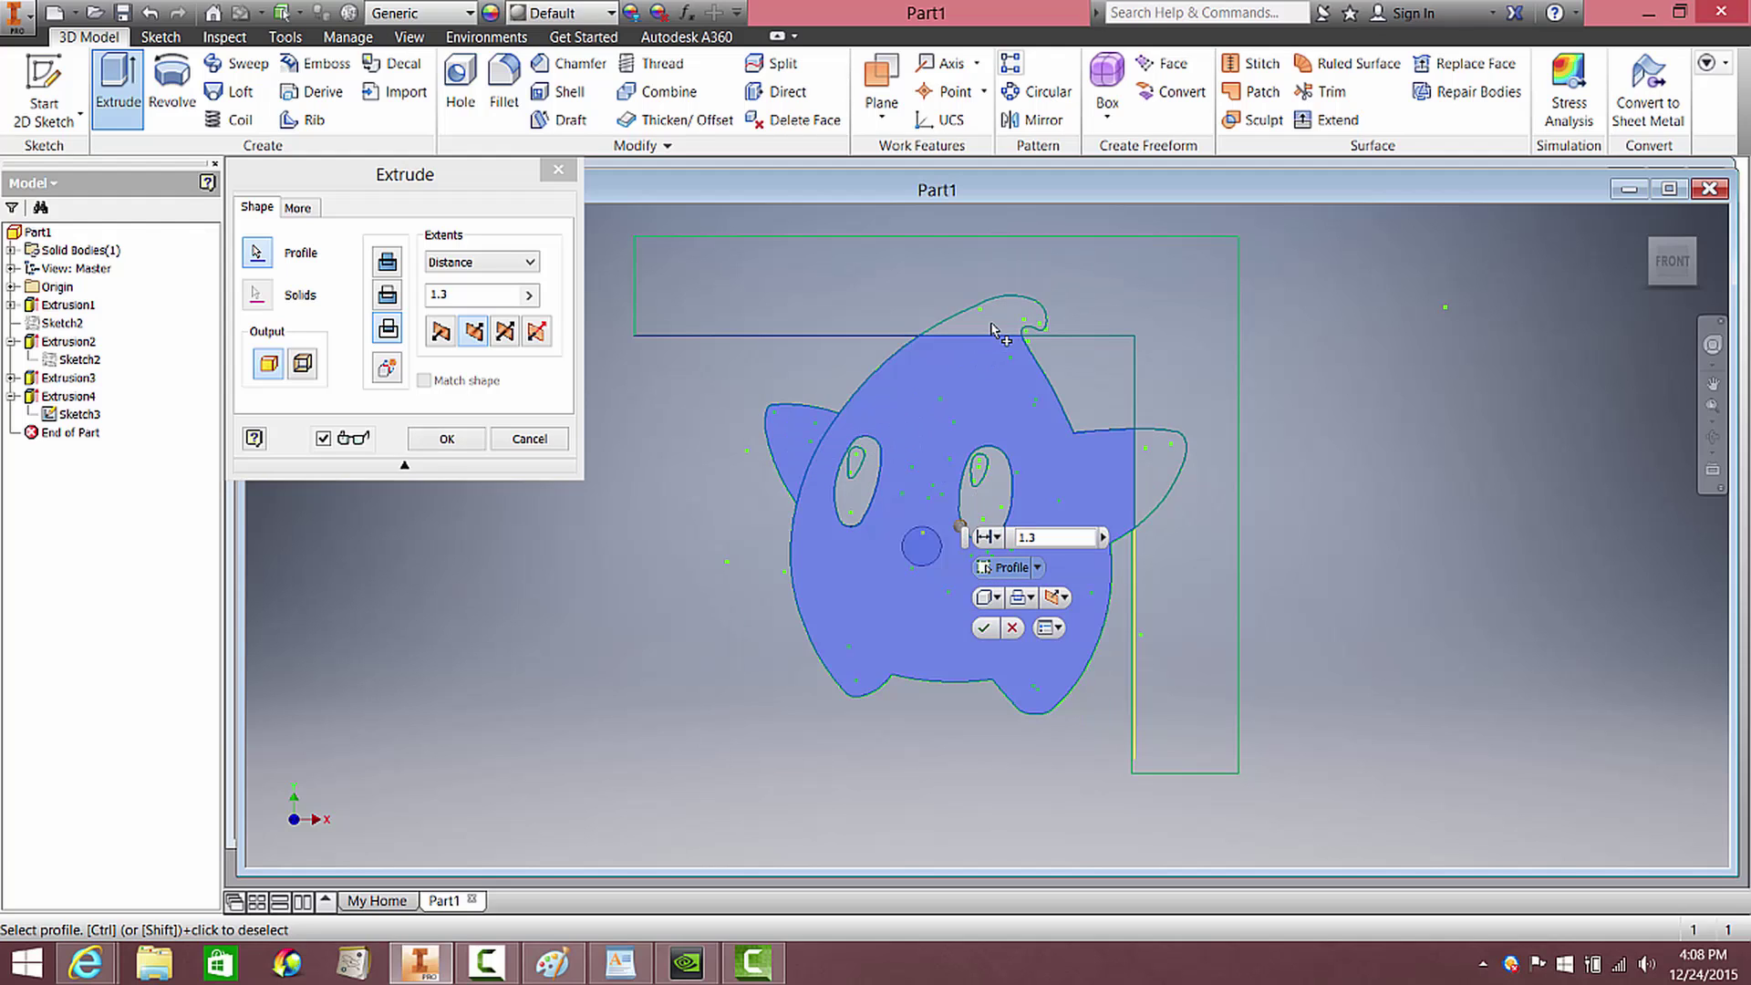
{"action": "left_click", "coordinate": [994, 328]}
{"action": "left_click", "coordinate": [1165, 486]}
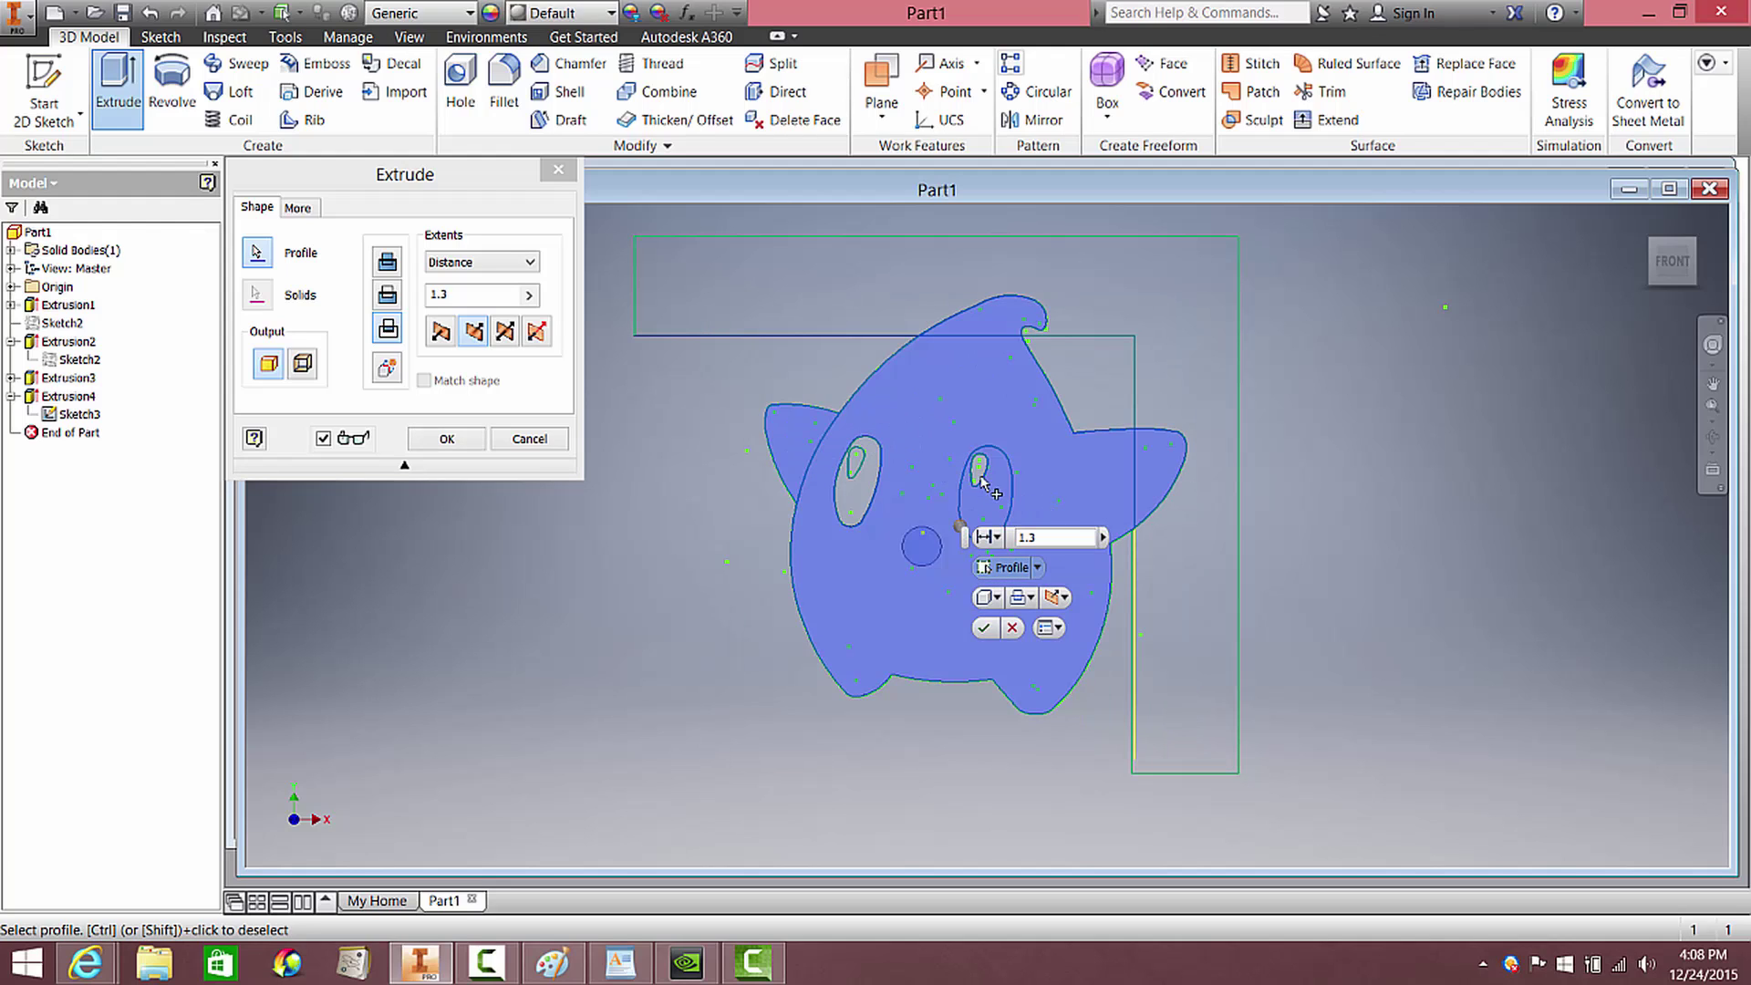
{"action": "left_click", "coordinate": [860, 500]}
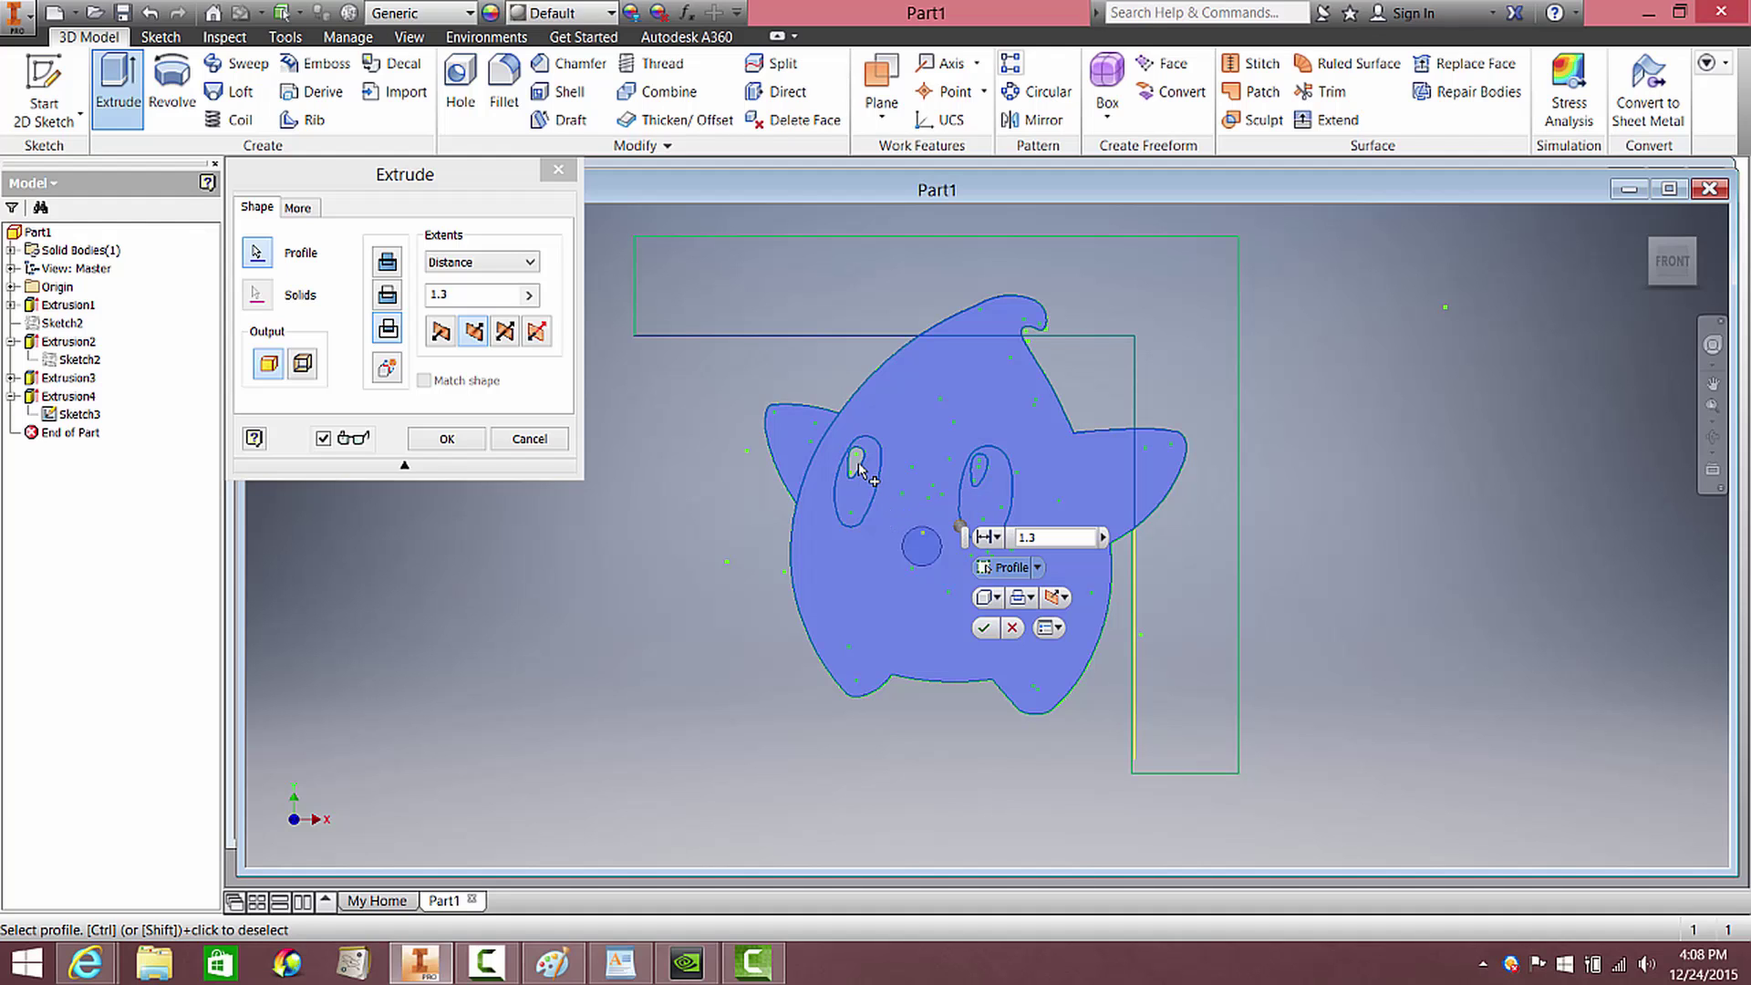
{"action": "left_click", "coordinate": [857, 467]}
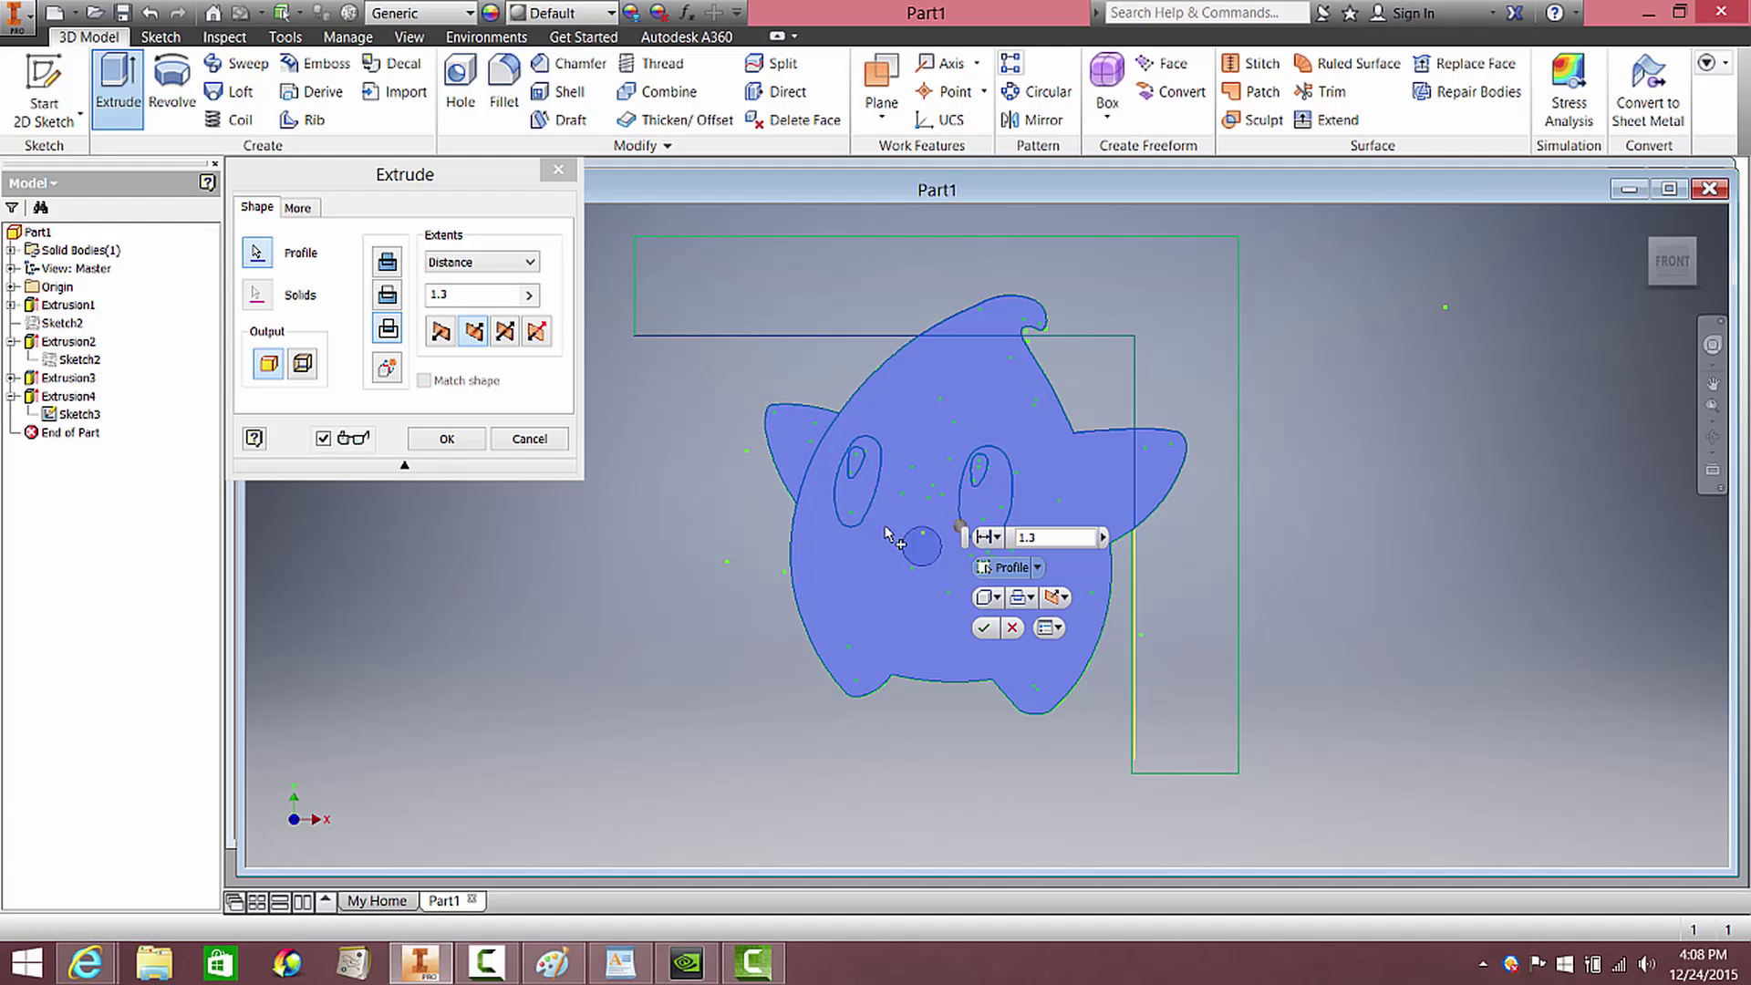
{"action": "left_click", "coordinate": [984, 629]}
{"action": "middle_click_drag", "start_coordinate": [1173, 678], "coordinate": [1129, 660], "text": "shift"}
{"action": "scroll", "coordinate": [1242, 679], "scroll_direction": "up", "scroll_amount": 3}
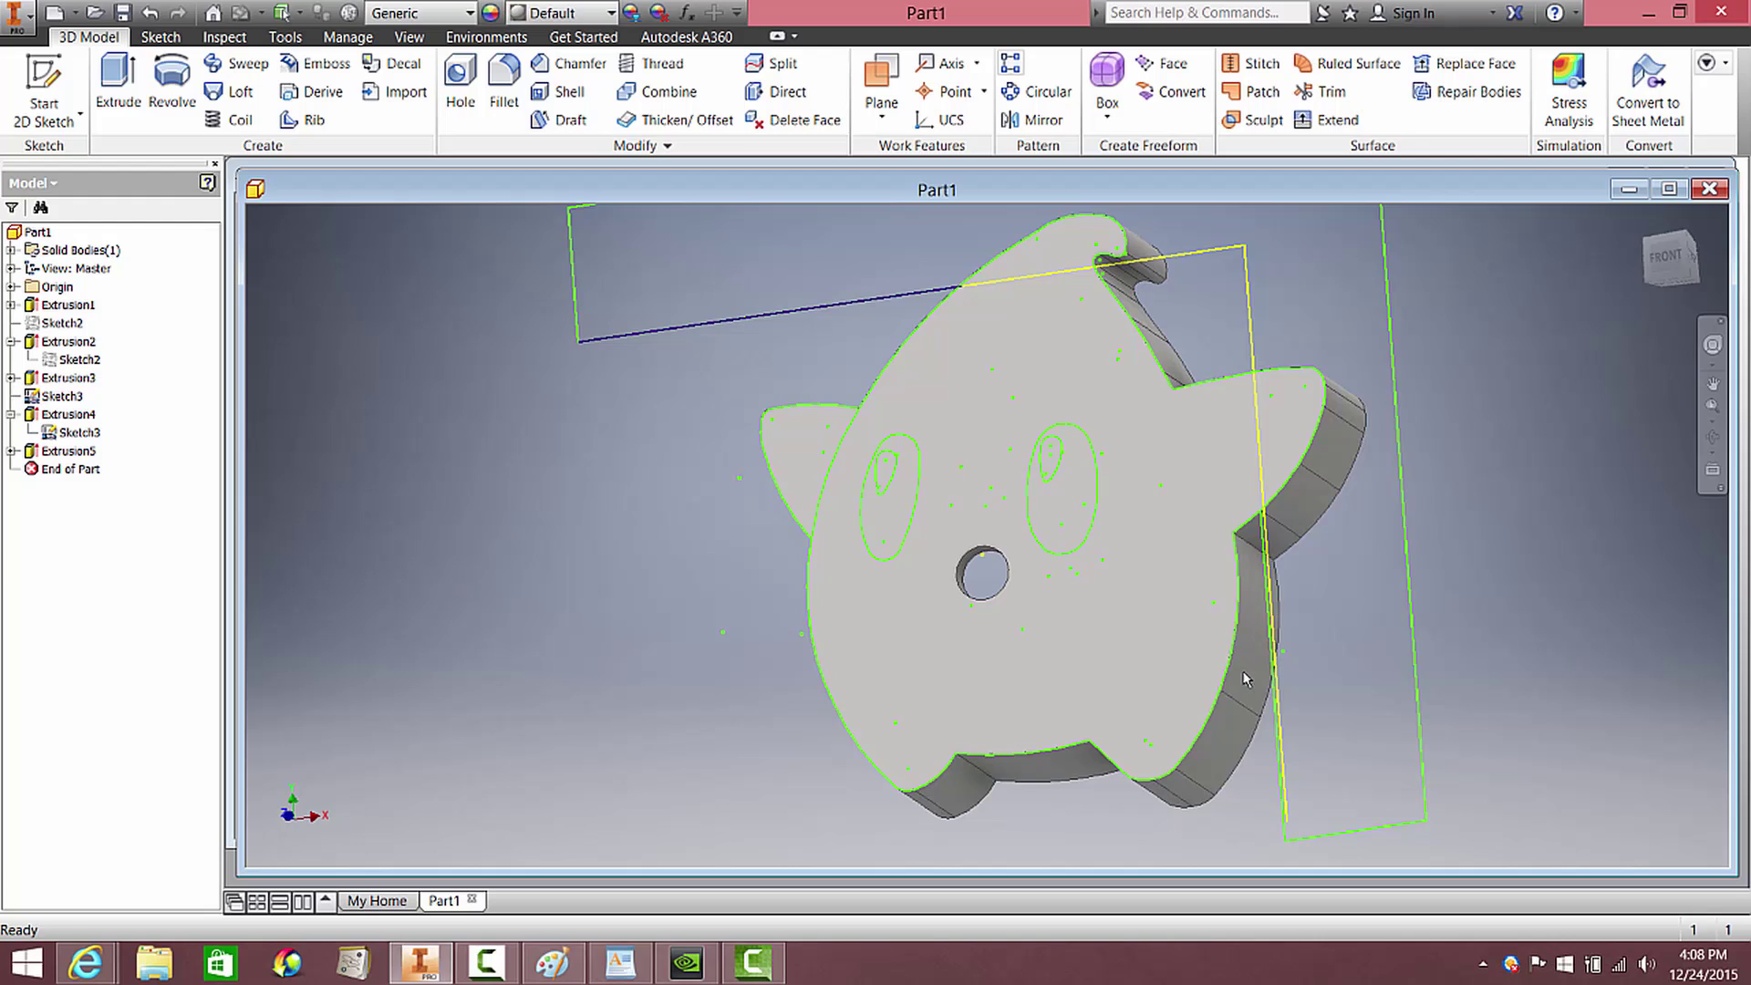
{"action": "middle_click_drag", "start_coordinate": [1242, 675], "coordinate": [976, 629], "text": "shift"}
{"action": "scroll", "coordinate": [1033, 431], "scroll_direction": "up", "scroll_amount": 5}
{"action": "scroll", "coordinate": [1033, 431], "scroll_direction": "down", "scroll_amount": 5}
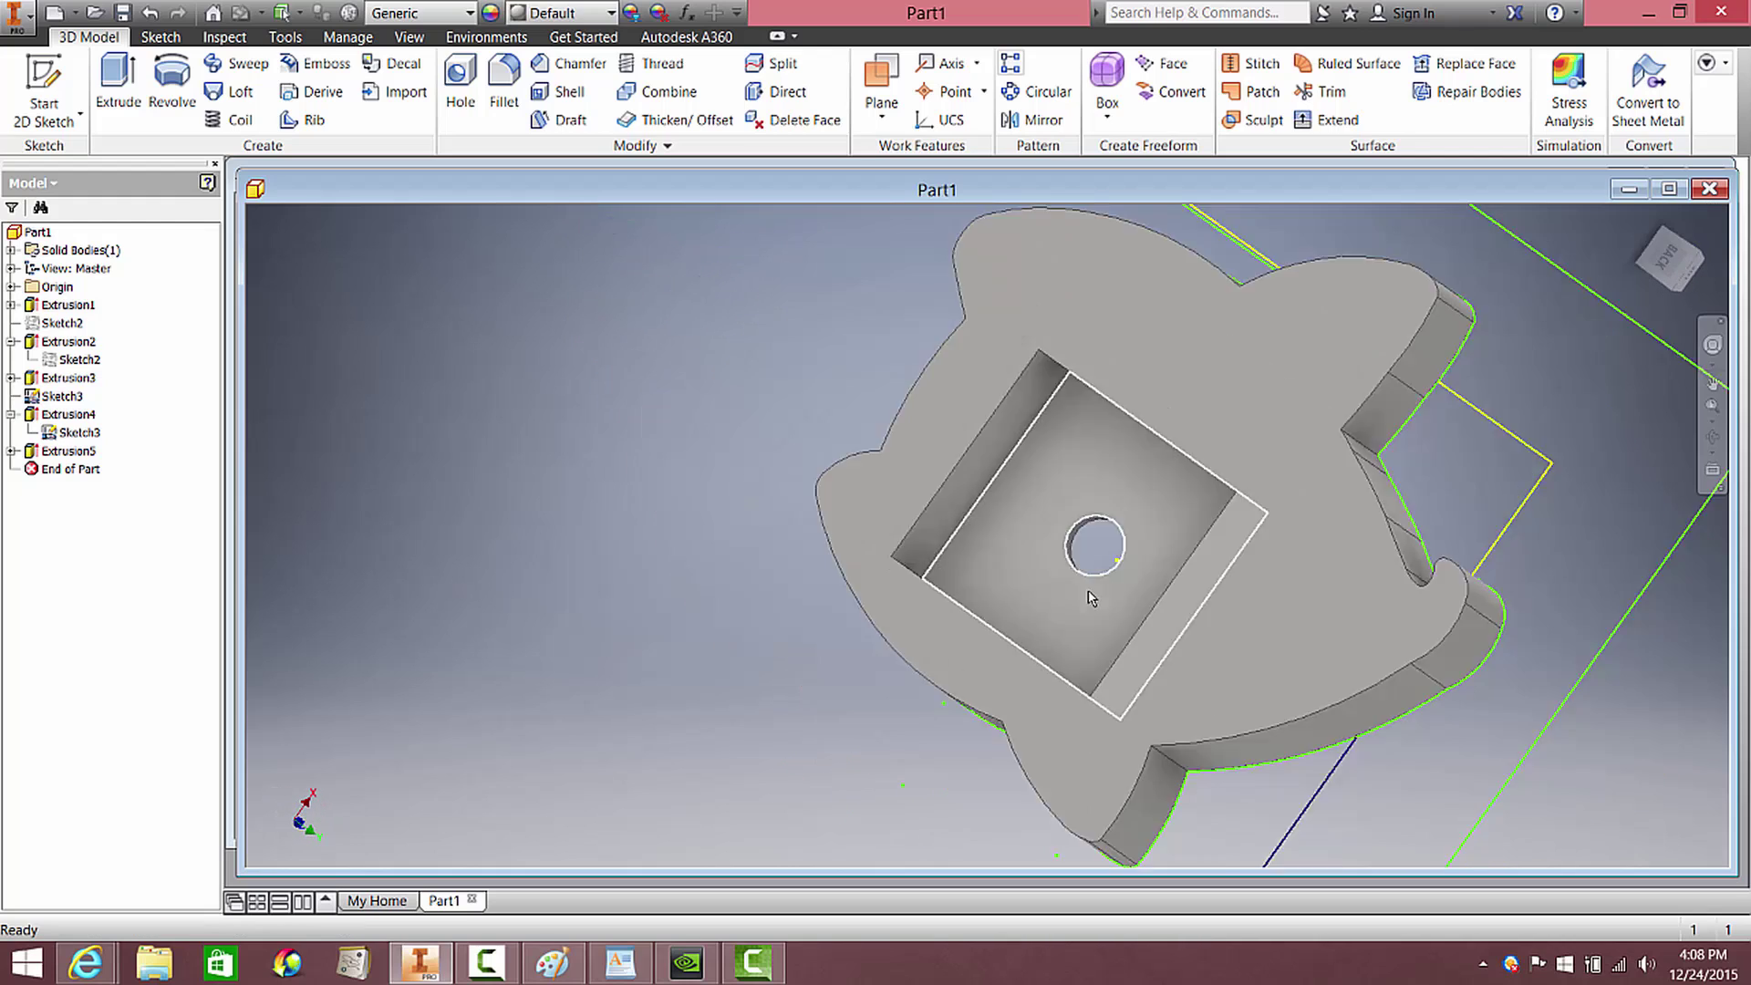
{"action": "middle_click_drag", "start_coordinate": [1092, 597], "coordinate": [1178, 641], "text": "shift"}
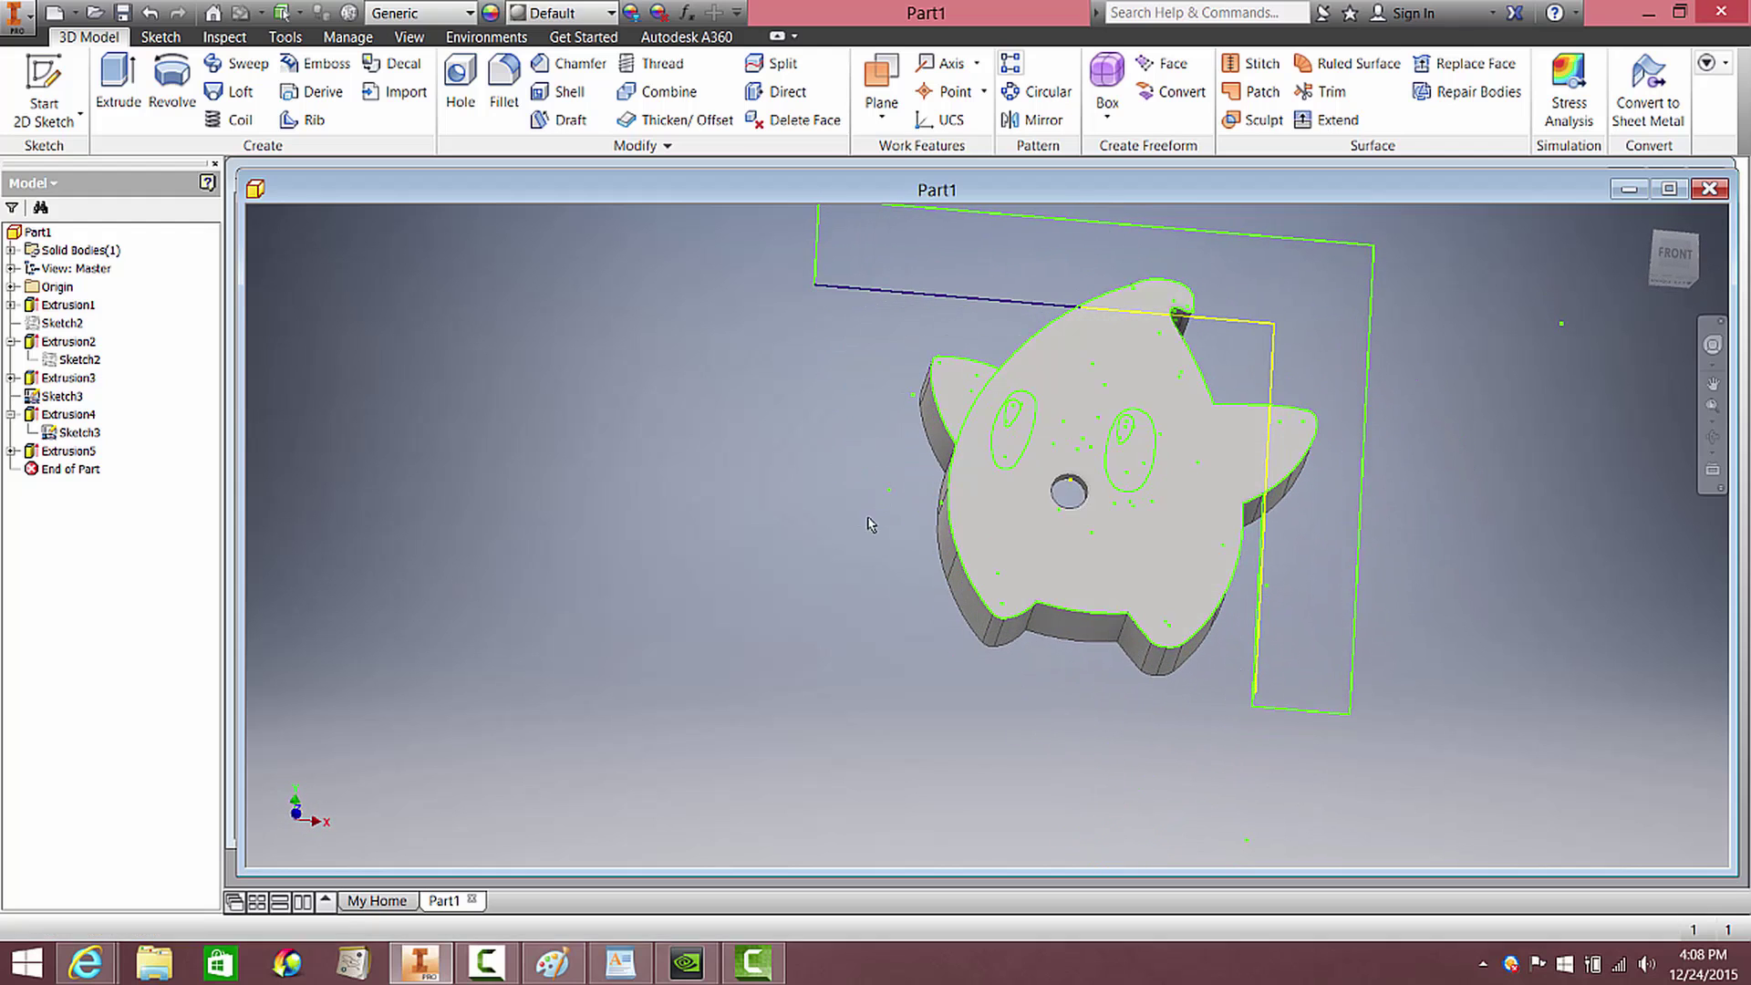
{"action": "middle_click_drag", "start_coordinate": [1131, 639], "coordinate": [1040, 618], "text": "shift"}
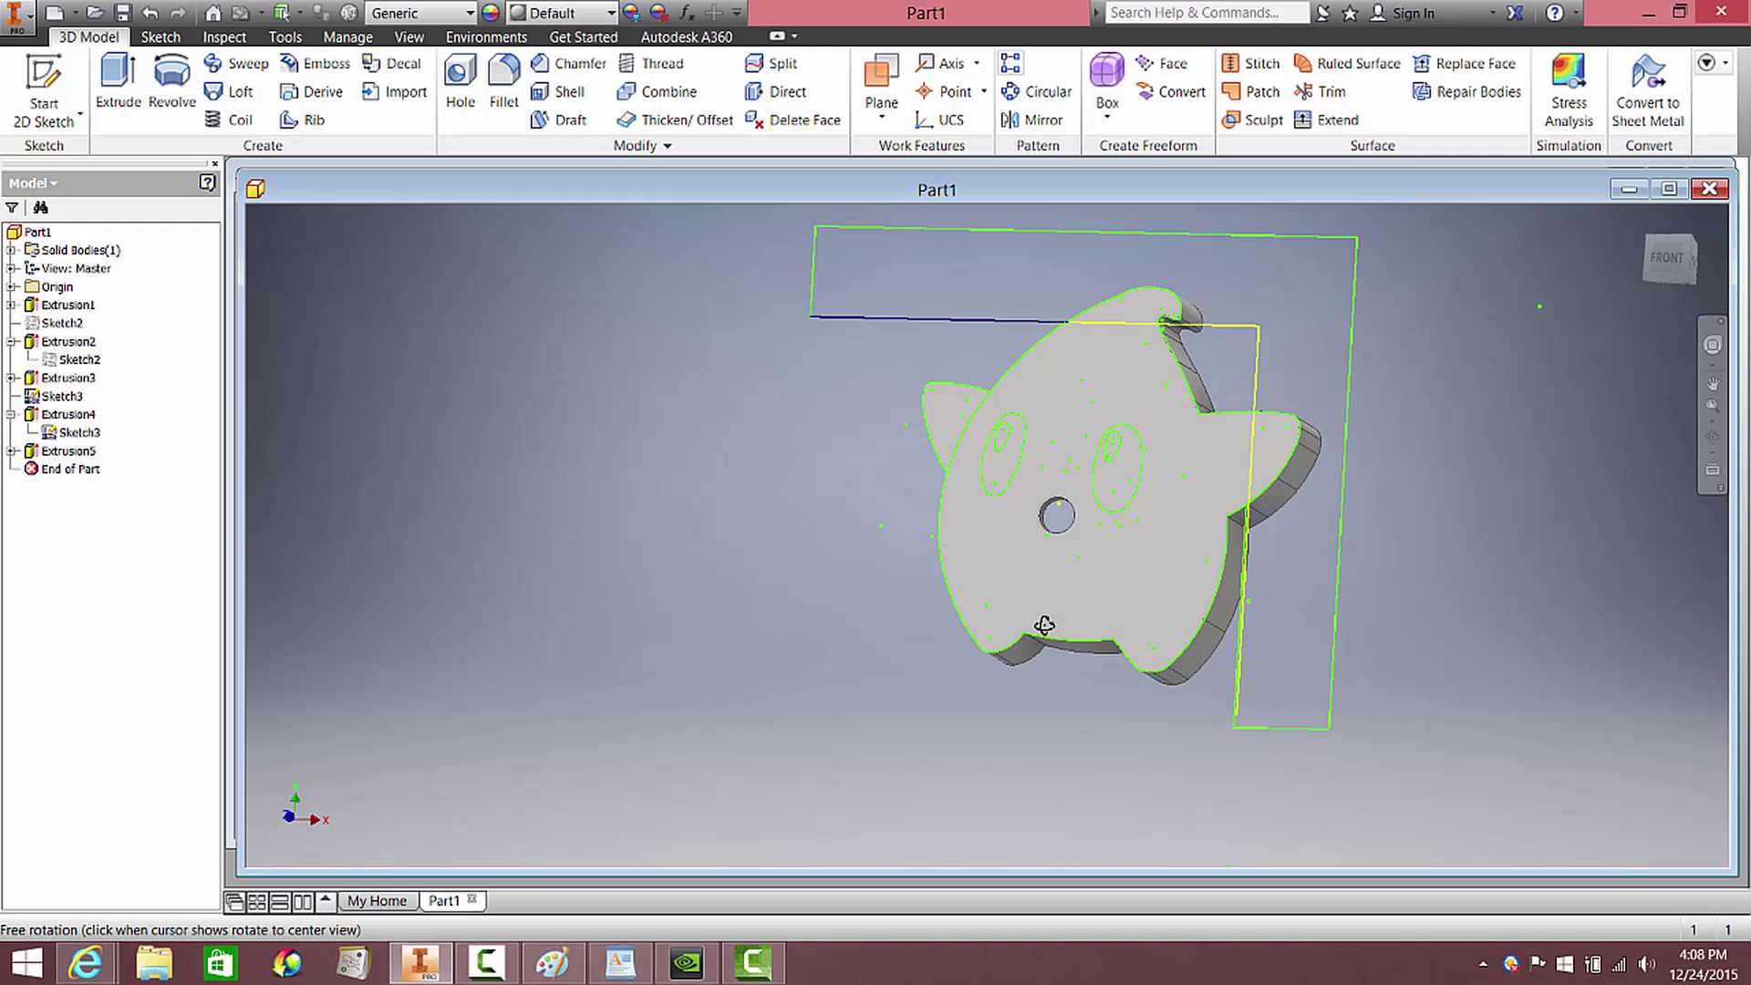
{"action": "middle_click_drag", "start_coordinate": [910, 578], "coordinate": [926, 610]}
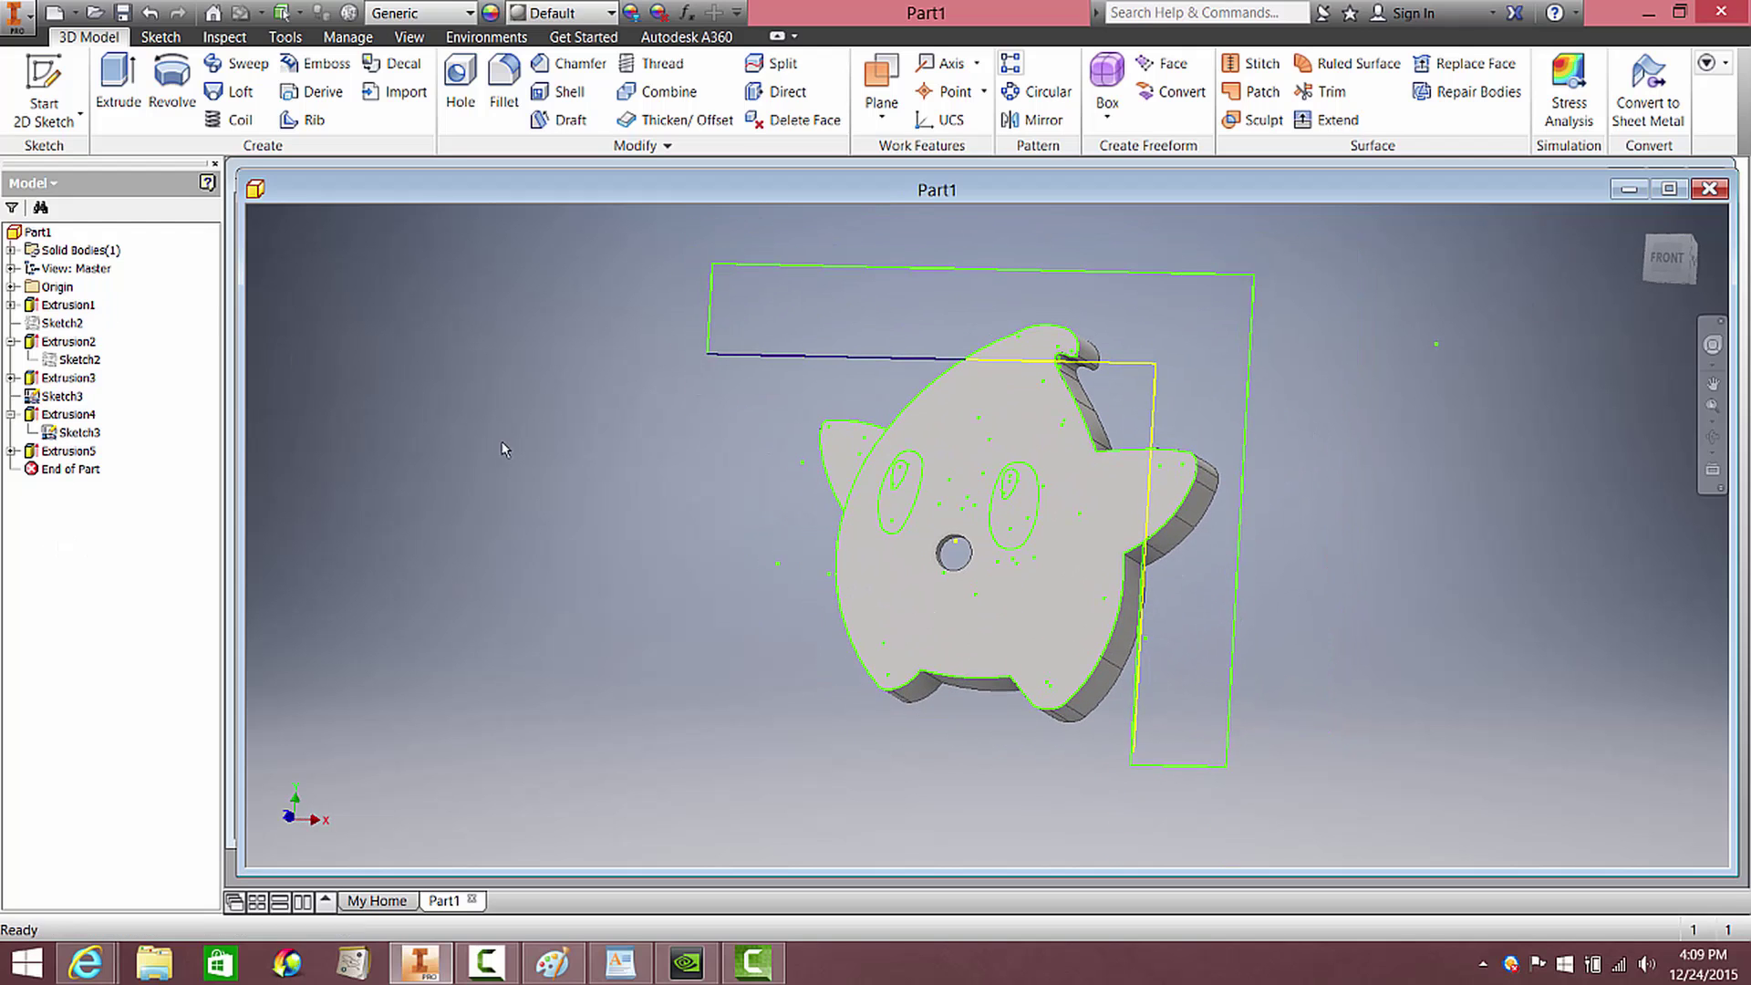
Save the part as 'Main Clock Body'
{"action": "left_click", "coordinate": [16, 14]}
{"action": "left_click", "coordinate": [82, 255]}
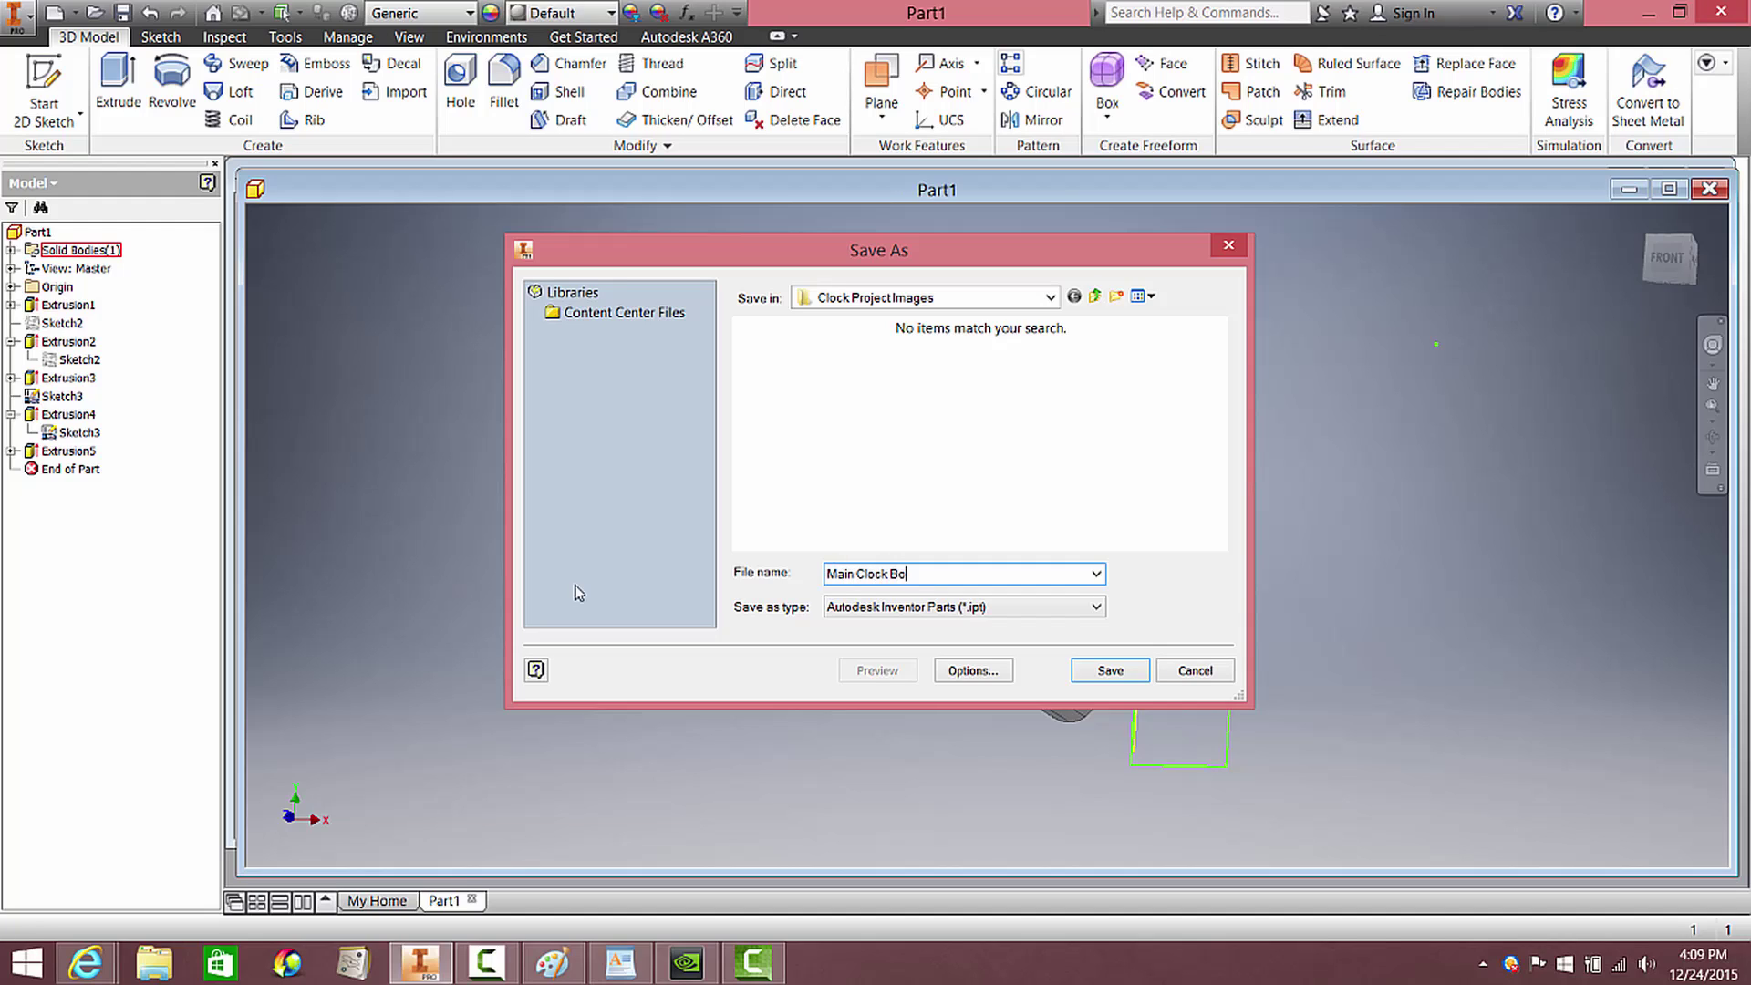
{"action": "left_click", "coordinate": [1109, 671]}
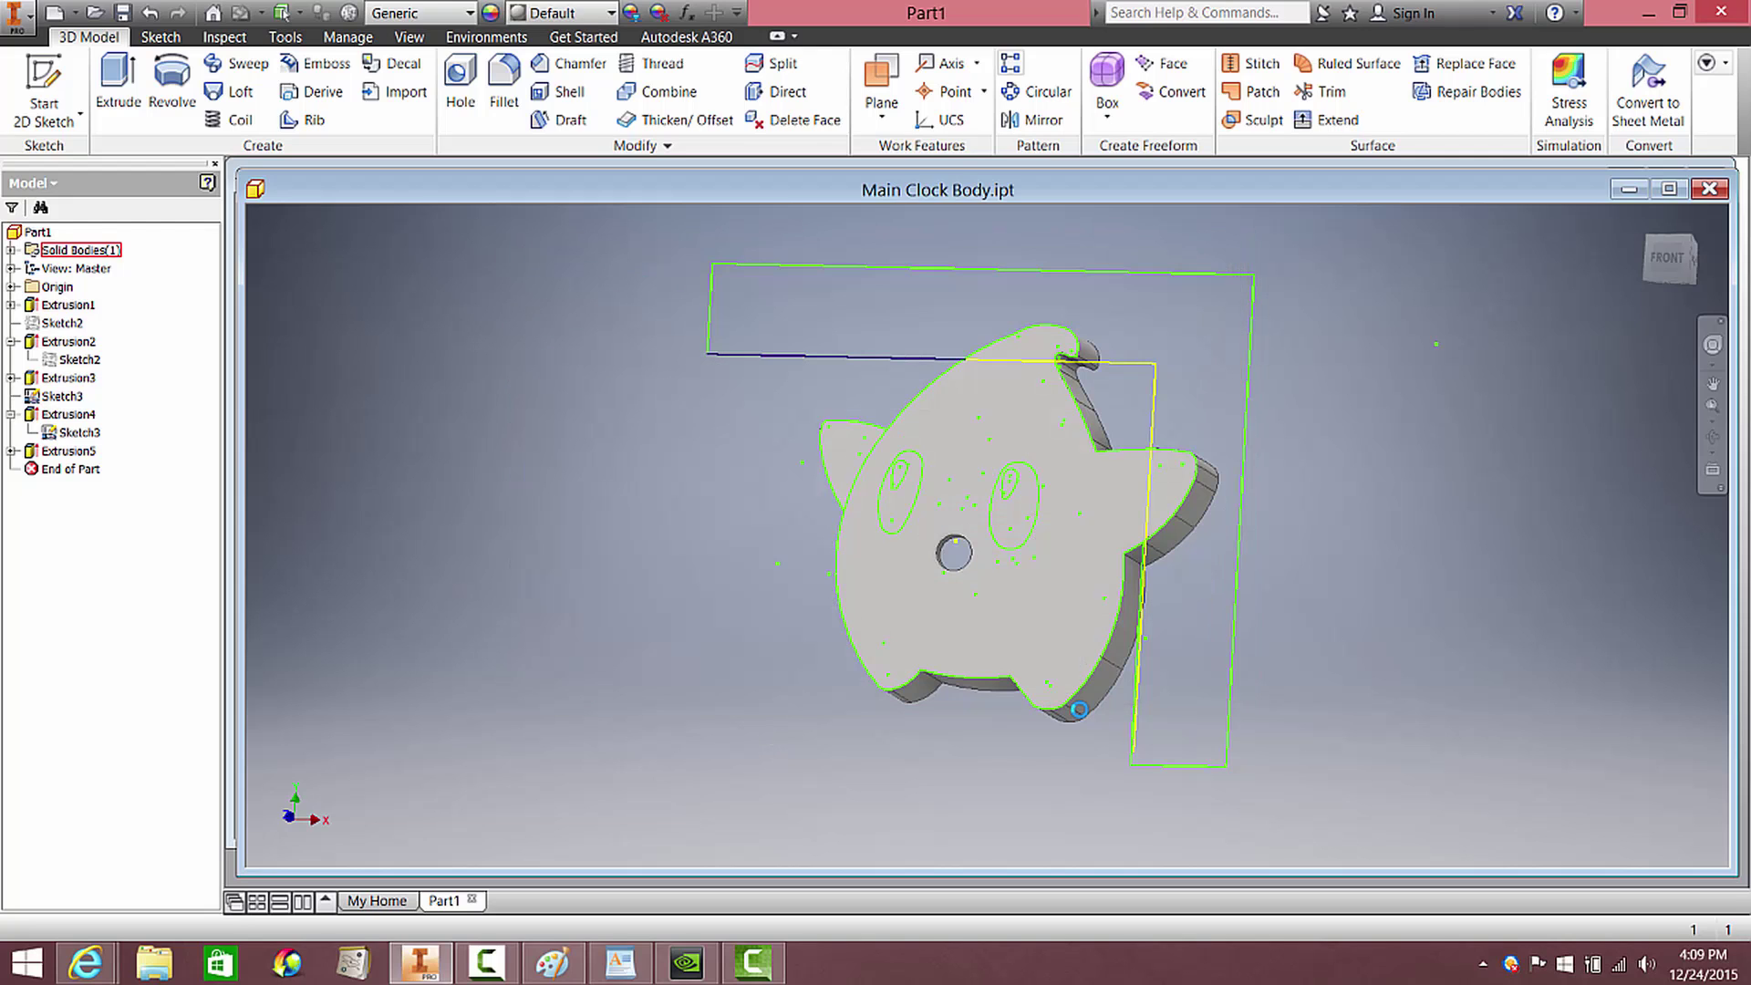
Orbit the clock body into view and select its front face
{"action": "scroll", "coordinate": [942, 707], "scroll_direction": "up", "scroll_amount": 5}
{"action": "key", "text": "Home"}
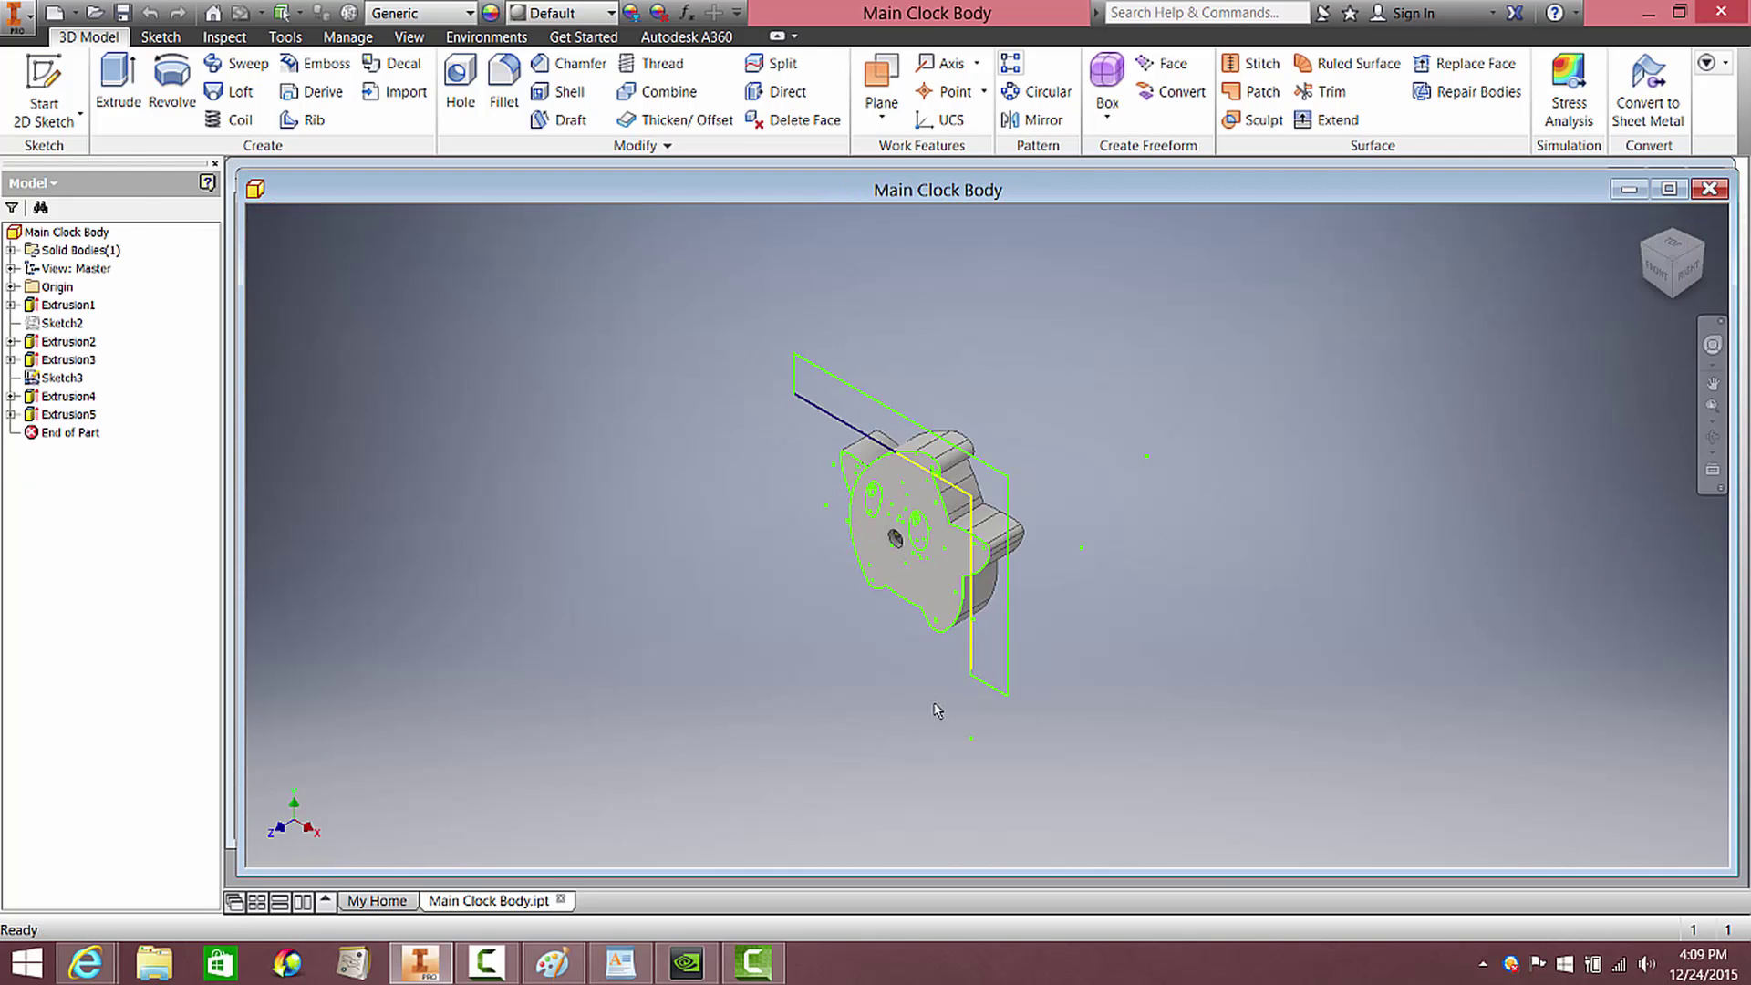
{"action": "middle_click_drag", "start_coordinate": [891, 654], "coordinate": [829, 695], "text": "shift"}
{"action": "scroll", "coordinate": [829, 696], "scroll_direction": "up", "scroll_amount": 6}
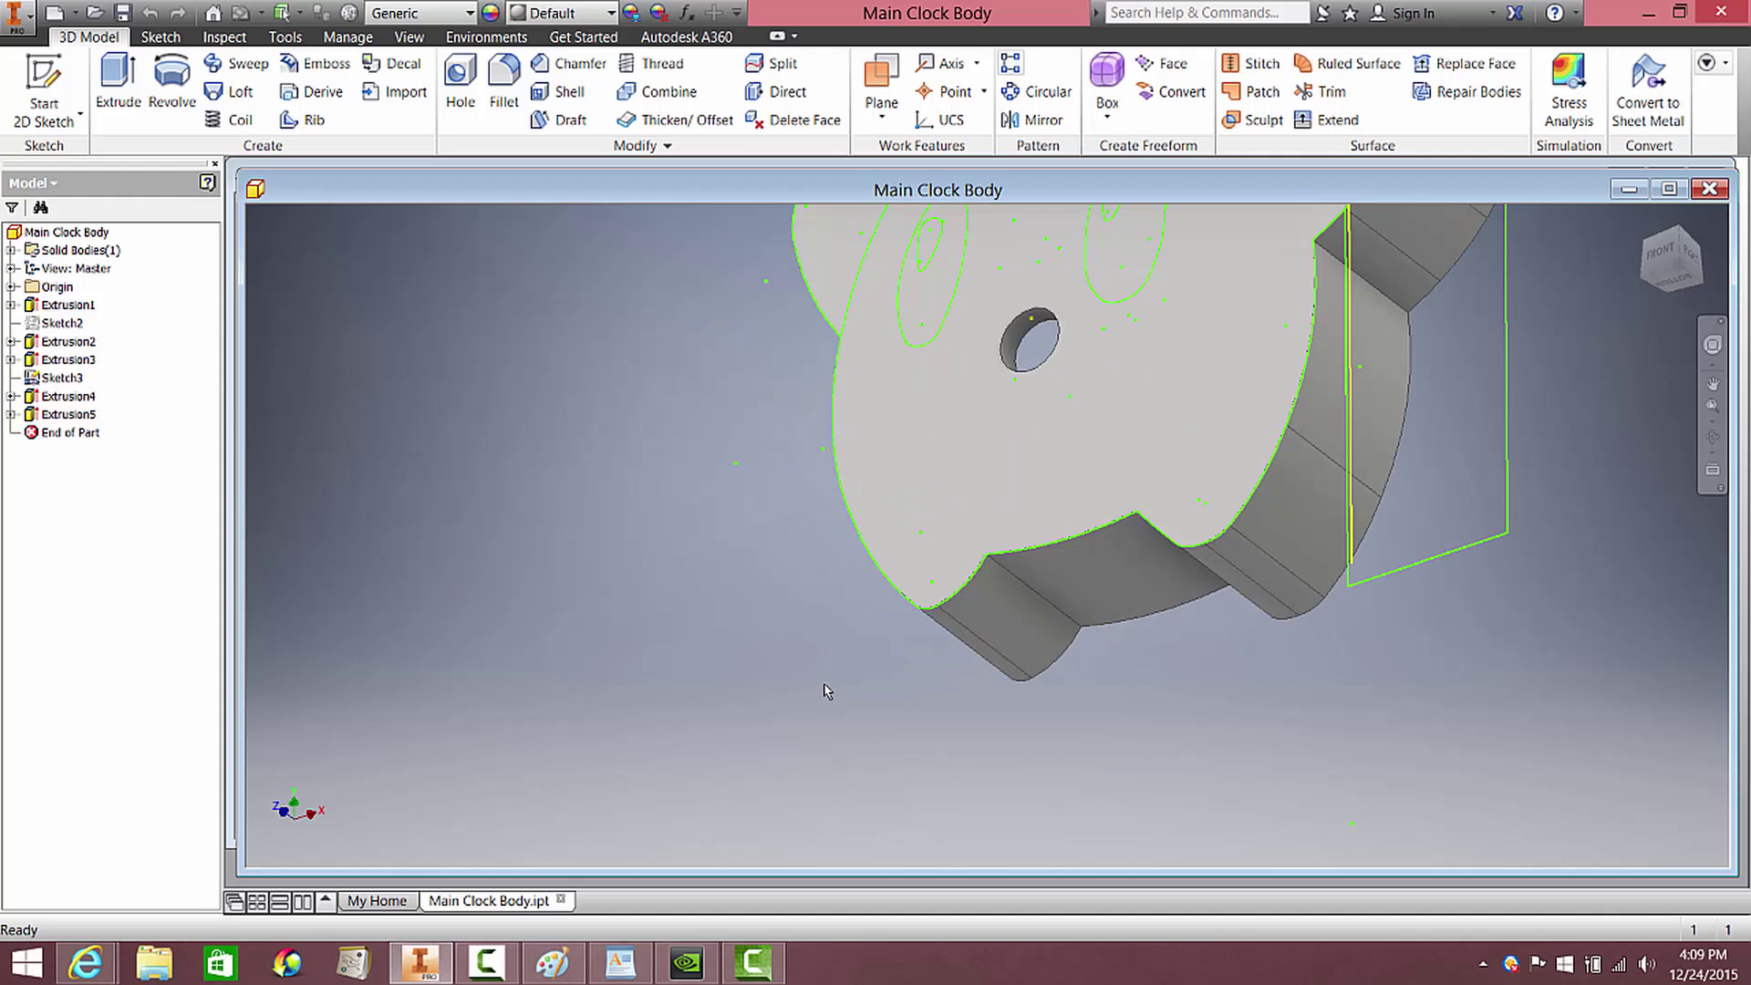
{"action": "middle_click_drag", "start_coordinate": [1123, 391], "coordinate": [1004, 544], "text": "shift"}
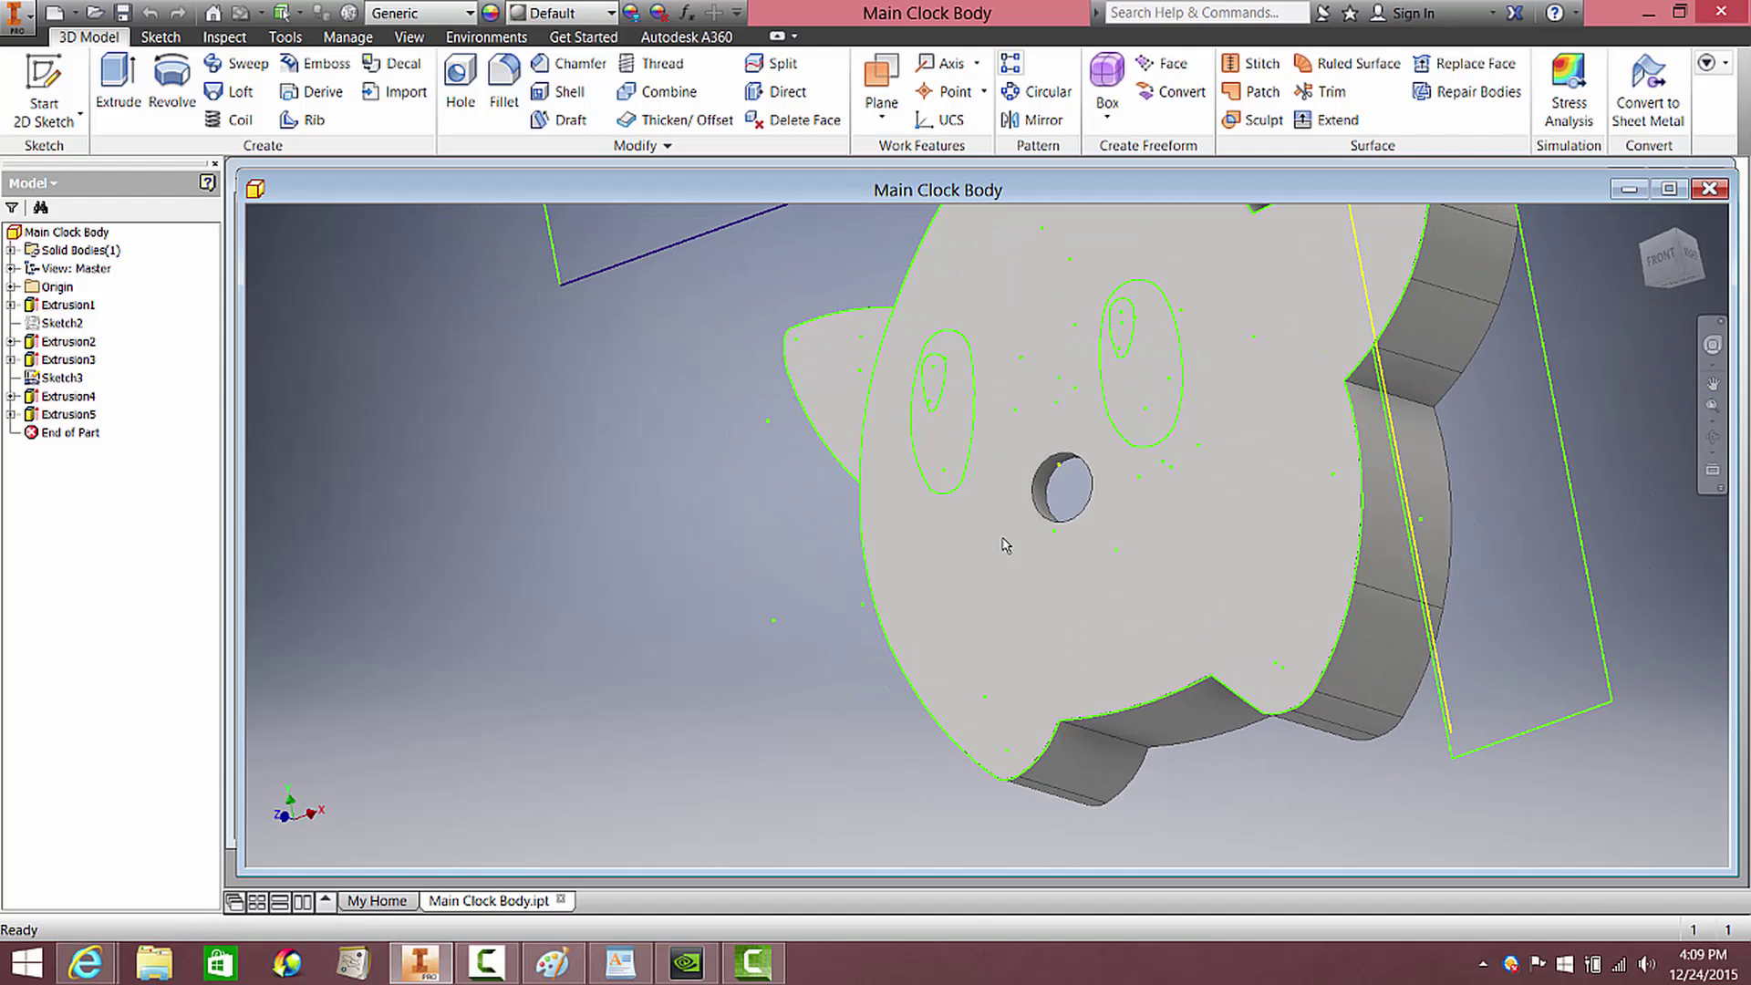
{"action": "mouse_move", "coordinate": [1006, 544]}
{"action": "scroll", "coordinate": [961, 403], "scroll_direction": "up", "scroll_amount": 4}
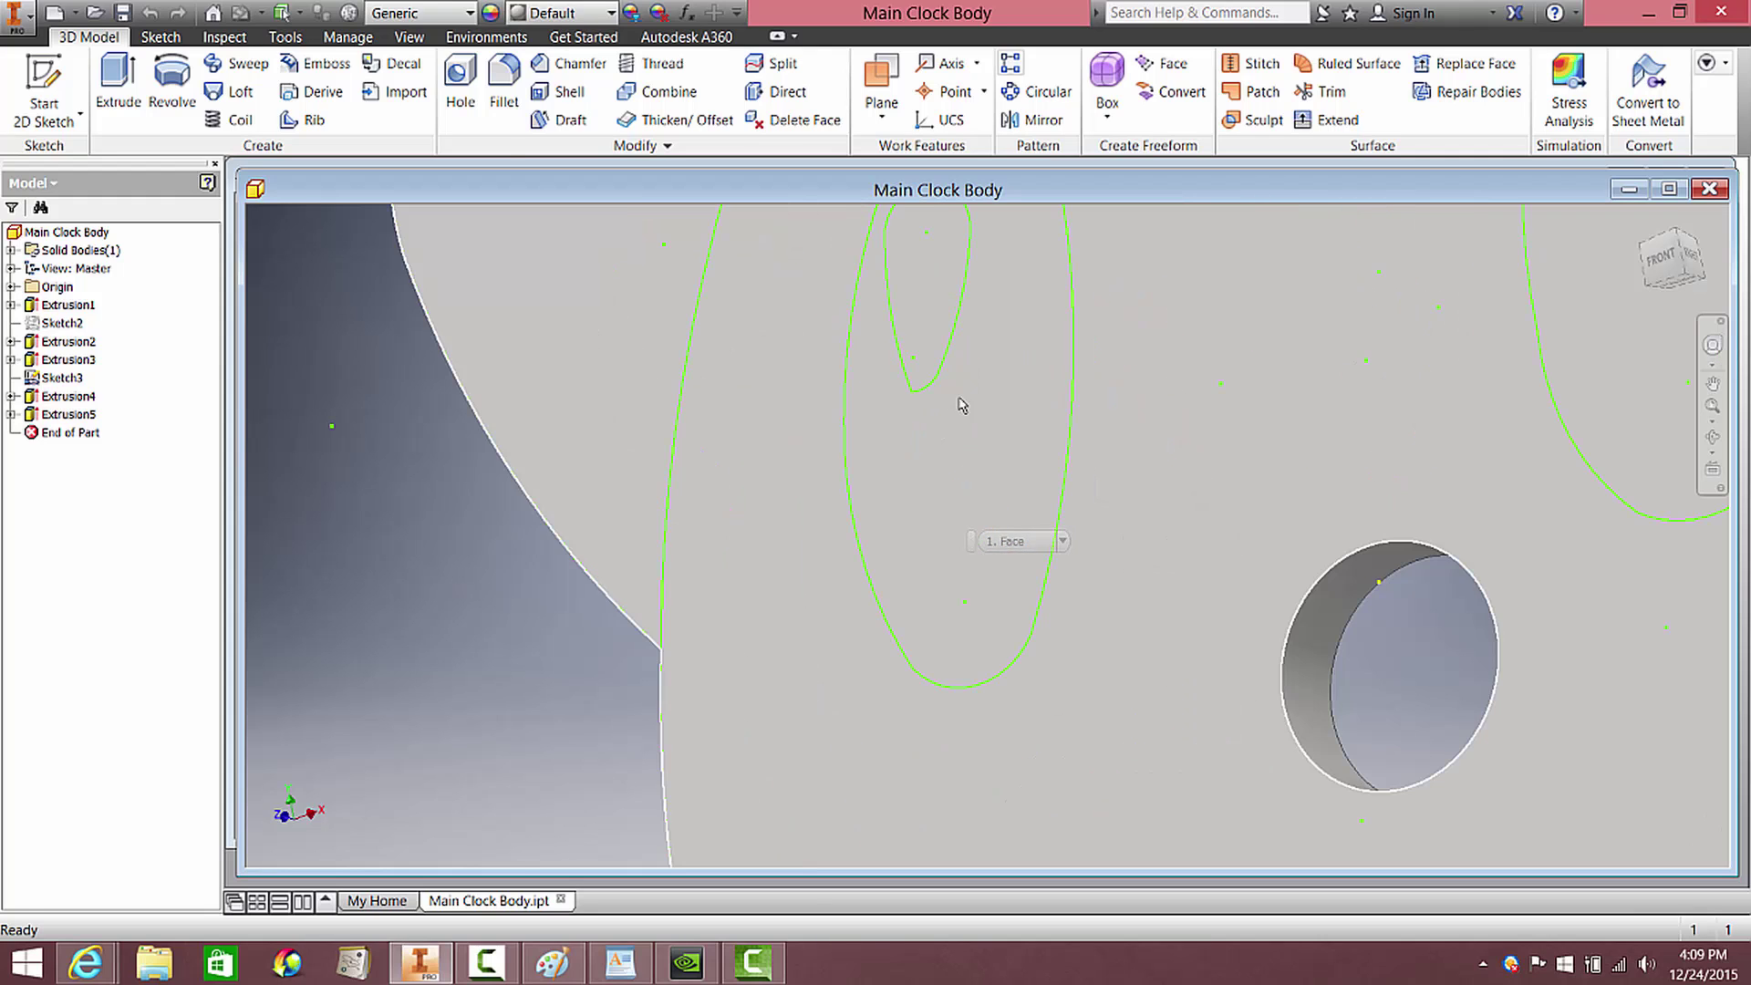
{"action": "scroll", "coordinate": [985, 359], "scroll_direction": "down", "scroll_amount": 4}
{"action": "middle_click_drag", "start_coordinate": [1028, 347], "coordinate": [905, 516], "text": "shift"}
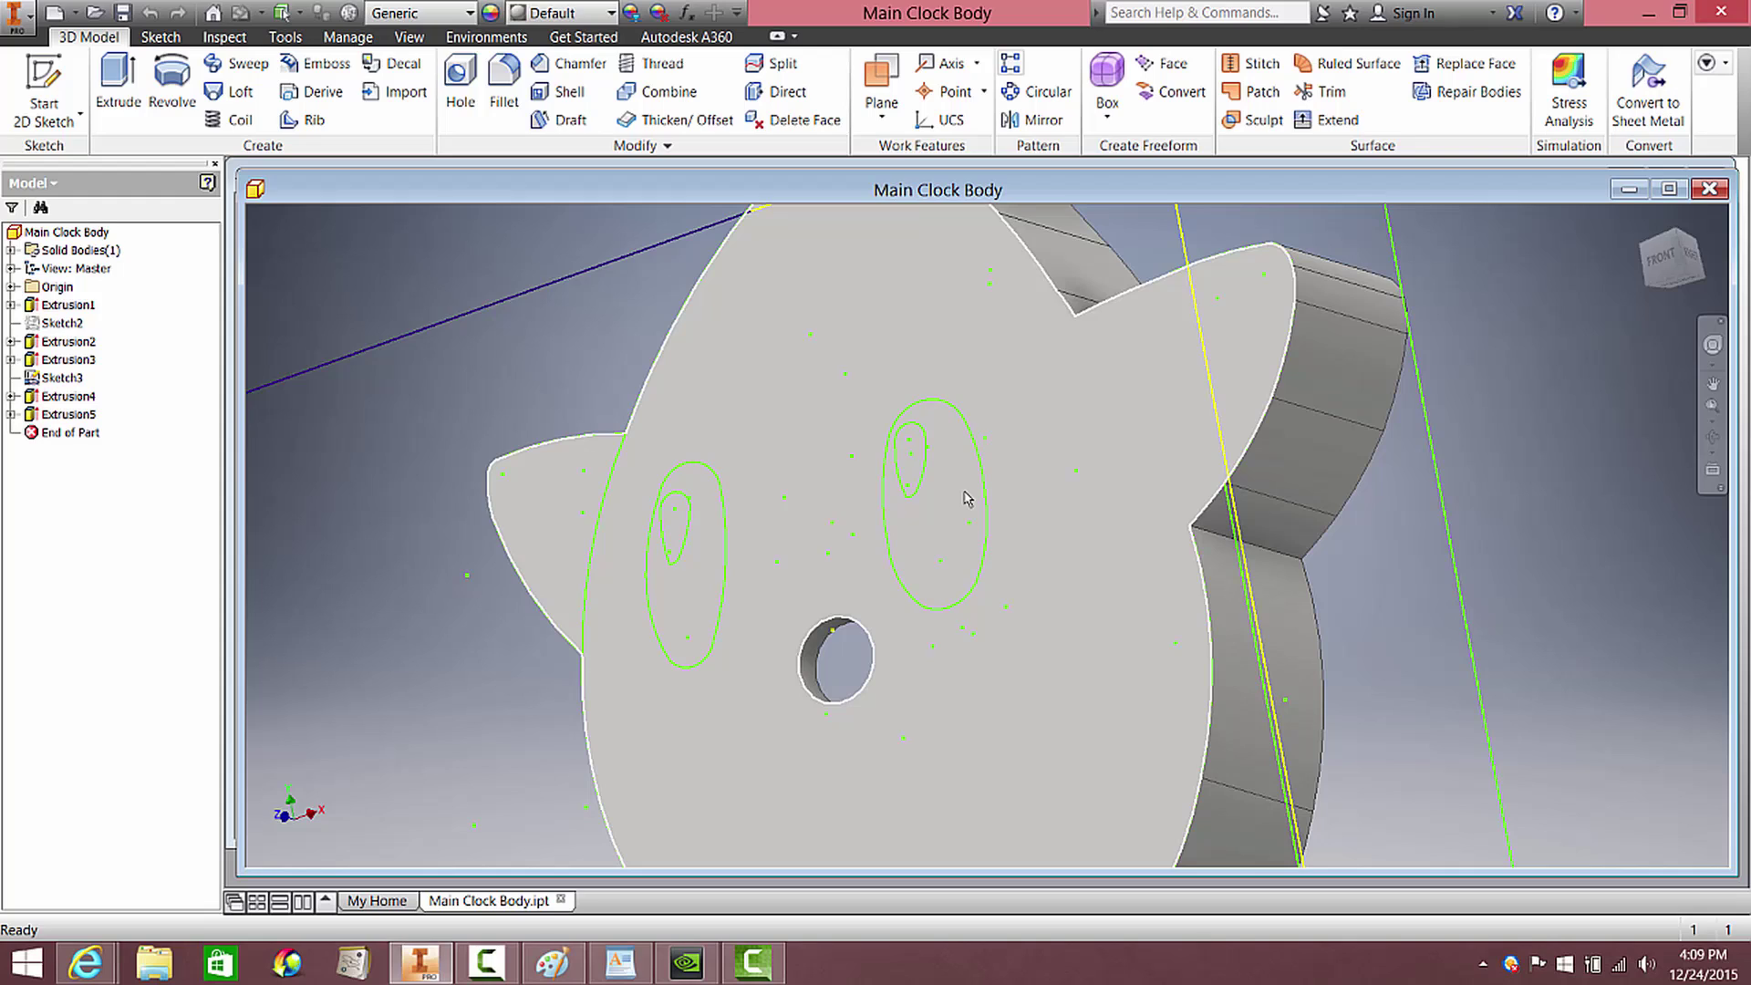
{"action": "mouse_move", "coordinate": [968, 497]}
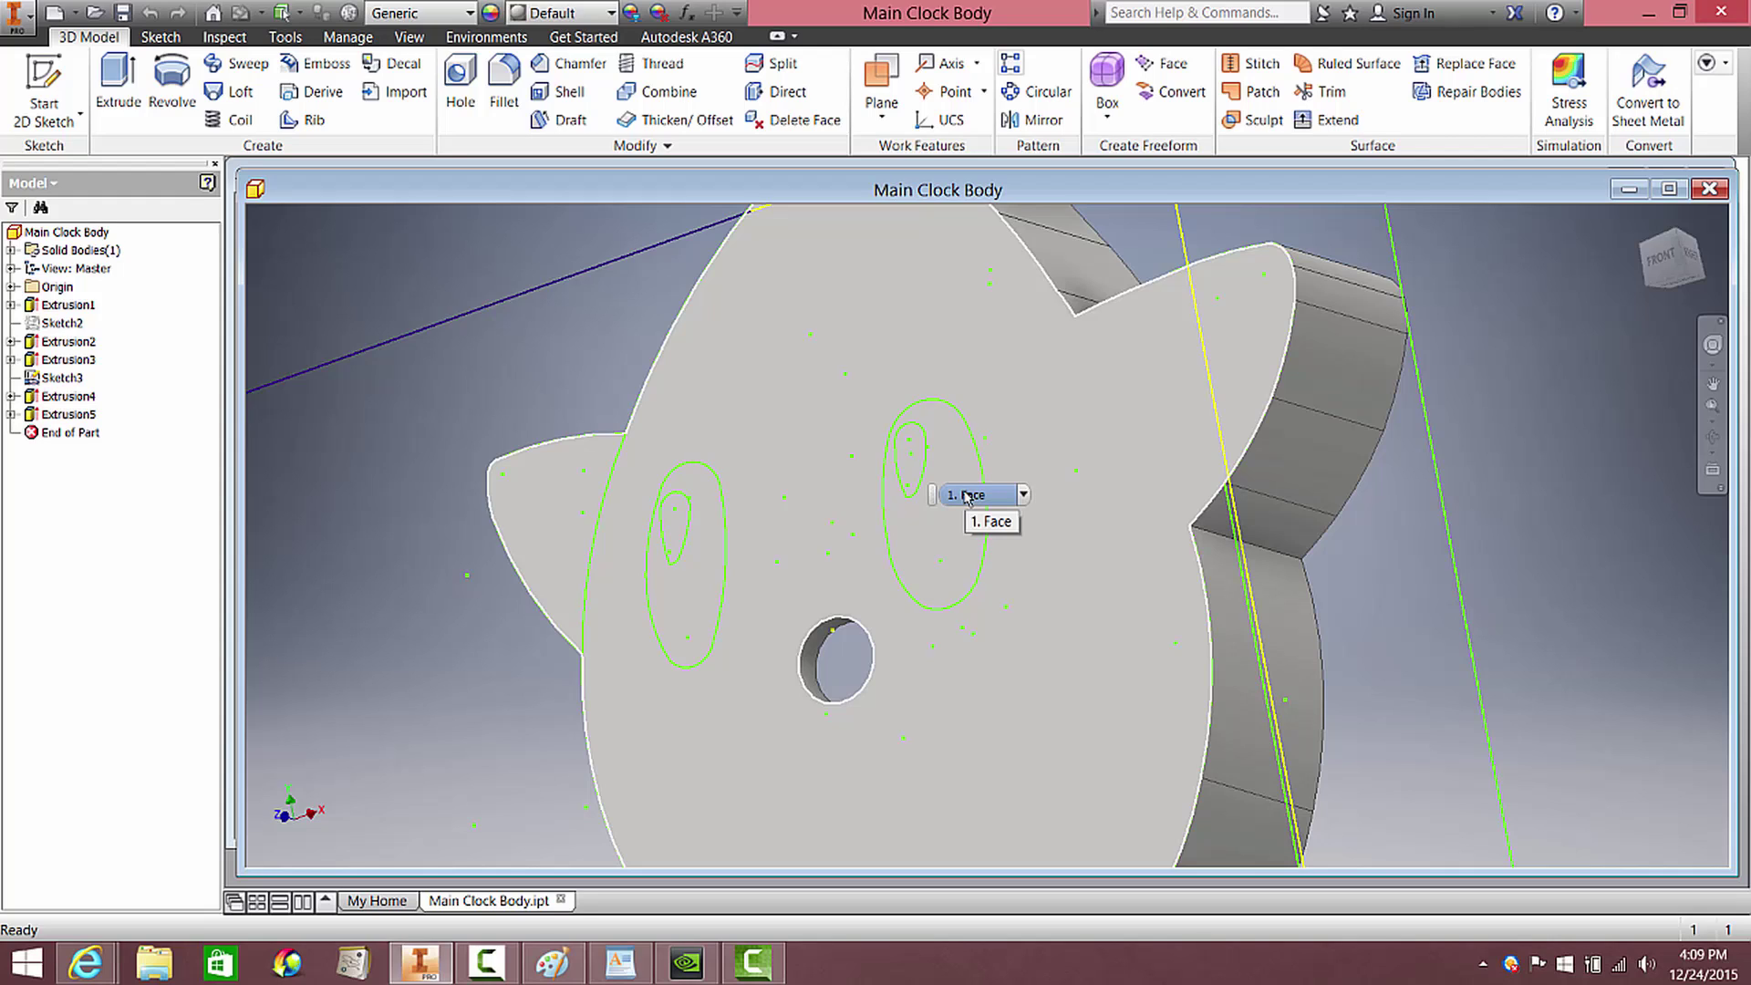
{"action": "left_click", "coordinate": [967, 495]}
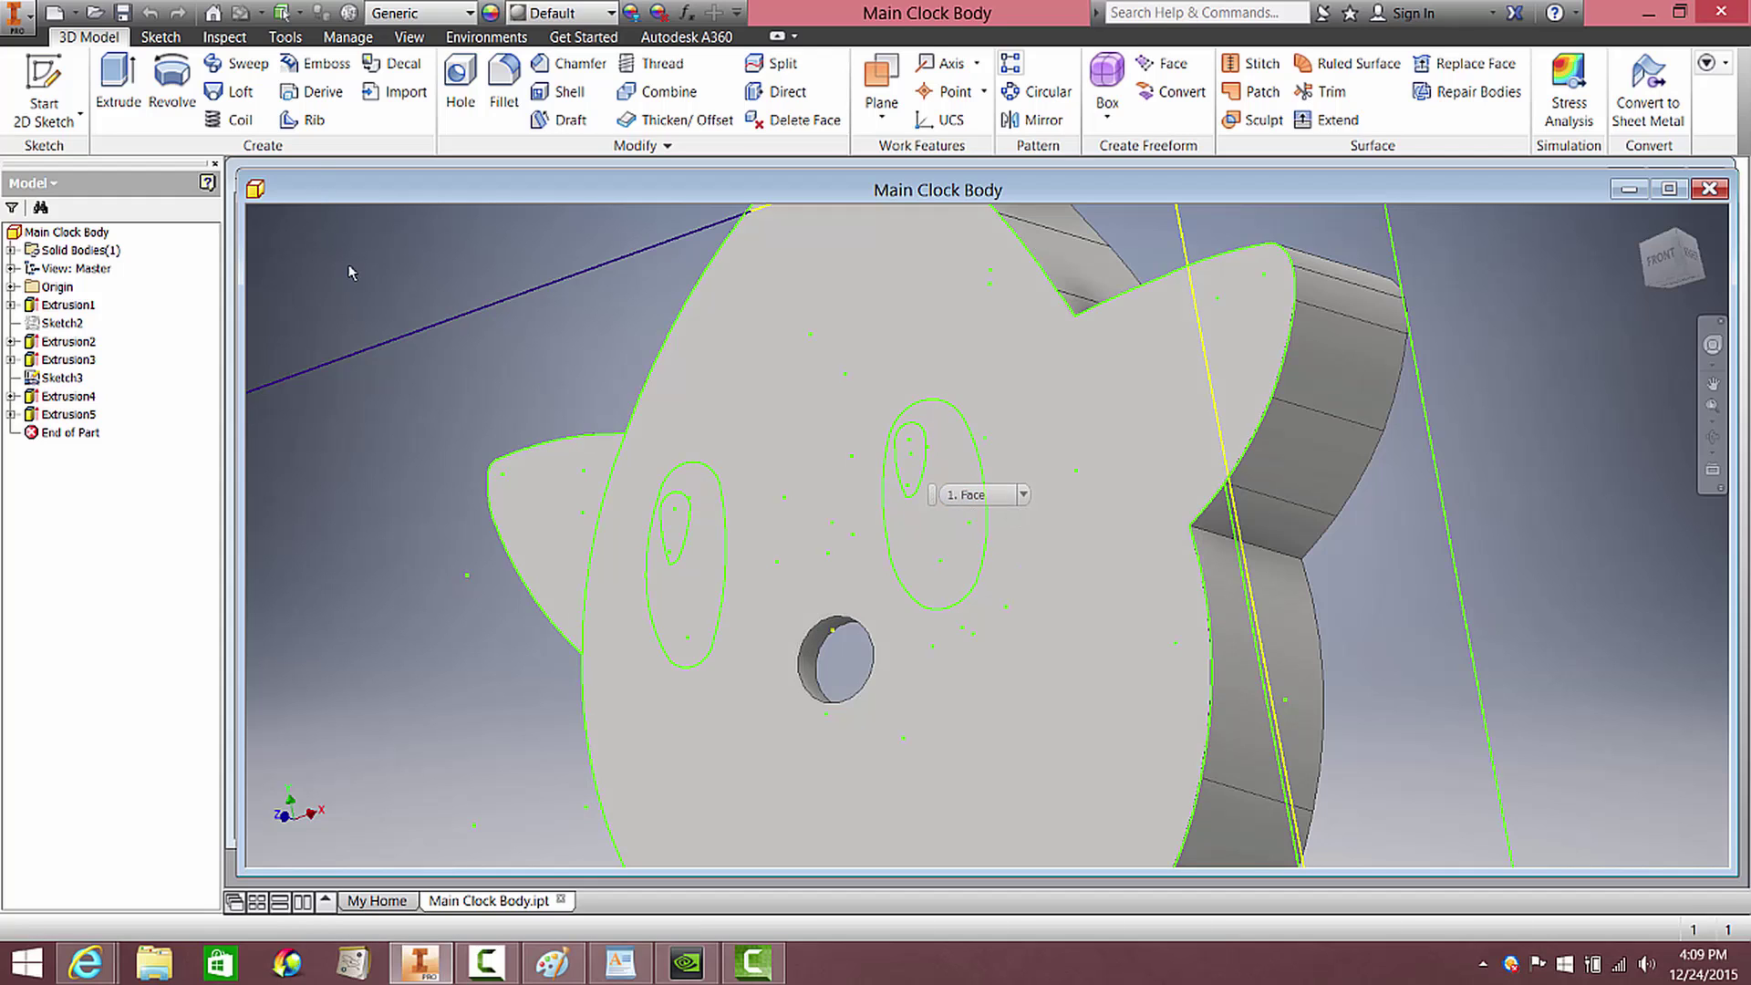
Cut both eye profiles 0.2 deep into the face, flipped into the body
{"action": "left_click", "coordinate": [121, 102]}
{"action": "left_click", "coordinate": [686, 606]}
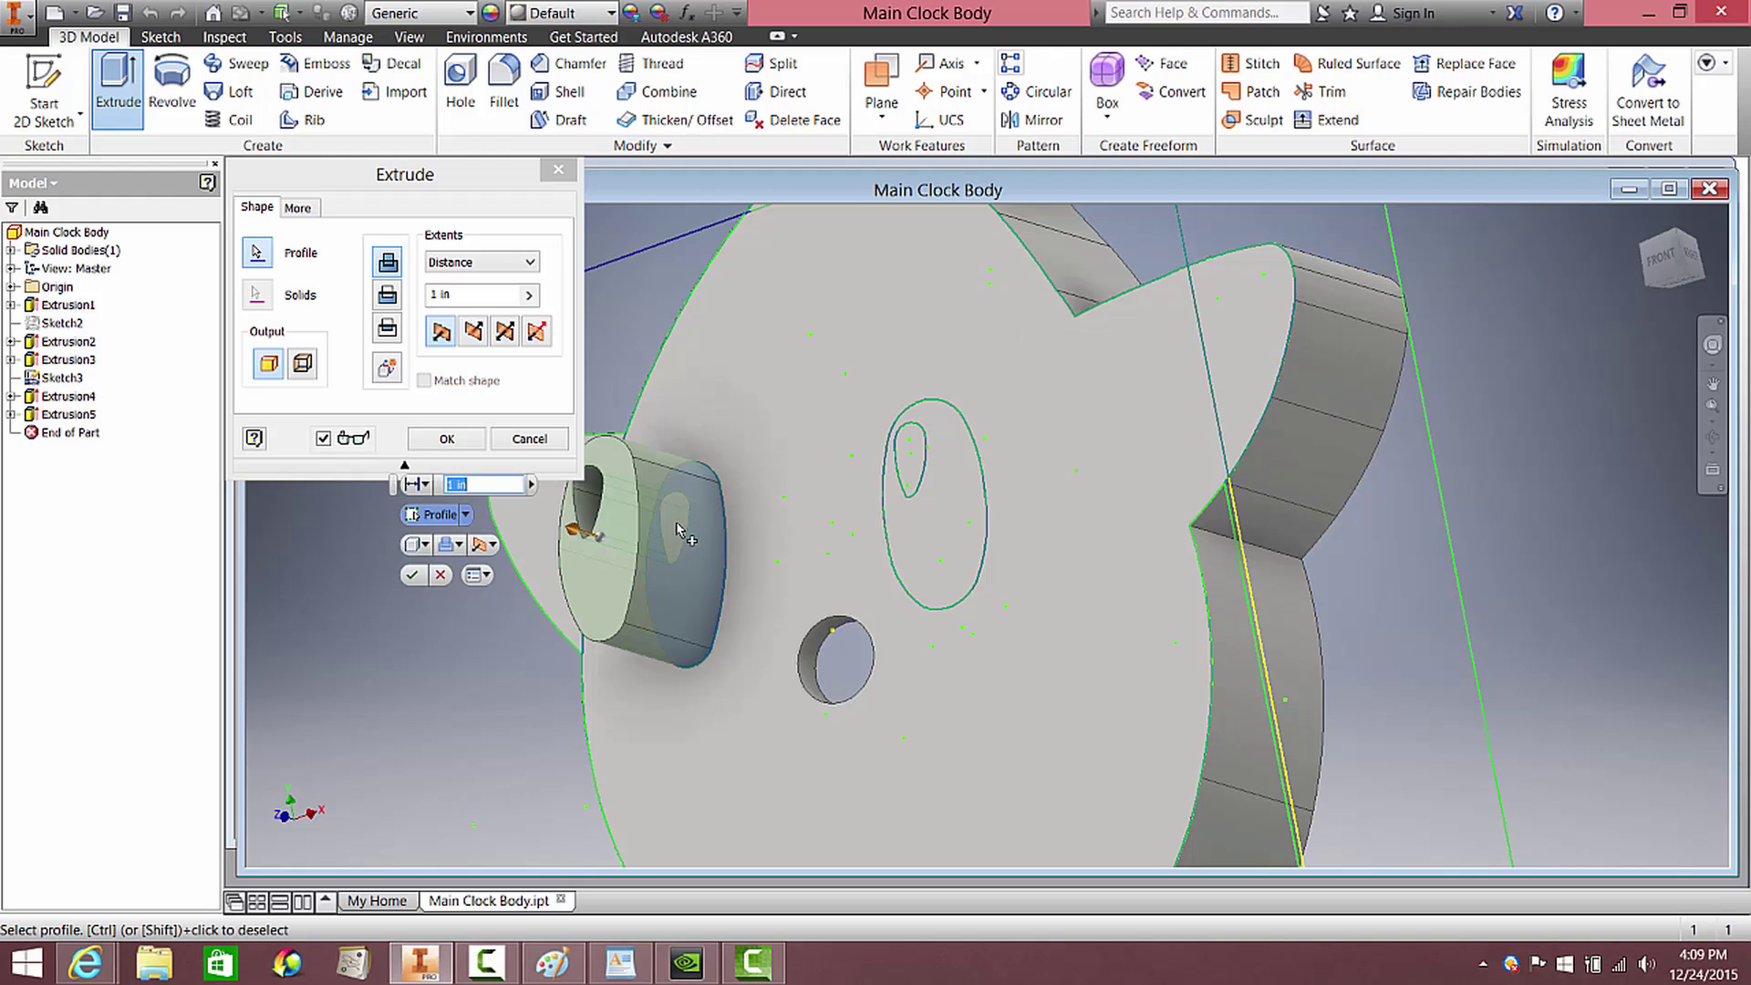
{"action": "left_click", "coordinate": [934, 564]}
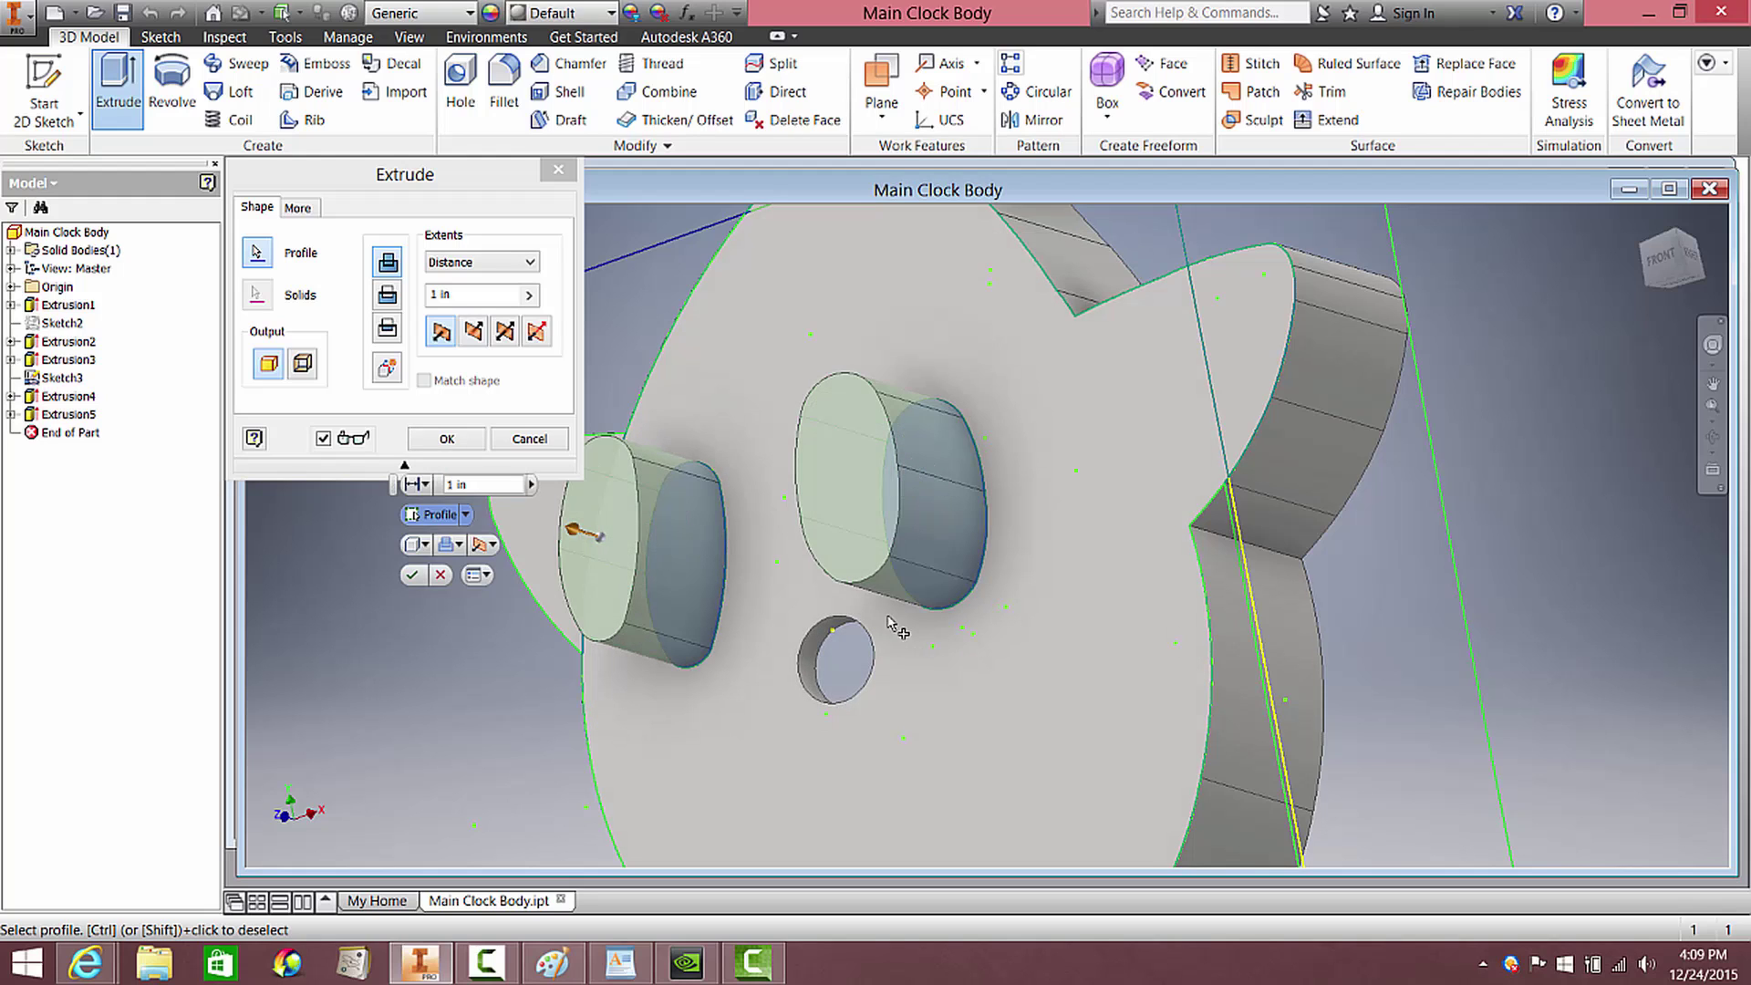
{"action": "middle_click_drag", "start_coordinate": [875, 456], "coordinate": [474, 347], "text": "shift"}
{"action": "left_click", "coordinate": [461, 296]}
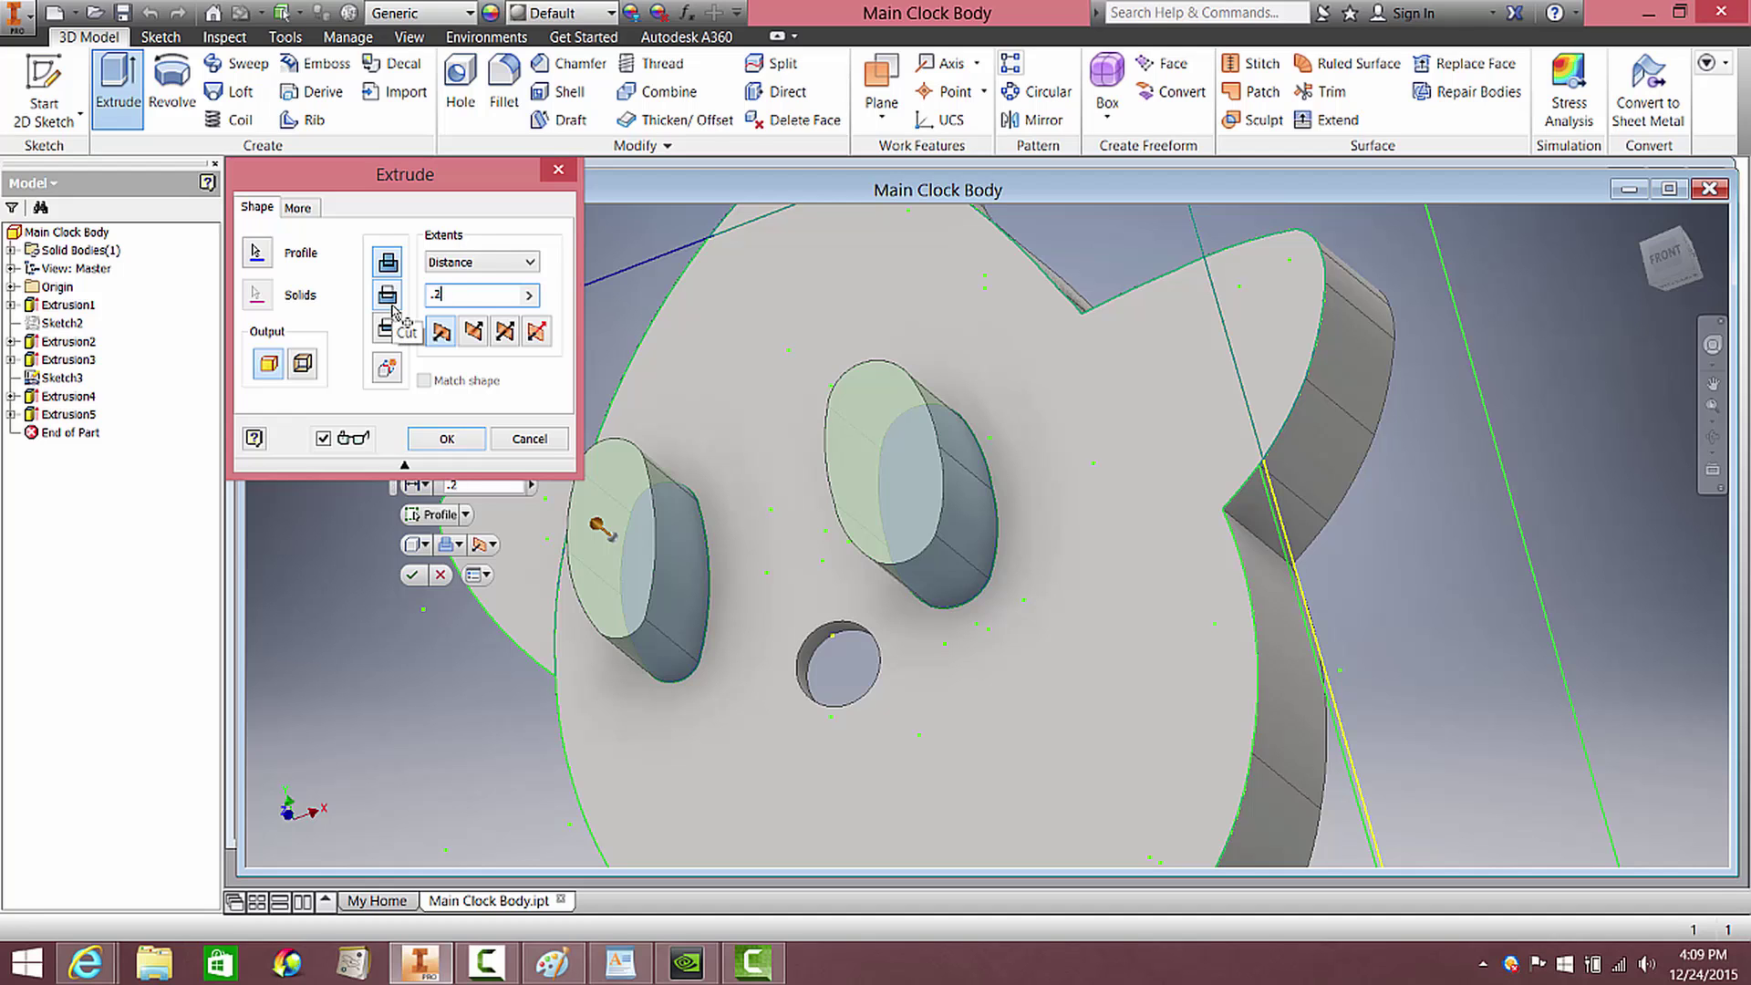
{"action": "left_click", "coordinate": [390, 307]}
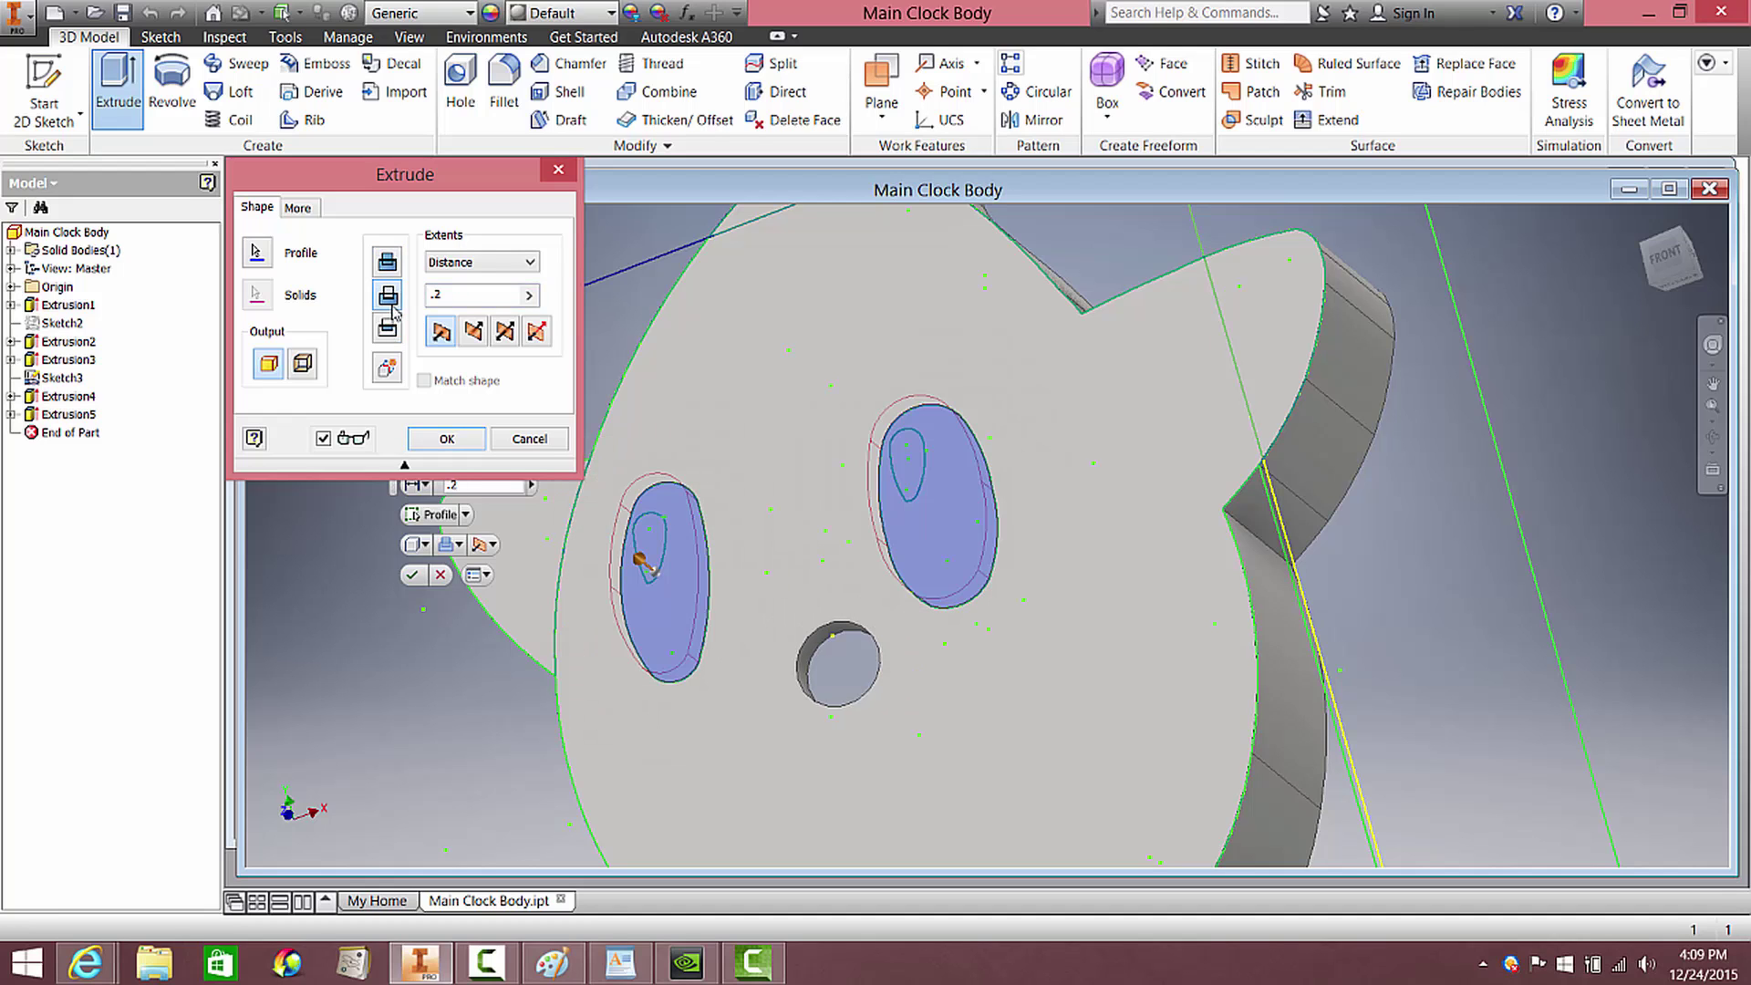
{"action": "middle_click_drag", "start_coordinate": [875, 346], "coordinate": [492, 454], "text": "shift"}
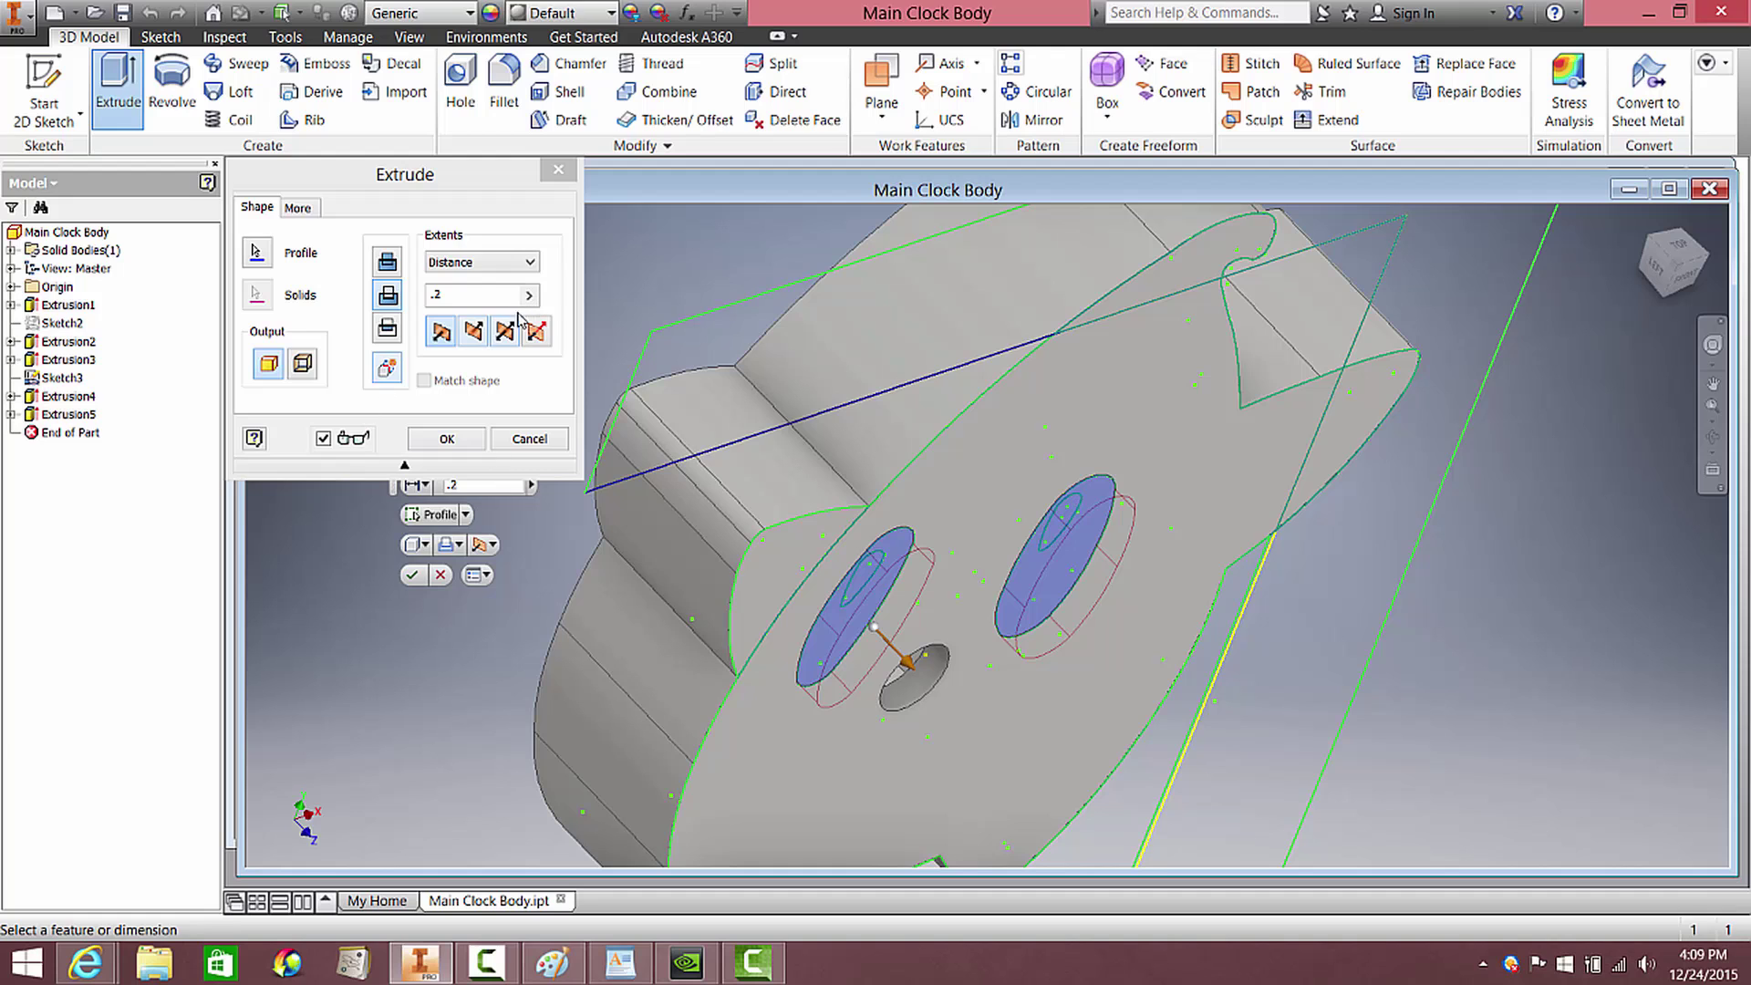
{"action": "left_click", "coordinate": [473, 335]}
{"action": "middle_click_drag", "start_coordinate": [949, 565], "coordinate": [554, 462], "text": "shift"}
{"action": "left_click", "coordinate": [446, 439]}
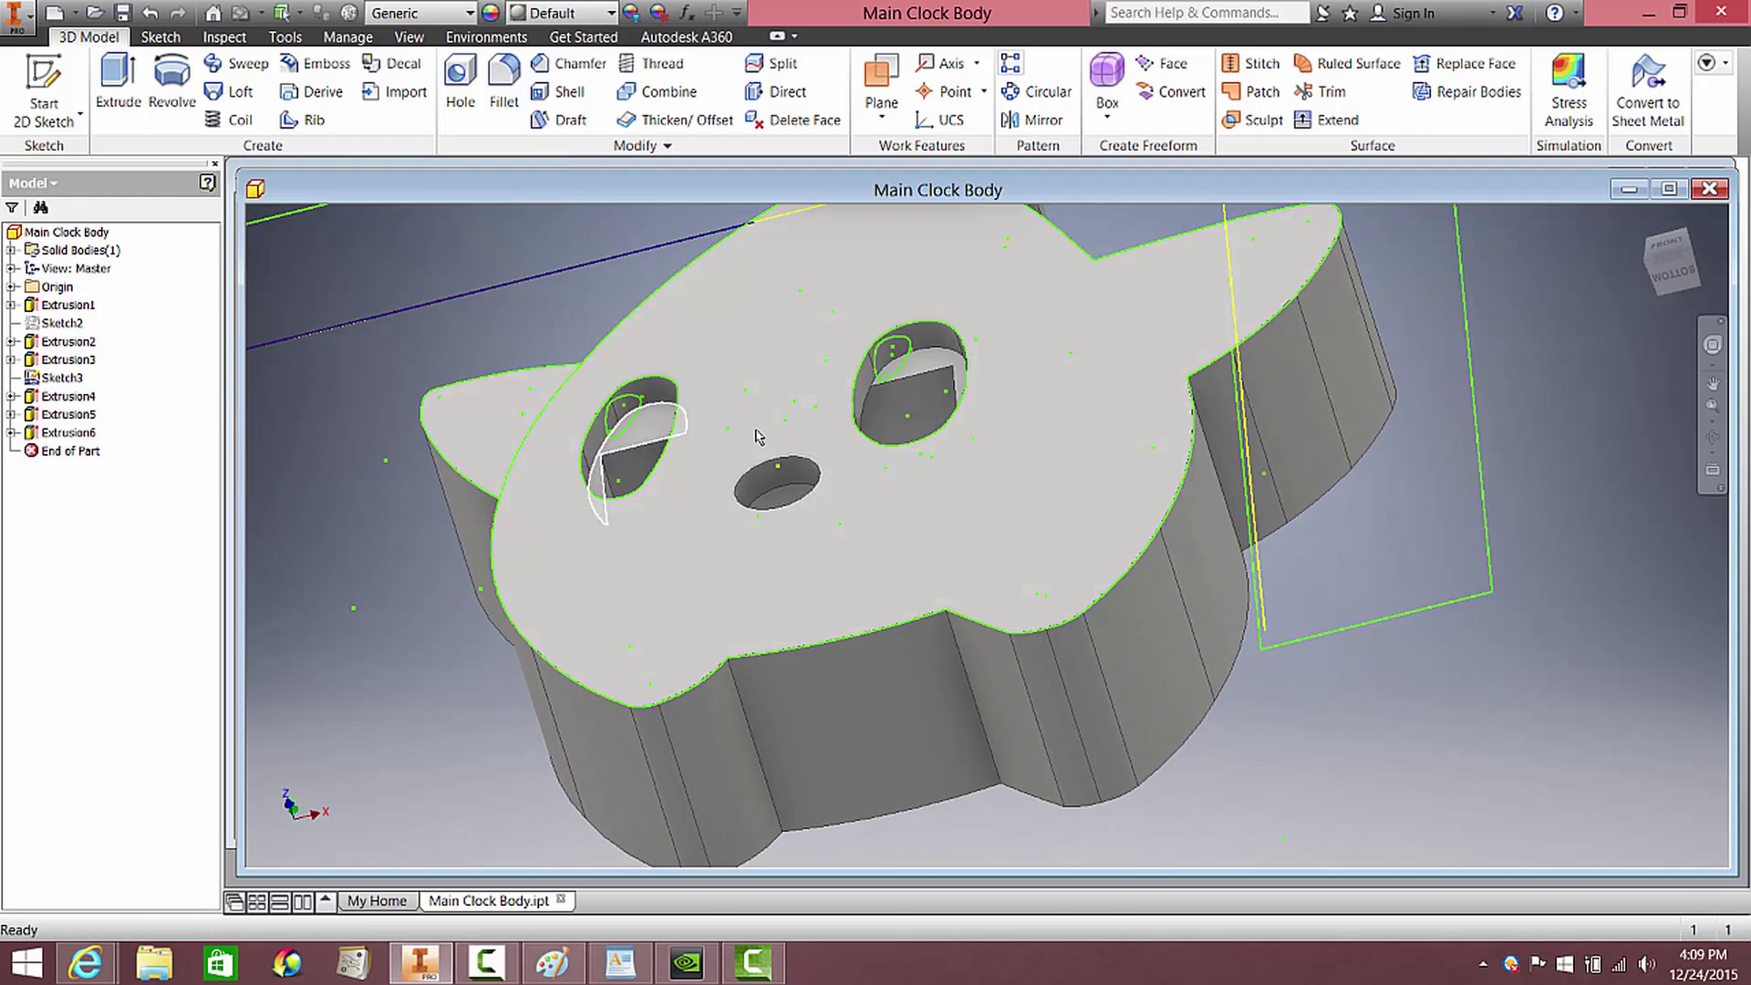
{"action": "middle_click_drag", "start_coordinate": [715, 422], "coordinate": [938, 484], "text": "shift"}
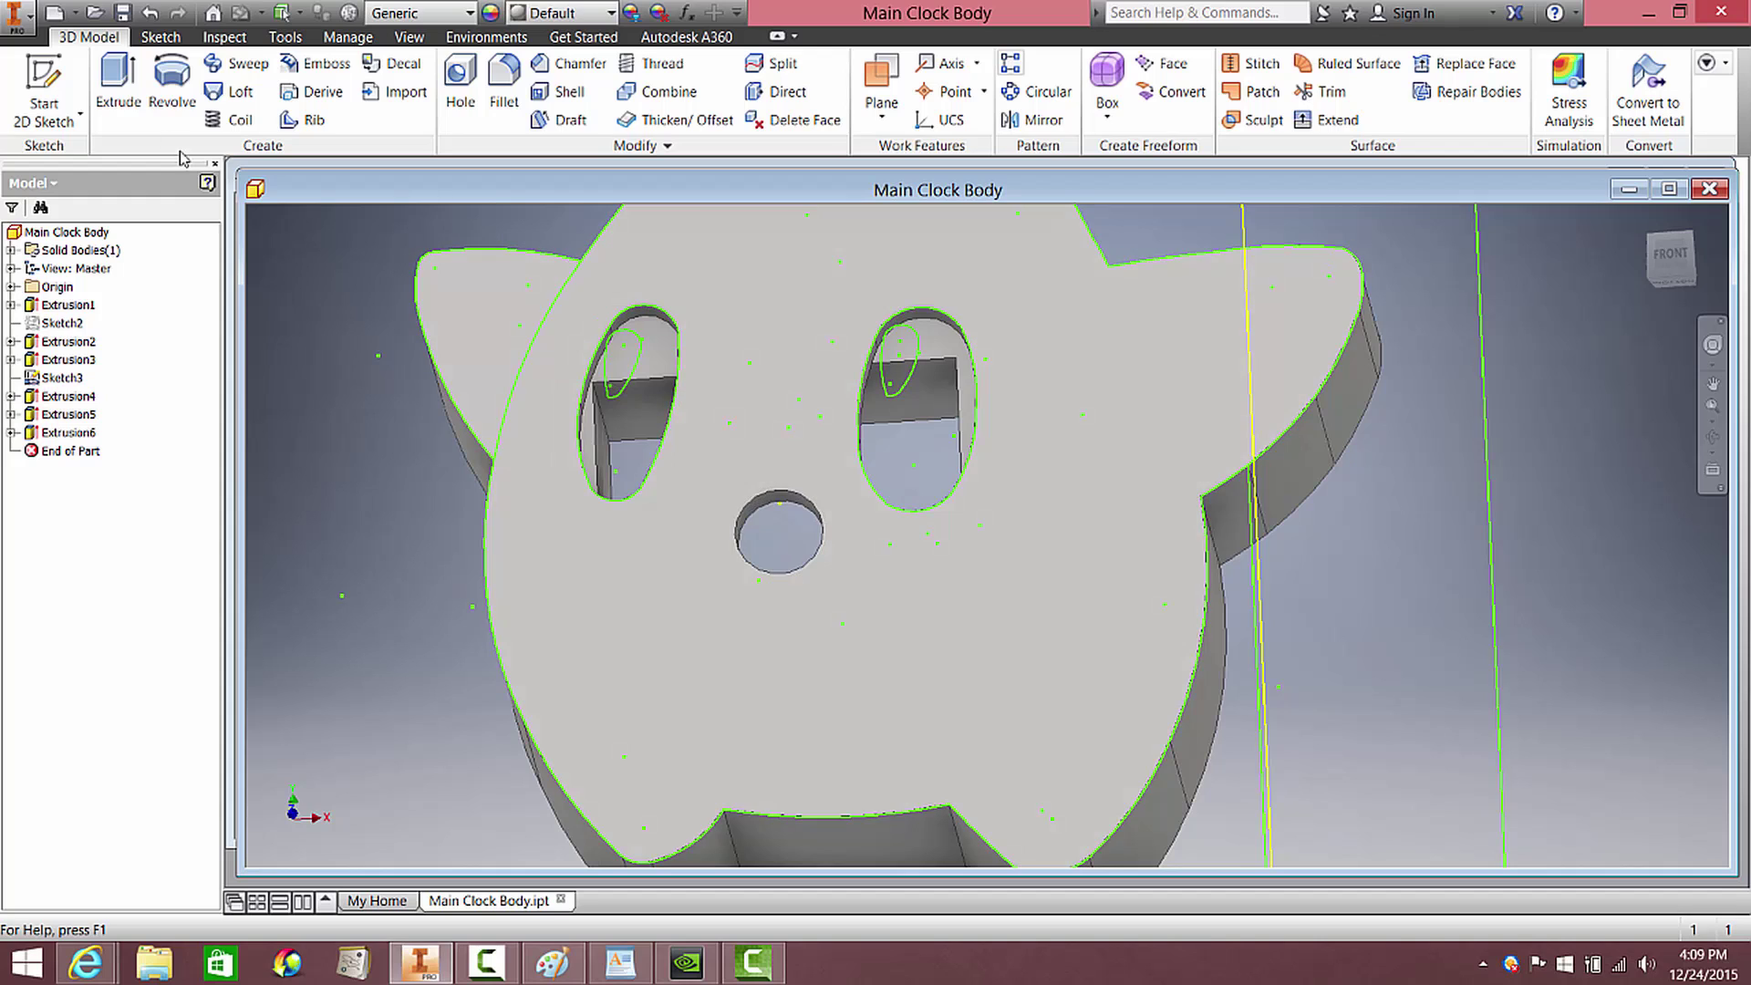
Orbit the part to a side view and bring up the application file menu
{"action": "left_click", "coordinate": [16, 16]}
{"action": "key", "text": "Escape"}
{"action": "left_click_drag", "start_coordinate": [1258, 399], "coordinate": [1036, 419]}
{"action": "scroll", "coordinate": [1036, 418], "scroll_direction": "down", "scroll_amount": 3}
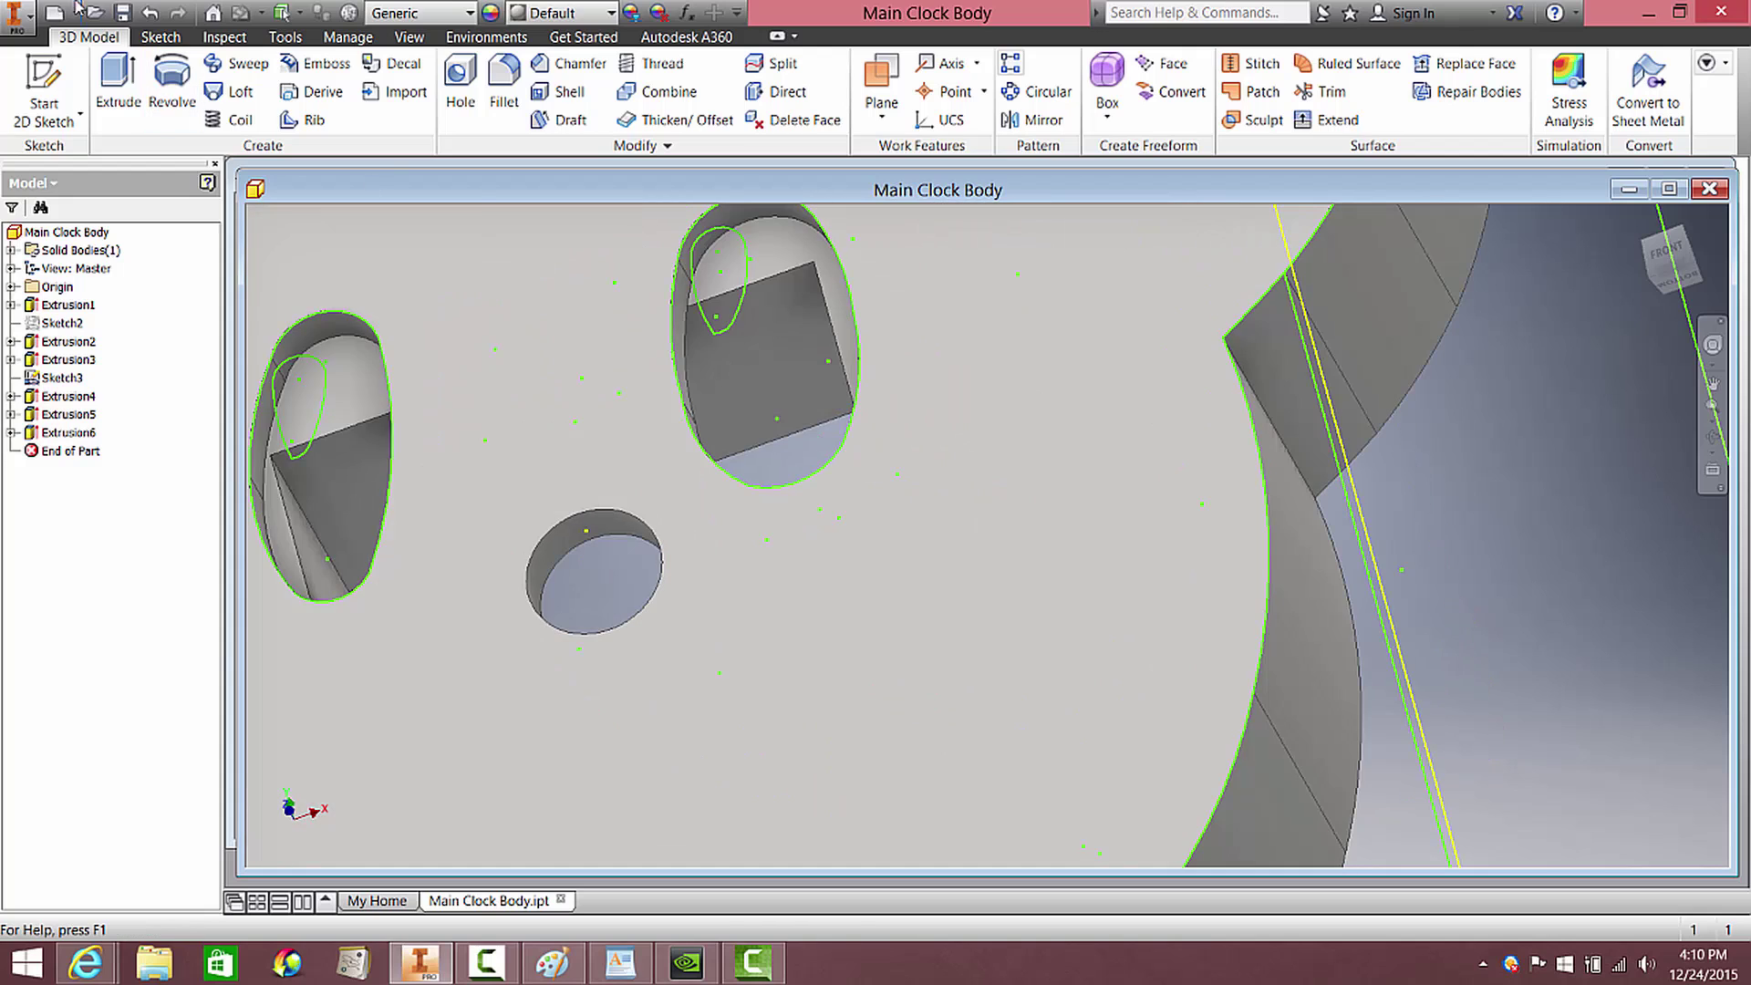
{"action": "left_click", "coordinate": [16, 17]}
Save a copy as 'Main Clock Part 1', replacing 'Body' in the file name
{"action": "left_click", "coordinate": [77, 265]}
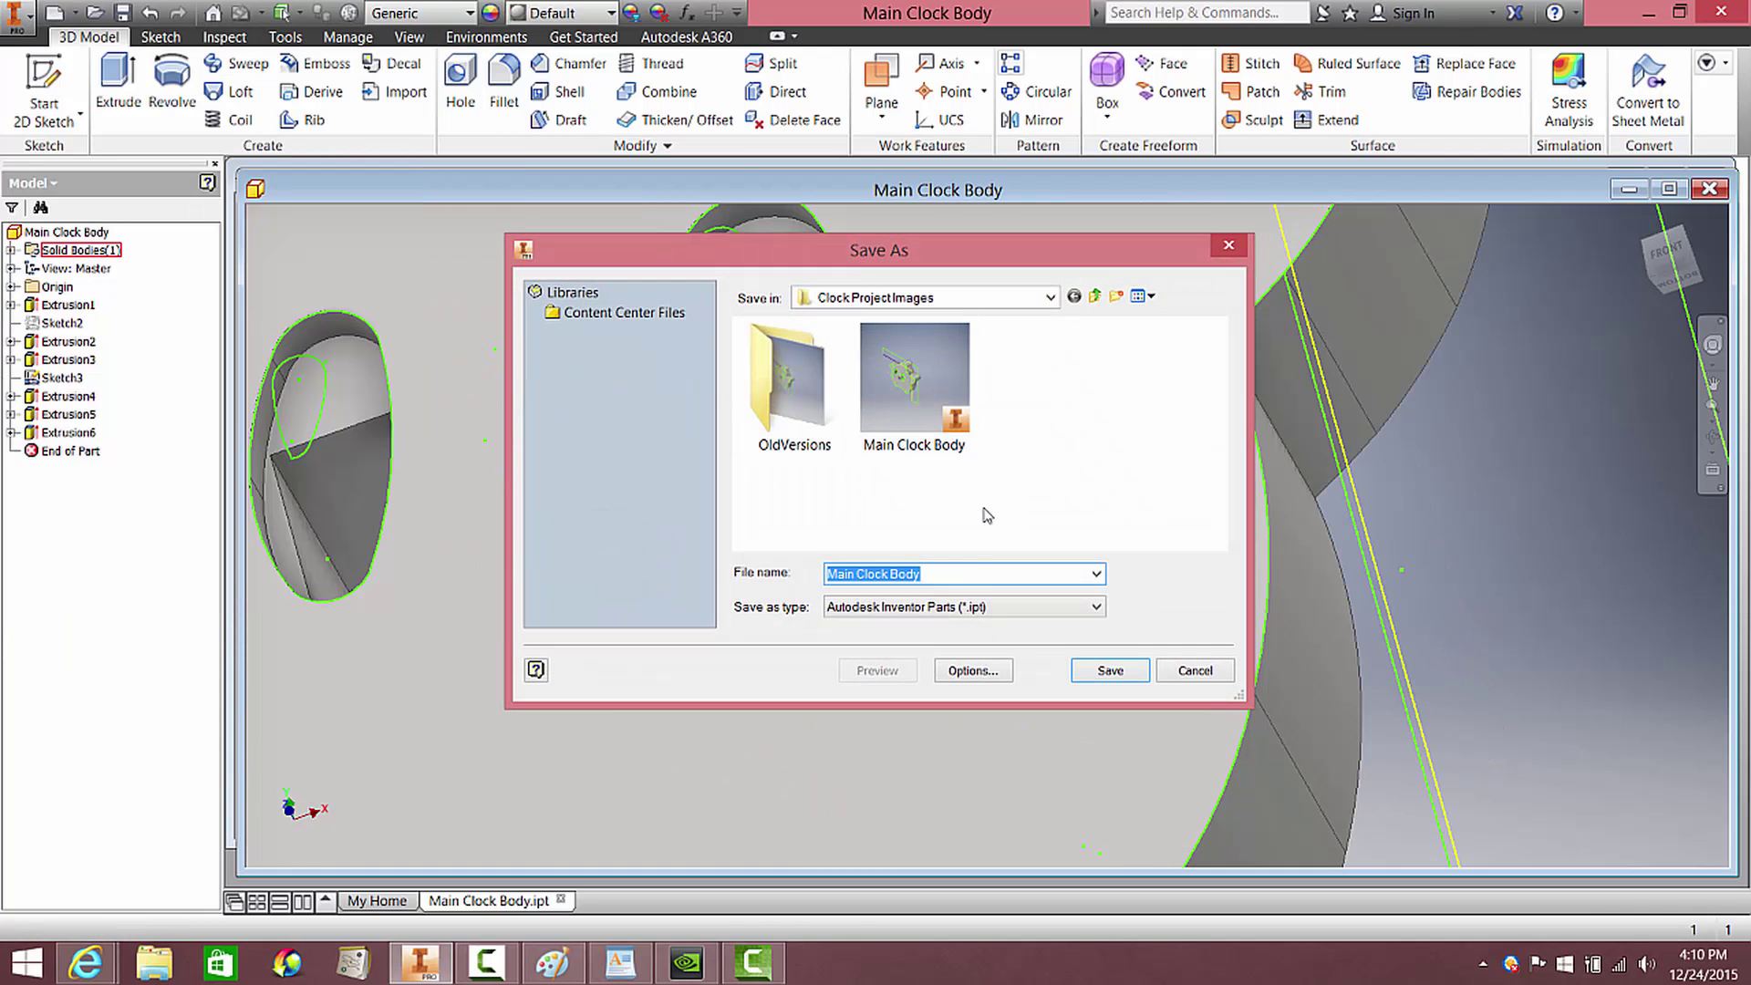
{"action": "left_click", "coordinate": [952, 574]}
{"action": "double_click", "coordinate": [905, 573]}
{"action": "double_click", "coordinate": [905, 574]}
{"action": "type", "text": "Part 1"}
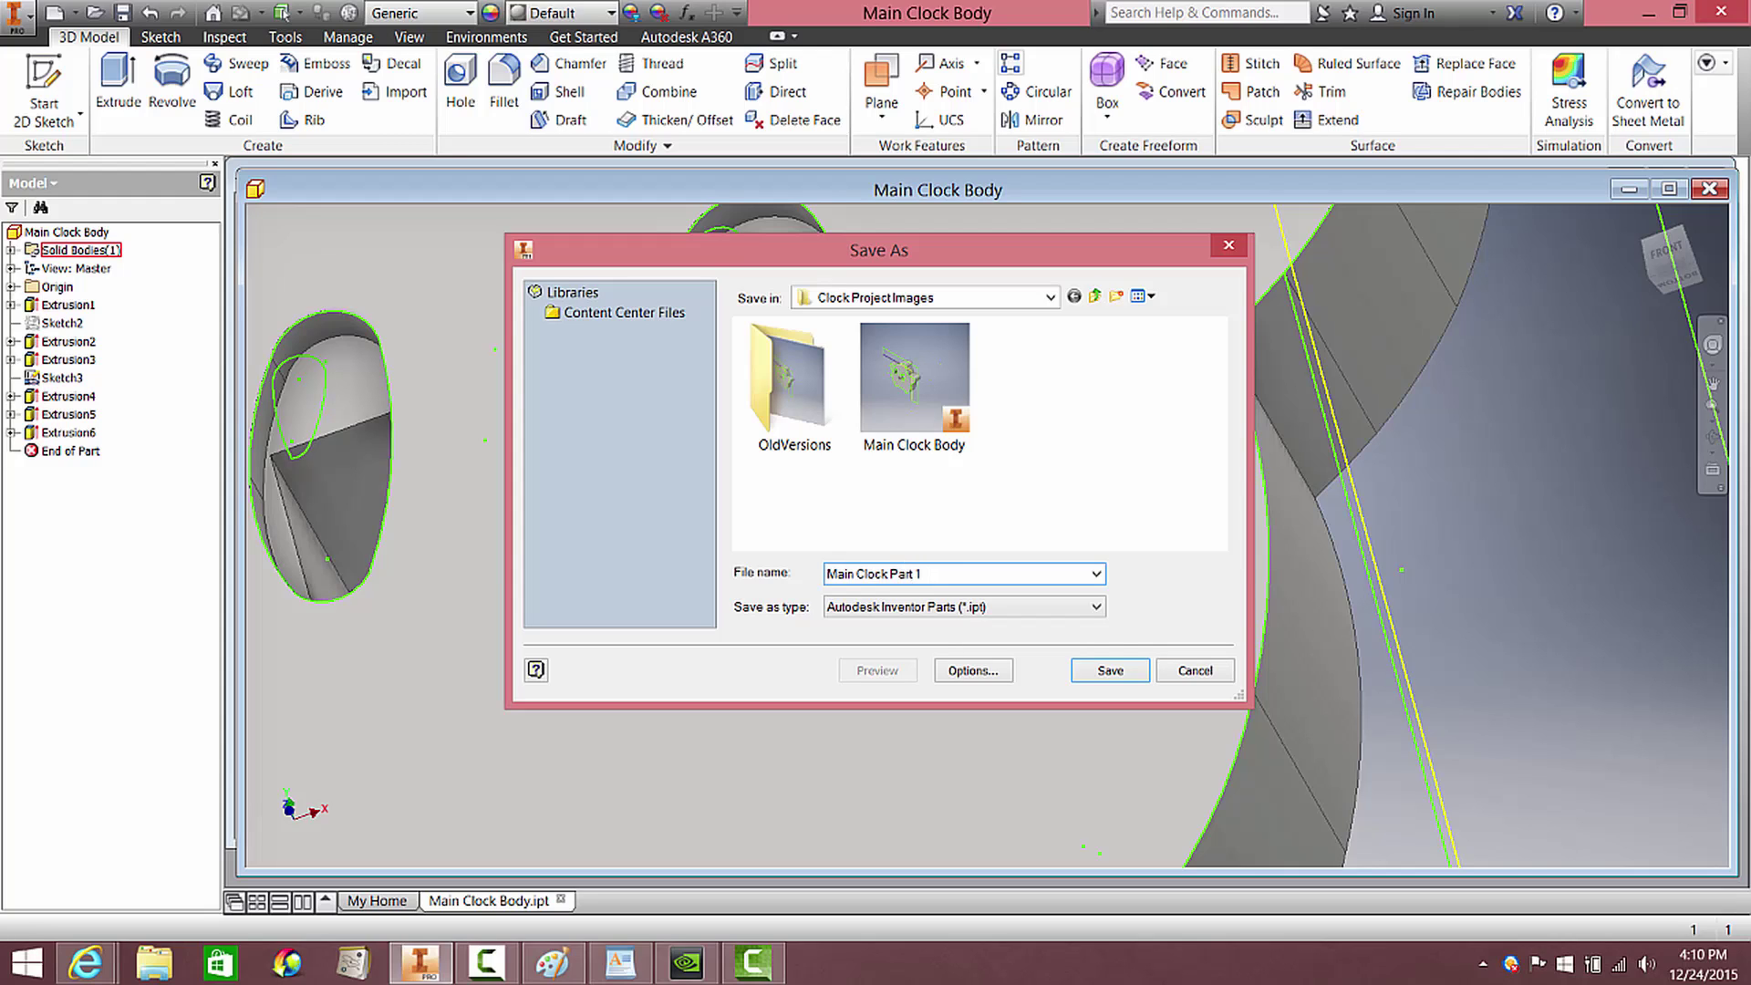
{"action": "left_click", "coordinate": [1108, 672]}
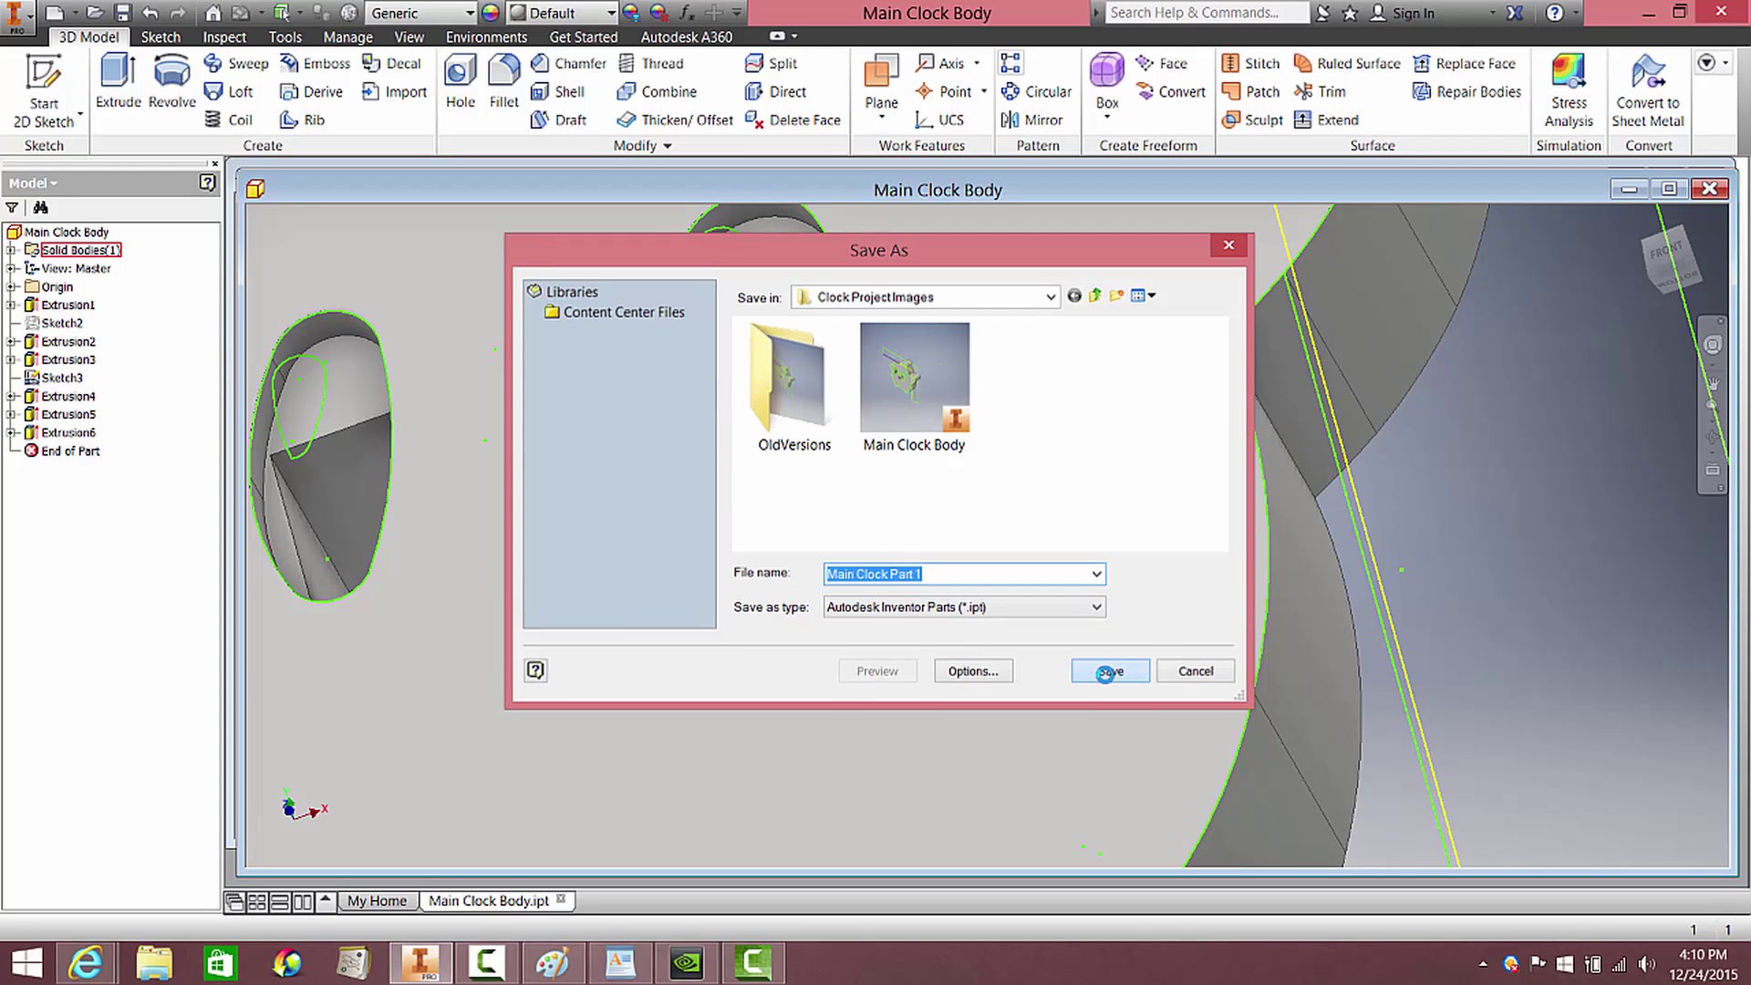
{"action": "scroll", "coordinate": [953, 544], "scroll_direction": "up", "scroll_amount": 10}
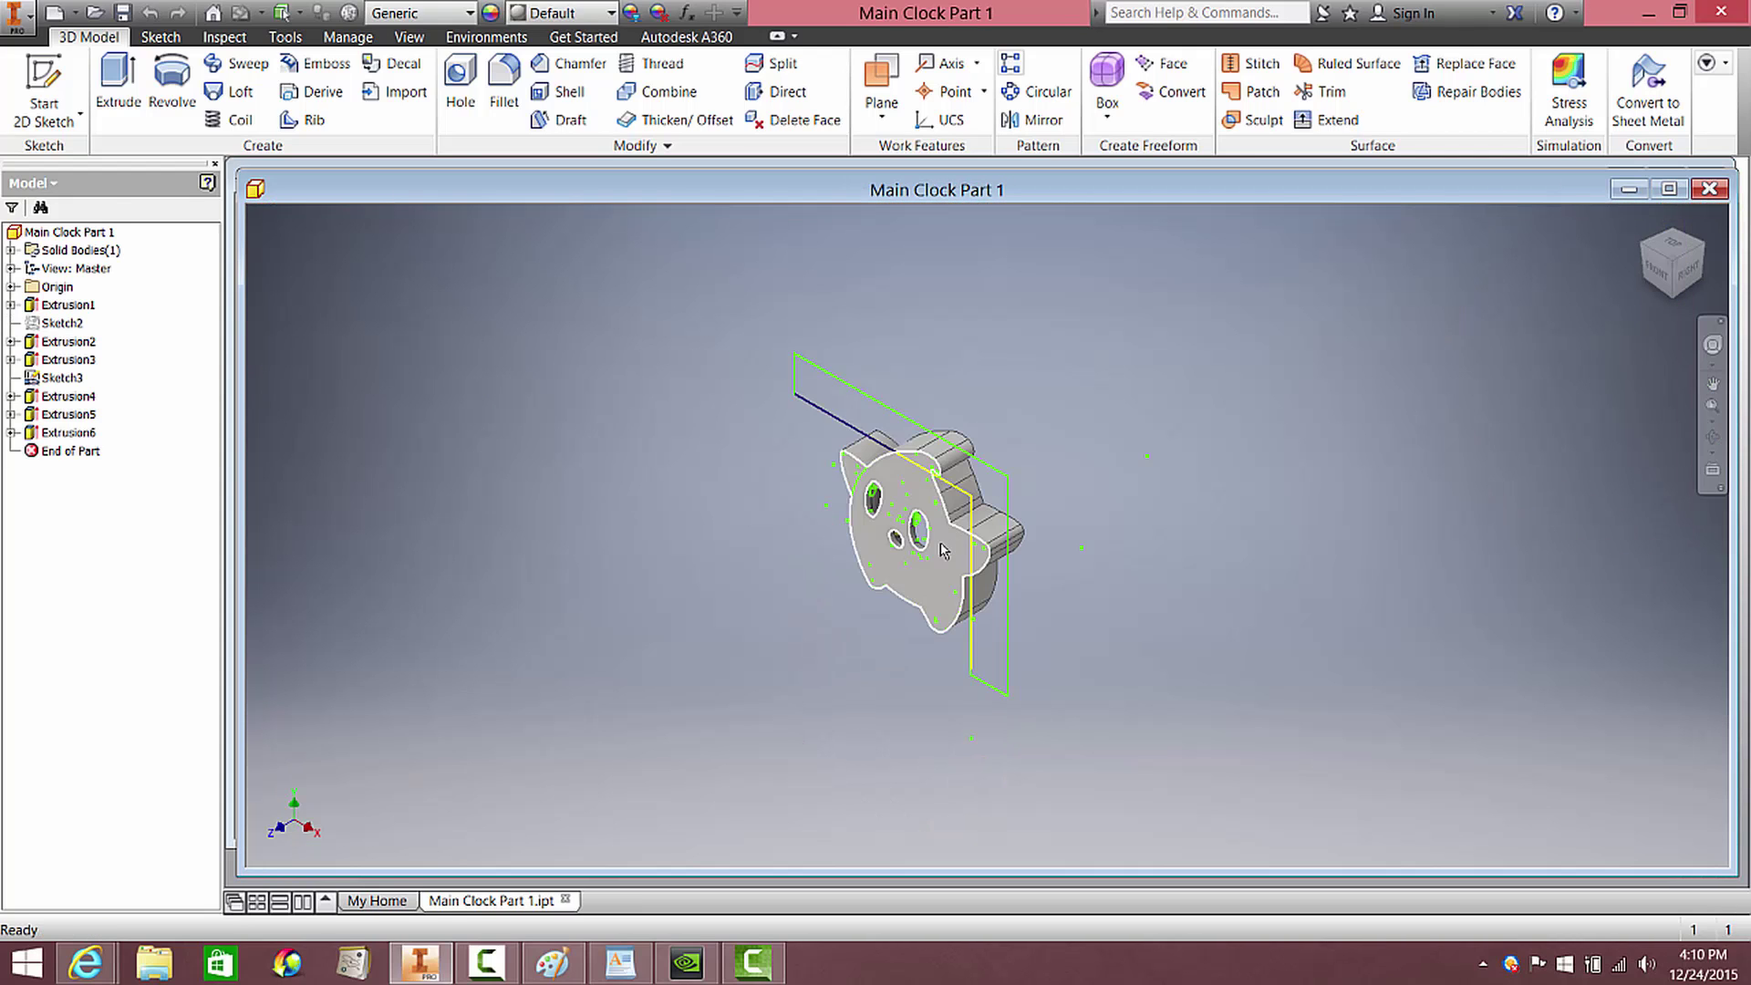
Delete the Extrusion6 eye-hole cut from the model browser
{"action": "scroll", "coordinate": [892, 618], "scroll_direction": "down", "scroll_amount": 6}
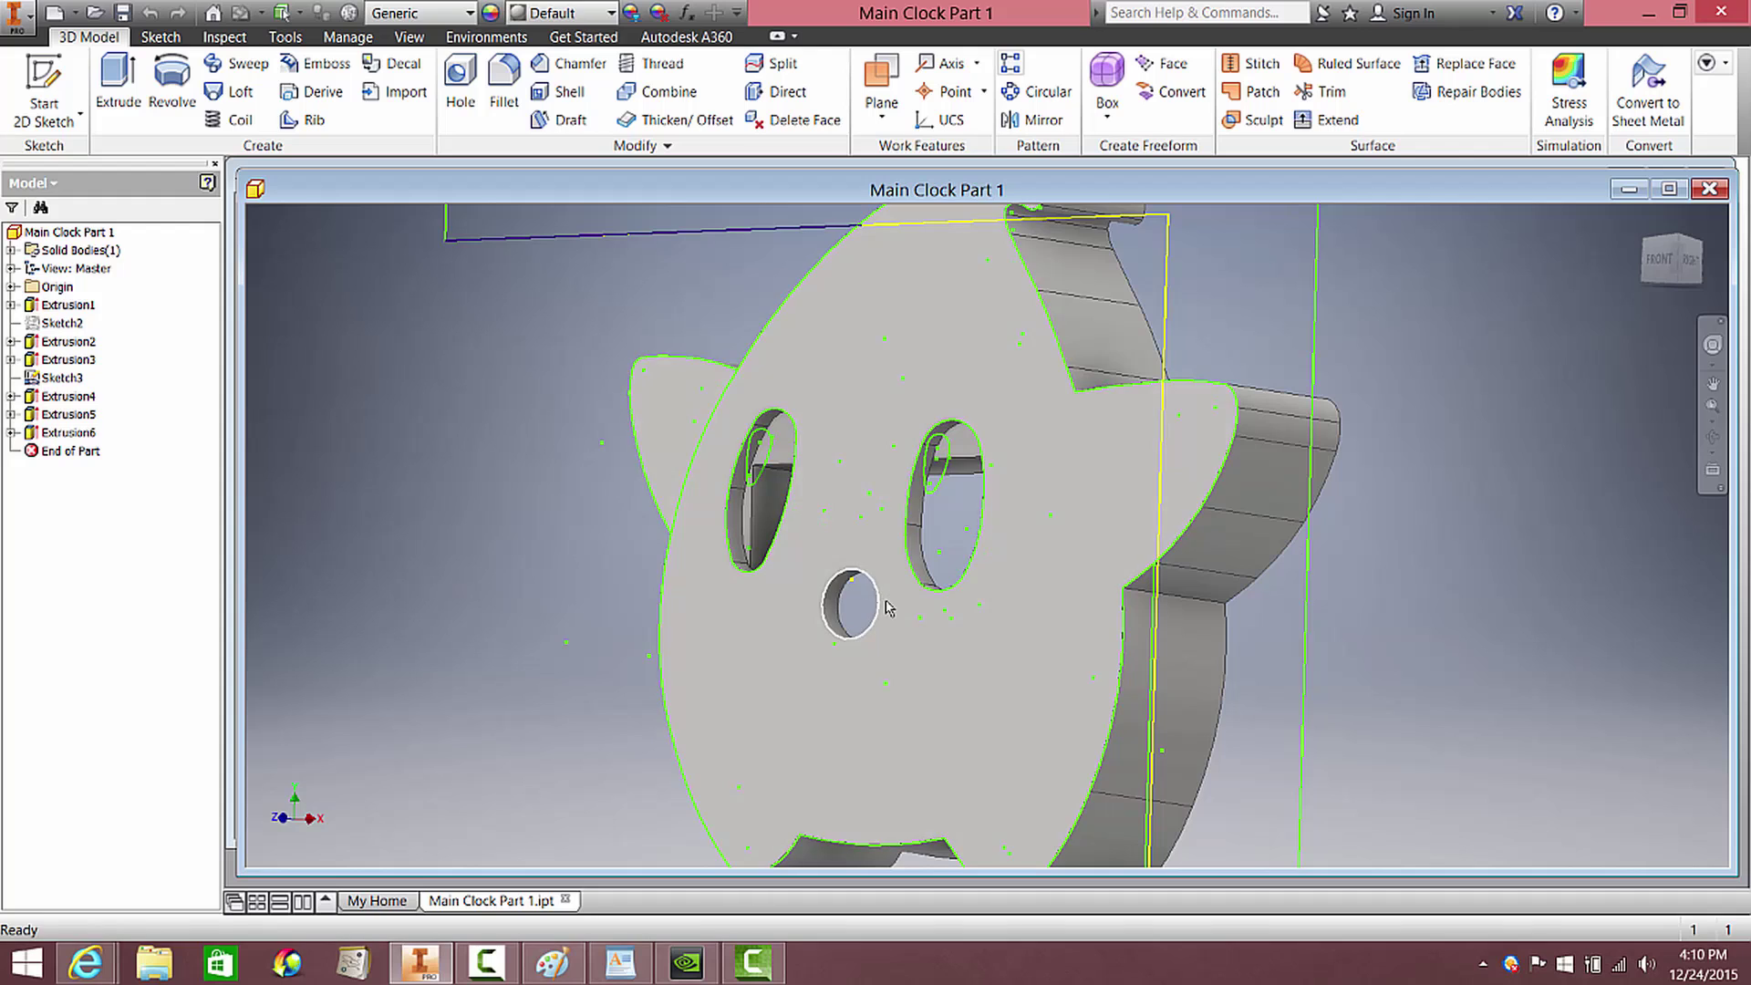
{"action": "scroll", "coordinate": [996, 545], "scroll_direction": "down", "scroll_amount": 3}
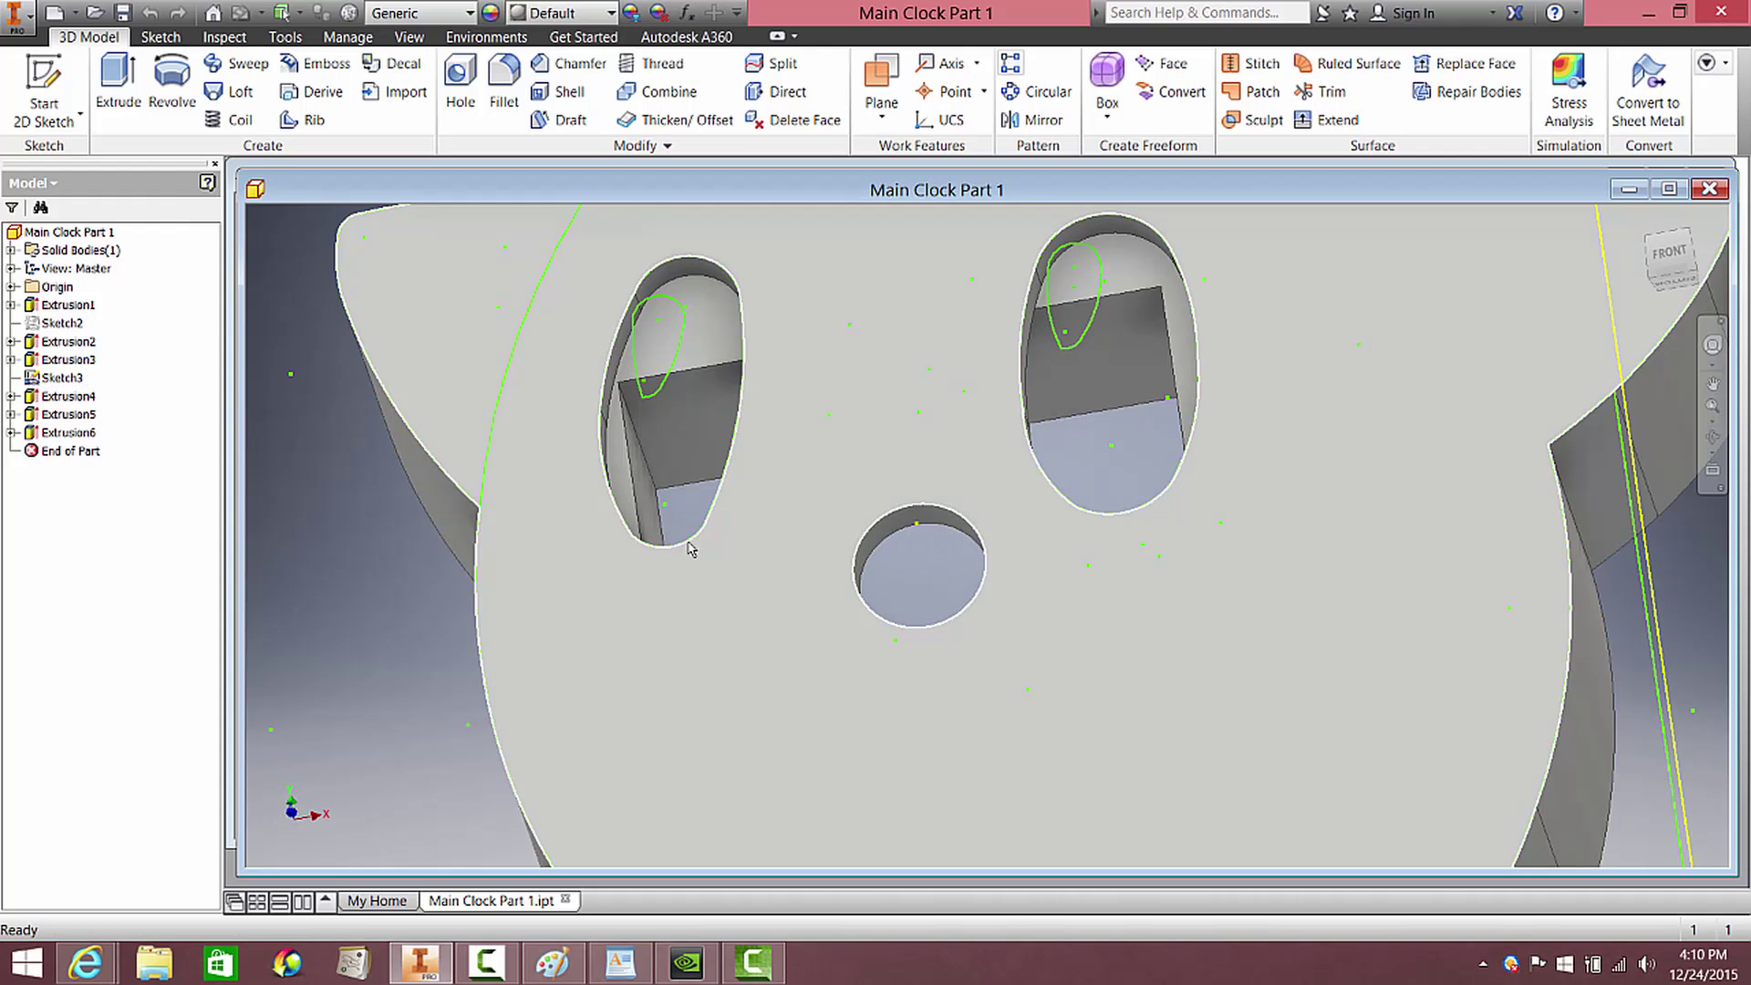
{"action": "right_click", "coordinate": [61, 439]}
{"action": "left_click", "coordinate": [124, 527]}
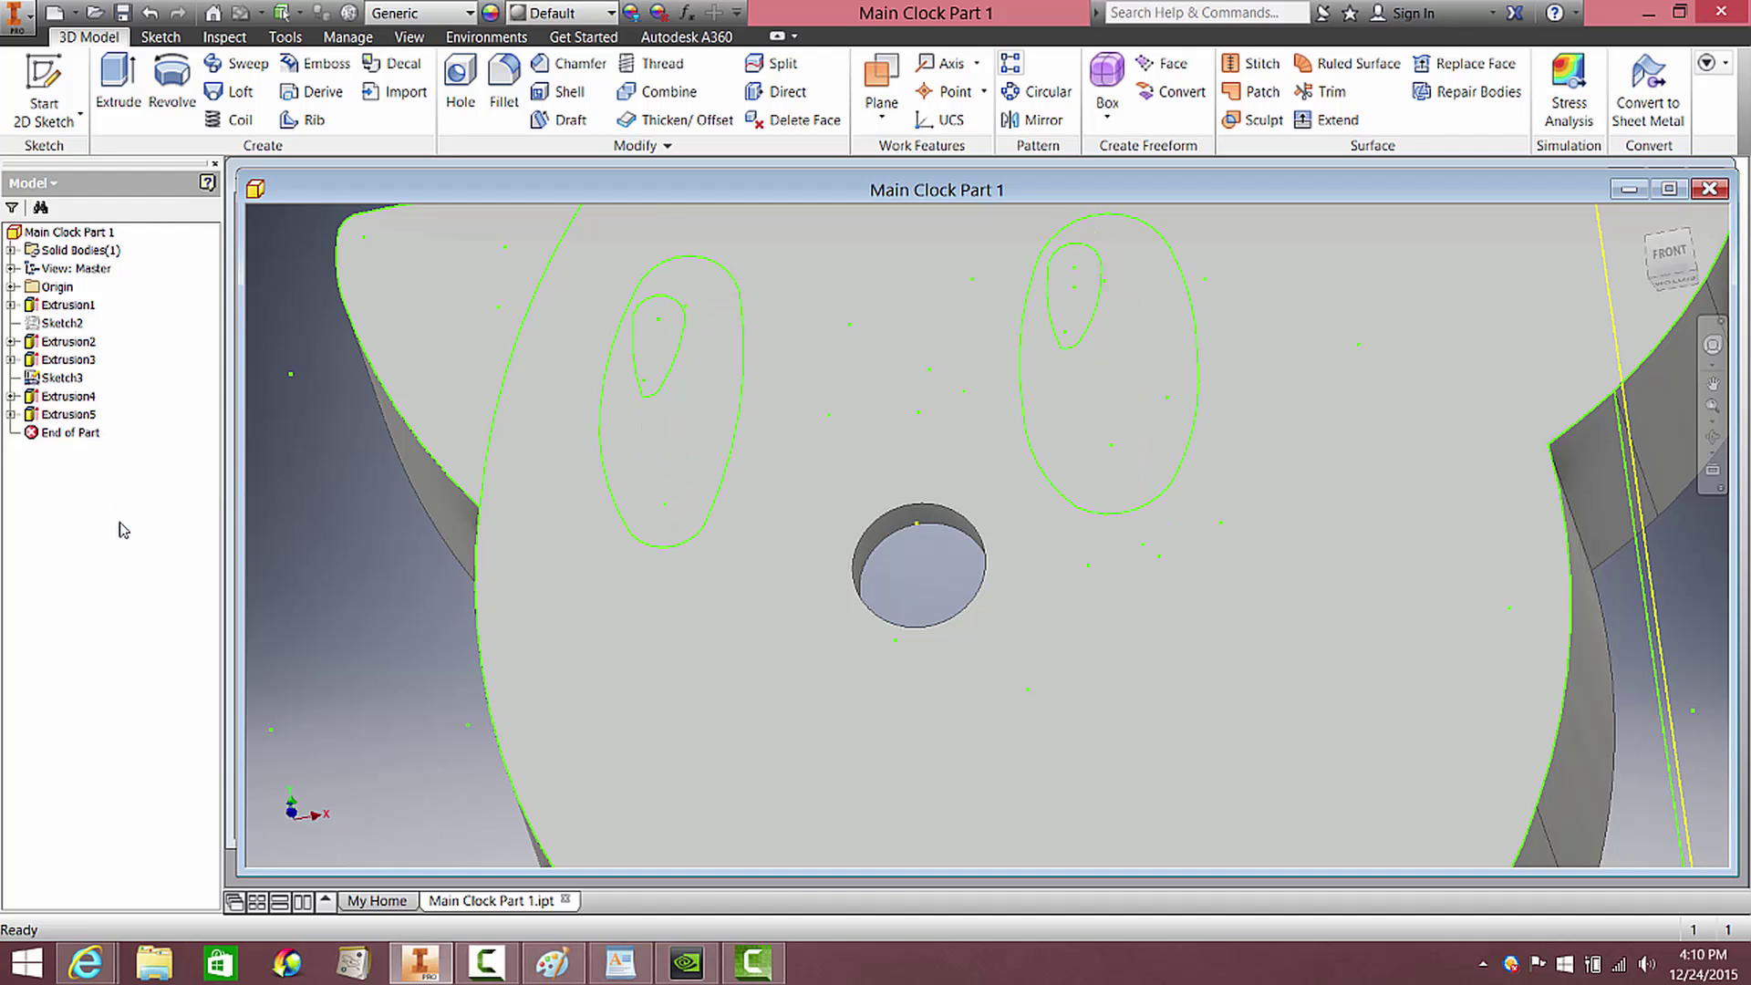
{"action": "mouse_move", "coordinate": [776, 497]}
{"action": "middle_mouse_down", "text": "shift"}
{"action": "mouse_move", "coordinate": [817, 488]}
{"action": "mouse_move", "coordinate": [851, 441]}
{"action": "mouse_move", "coordinate": [916, 453]}
{"action": "mouse_move", "coordinate": [907, 517]}
{"action": "middle_mouse_up", "text": "shift"}
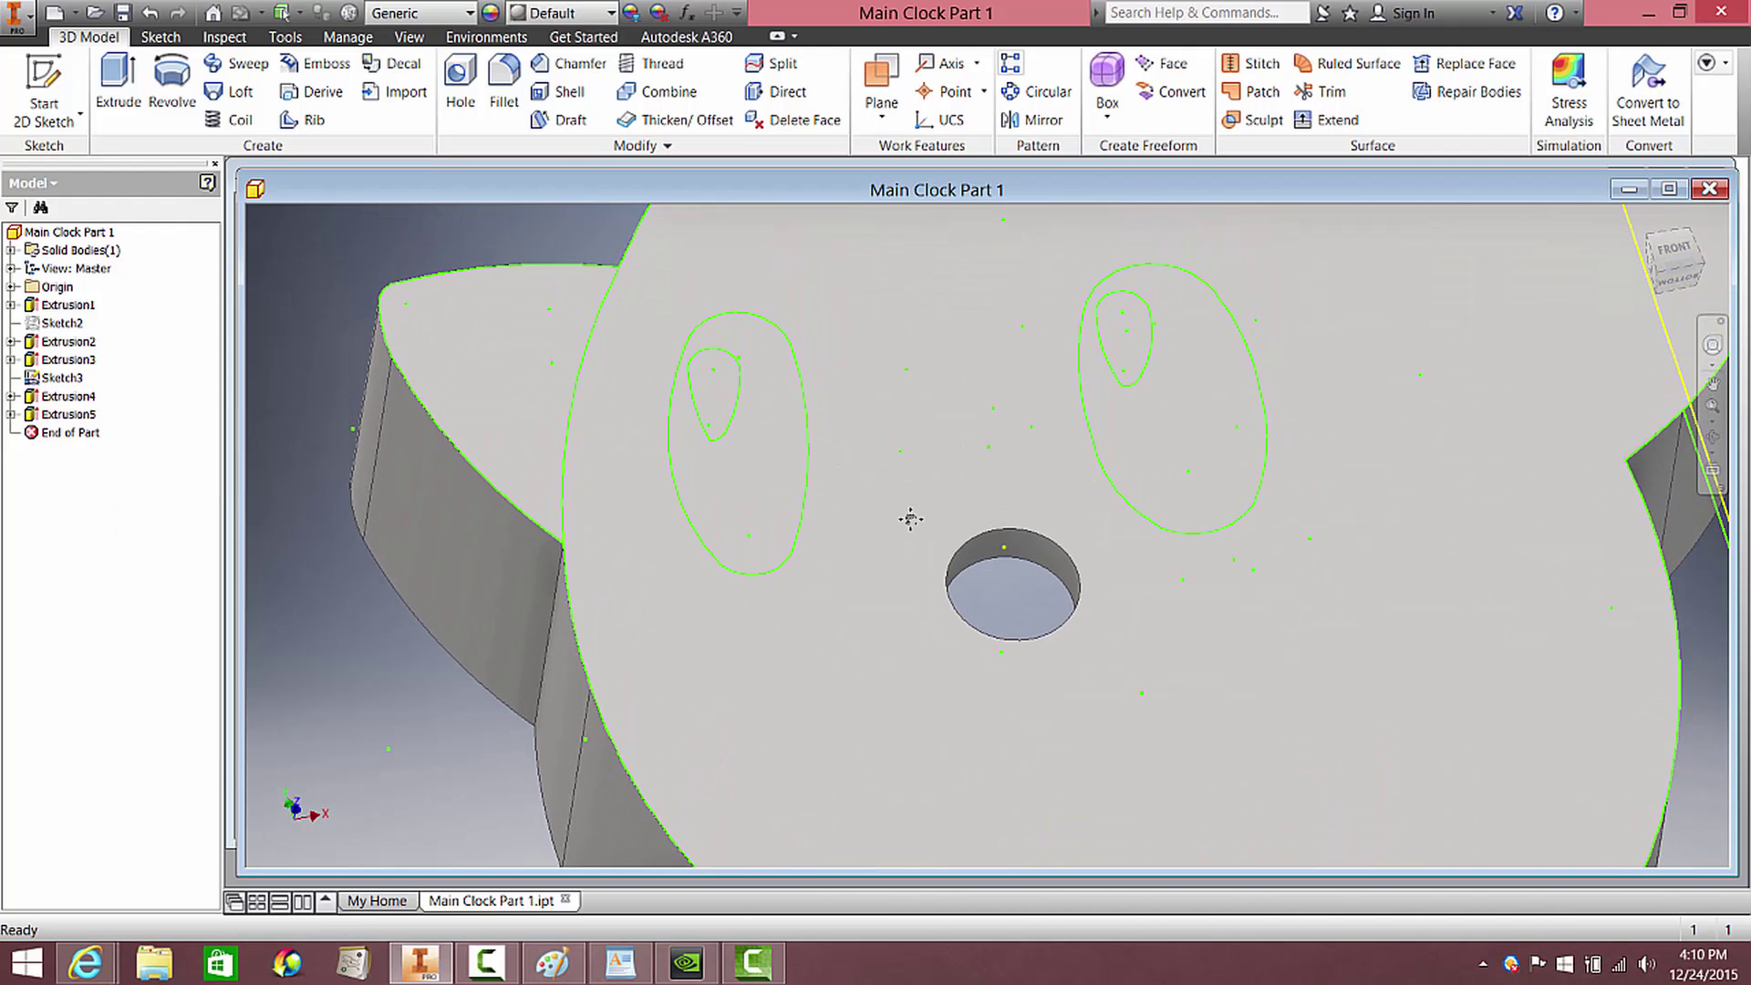
Set up an Intersect extrusion of both eye outlines and the inner pupil at 0.2 in
{"action": "left_click", "coordinate": [116, 87]}
{"action": "left_click", "coordinate": [742, 489]}
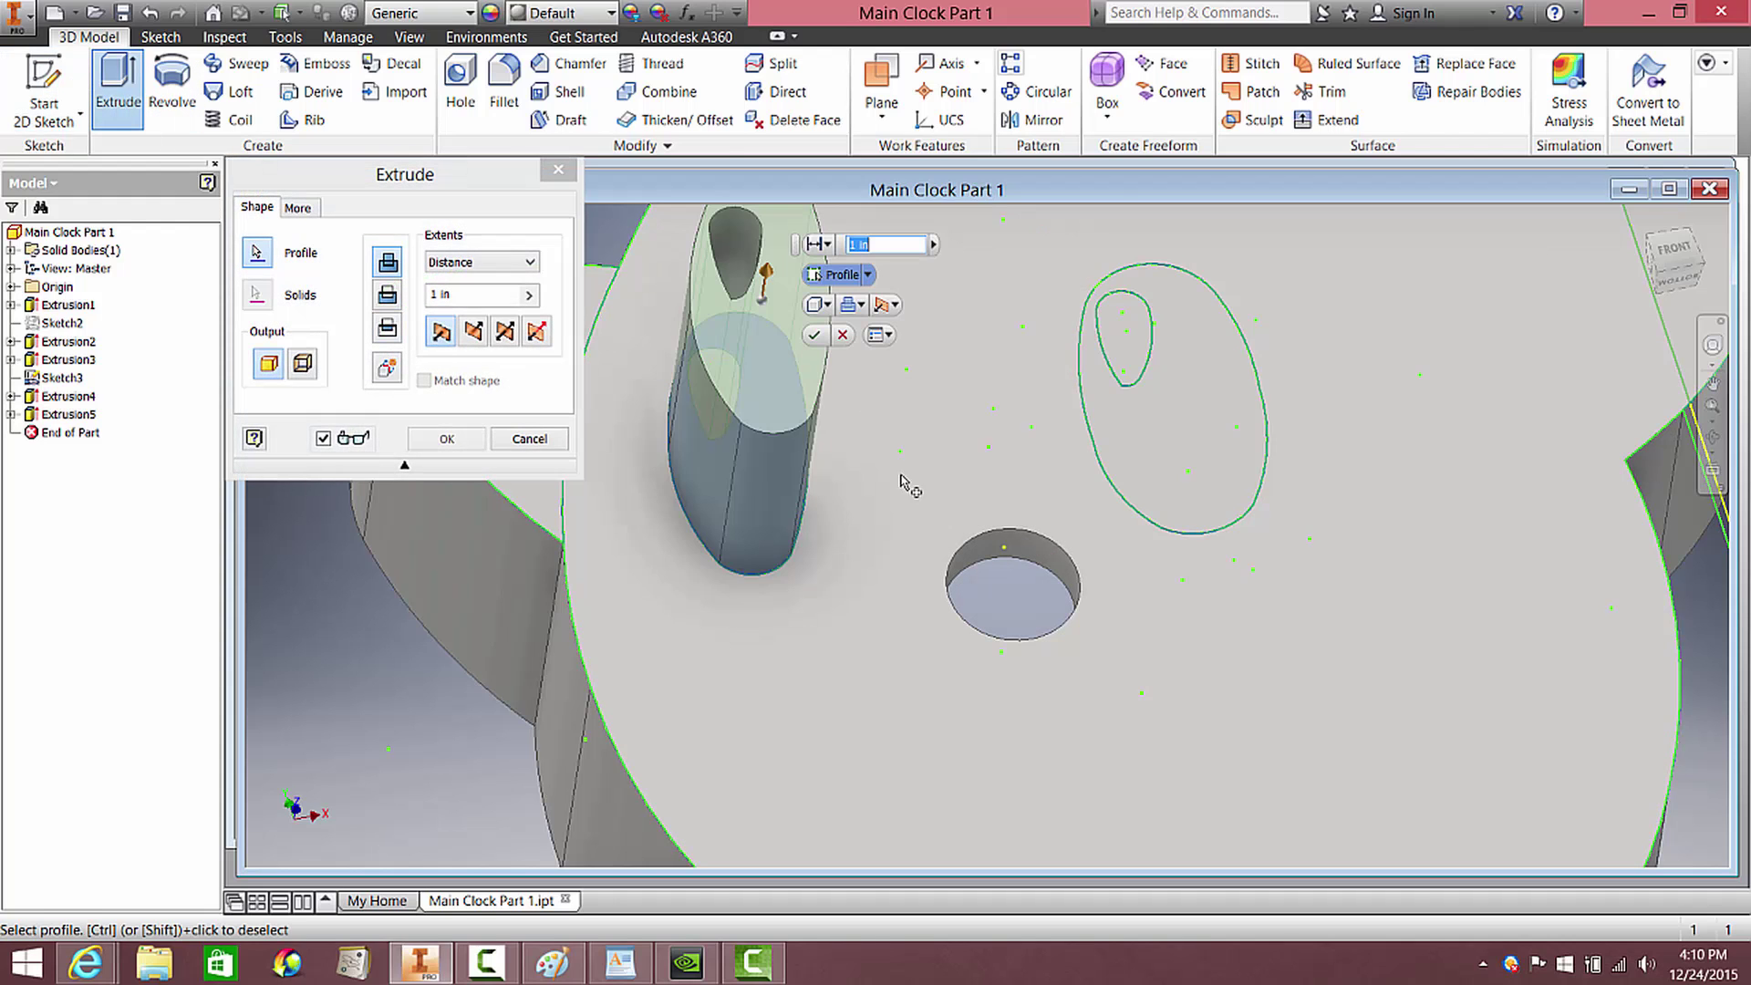
{"action": "left_click", "coordinate": [1137, 442]}
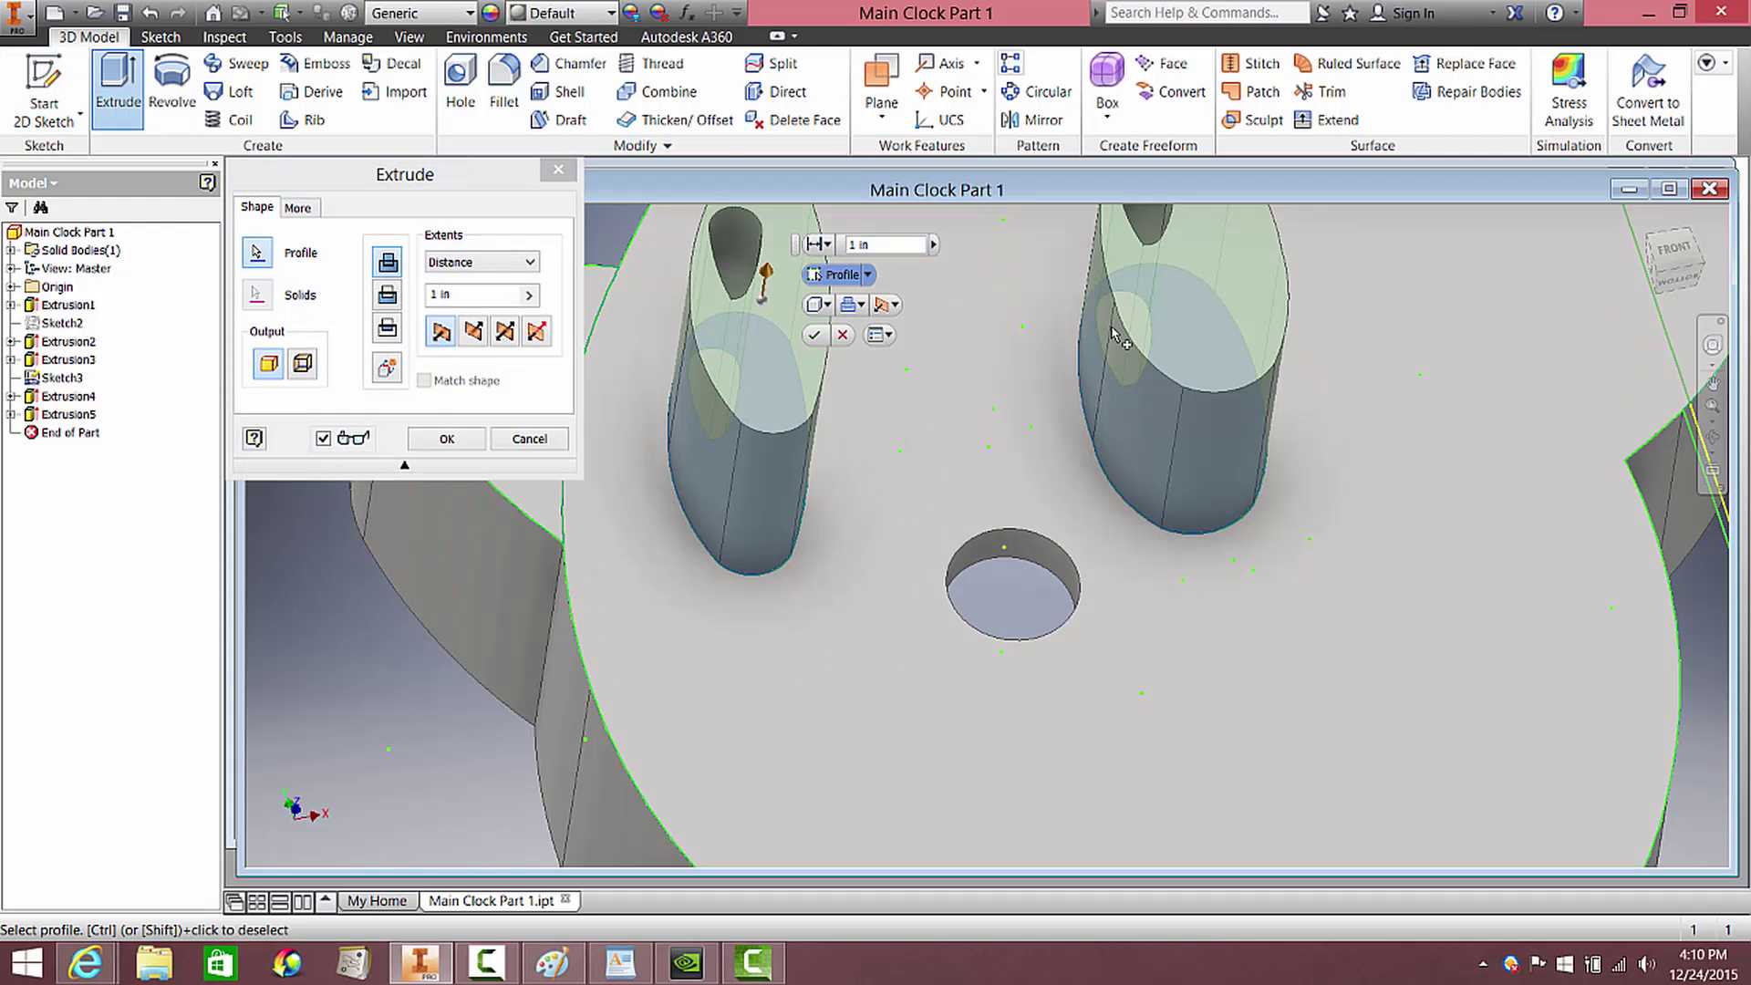
{"action": "left_click", "coordinate": [727, 436]}
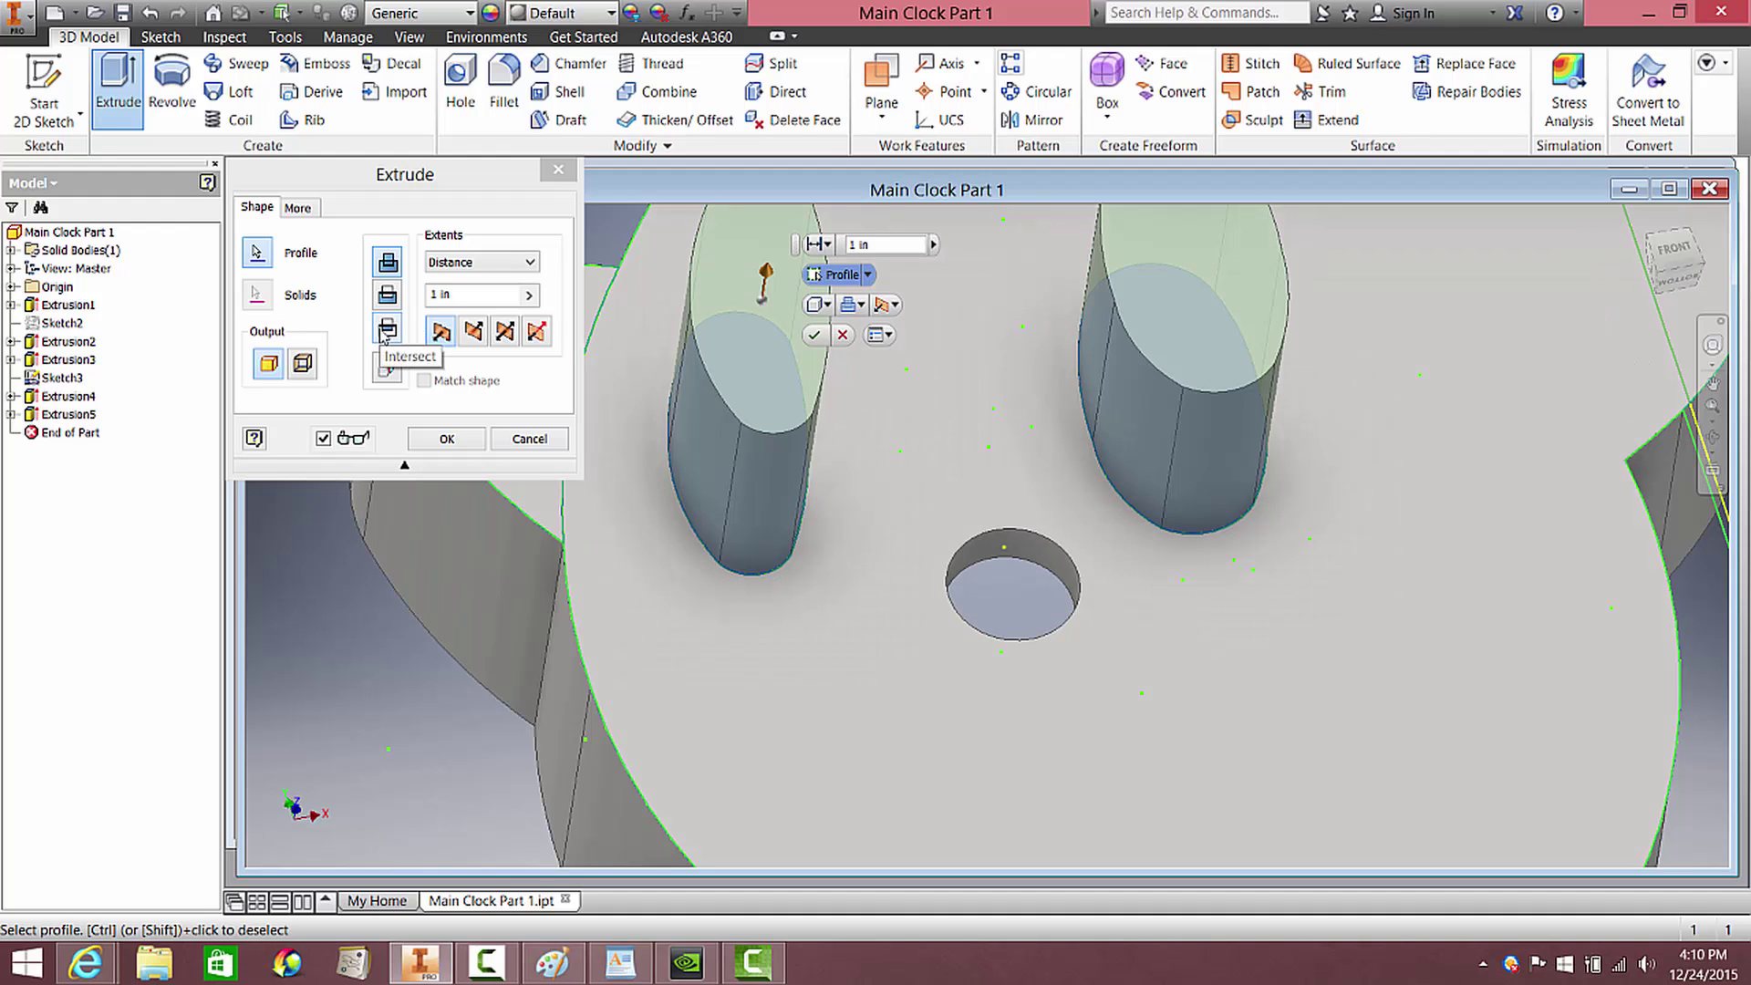
{"action": "left_click", "coordinate": [387, 332]}
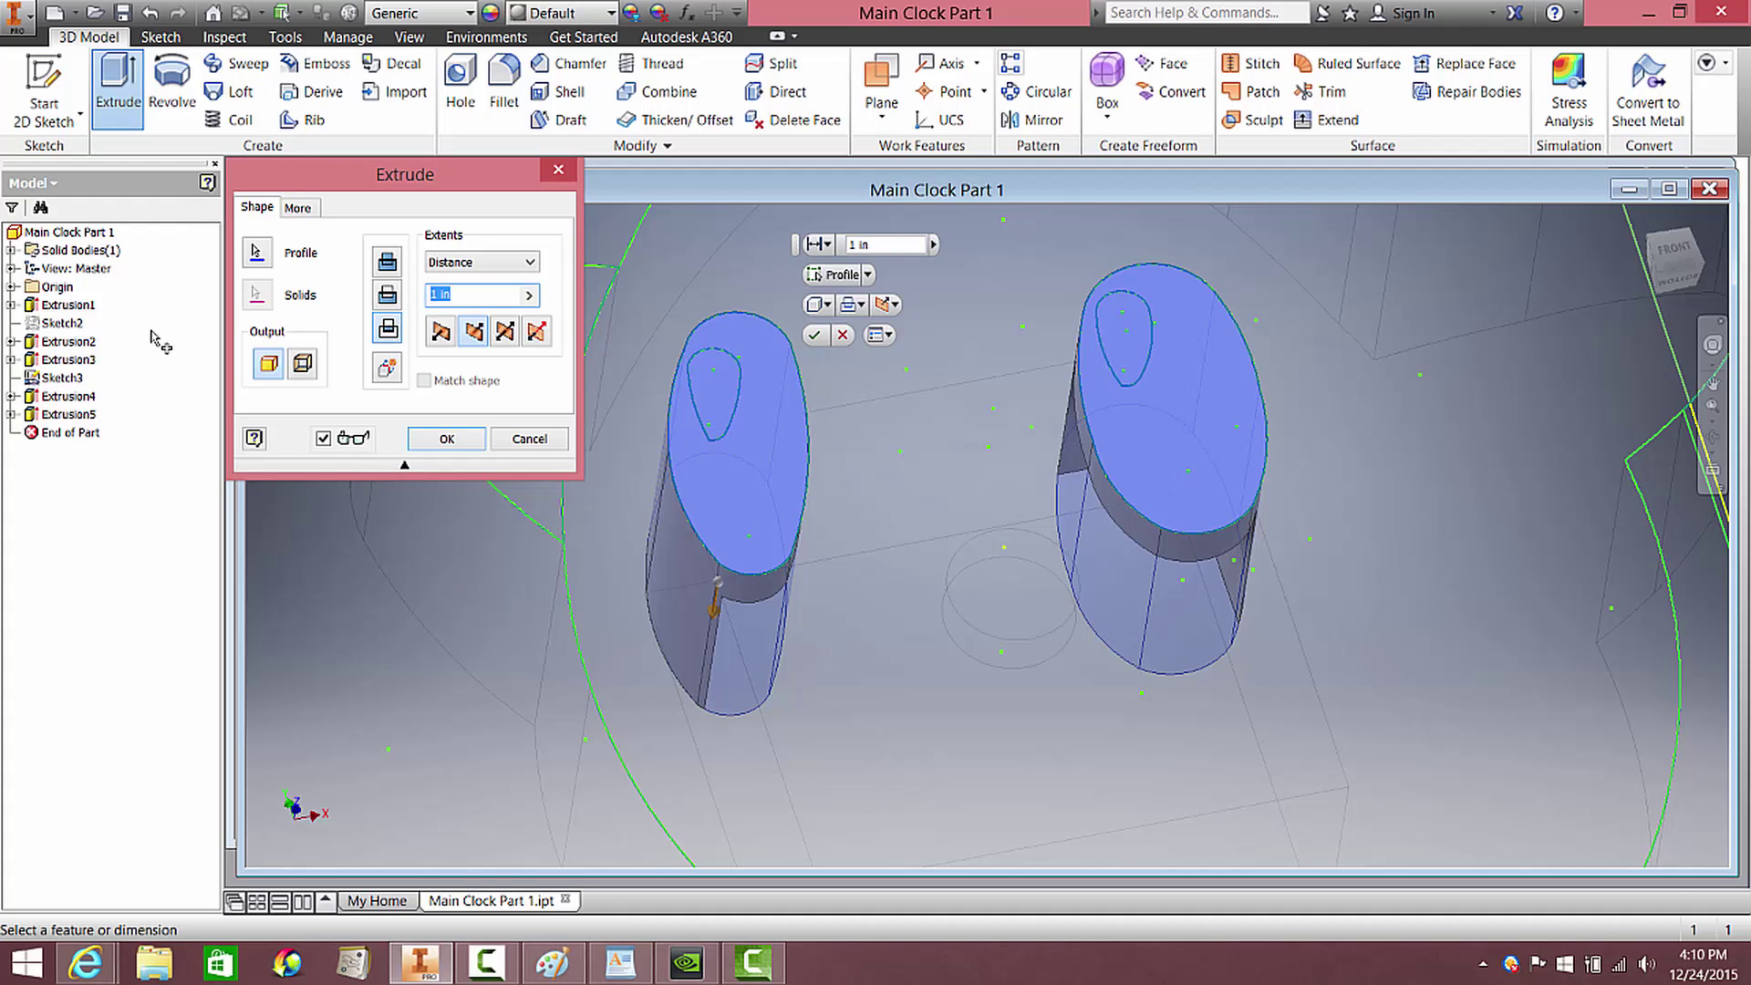
{"action": "type", "text": ".2"}
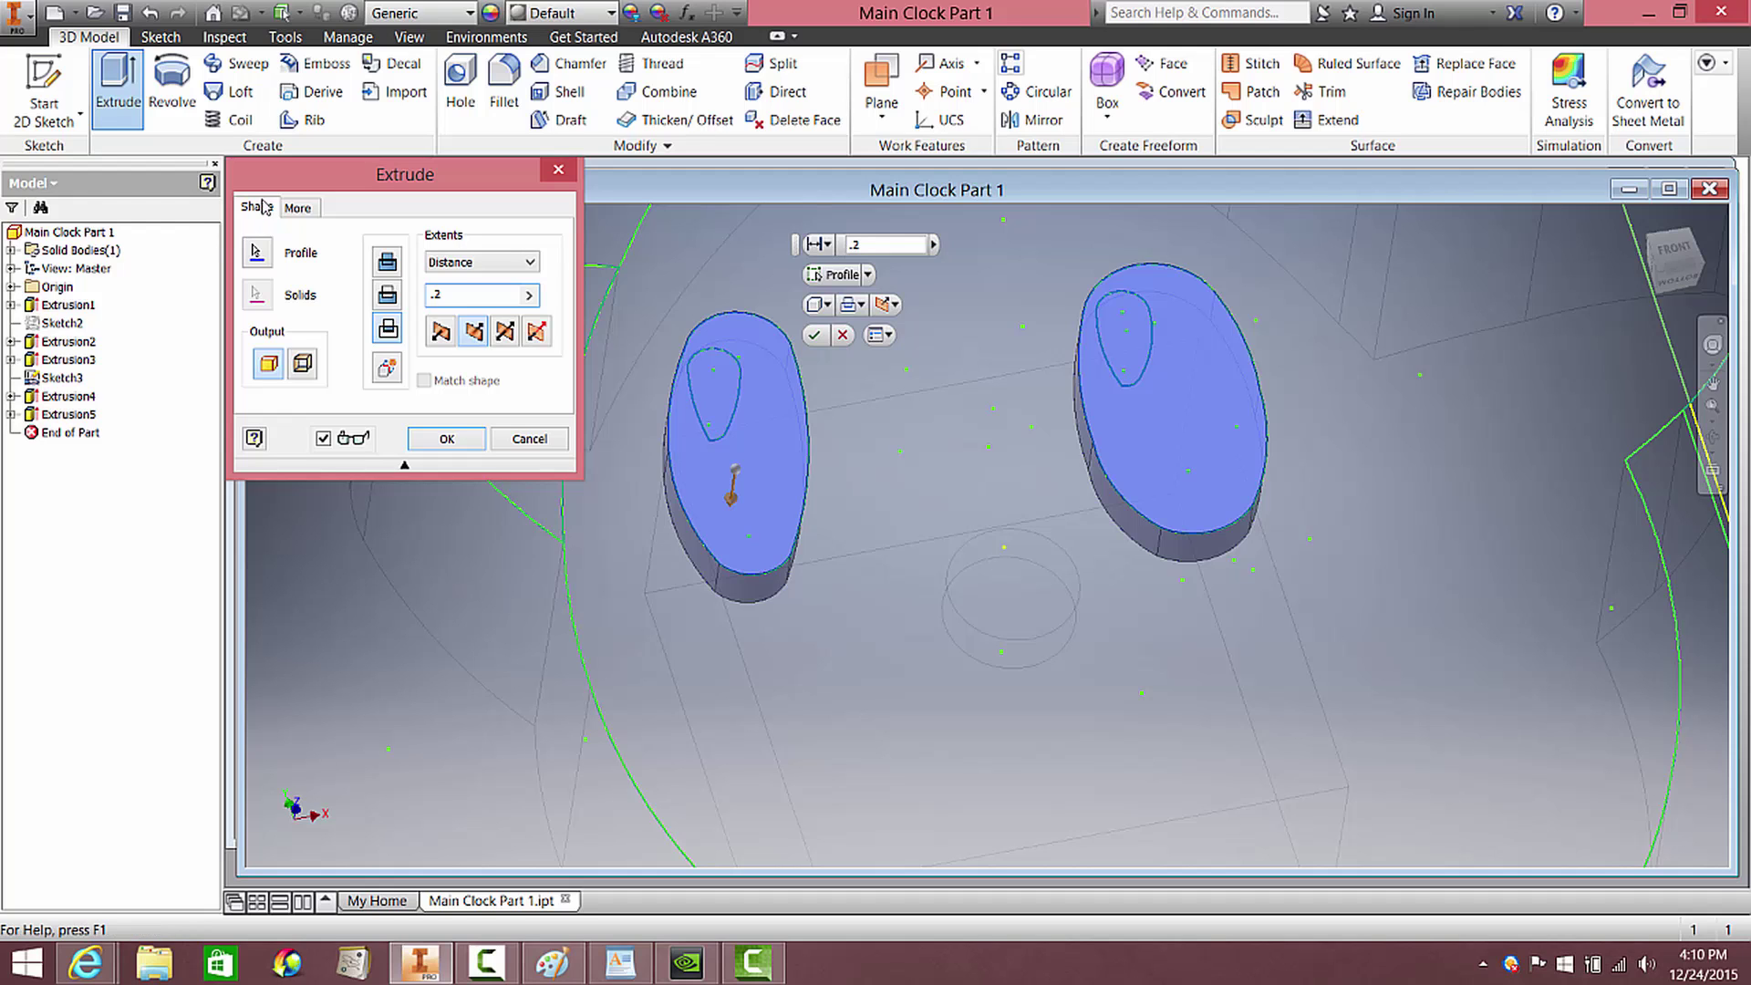
{"action": "left_click", "coordinate": [435, 446]}
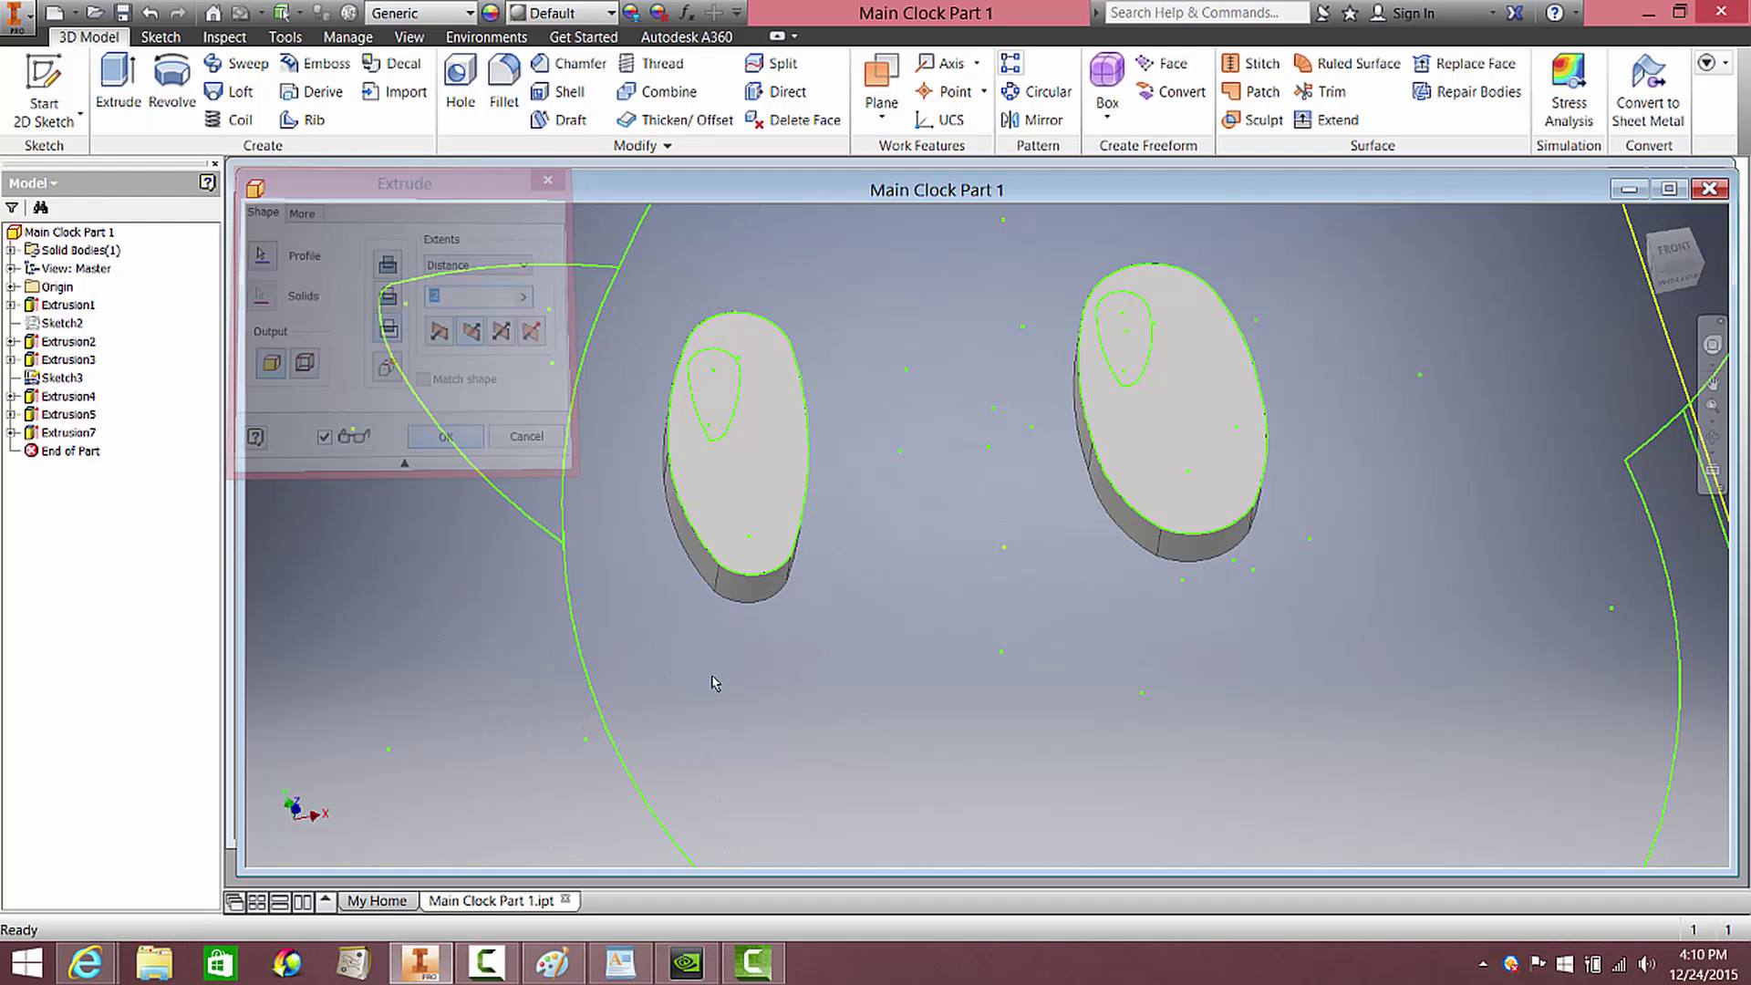
{"action": "middle_click_drag", "start_coordinate": [712, 684], "coordinate": [840, 641], "text": "shift"}
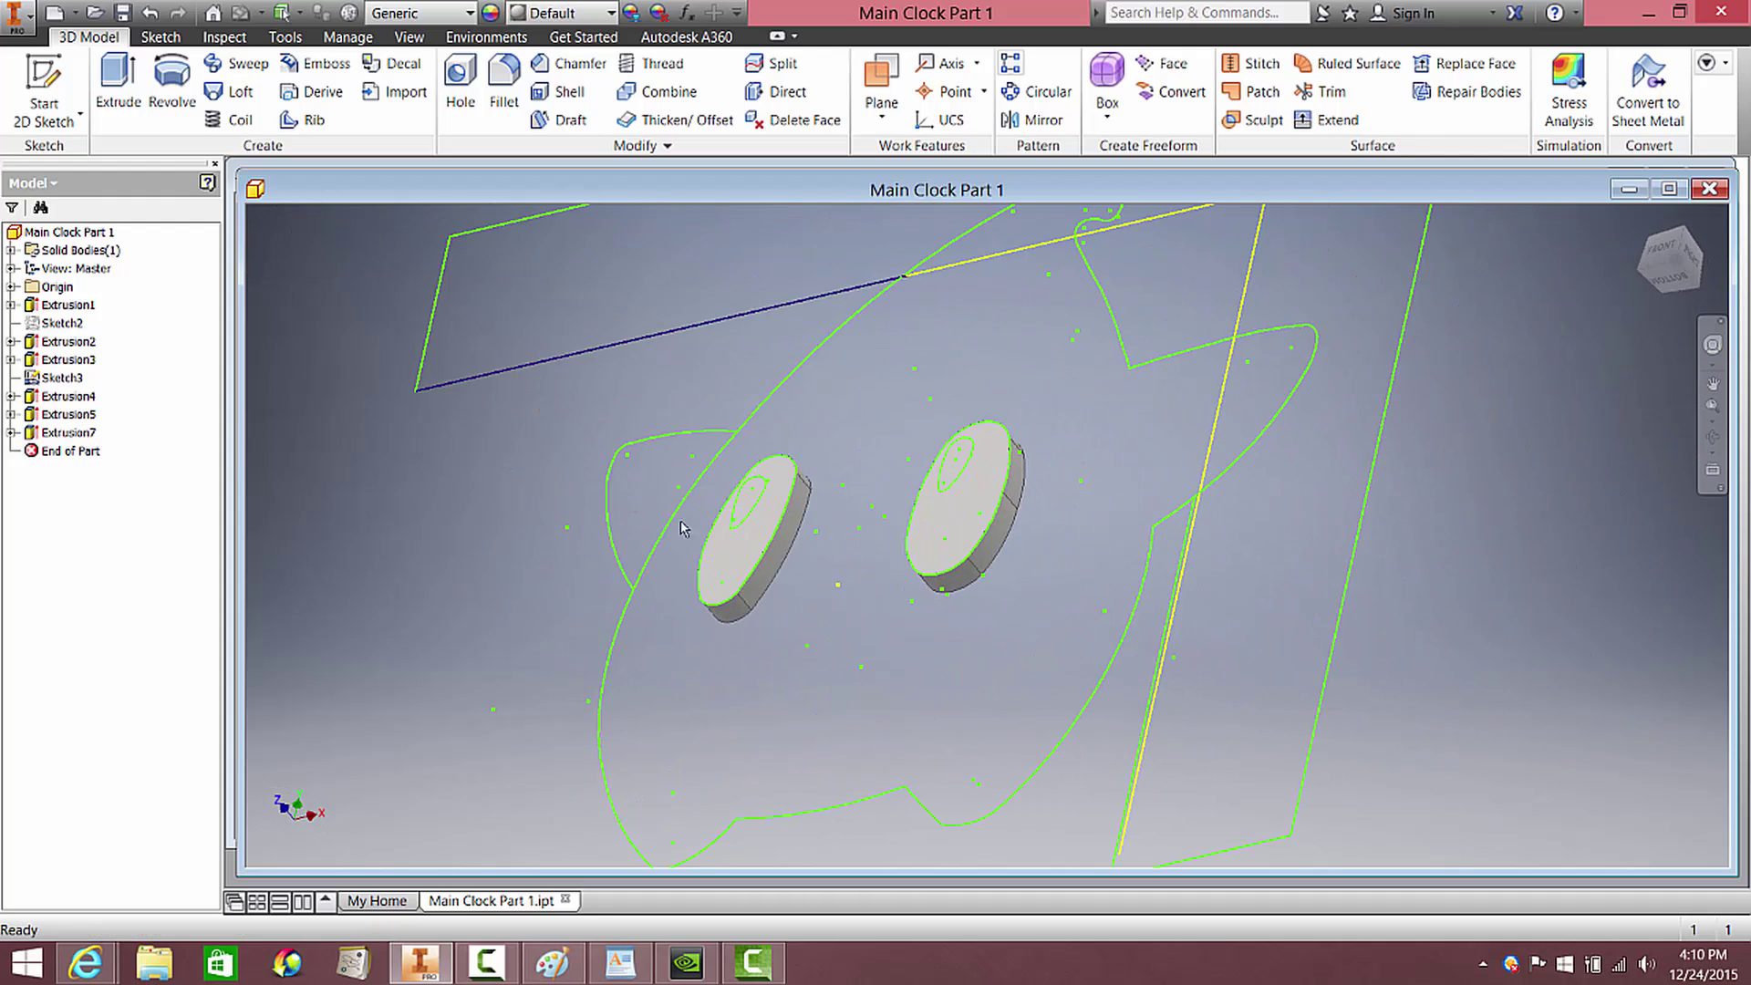
{"action": "middle_click_drag", "start_coordinate": [710, 626], "coordinate": [818, 672], "text": "shift"}
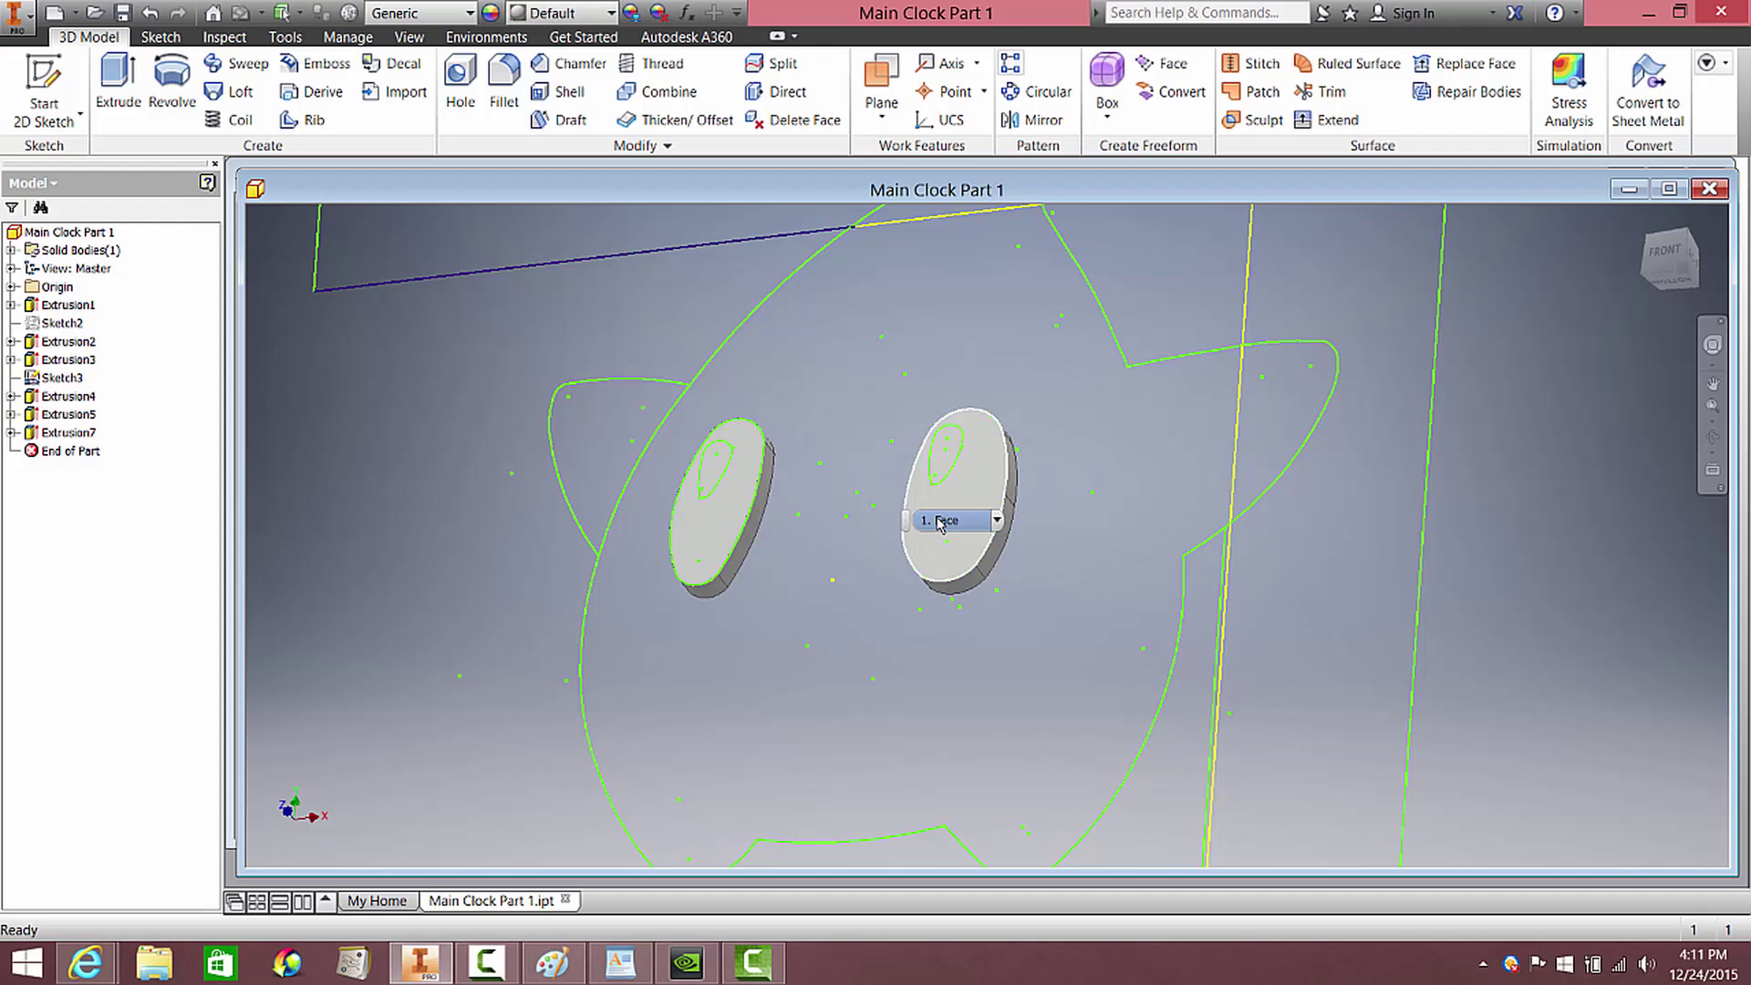
{"action": "scroll", "coordinate": [766, 474], "scroll_direction": "up", "scroll_amount": 6}
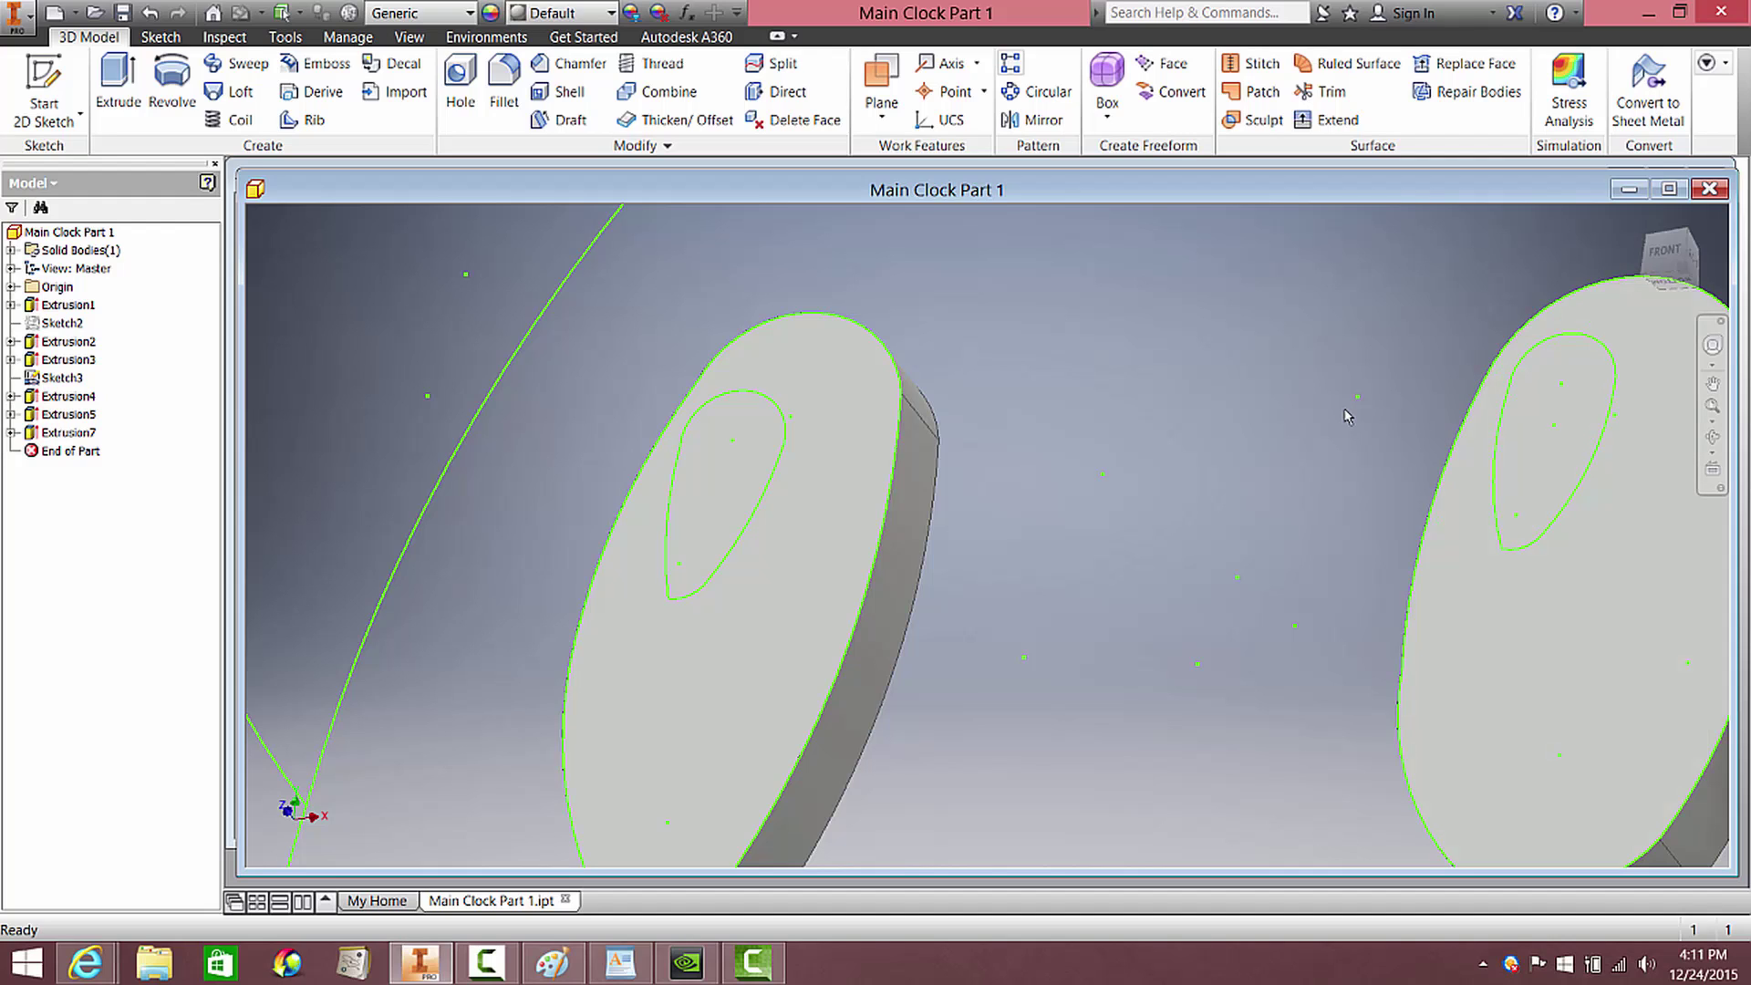
{"action": "scroll", "coordinate": [1324, 497], "scroll_direction": "down", "scroll_amount": 6}
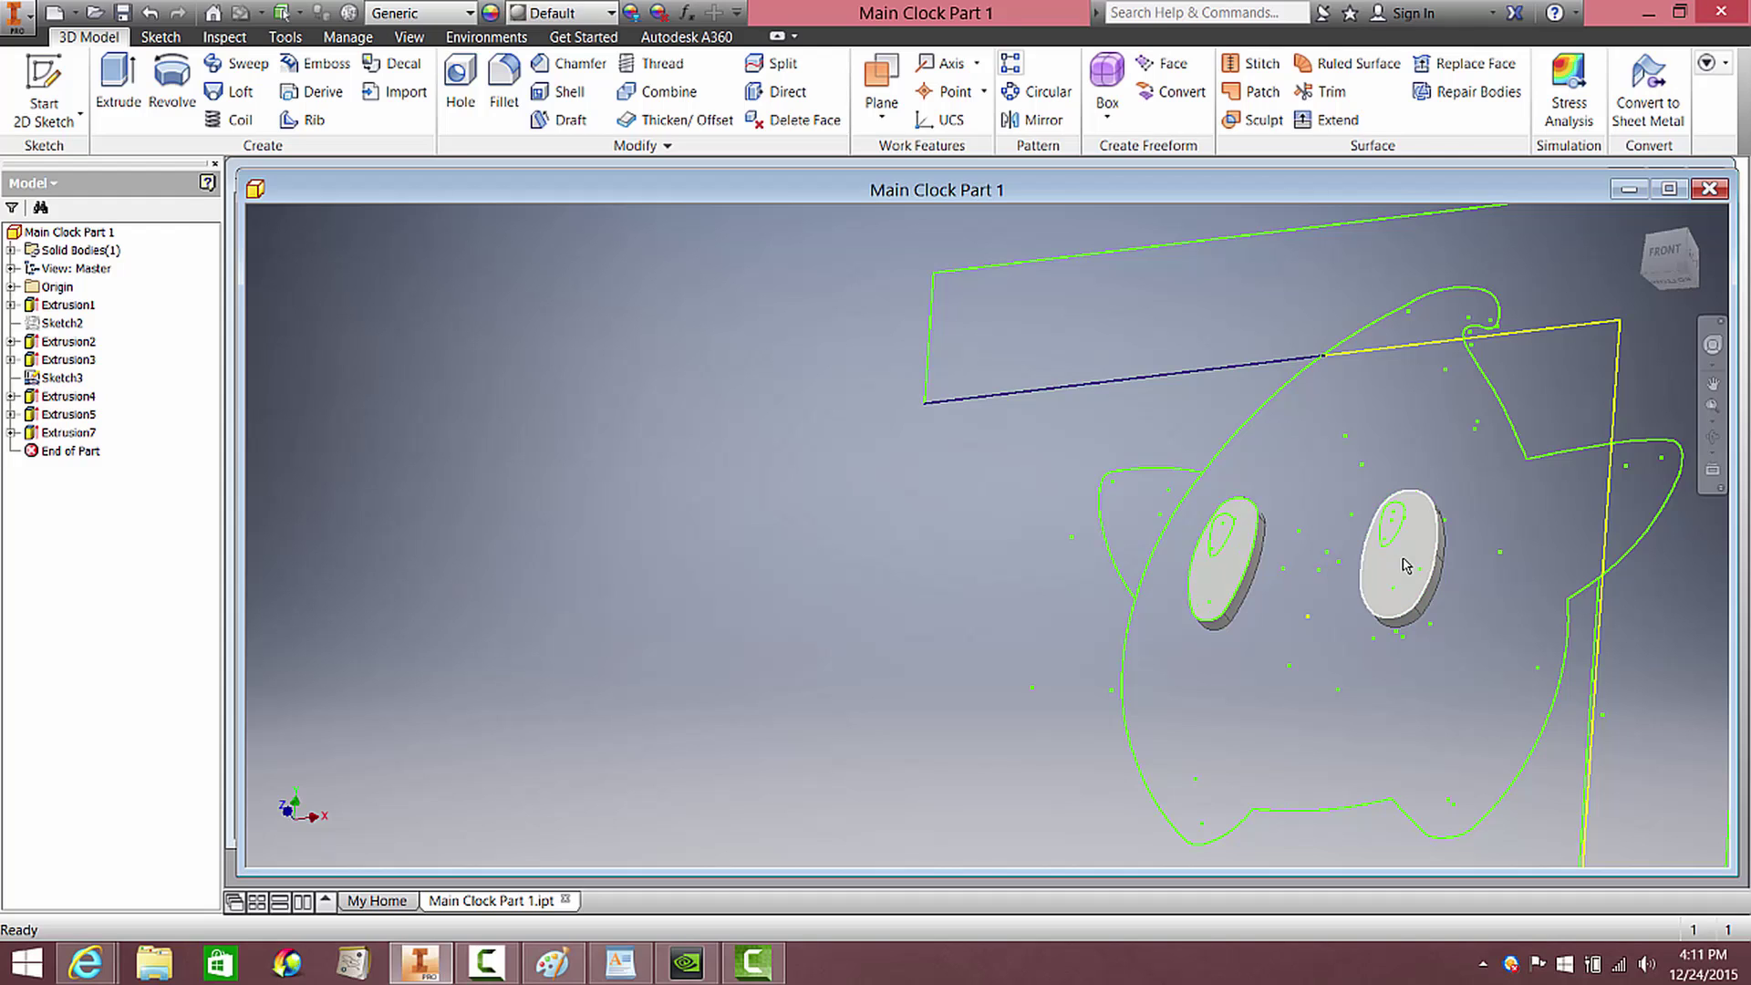
{"action": "mouse_move", "coordinate": [1407, 563]}
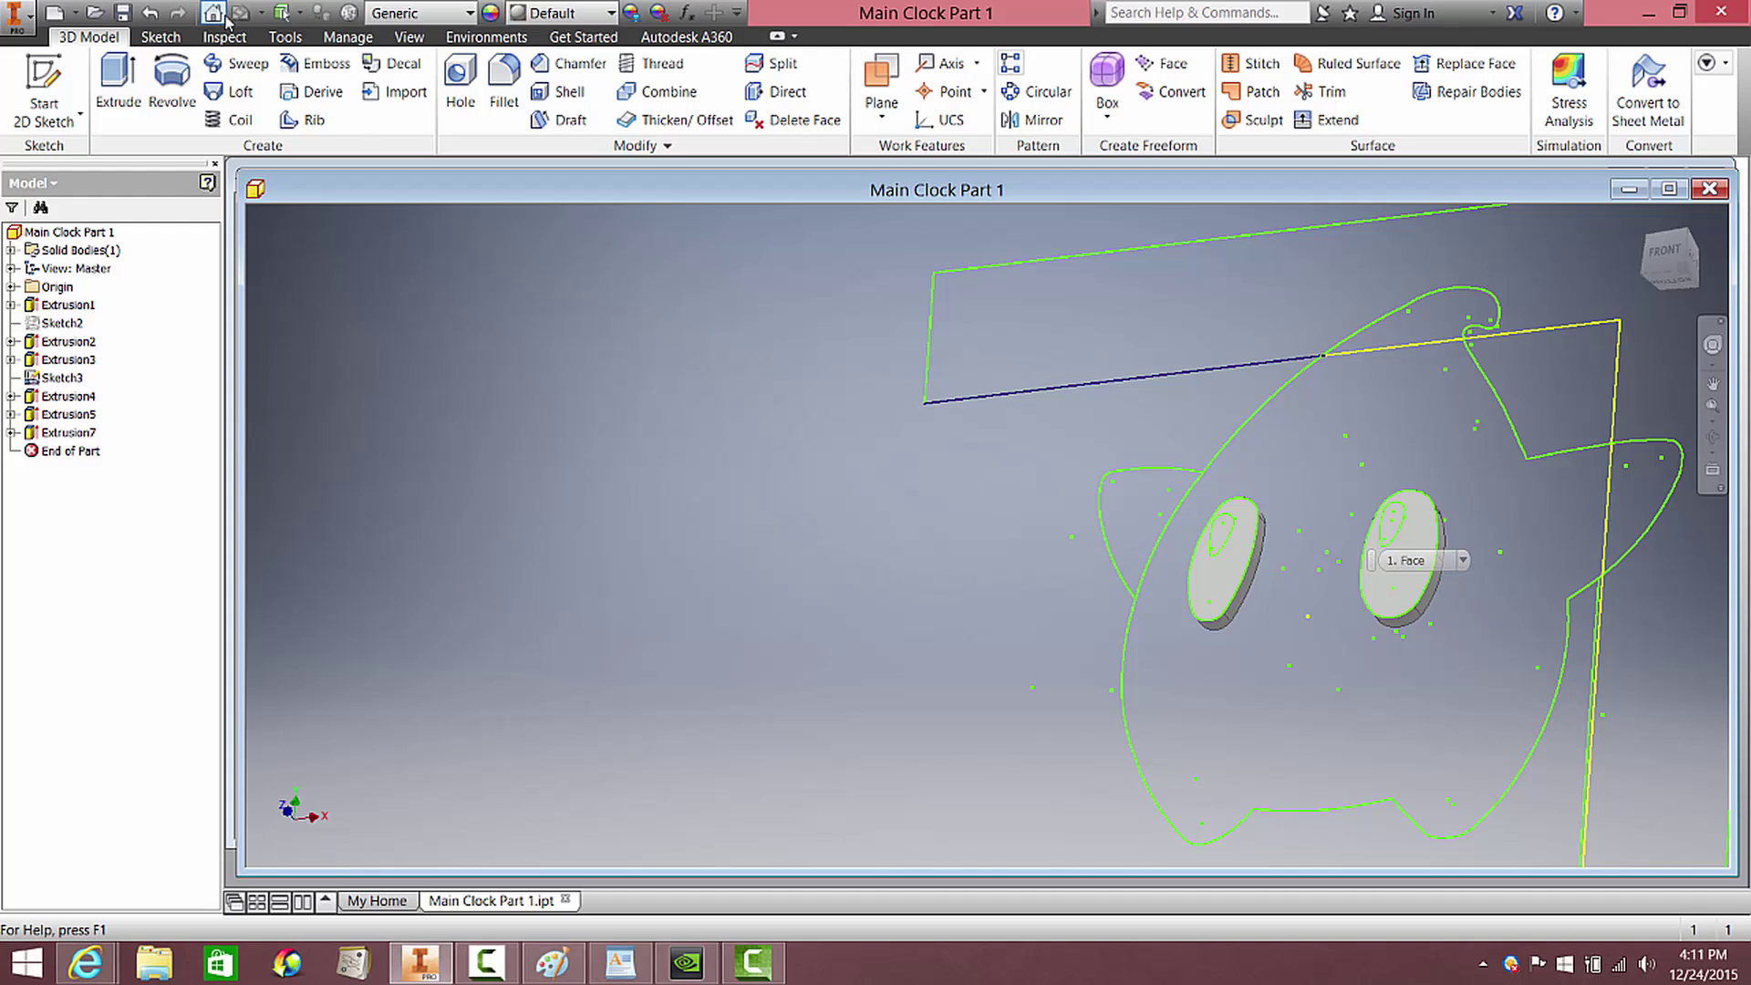
Colour the eye discs' front and side faces solid black
{"action": "left_click", "coordinate": [284, 37]}
{"action": "left_click", "coordinate": [291, 94]}
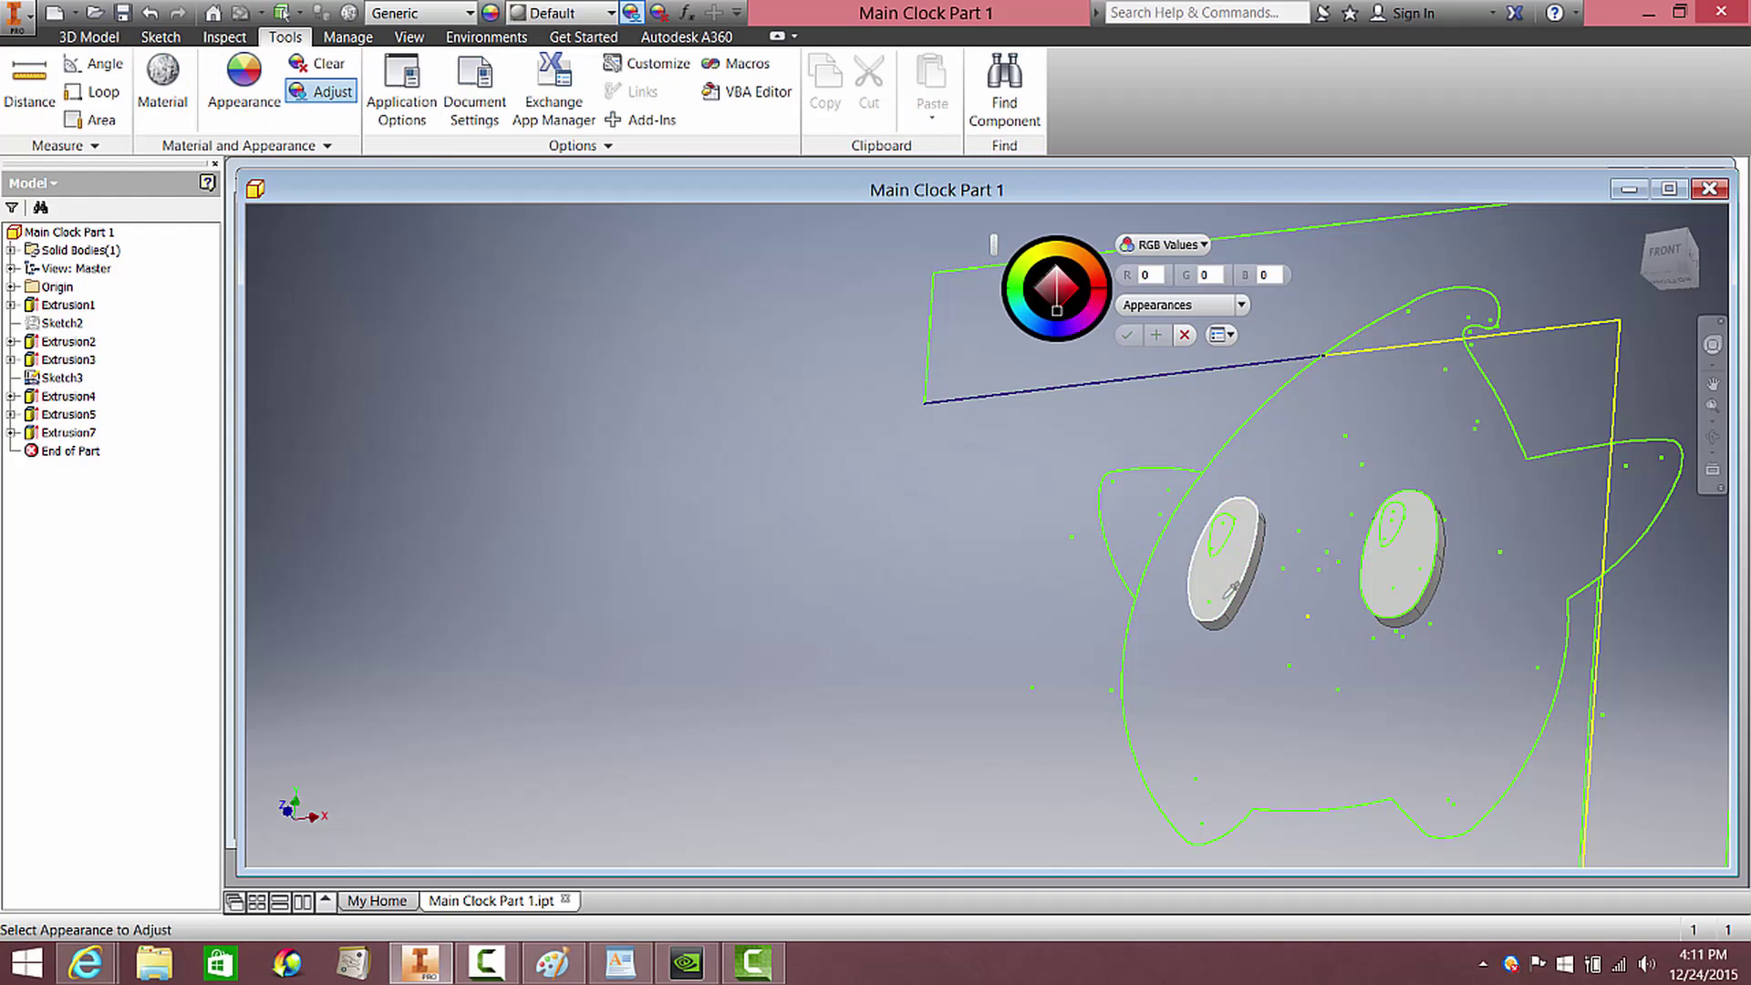
{"action": "left_click", "coordinate": [1229, 580]}
{"action": "left_click_drag", "start_coordinate": [1055, 301], "coordinate": [1057, 311]}
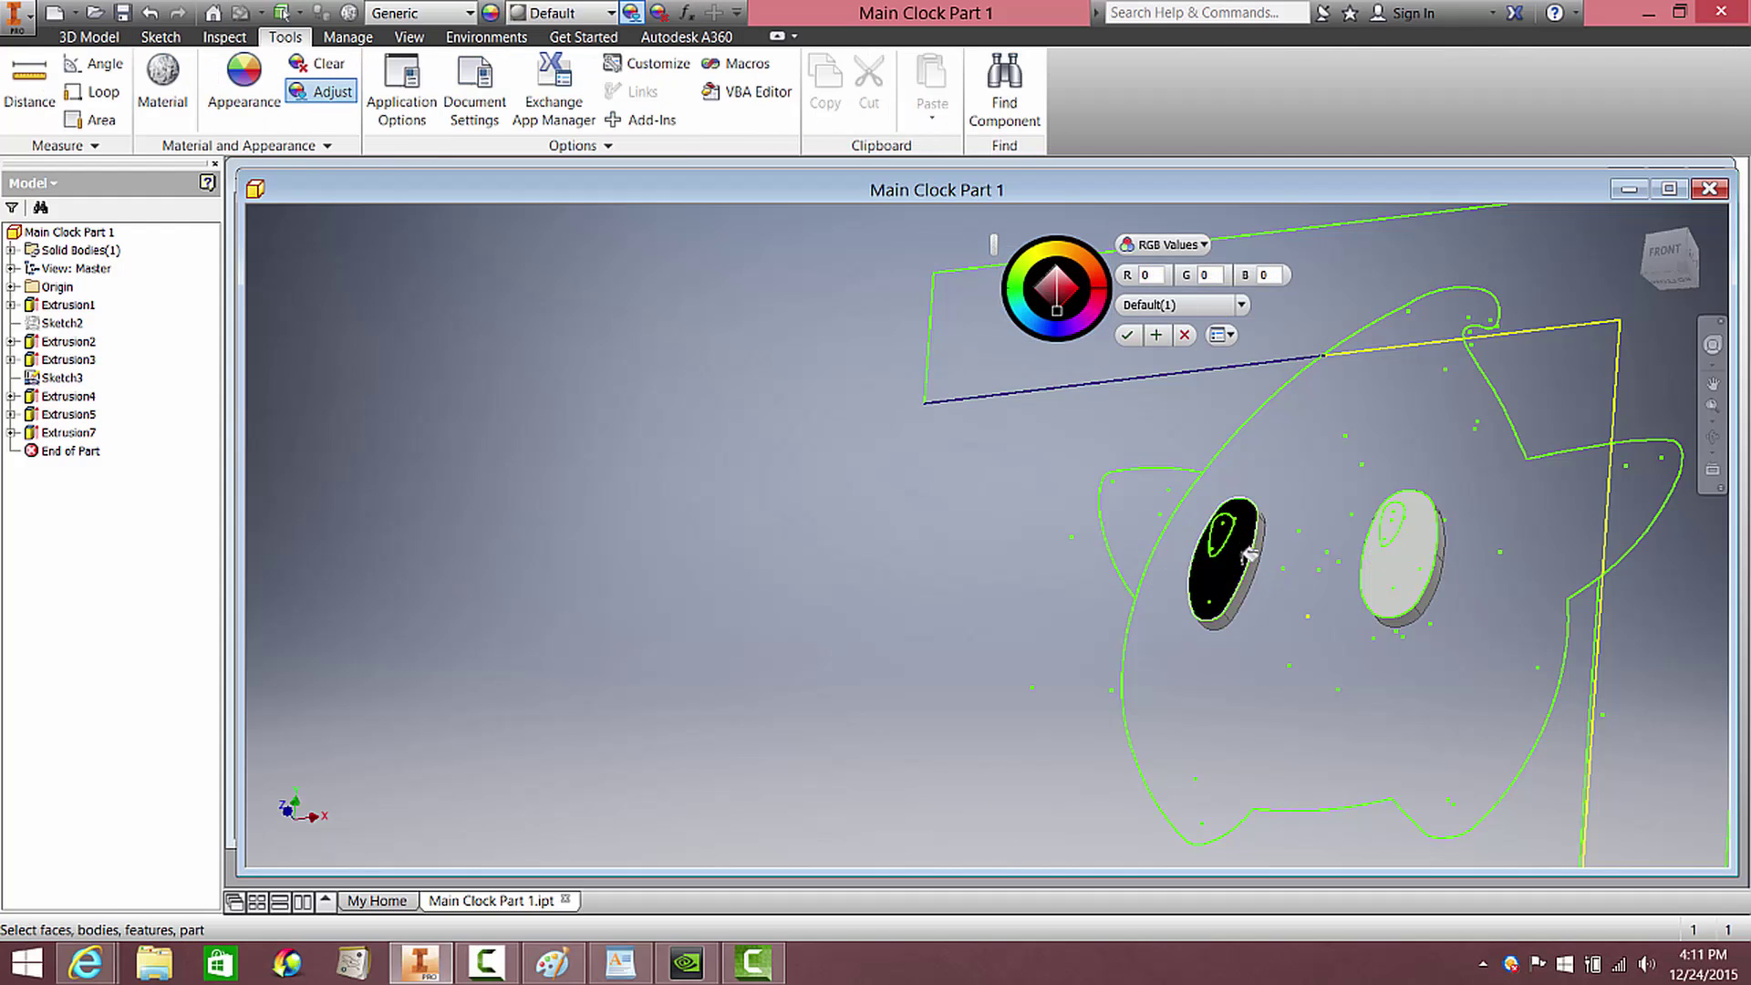
{"action": "scroll", "coordinate": [1238, 556], "scroll_direction": "up", "scroll_amount": 3}
{"action": "left_click", "coordinate": [1497, 563]}
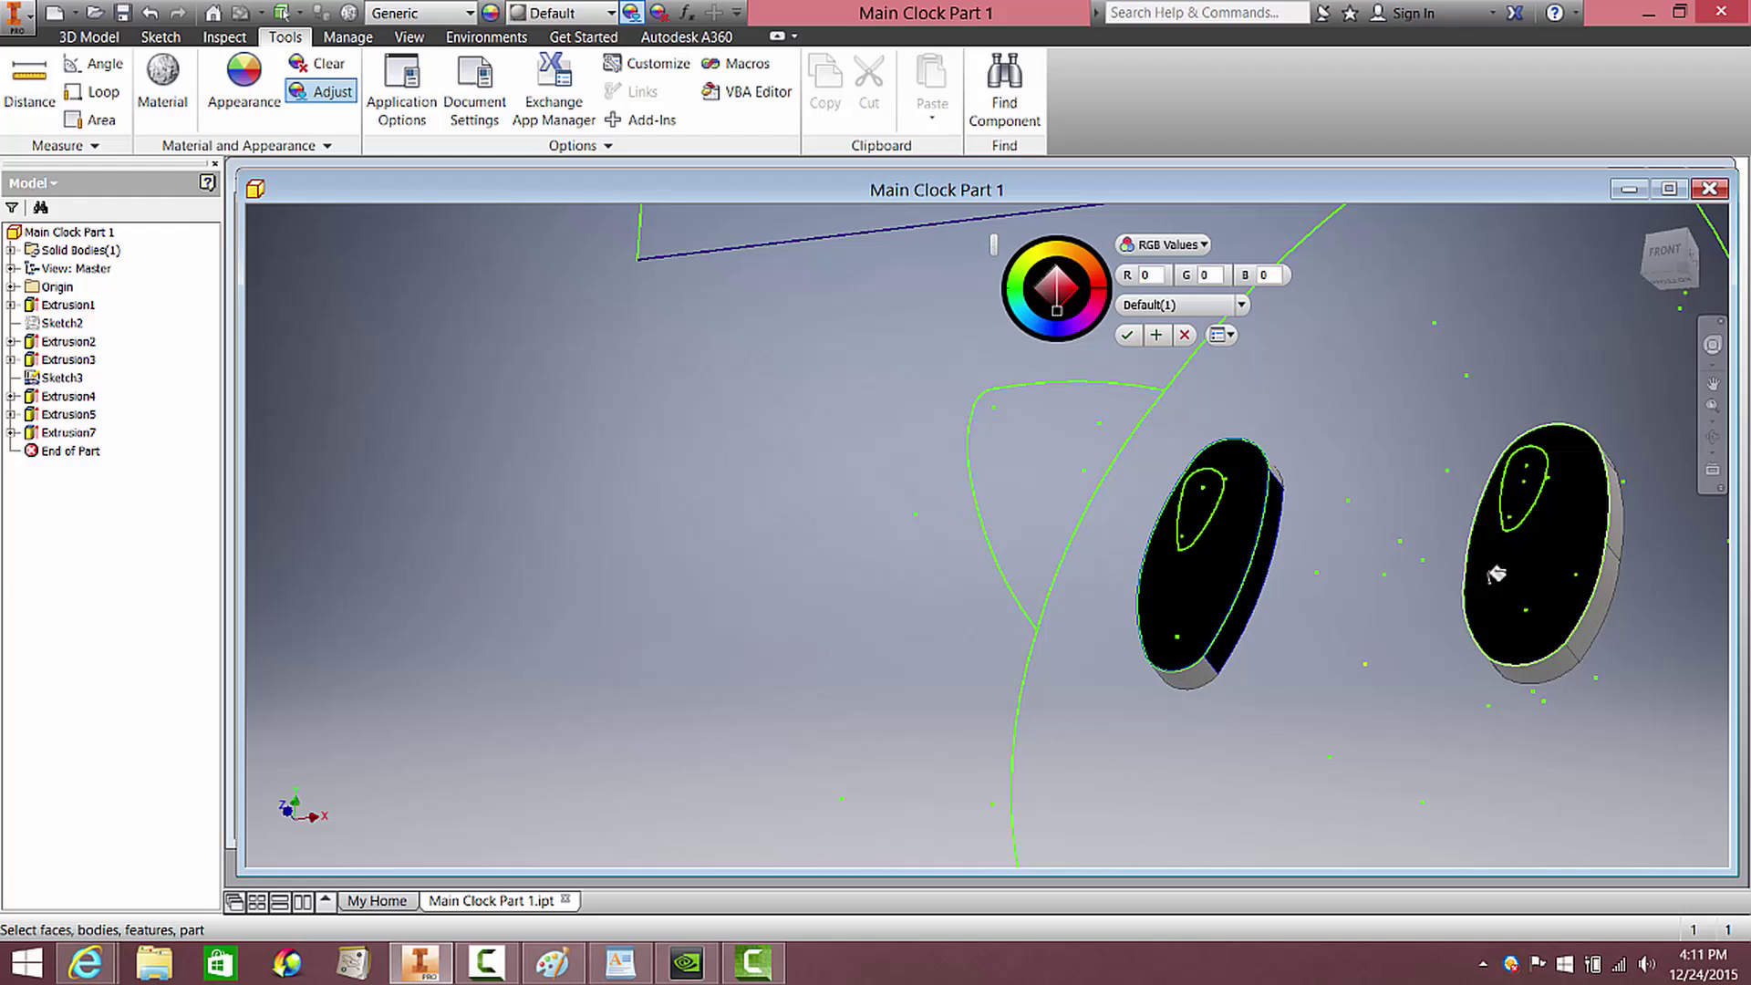
{"action": "left_click", "coordinate": [1541, 675]}
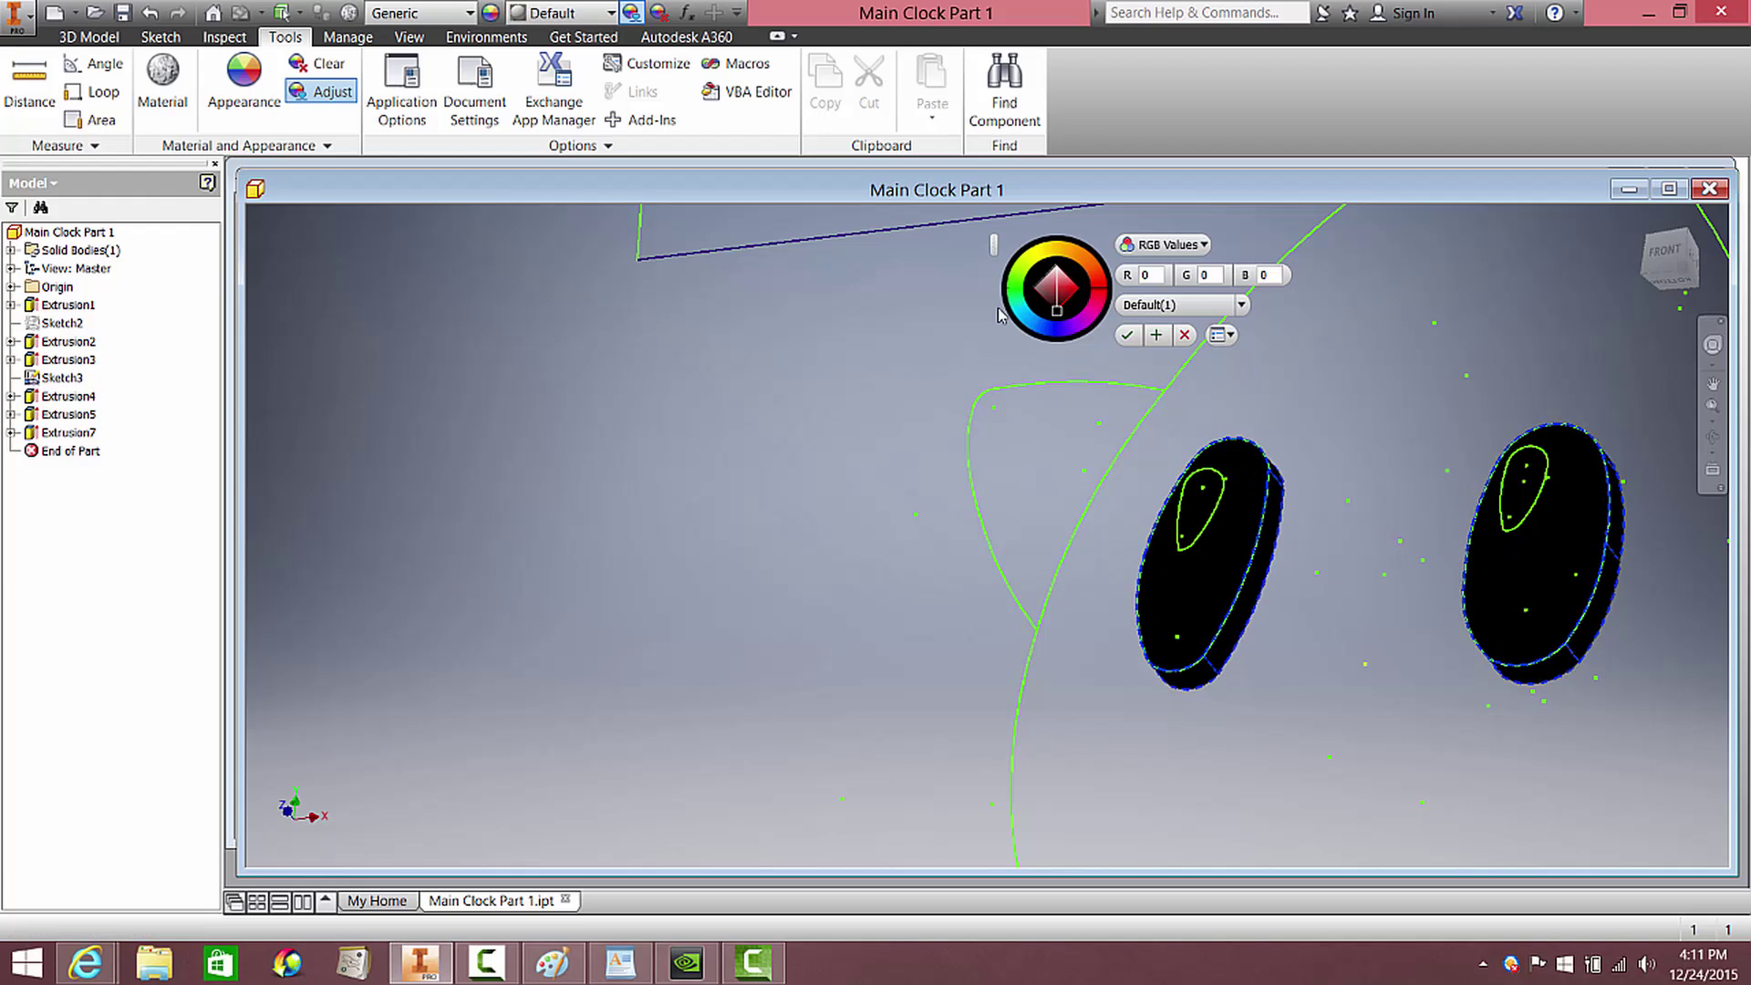
{"action": "left_click", "coordinate": [1159, 336]}
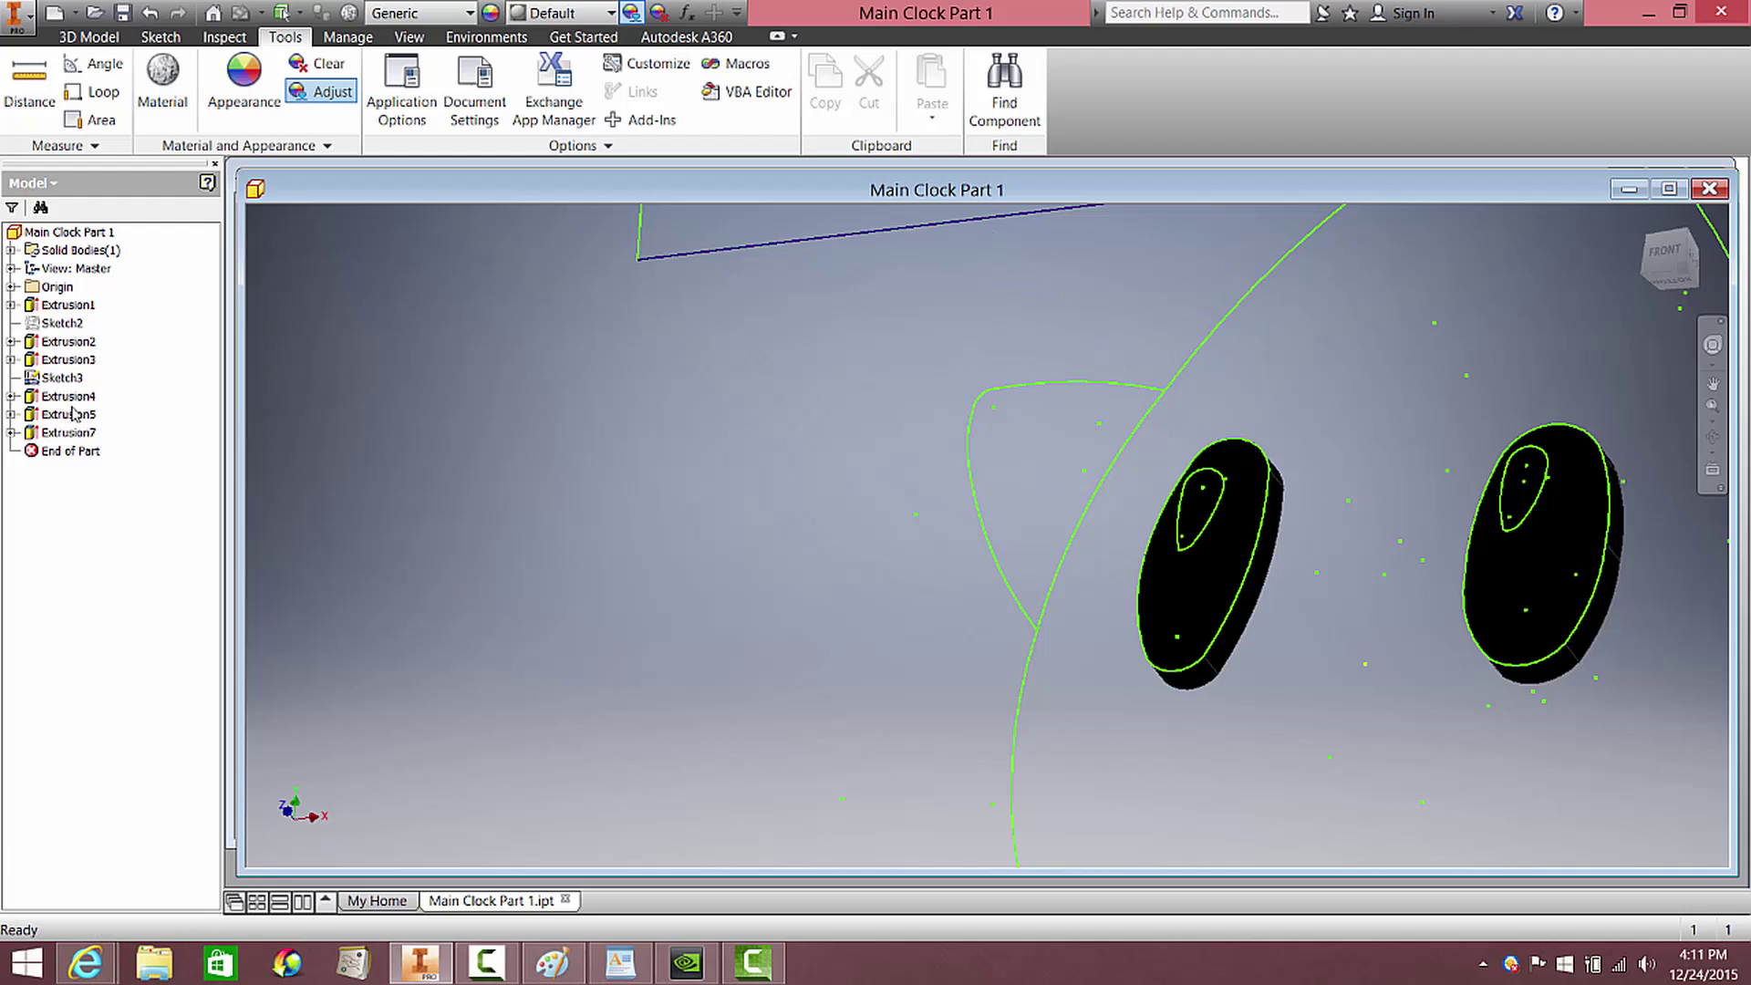
Hide Sketch3 and centre the black eye discs in the view
{"action": "left_click", "coordinate": [56, 378]}
{"action": "right_click", "coordinate": [56, 377]}
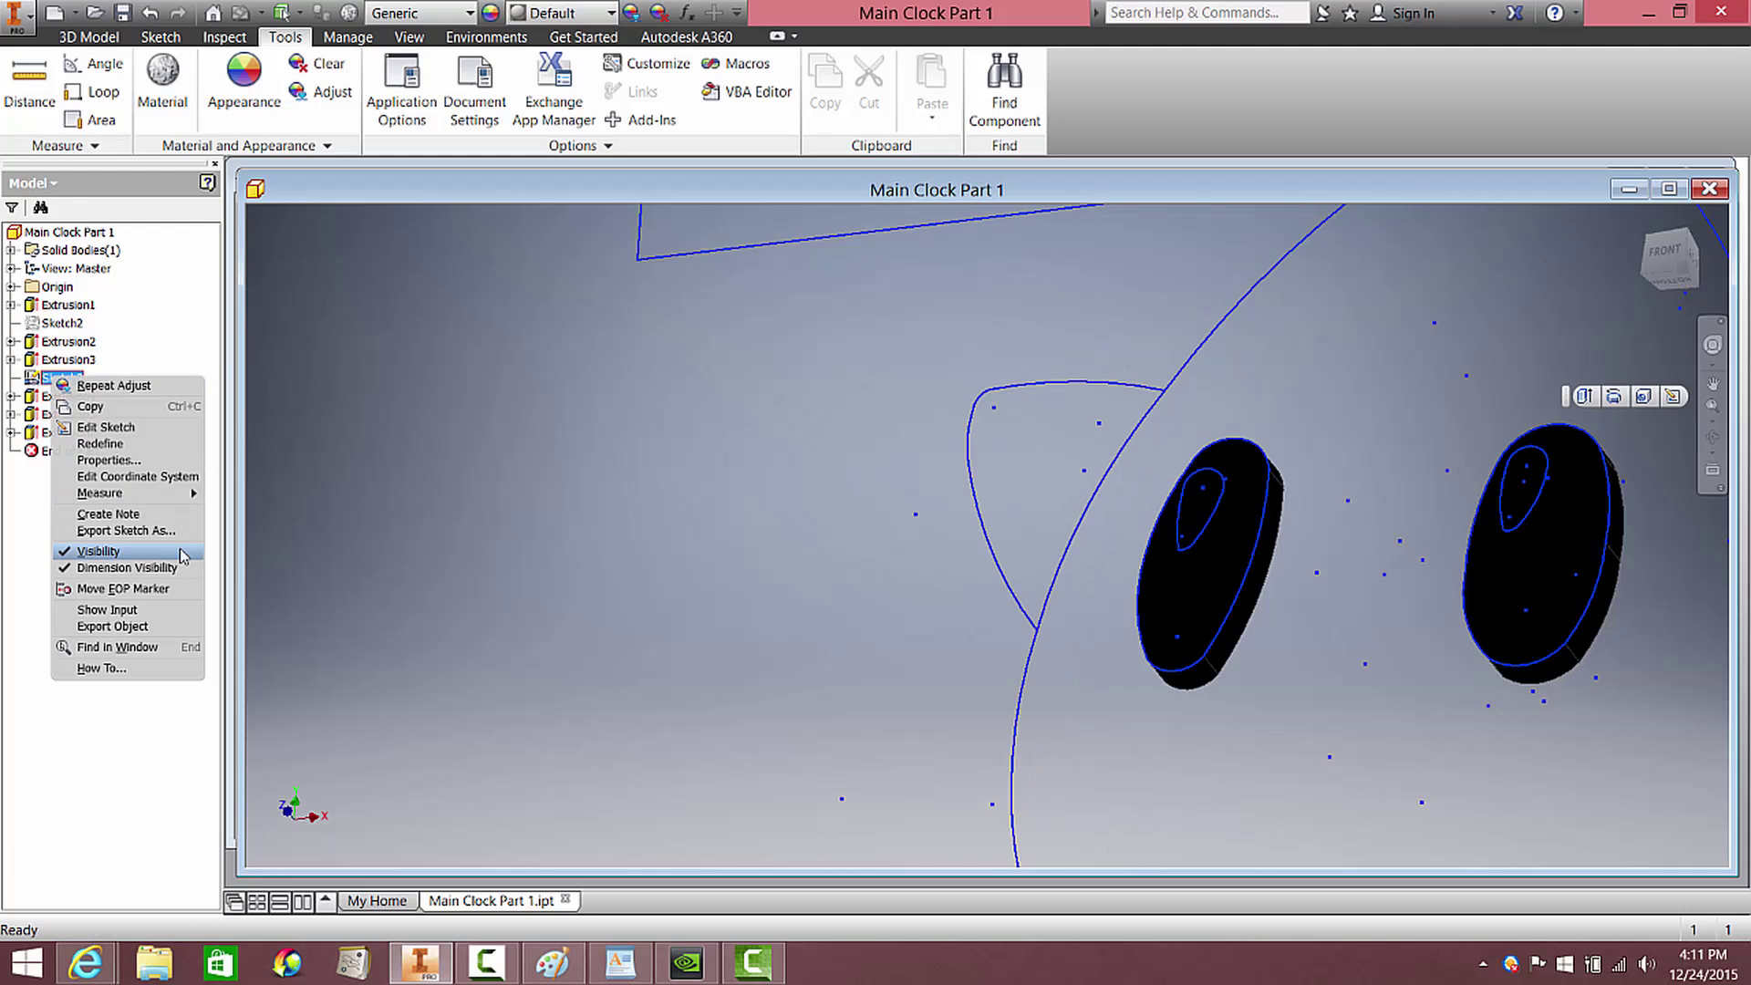
{"action": "left_click", "coordinate": [137, 558]}
{"action": "scroll", "coordinate": [899, 554], "scroll_direction": "down", "scroll_amount": 2}
{"action": "mouse_move", "coordinate": [899, 554]}
{"action": "middle_mouse_down"}
{"action": "mouse_move", "coordinate": [854, 486]}
{"action": "mouse_move", "coordinate": [926, 477]}
{"action": "middle_mouse_up"}
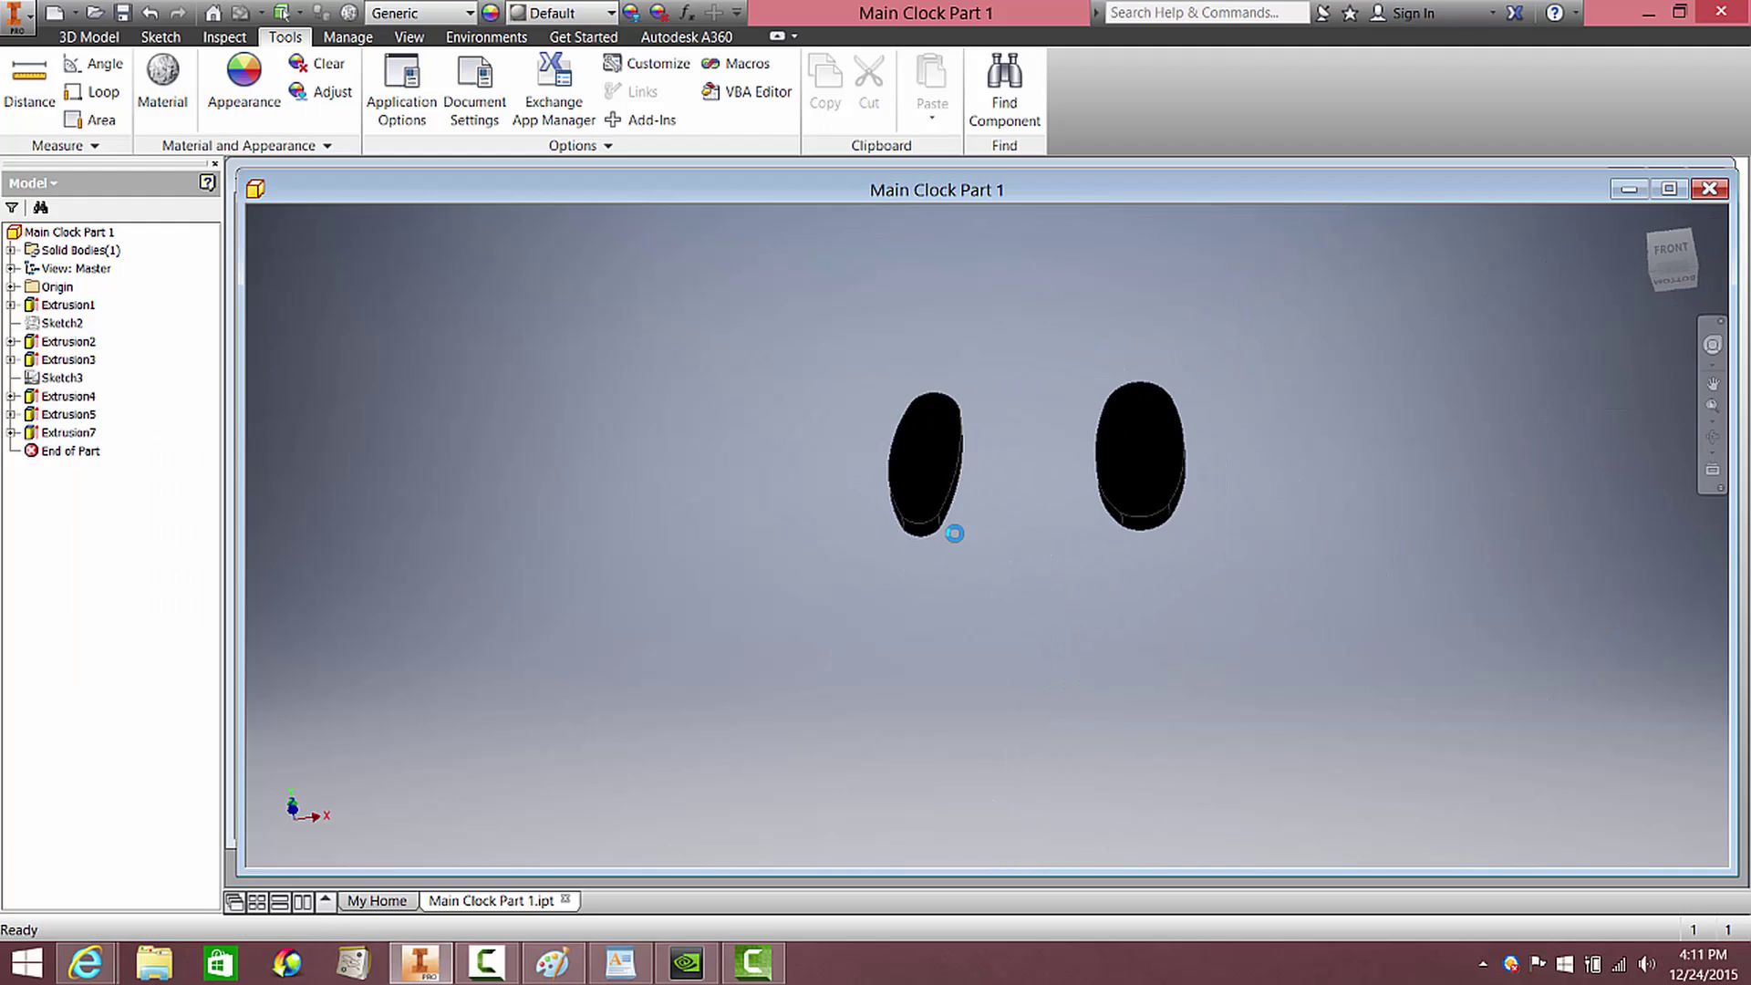
{"action": "left_click", "coordinate": [9, 17]}
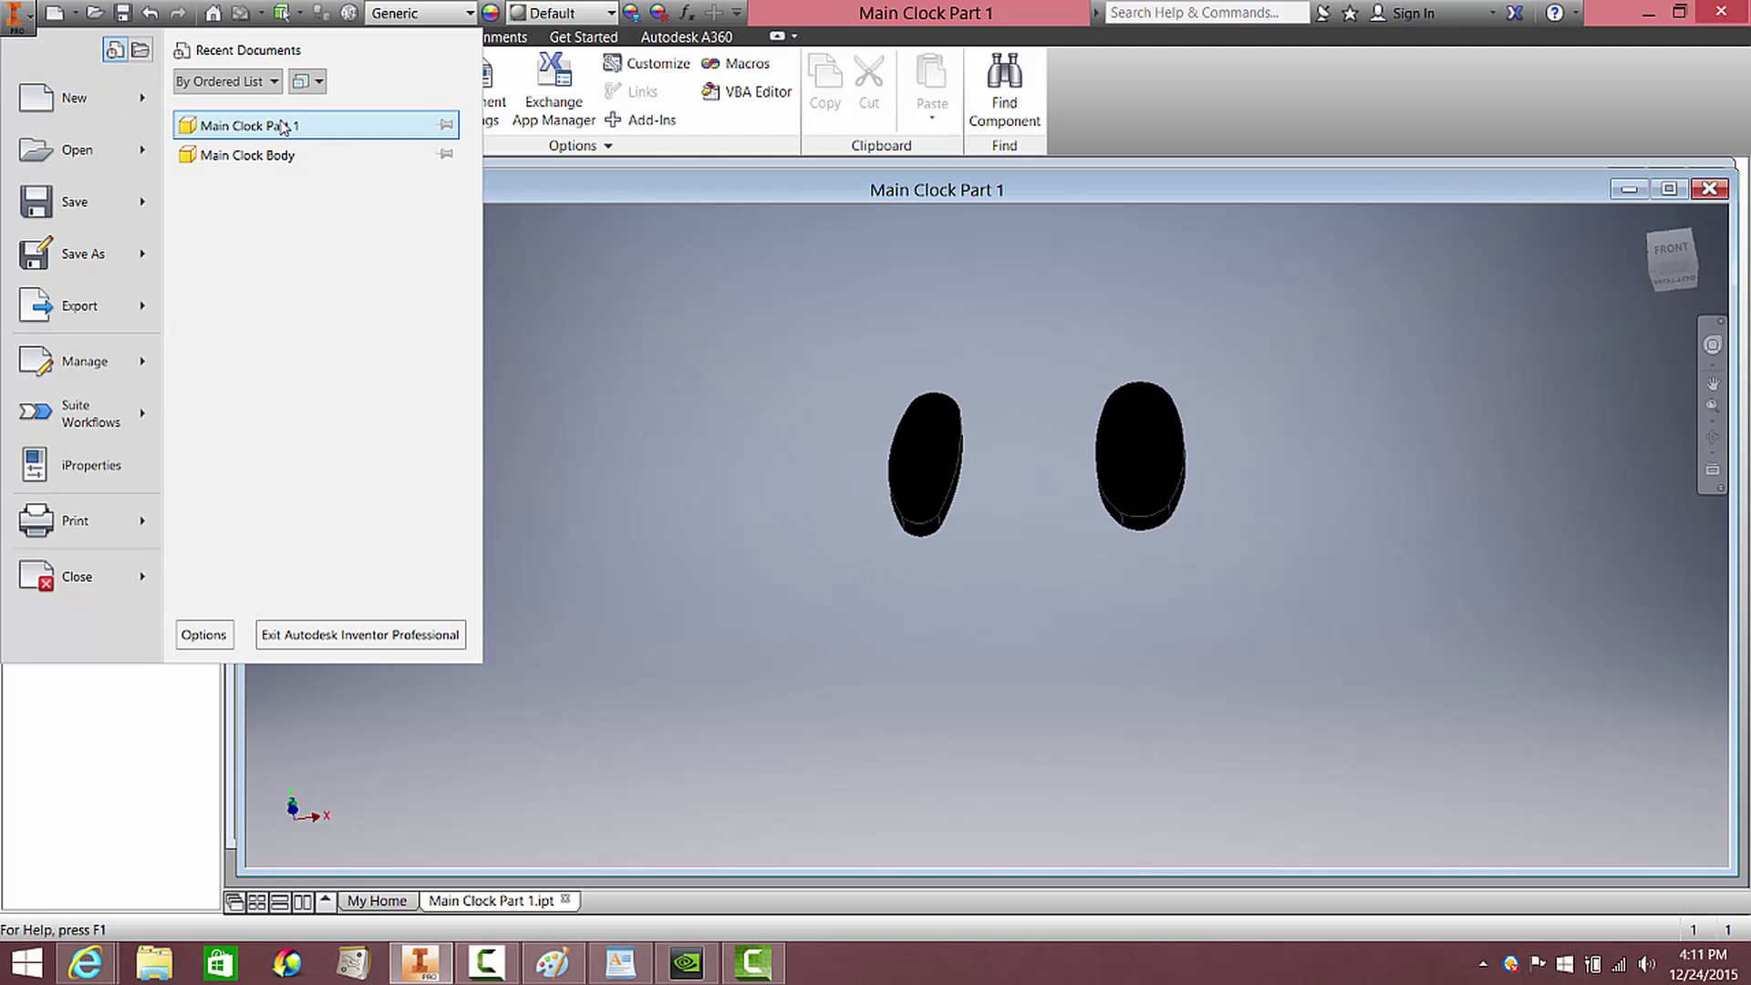
Open Main Clock Body and colour the whole star body yellow (RGB 255 251 0)
{"action": "left_click", "coordinate": [278, 156]}
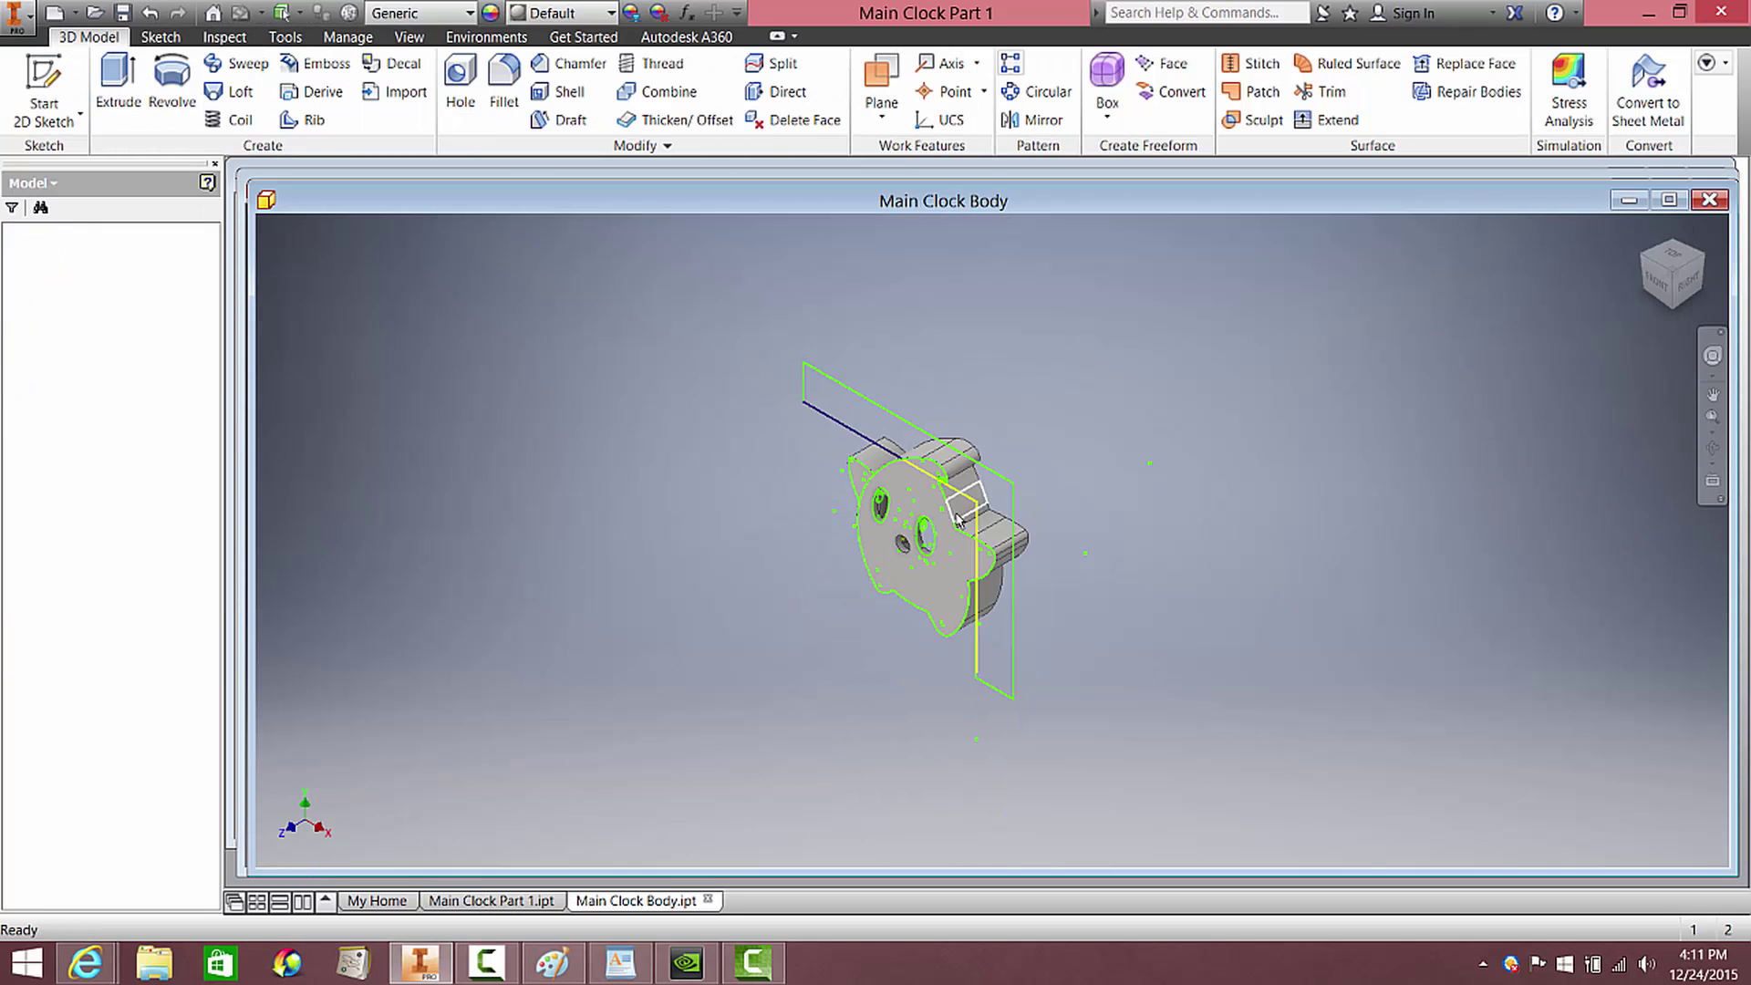
{"action": "left_click", "coordinate": [286, 37]}
{"action": "left_click", "coordinate": [321, 91]}
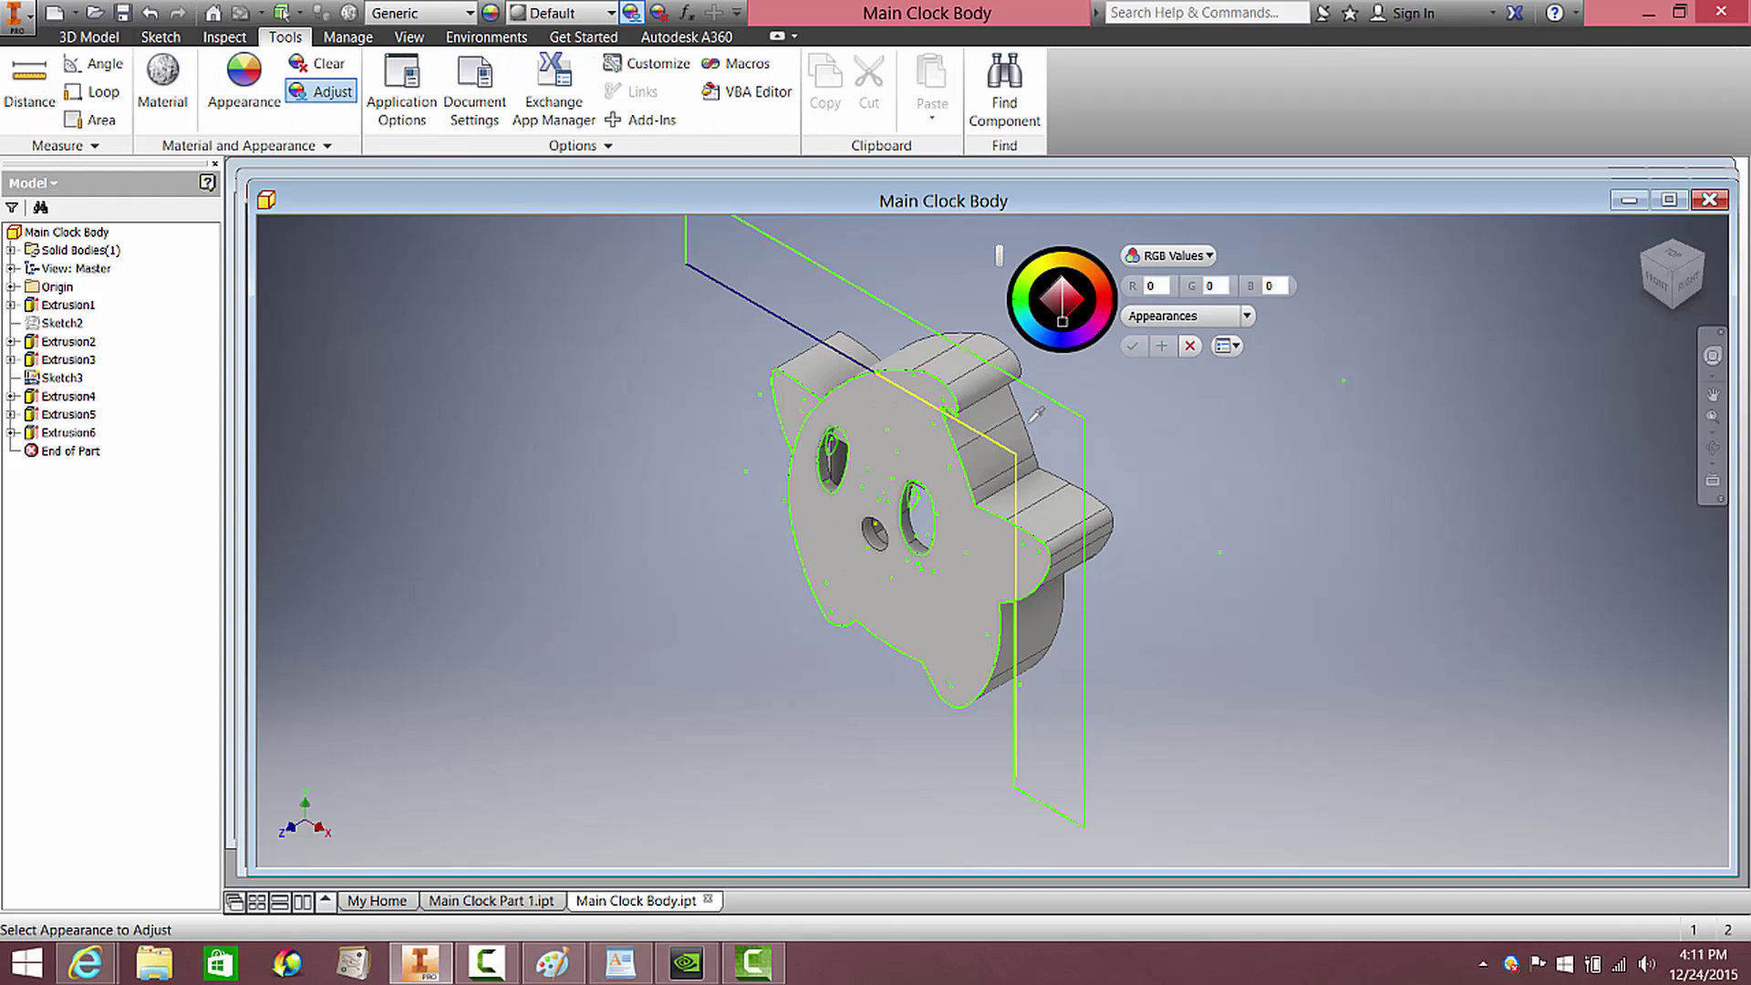
{"action": "left_click", "coordinate": [1031, 420]}
{"action": "left_click", "coordinate": [1043, 261]}
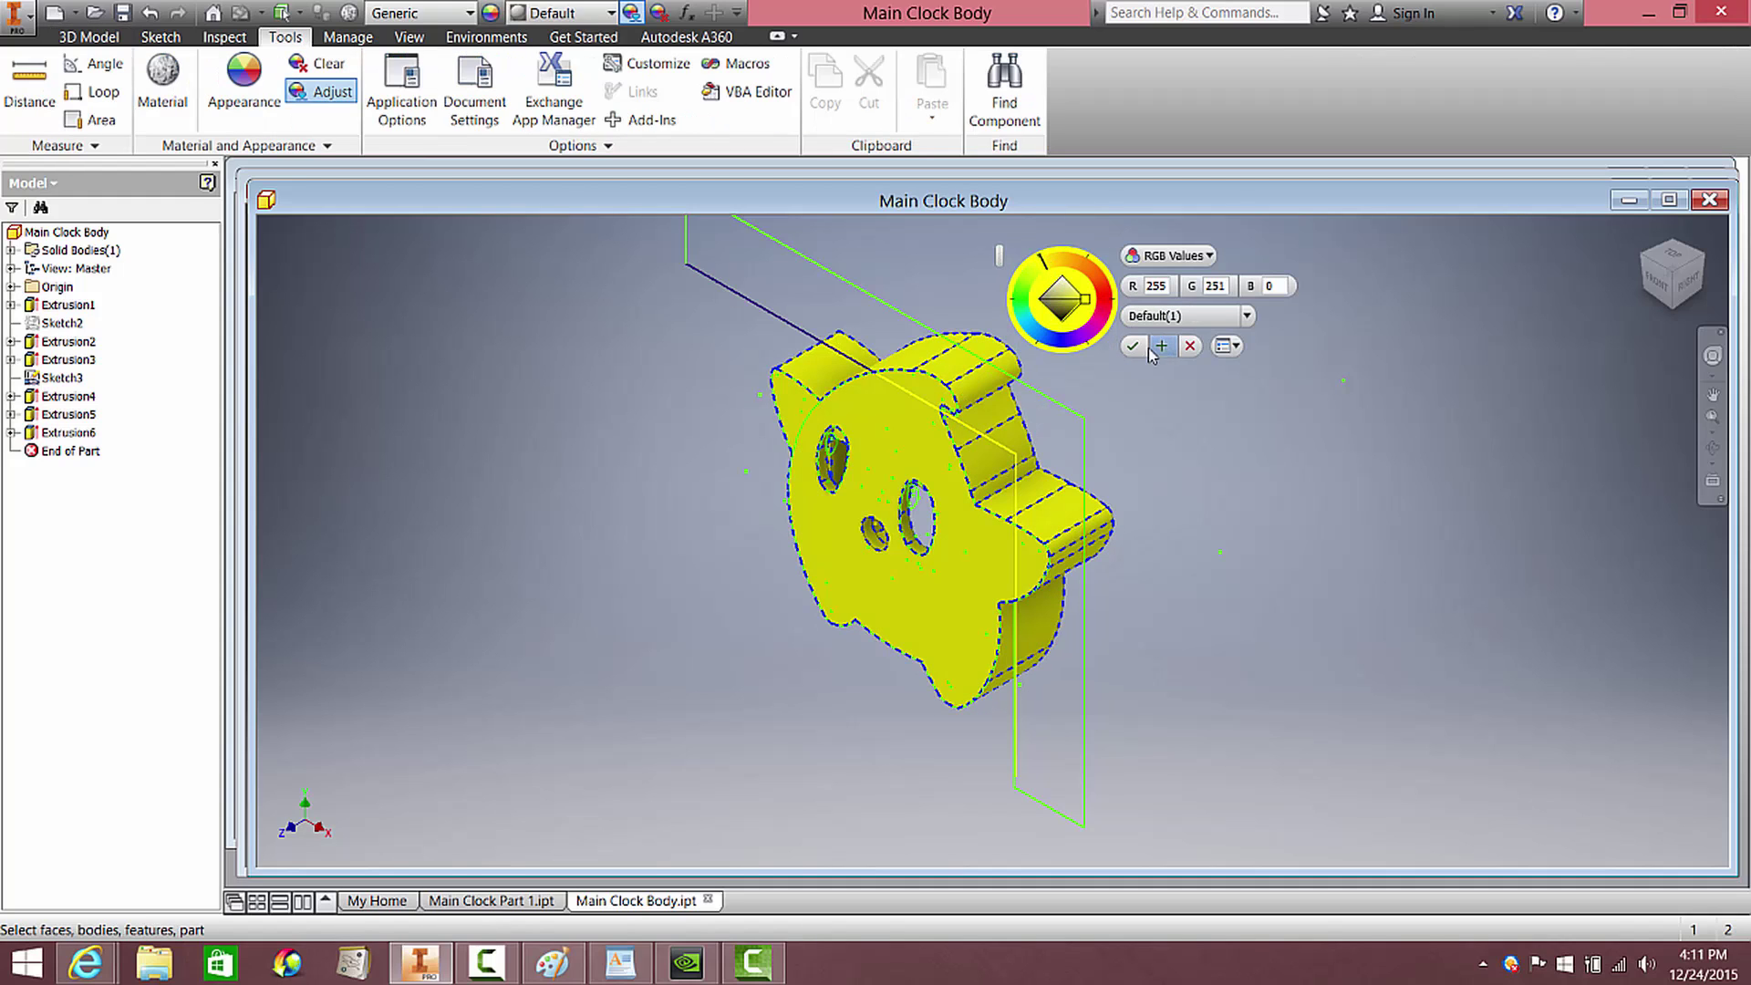
{"action": "left_click", "coordinate": [1151, 349]}
Switch to the front view and hide the Sketch3 outline
{"action": "key", "text": "F5"}
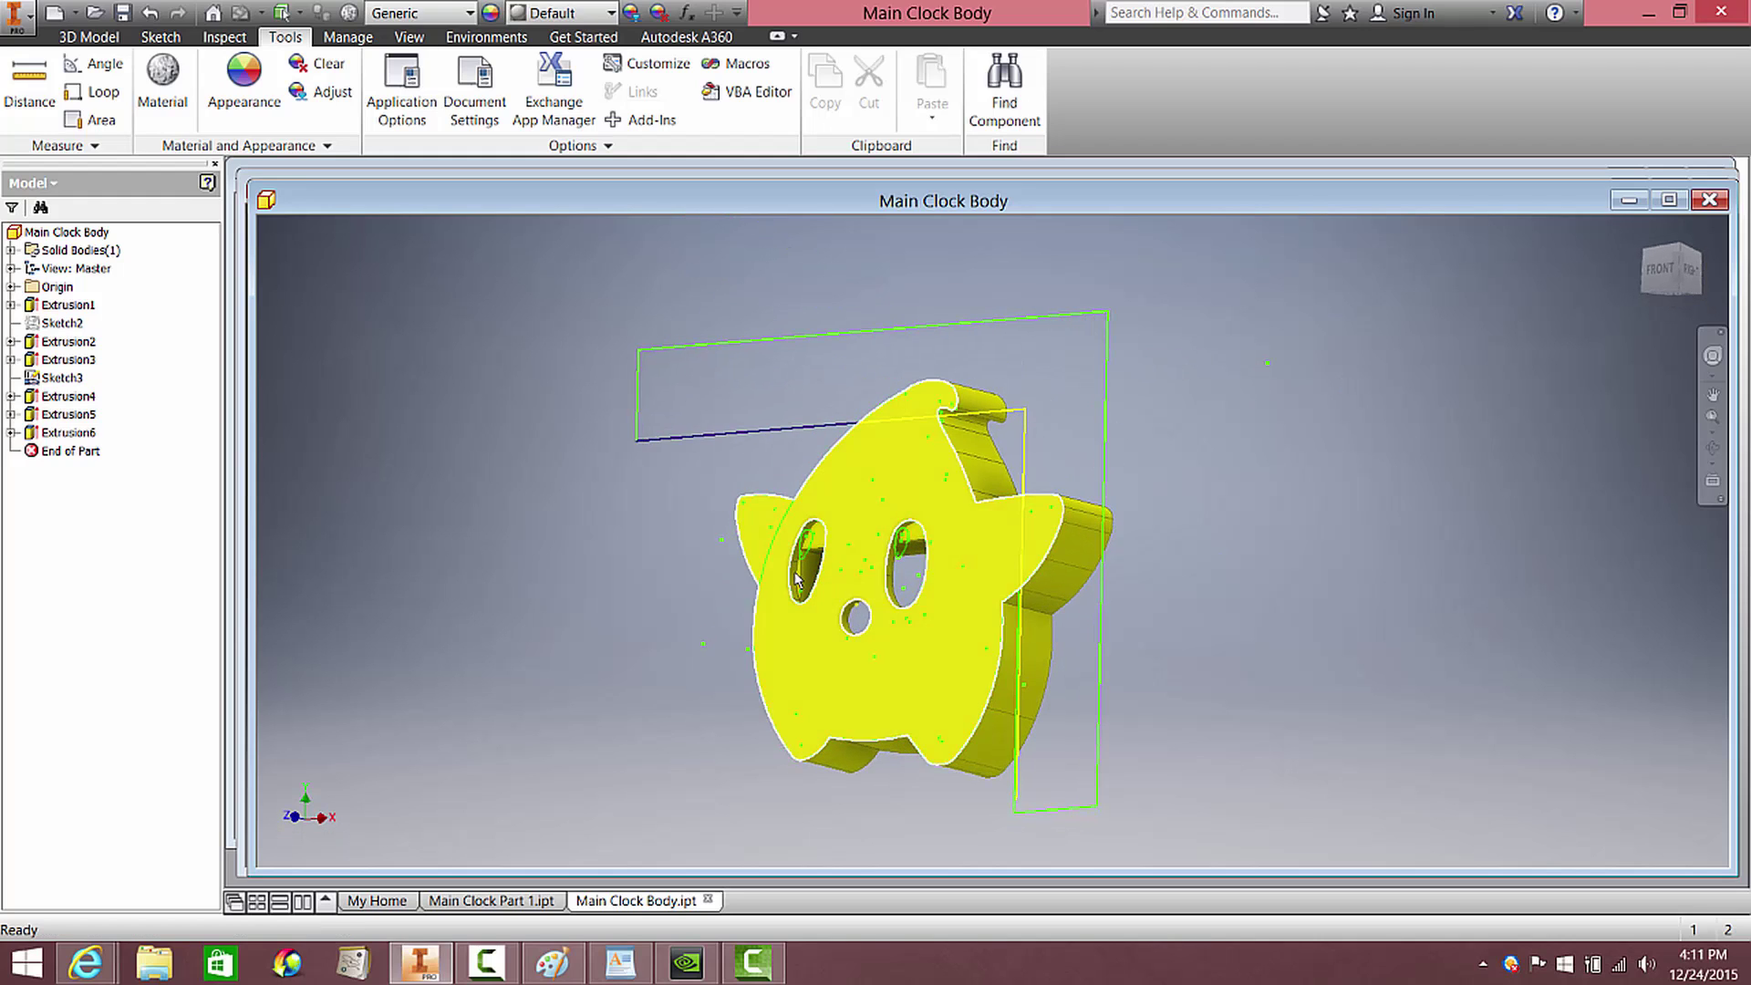
{"action": "right_click", "coordinate": [41, 382]}
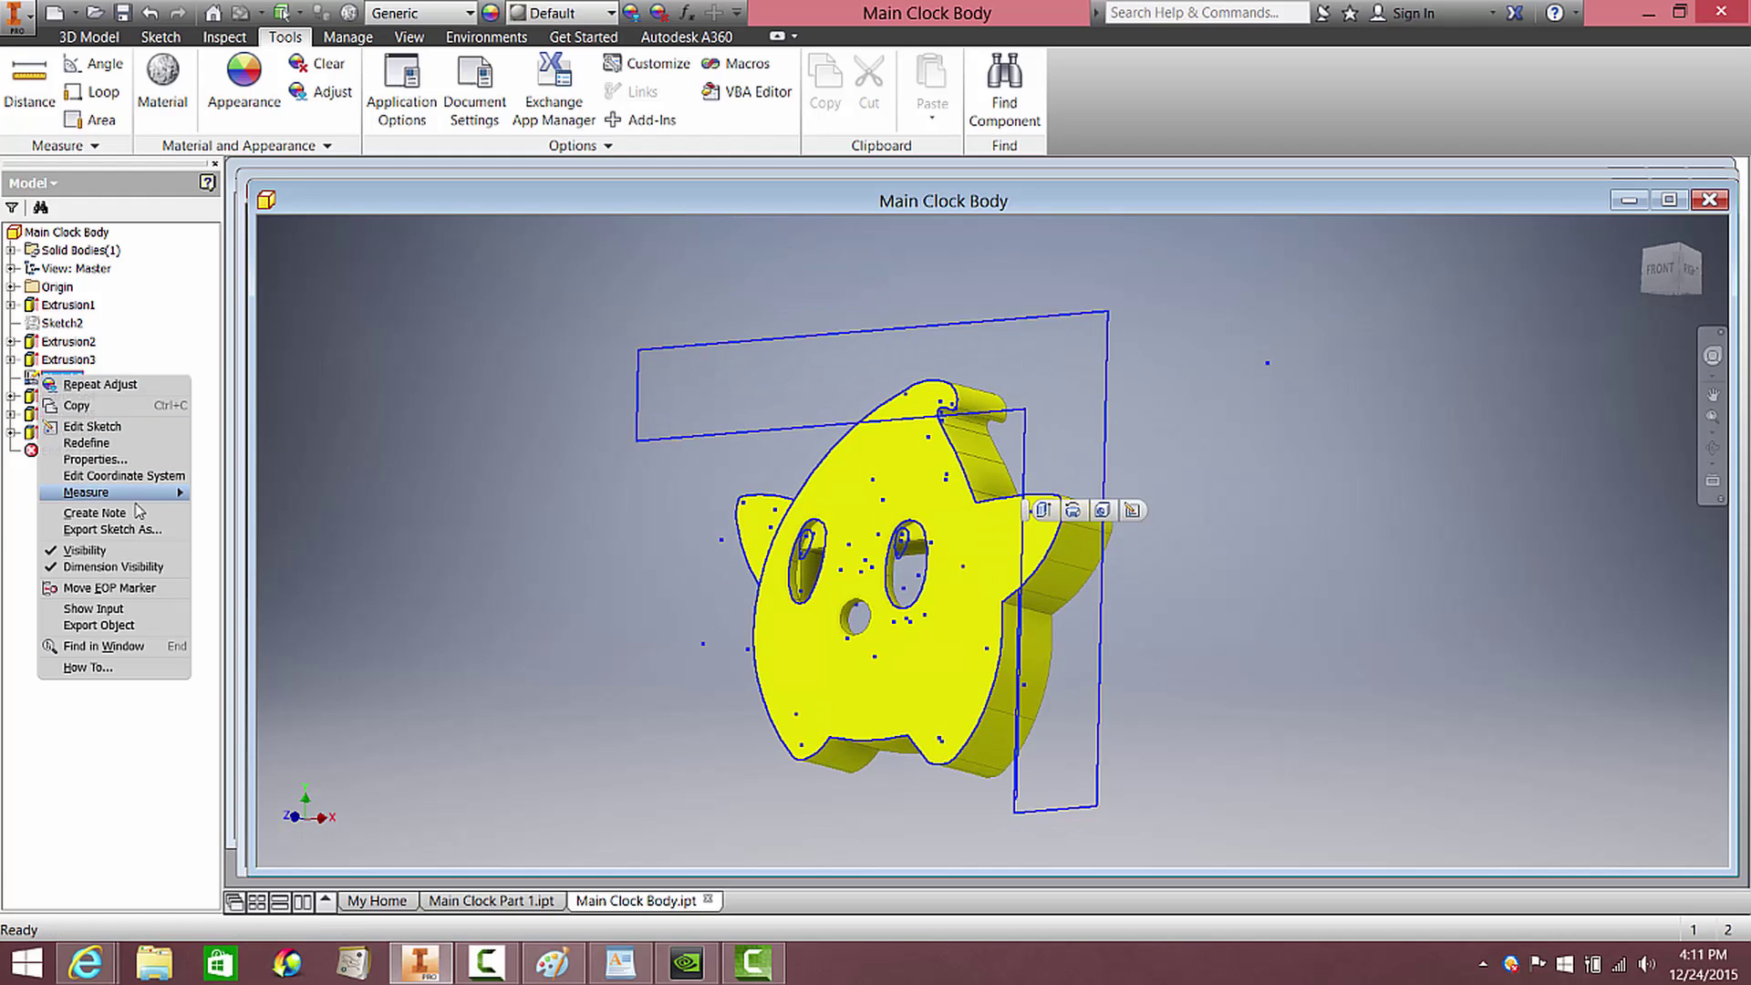
{"action": "left_click", "coordinate": [91, 538]}
{"action": "middle_click_drag", "start_coordinate": [1051, 492], "coordinate": [1150, 458], "text": "shift"}
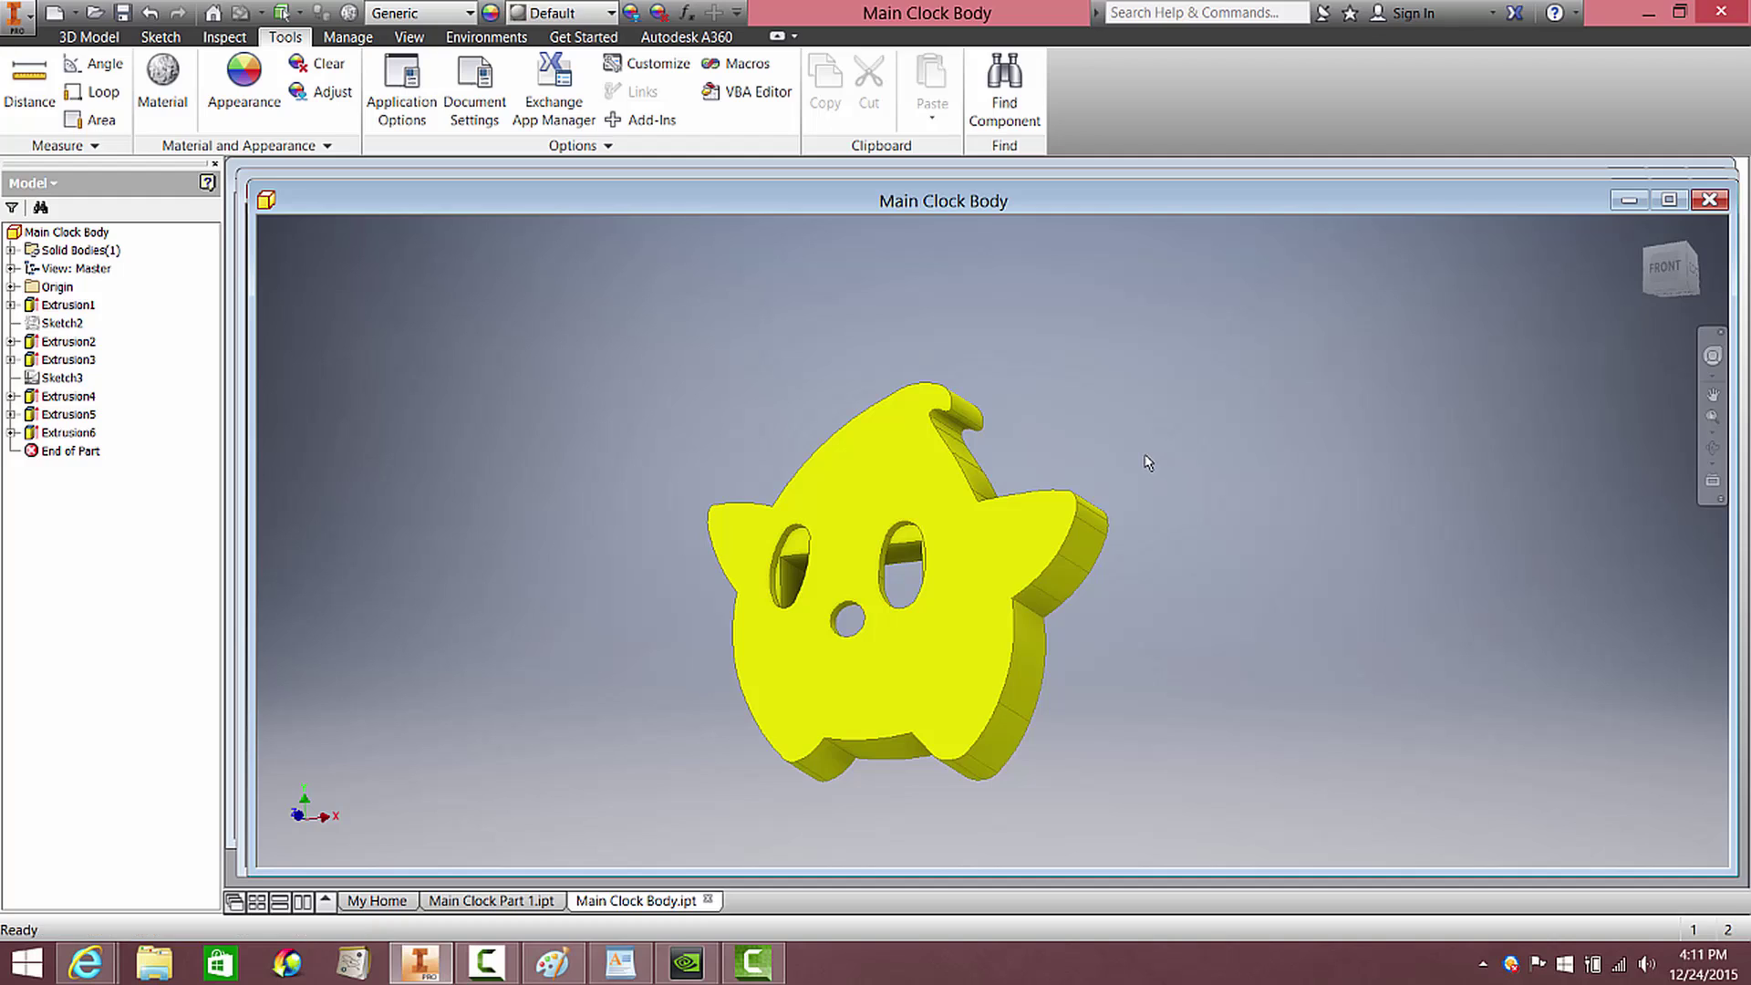